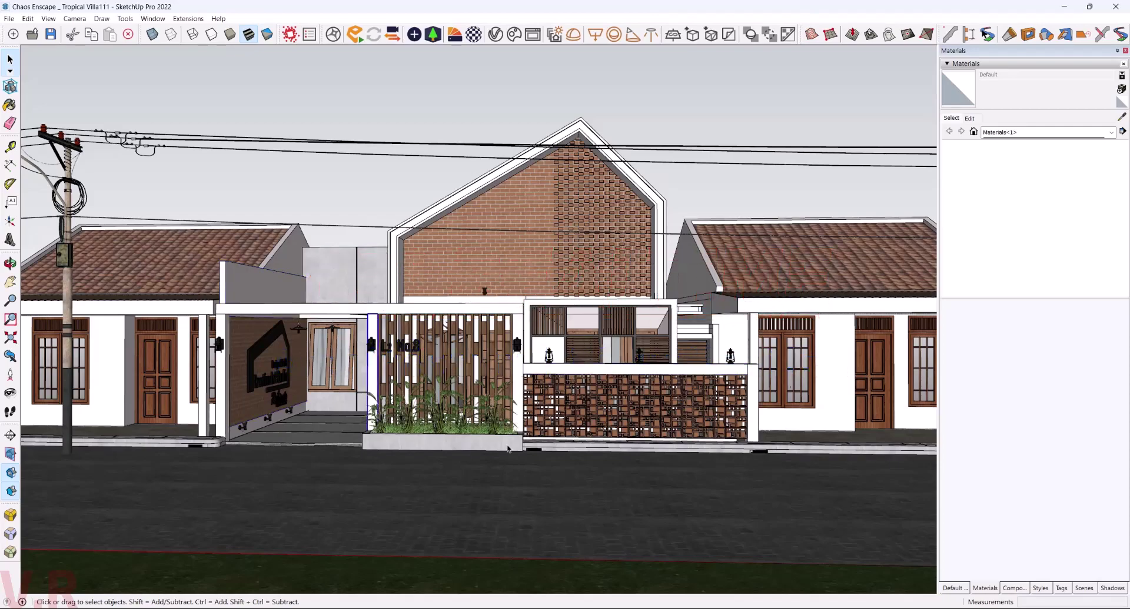
- Orbit and zoom around the villa, selecting the sign on the brick carport wall, then return to a front view
mouse_move(508, 449)
middle_down()
mouse_move(495, 400)
mouse_move(835, 496)
mouse_move(724, 186)
mouse_move(134, 282)
middle_up()
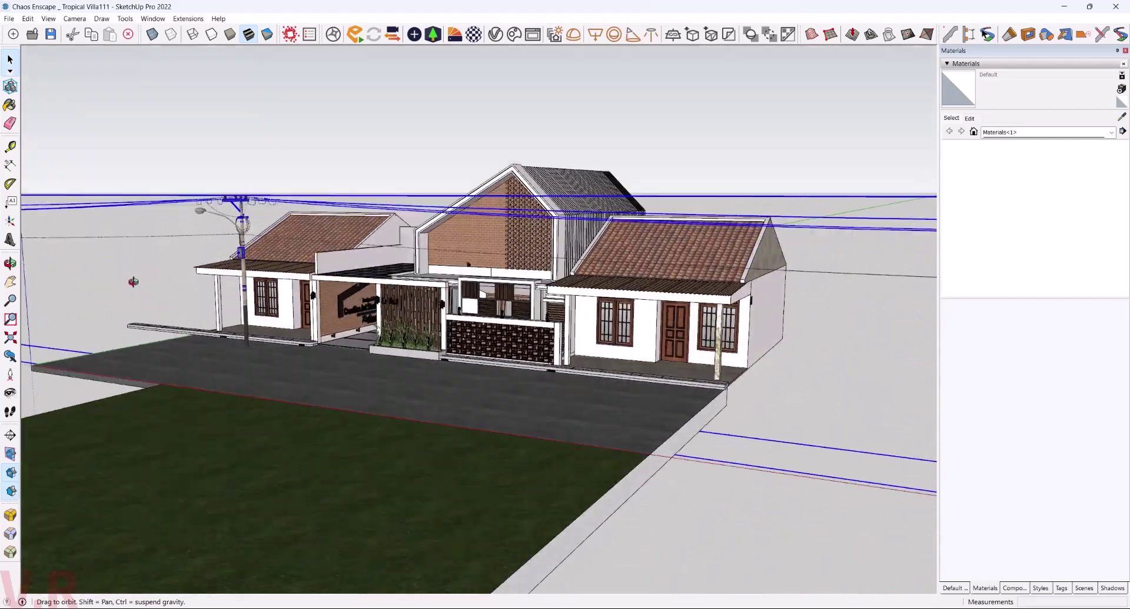
scroll(380, 343, up, 10)
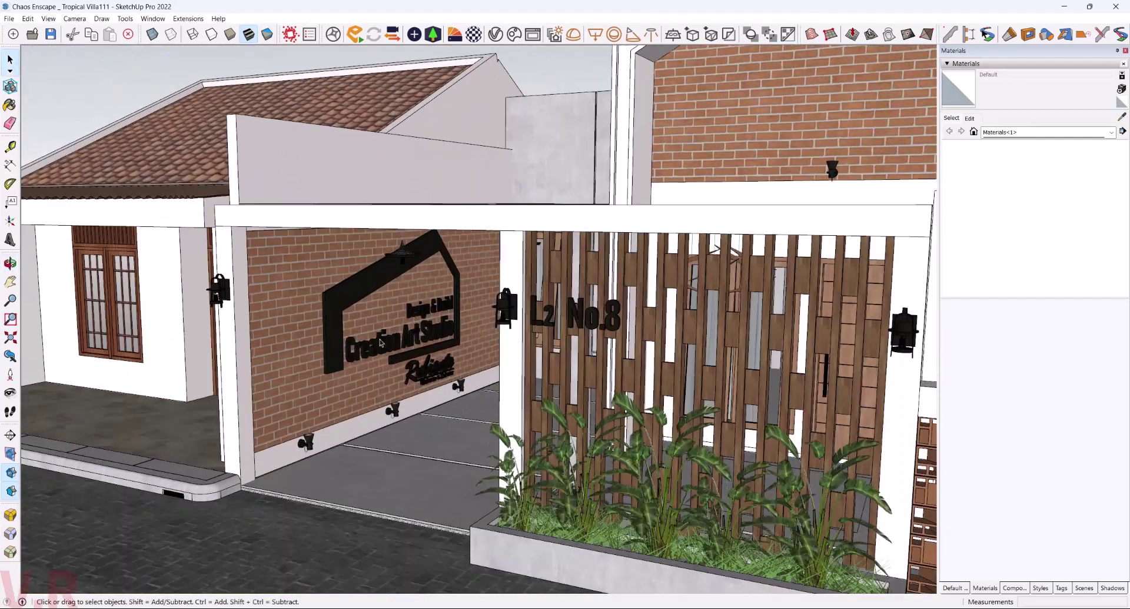
scroll(381, 343, up, 5)
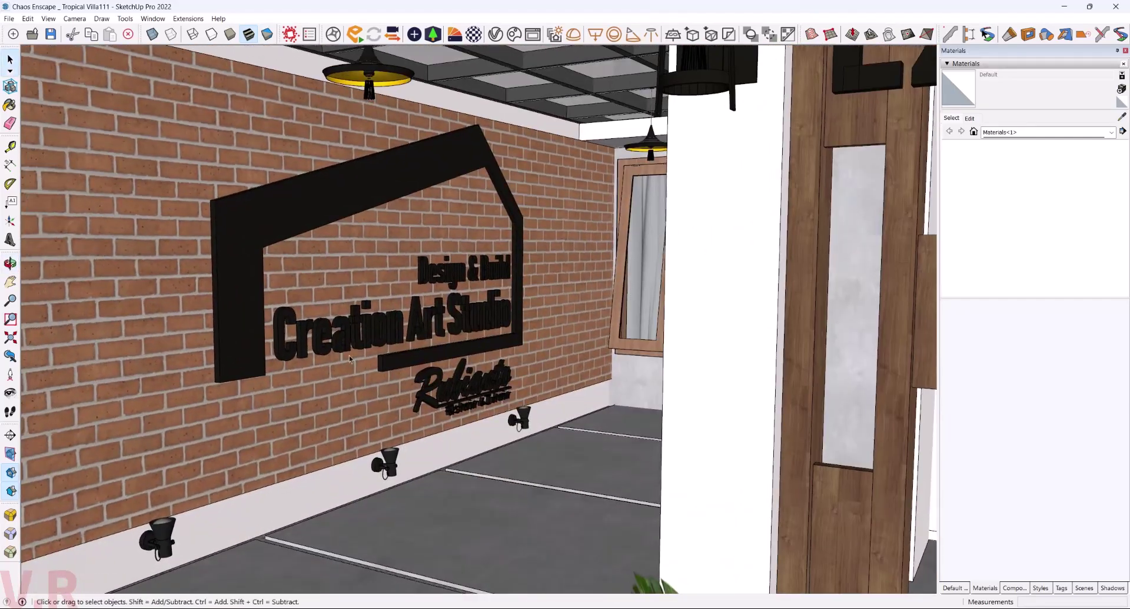
click(331, 339)
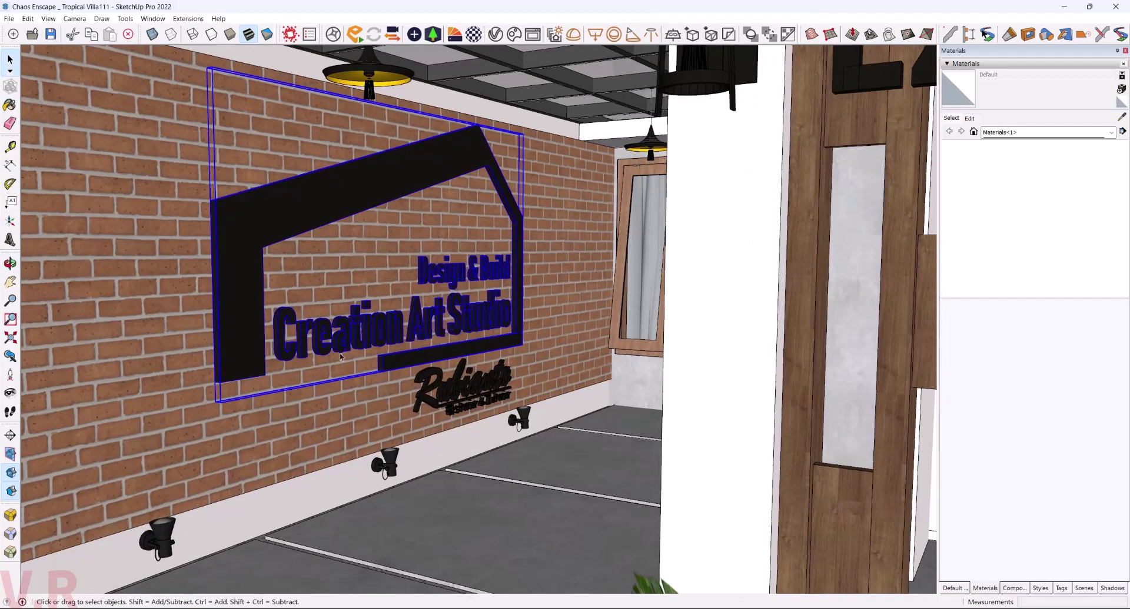
scroll(340, 355, down, 3)
scroll(341, 376, down, 3)
scroll(341, 406, down, 3)
scroll(341, 436, down, 2)
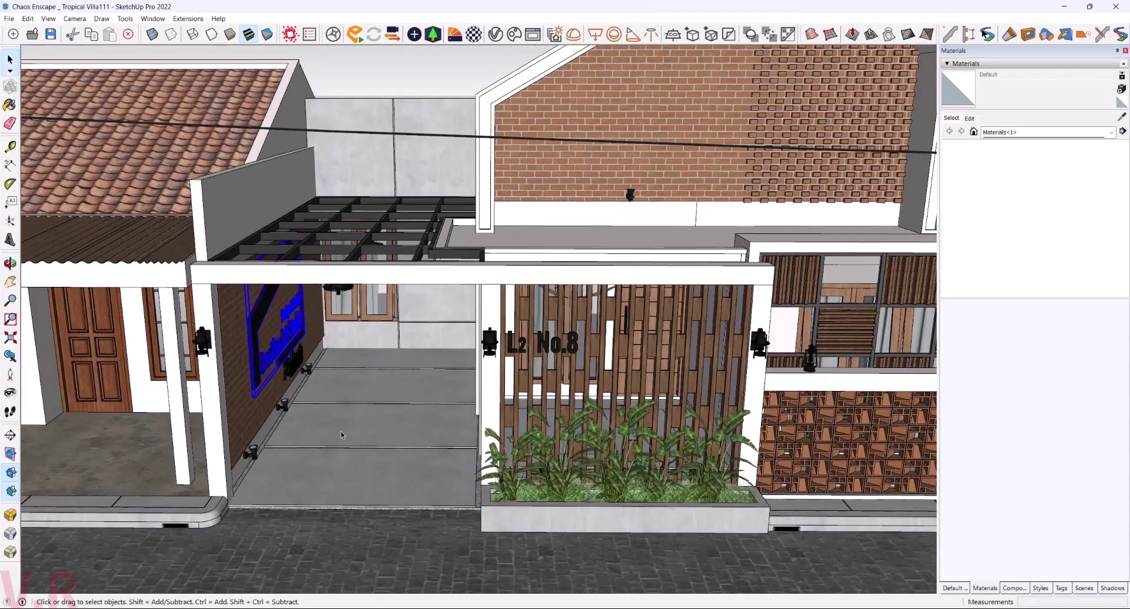
scroll(341, 432, down, 5)
mouse_move(340, 432)
middle_down()
mouse_move(317, 377)
mouse_move(447, 352)
mouse_move(365, 417)
mouse_move(391, 385)
middle_up()
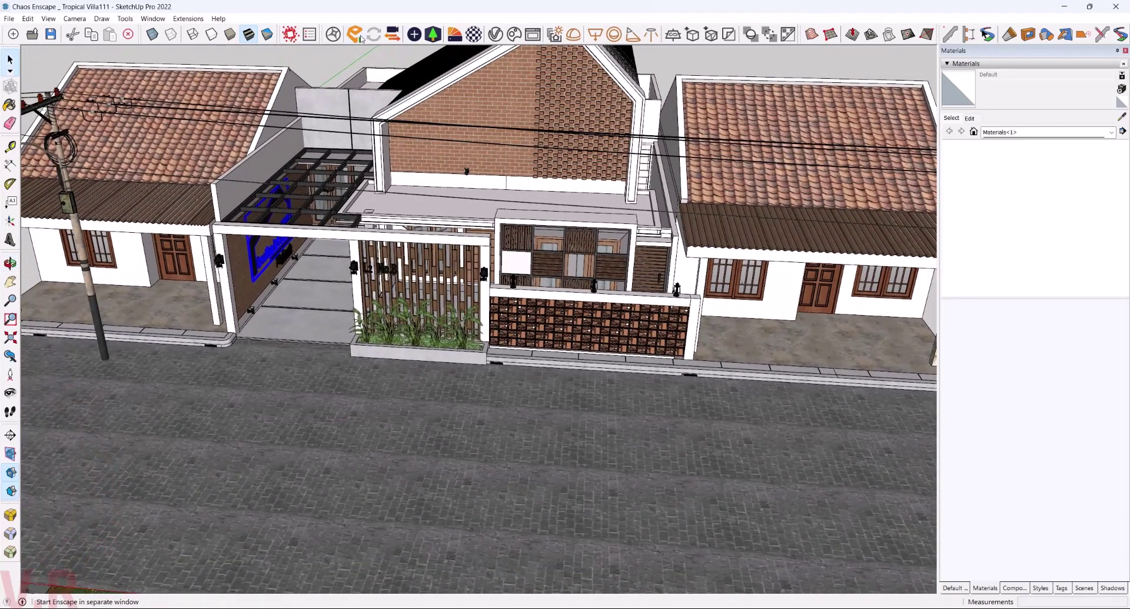
- Launch Enscape's live render, shrink and move its window aside, and orbit SketchUp to a near-level front view
click(360, 38)
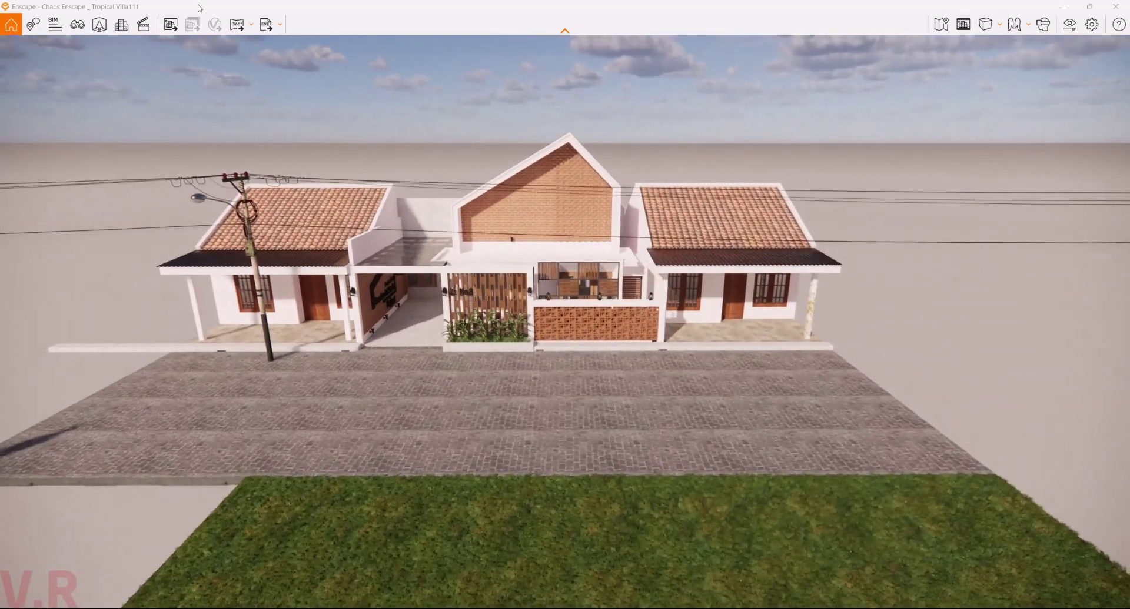
mouse_move(294, 7)
mouse_down()
mouse_move(343, 82)
mouse_move(205, 77)
mouse_up()
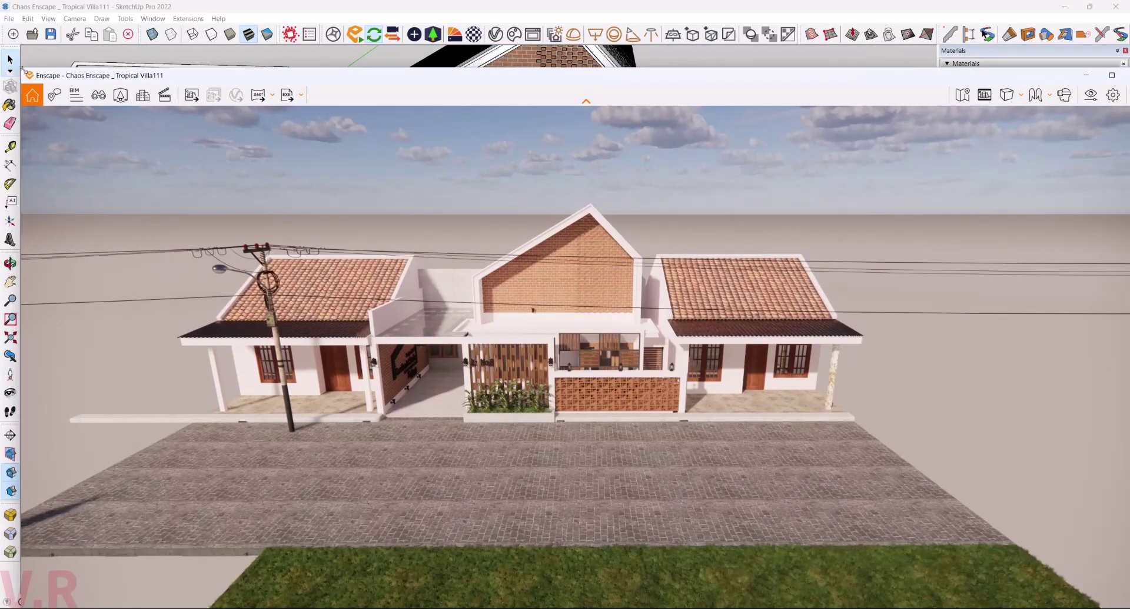
mouse_move(21, 67)
mouse_down()
mouse_move(378, 188)
mouse_move(173, 86)
mouse_up()
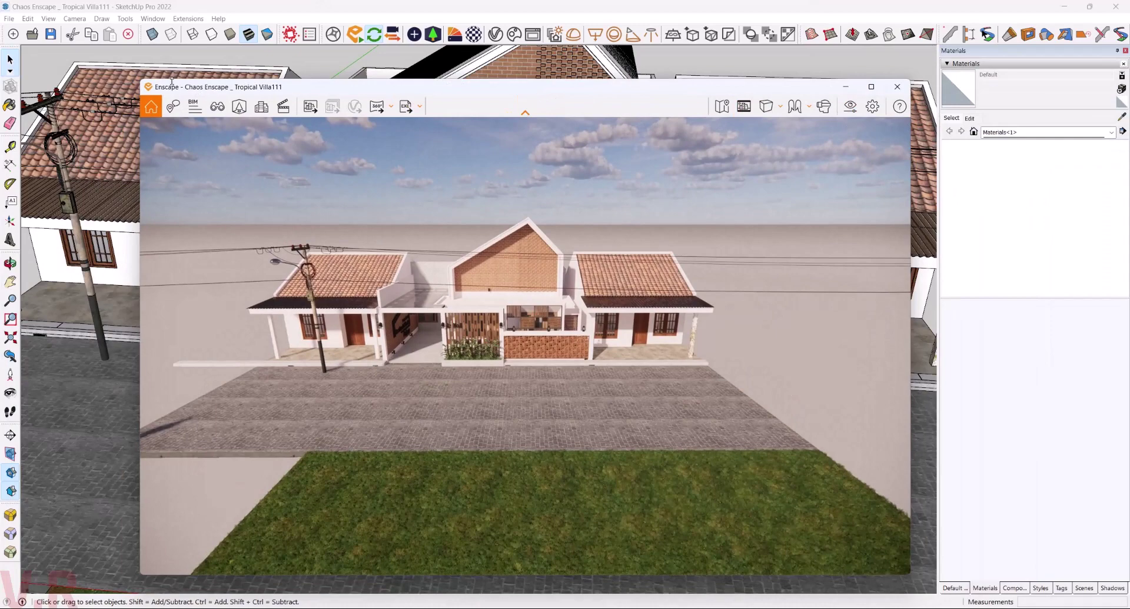
drag(141, 81, 308, 282)
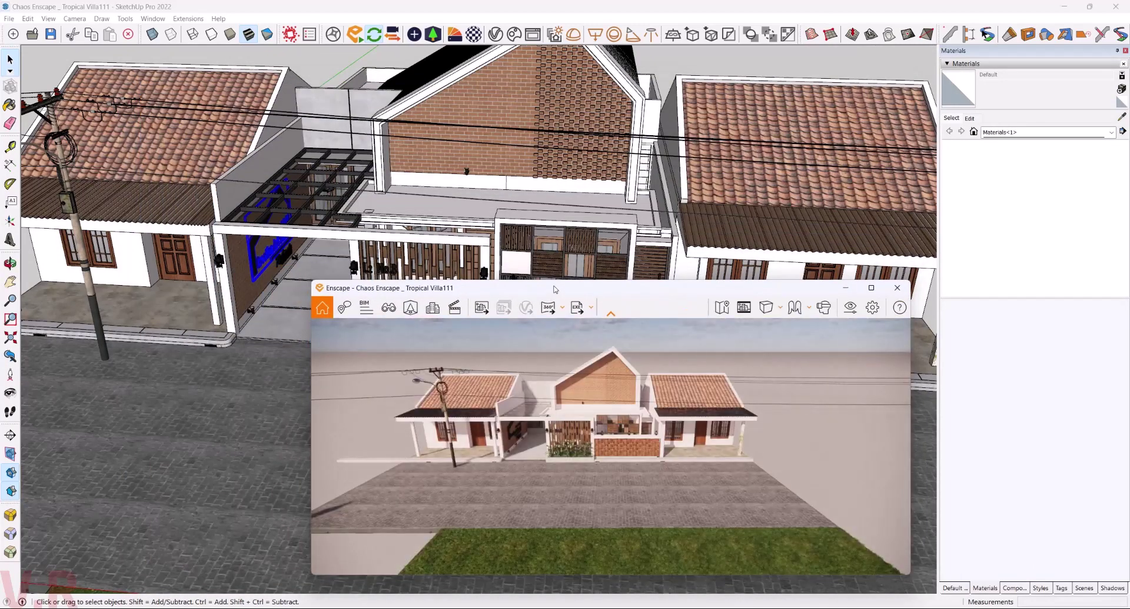
mouse_move(550, 291)
mouse_down()
mouse_move(290, 96)
mouse_move(281, 78)
mouse_up()
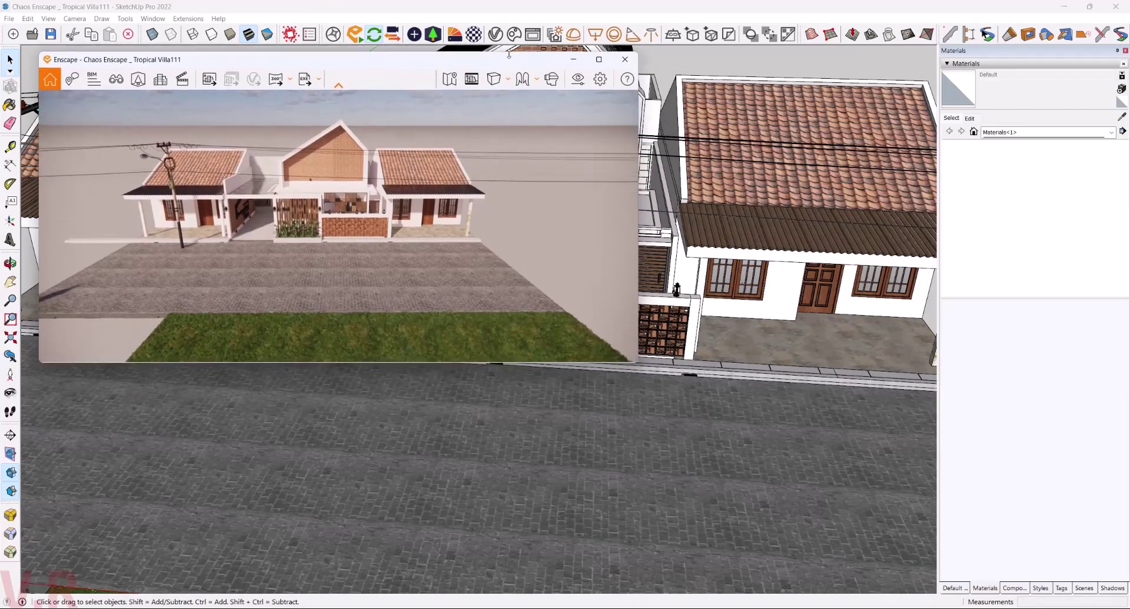
drag(509, 70, 526, 77)
click(606, 367)
mouse_move(606, 367)
middle_down()
mouse_move(638, 336)
mouse_move(641, 527)
mouse_move(624, 447)
middle_up()
- Start a line, orbit and zoom toward the house, then cancel the line
key(l)
click(243, 324)
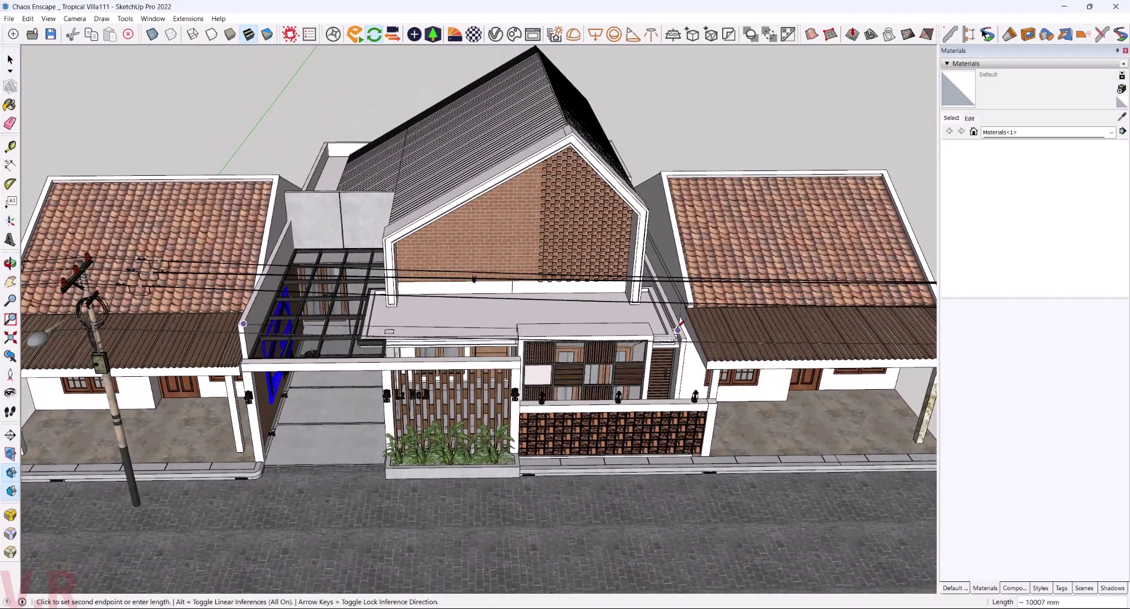
mouse_move(658, 318)
middle_down()
mouse_move(520, 215)
mouse_move(692, 275)
middle_up()
scroll(691, 275, up, 1)
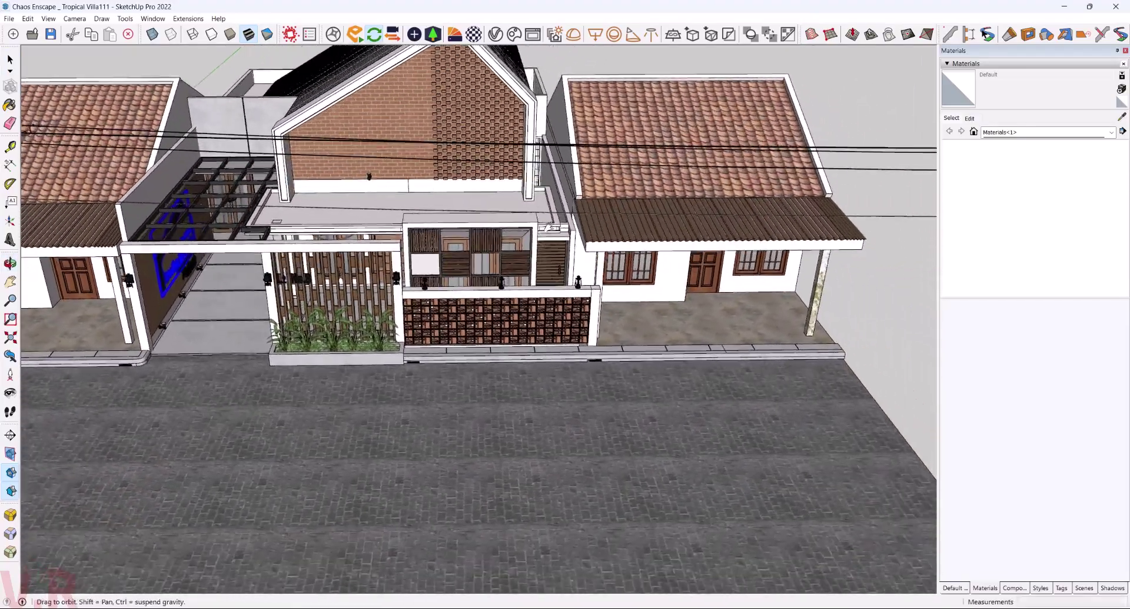
scroll(659, 262, up, 1)
scroll(612, 241, up, 2)
scroll(569, 222, up, 1)
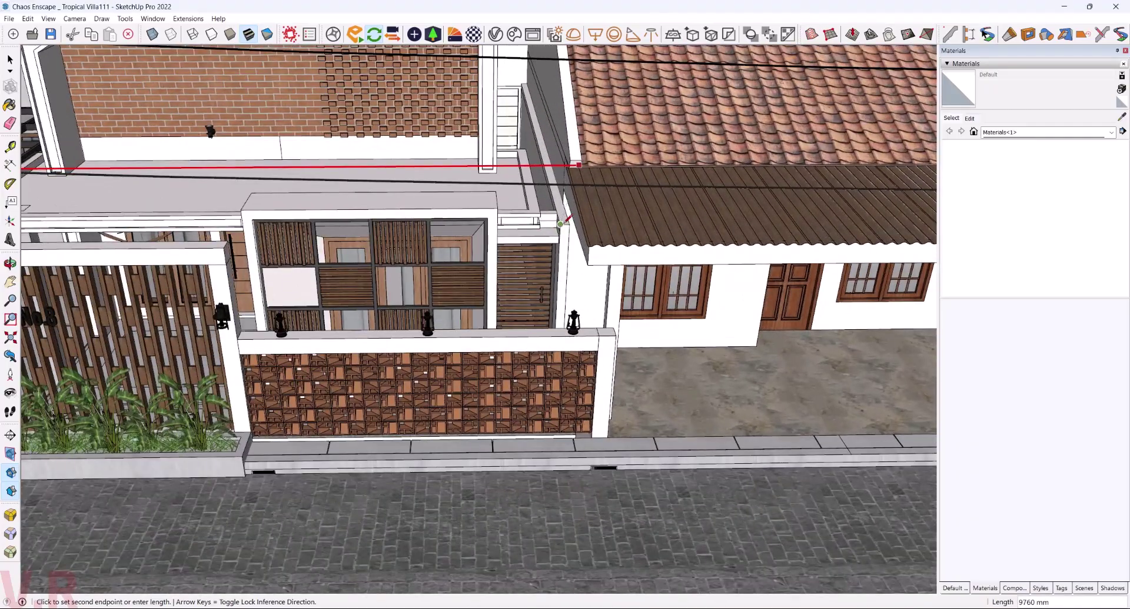
key(space)
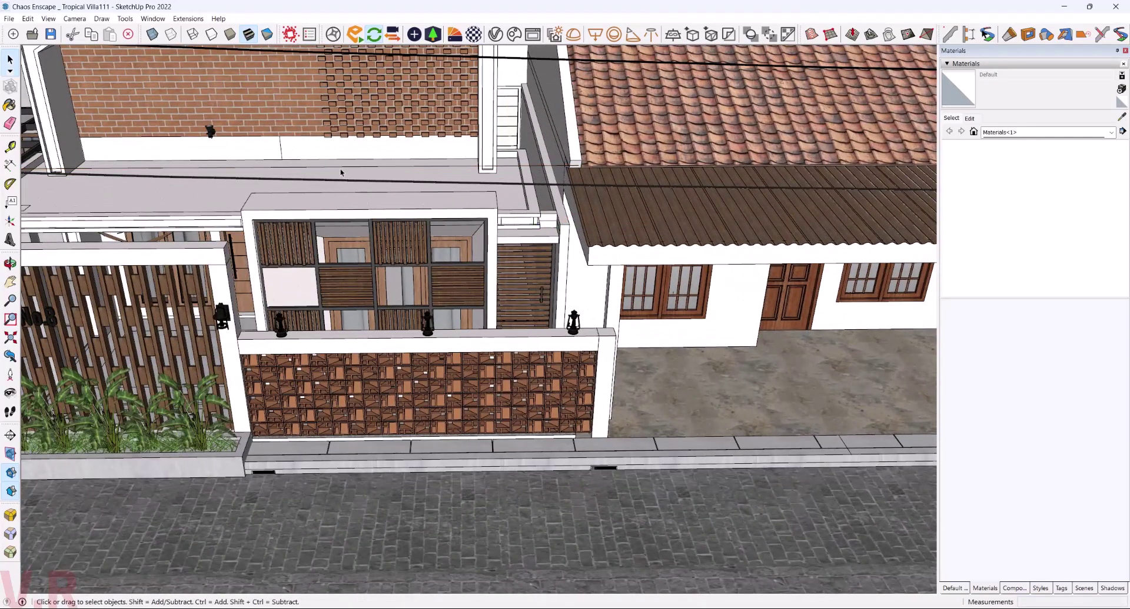
- Move the long reference line out from the house onto the front lawn, then orbit to face the villa
click(342, 175)
key(m)
middle_drag(342, 176, 451, 254)
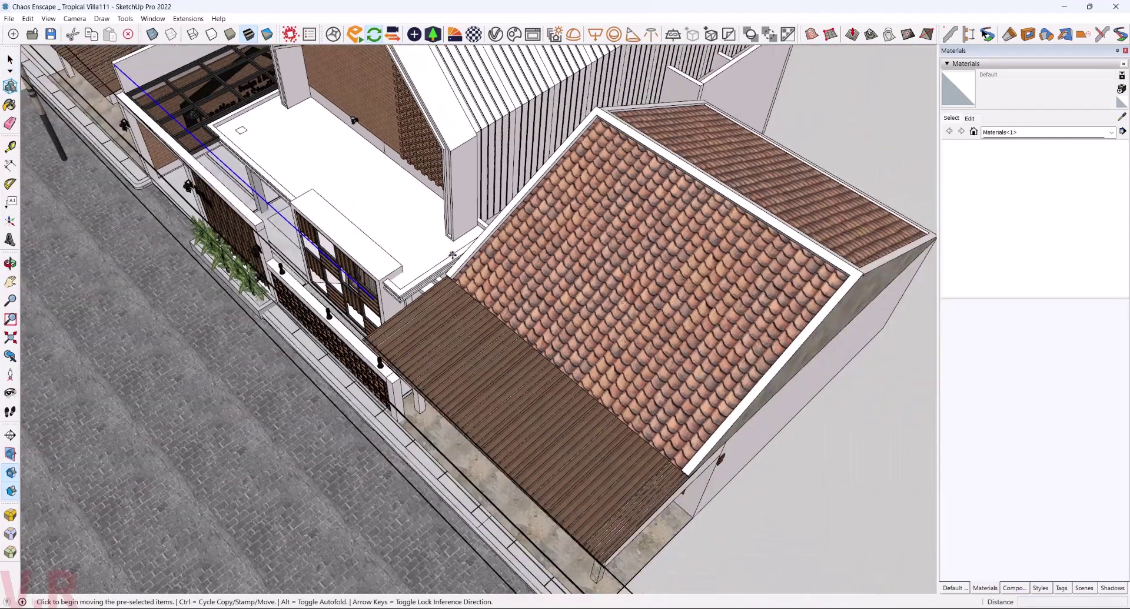
scroll(452, 255, down, 3)
scroll(477, 382, down, 2)
click(515, 440)
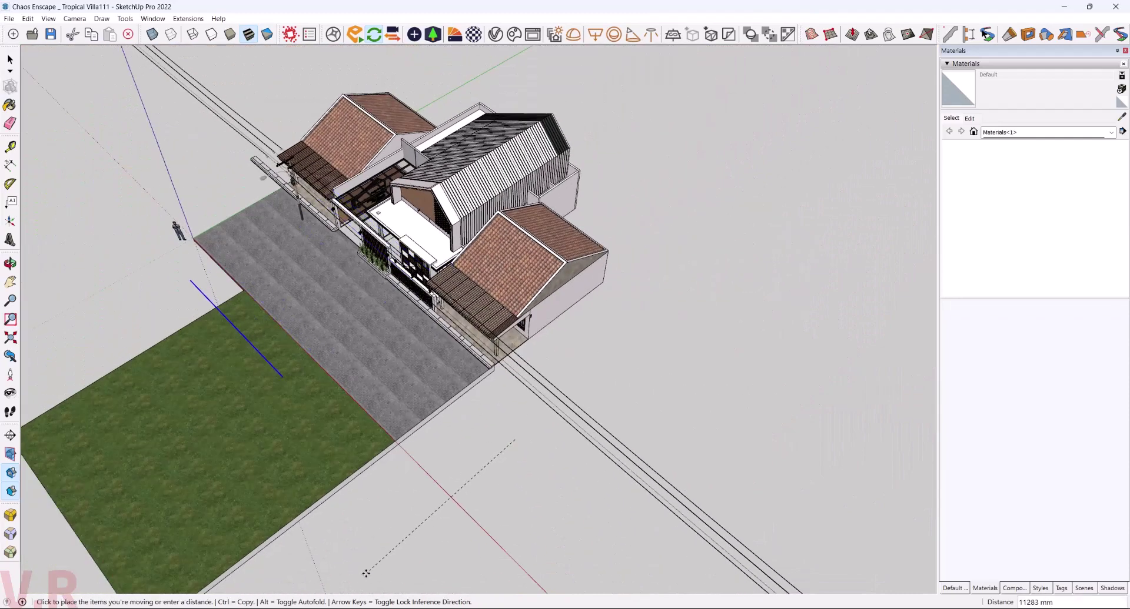
click(335, 579)
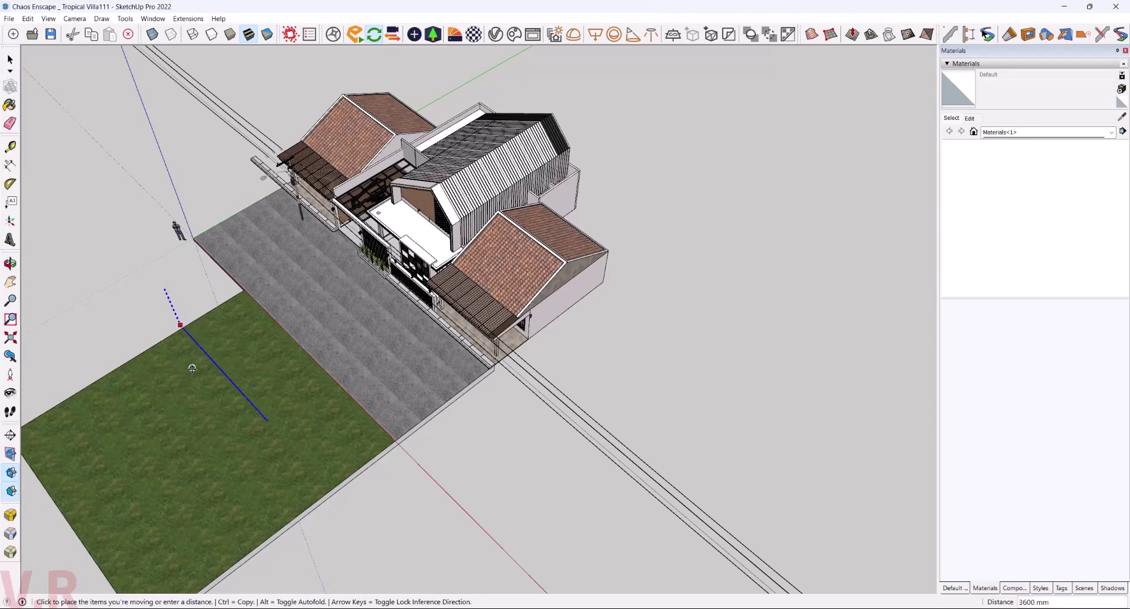
mouse_move(162, 287)
middle_down()
mouse_move(462, 297)
mouse_move(441, 118)
mouse_move(417, 298)
middle_up()
- Stand the camera on the lawn line, aimed at the front gate, at 1700 mm eye height
scroll(397, 312, up, 2)
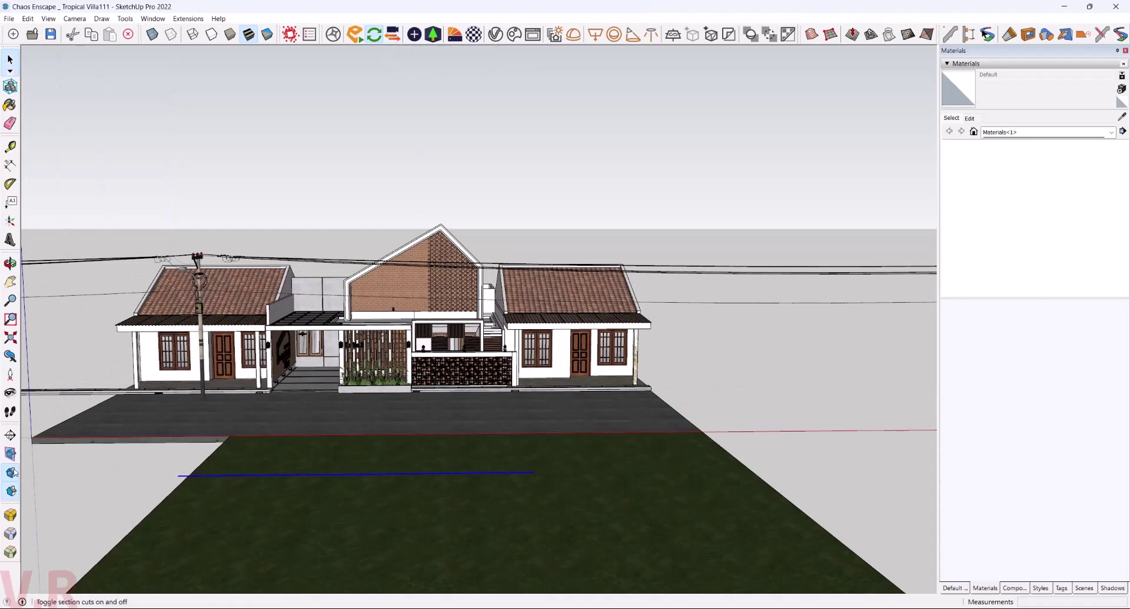
click(10, 375)
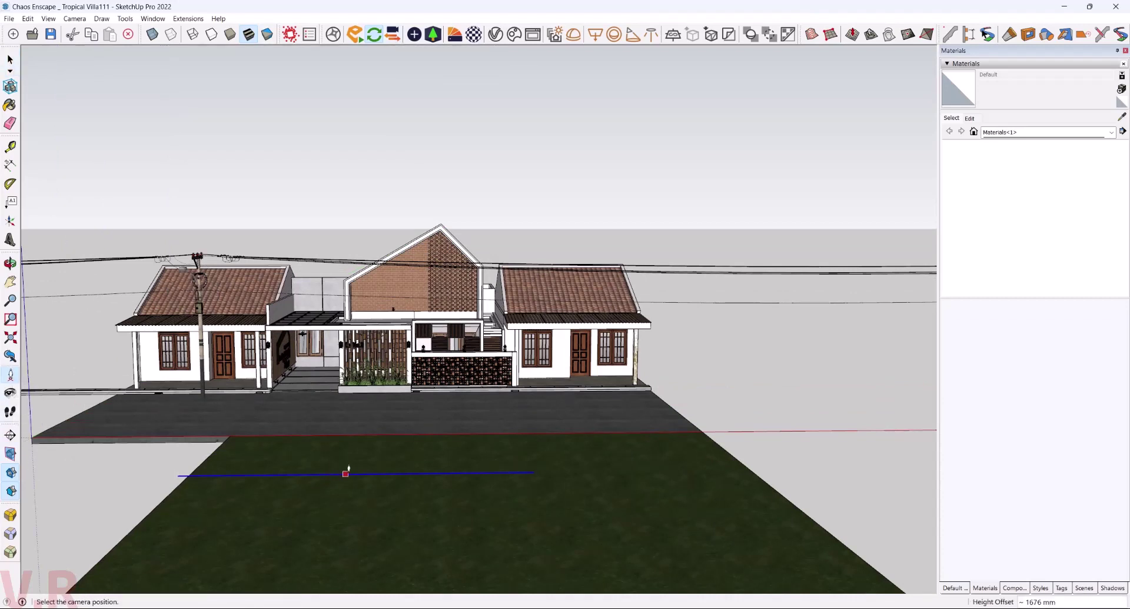
drag(357, 473, 360, 419)
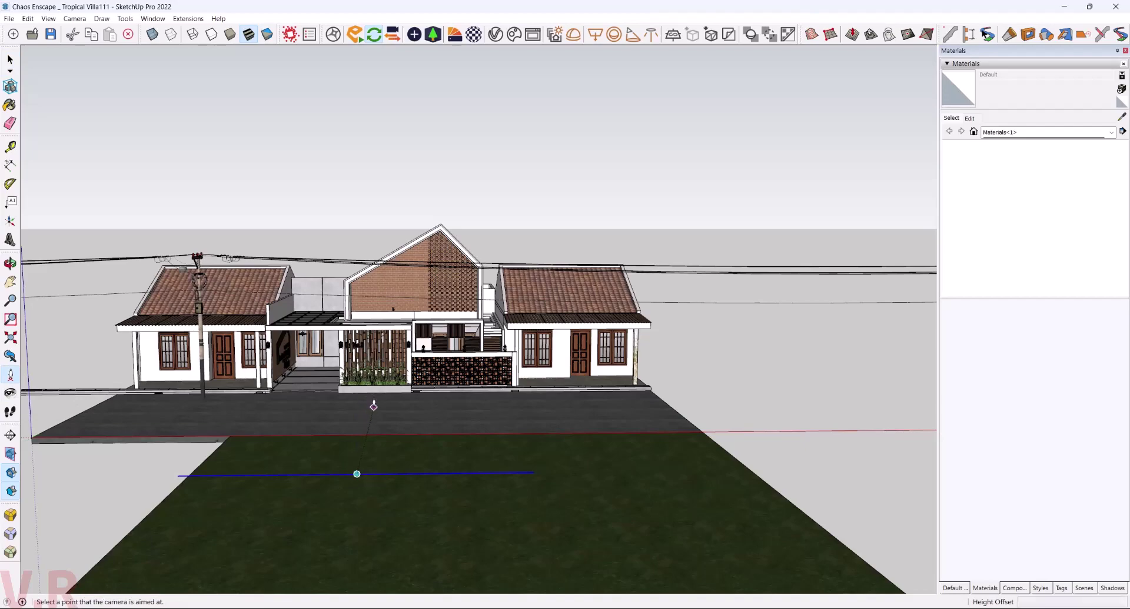
drag(373, 407, 385, 400)
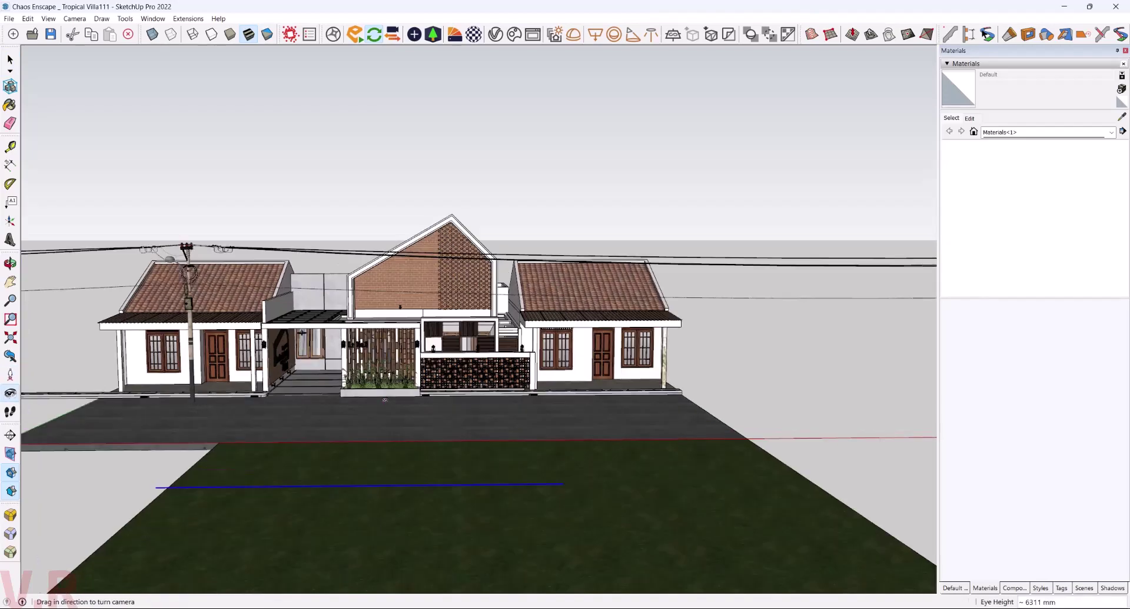
key(F3)
text(1700)
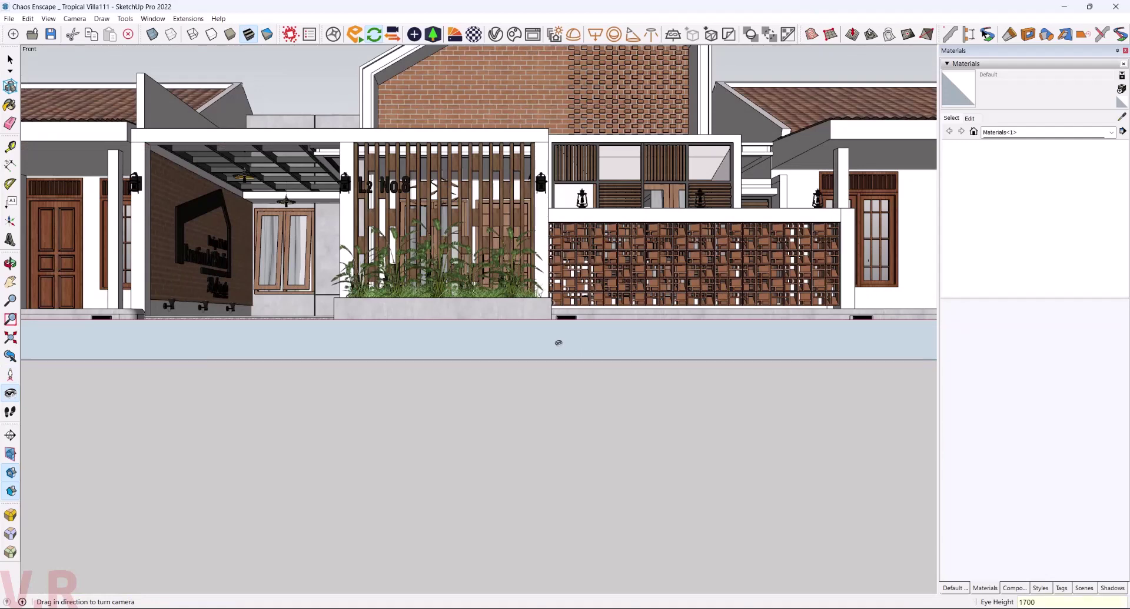
key(Return)
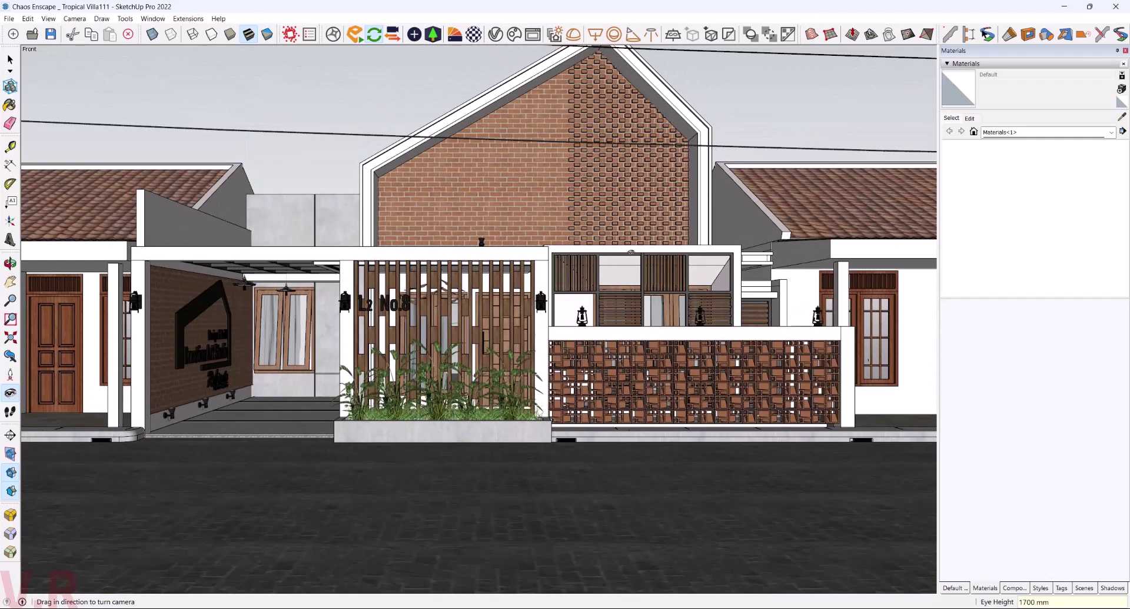
- Add a new scene from the current view and rename Scene 1 to RenderCam
click(48, 19)
mouse_move(72, 210)
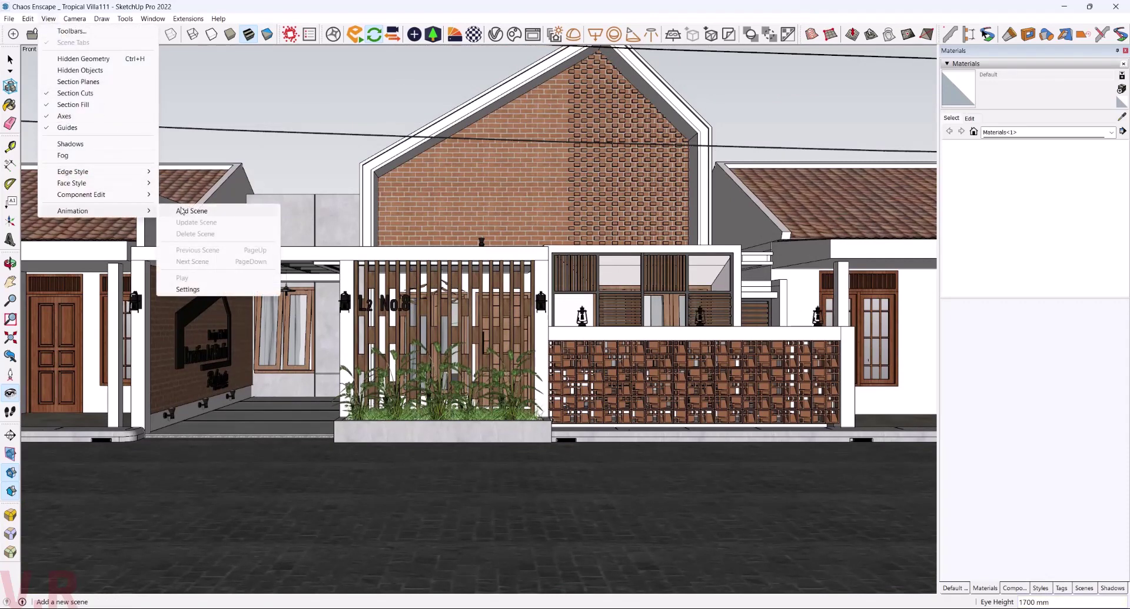
click(168, 212)
right_click(40, 51)
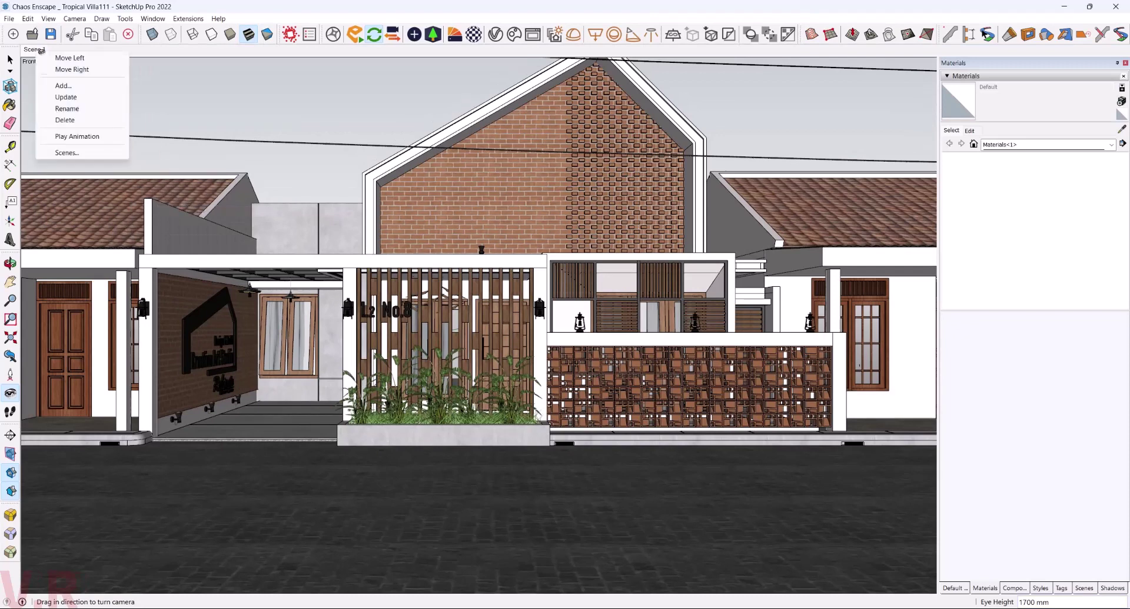
click(67, 108)
text(Render)
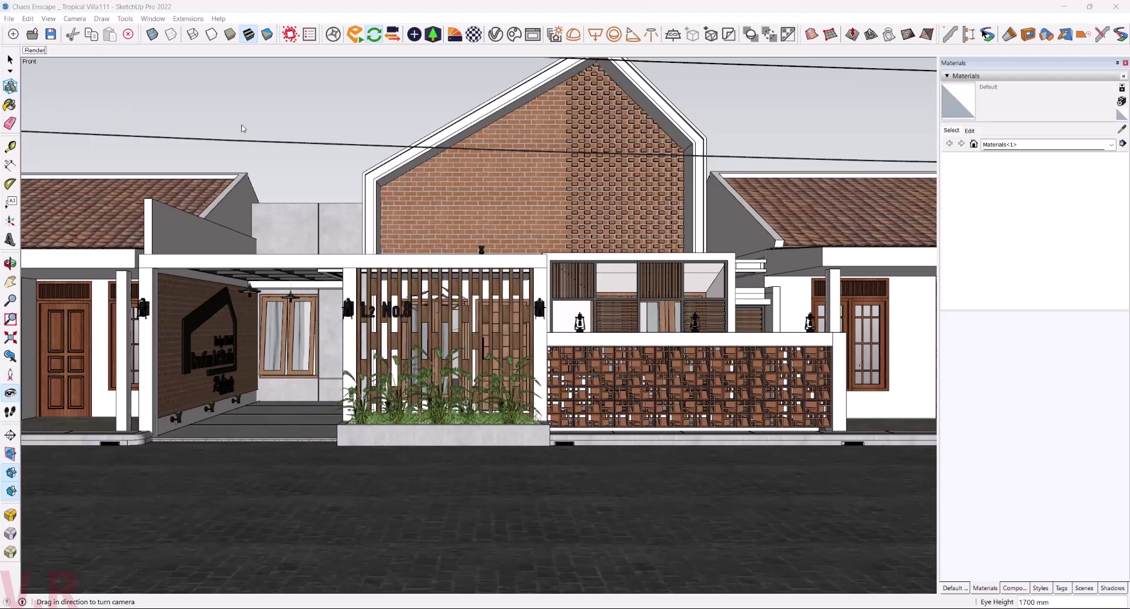
text(Cam)
key(Return)
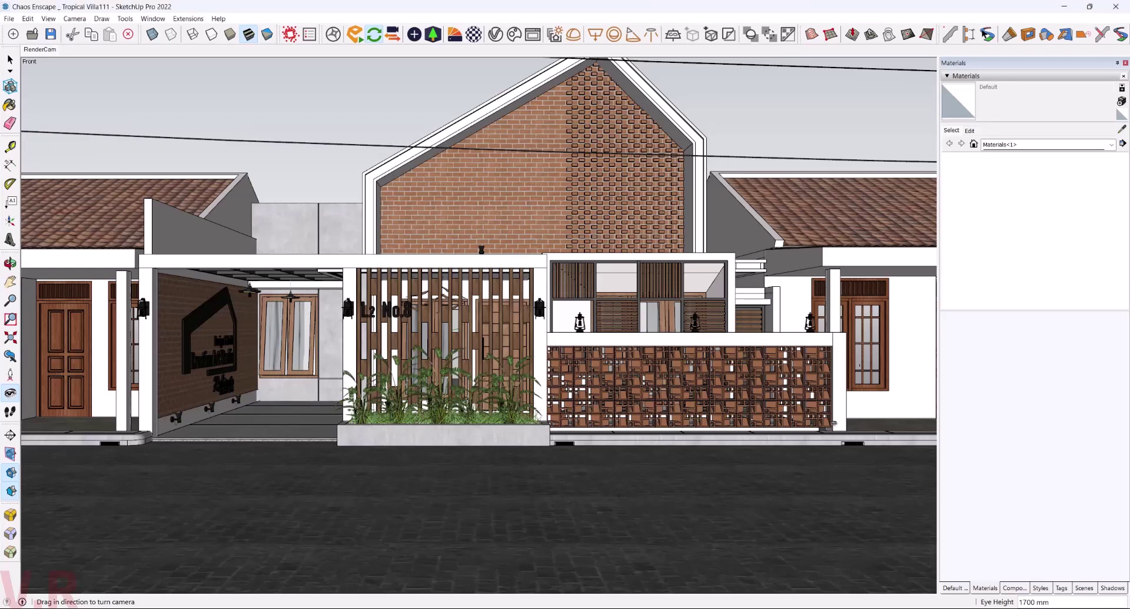
- Bring Enscape forward, activate the RenderCam scene, and resize the render window to the screen centre
click(856, 570)
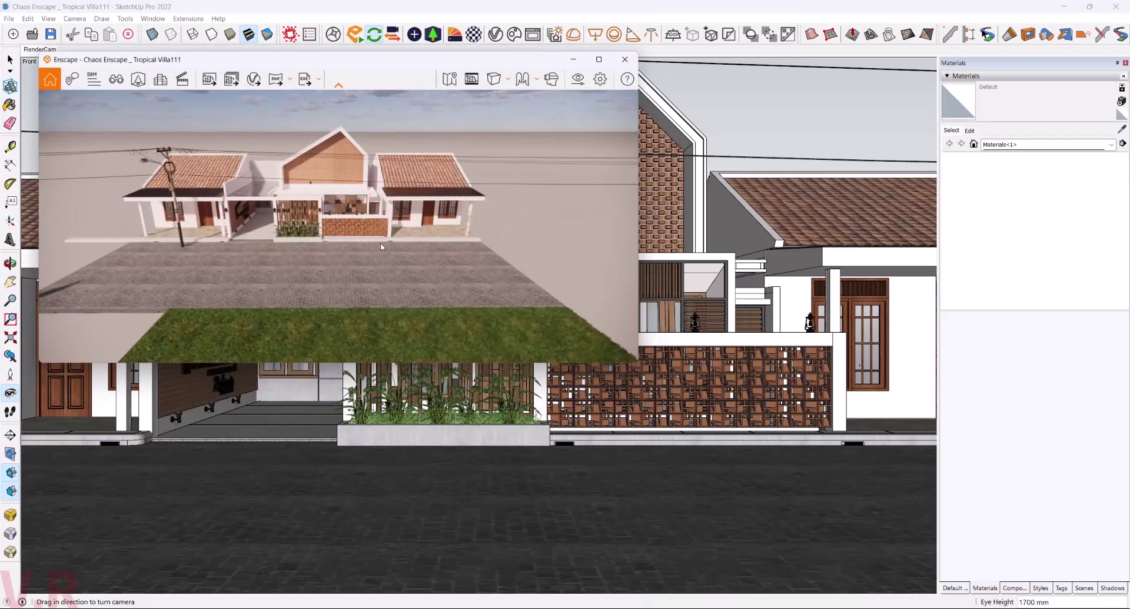
drag(200, 59, 191, 123)
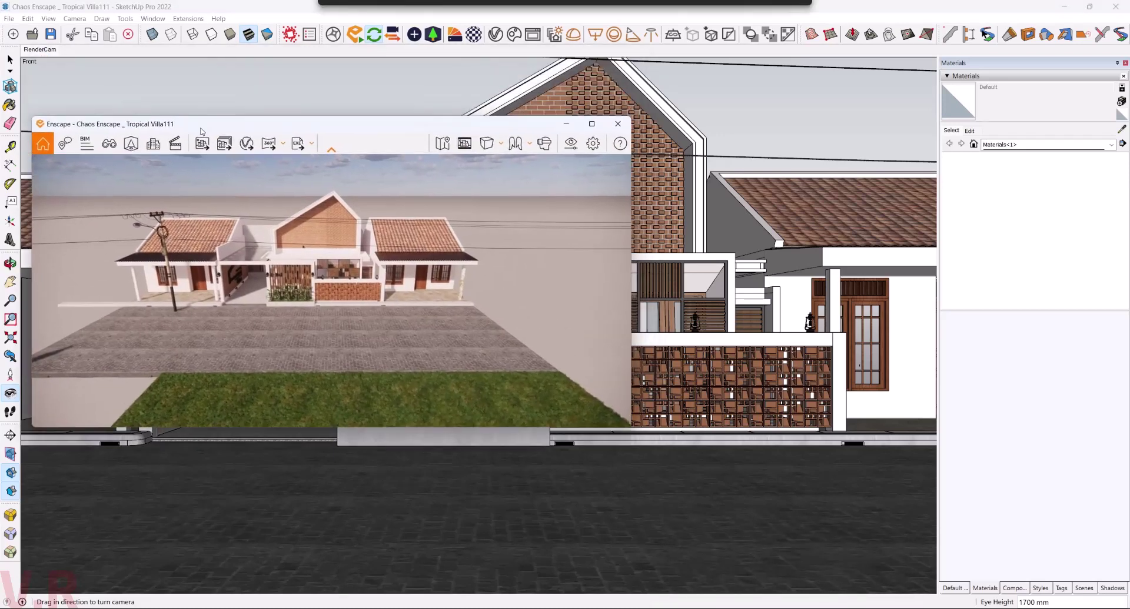
click(41, 50)
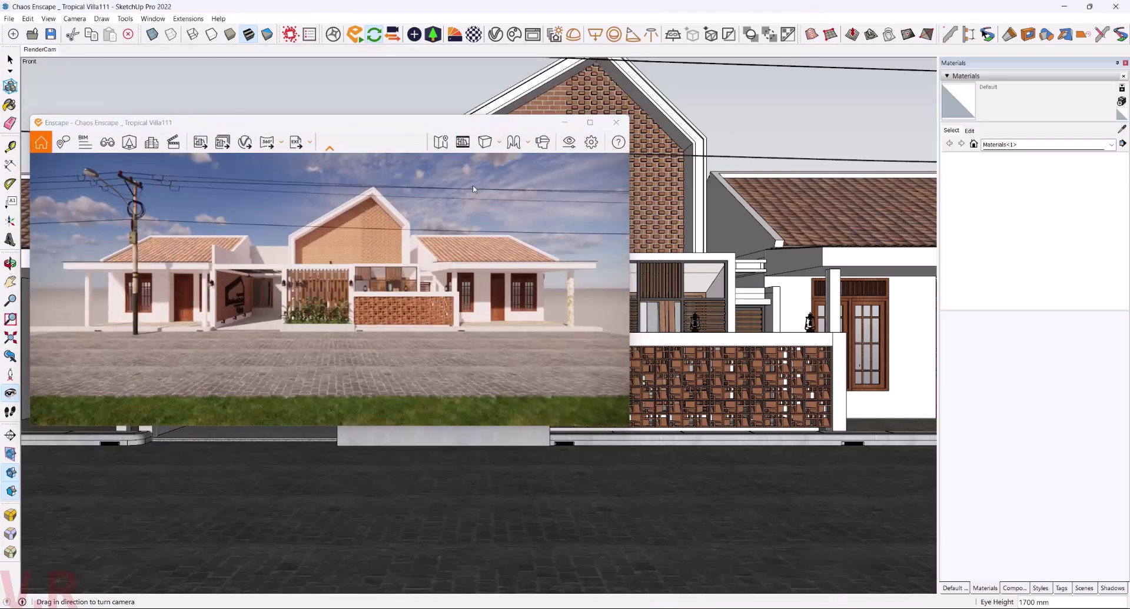
drag(631, 279, 477, 279)
drag(293, 117, 293, 83)
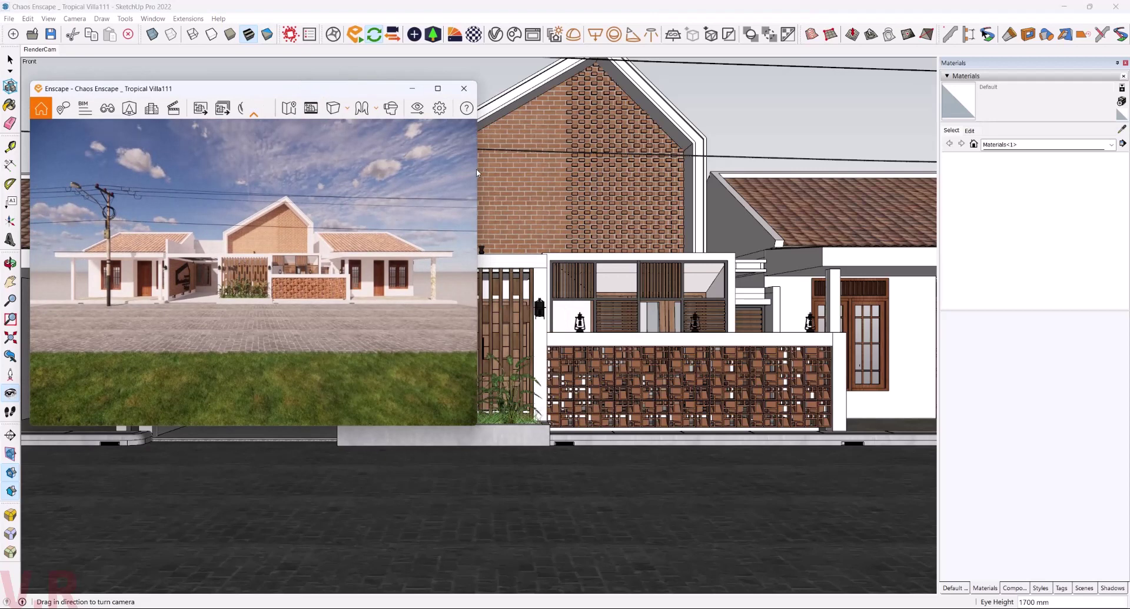
drag(476, 168, 499, 168)
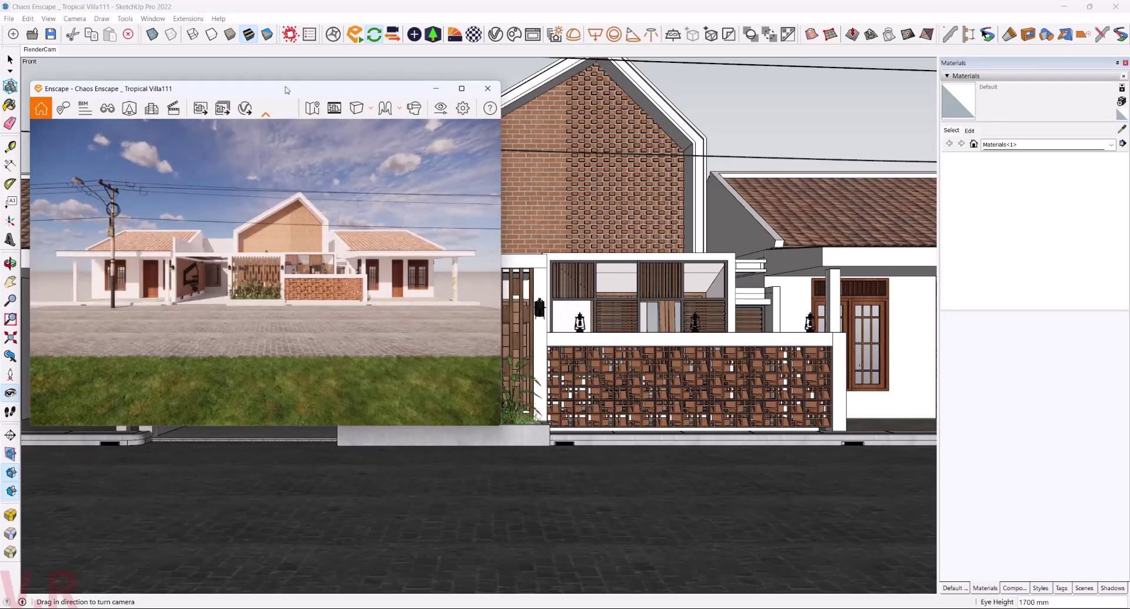
drag(285, 90, 496, 112)
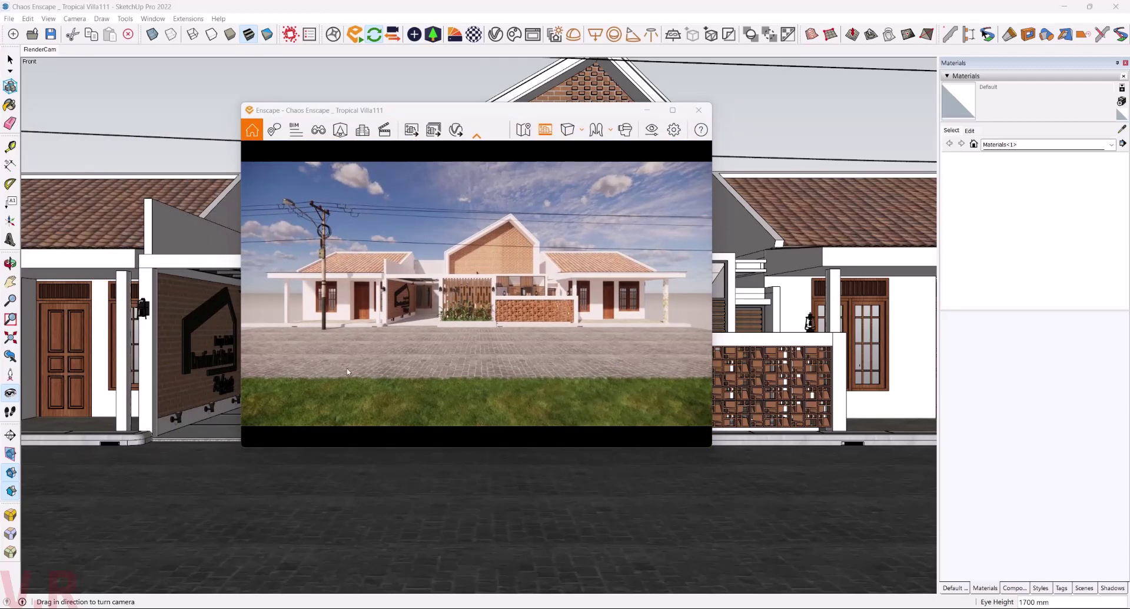
- In Enscape's Visual Settings, set a Custom output resolution of 2000 × 1600
click(651, 129)
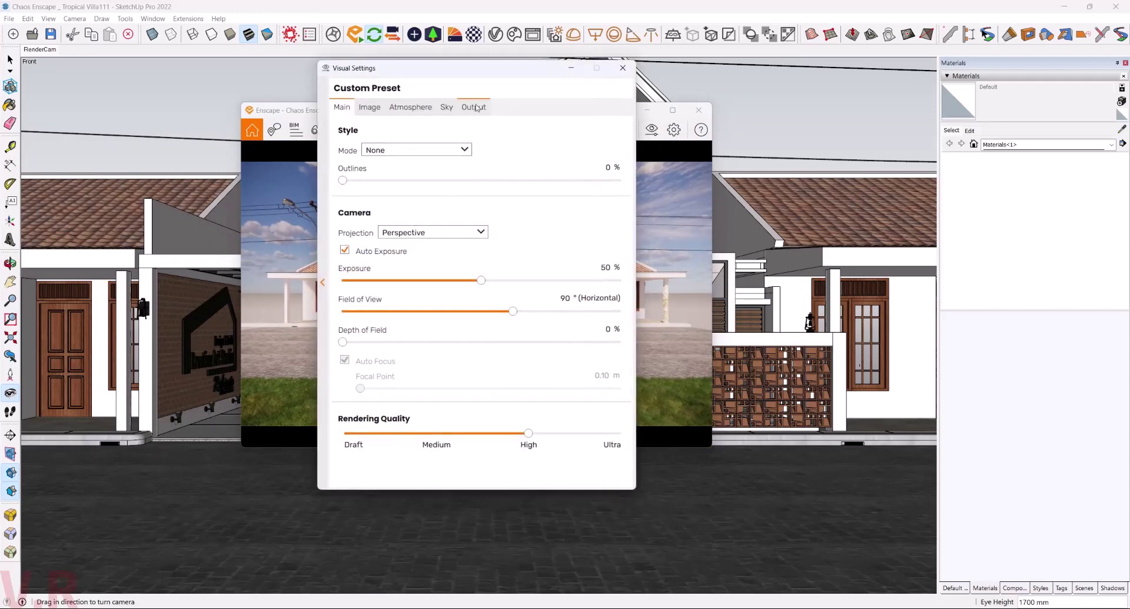
drag(465, 68, 893, 84)
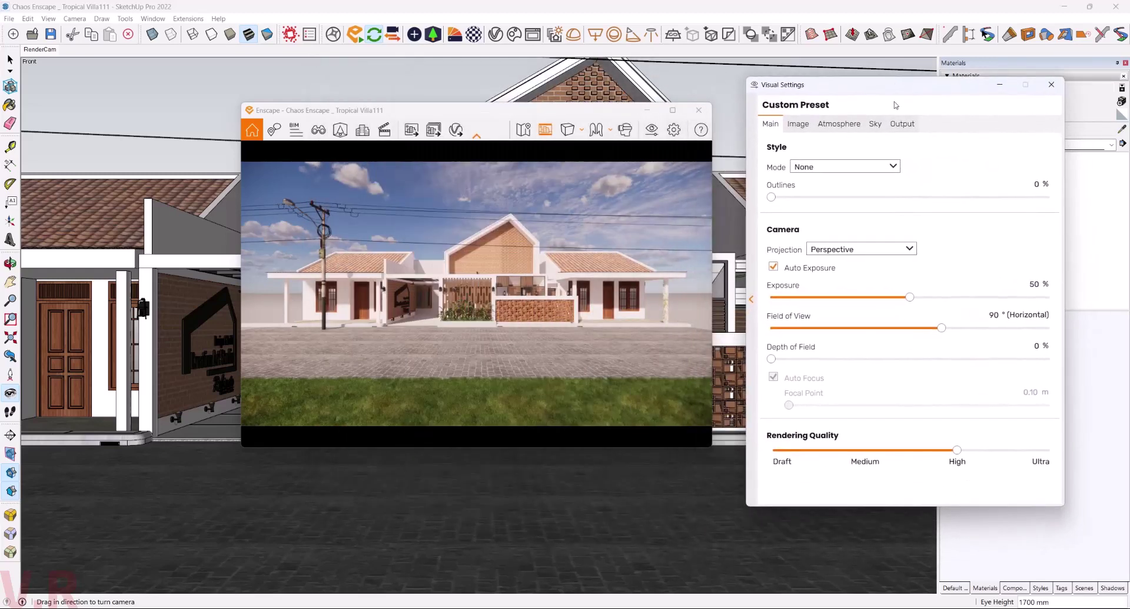
click(902, 125)
click(877, 167)
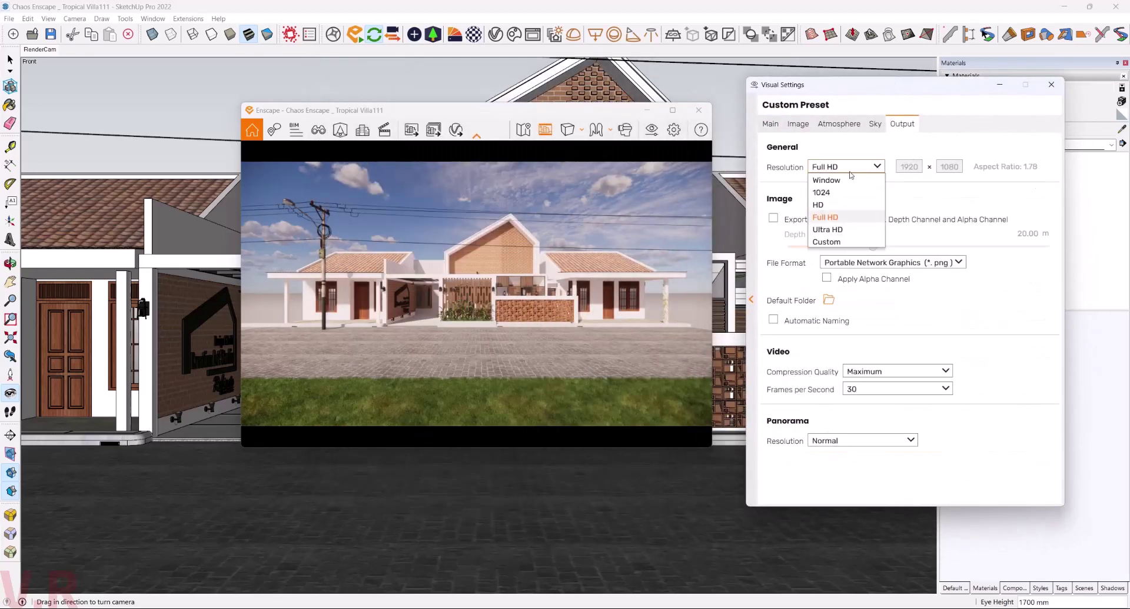
click(821, 242)
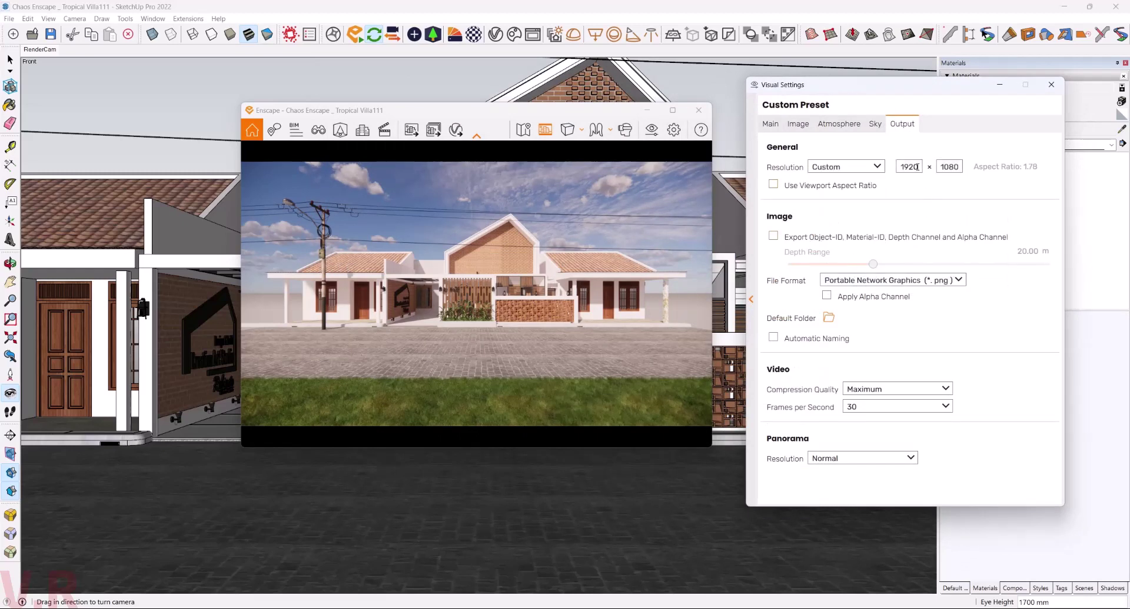
drag(916, 167, 901, 167)
text(2)
text(000)
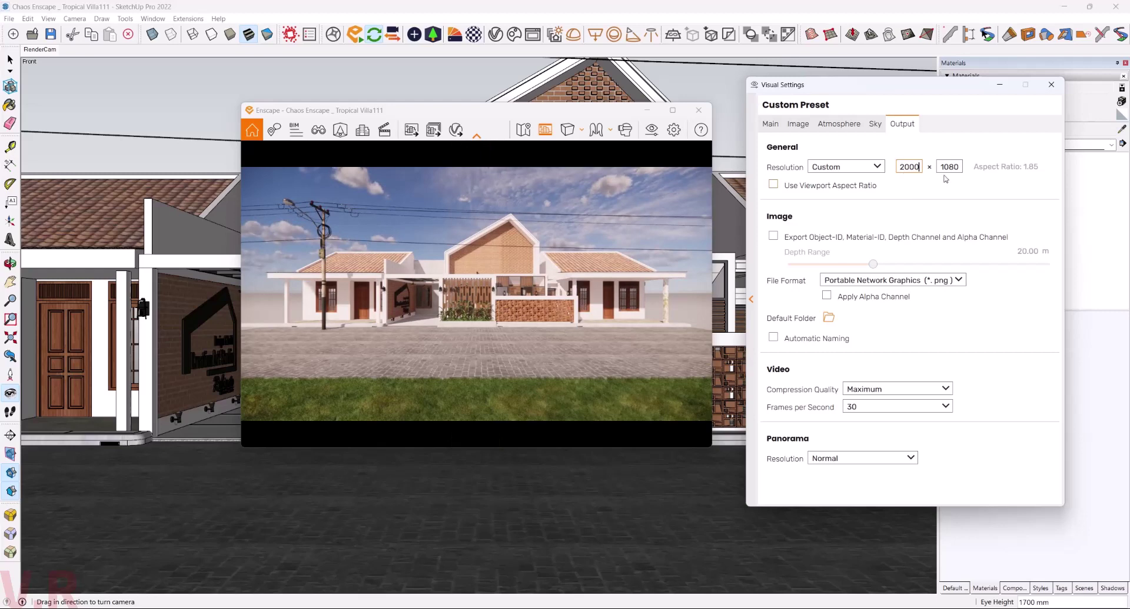
drag(960, 167, 929, 174)
text(1)
text(600)
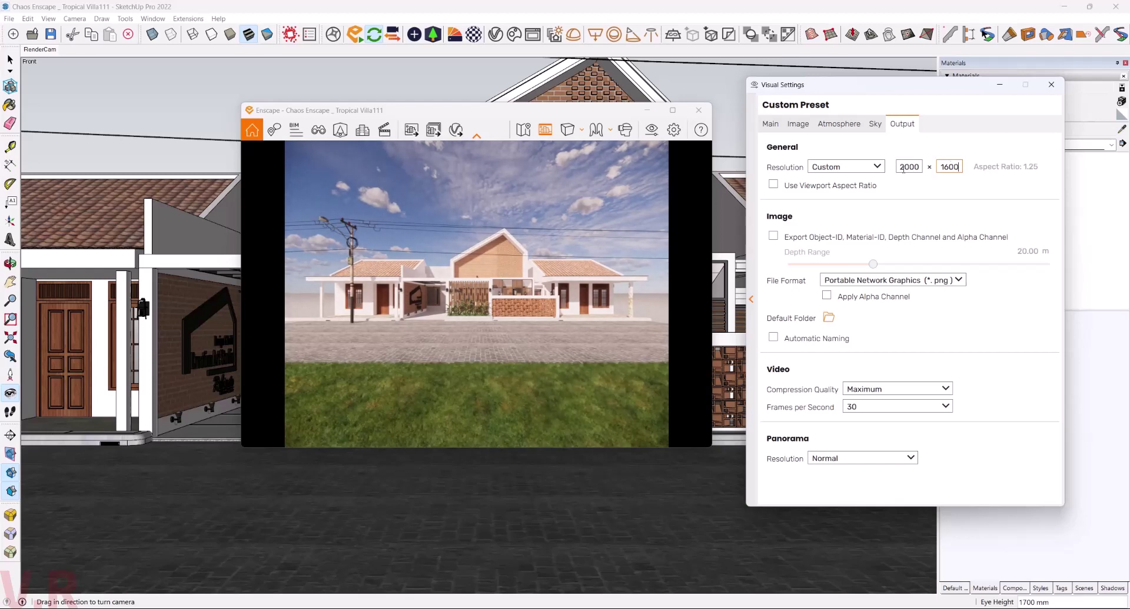
- On the Main tab, narrow the field of view from 90° to about 61°
drag(460, 110, 294, 90)
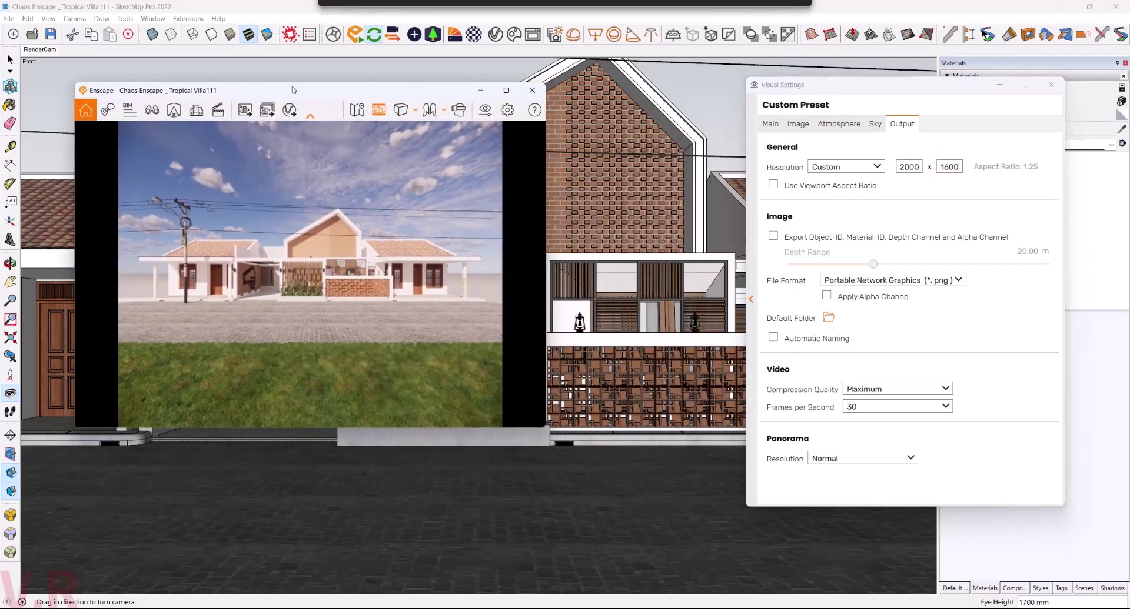
click(770, 124)
mouse_move(1016, 316)
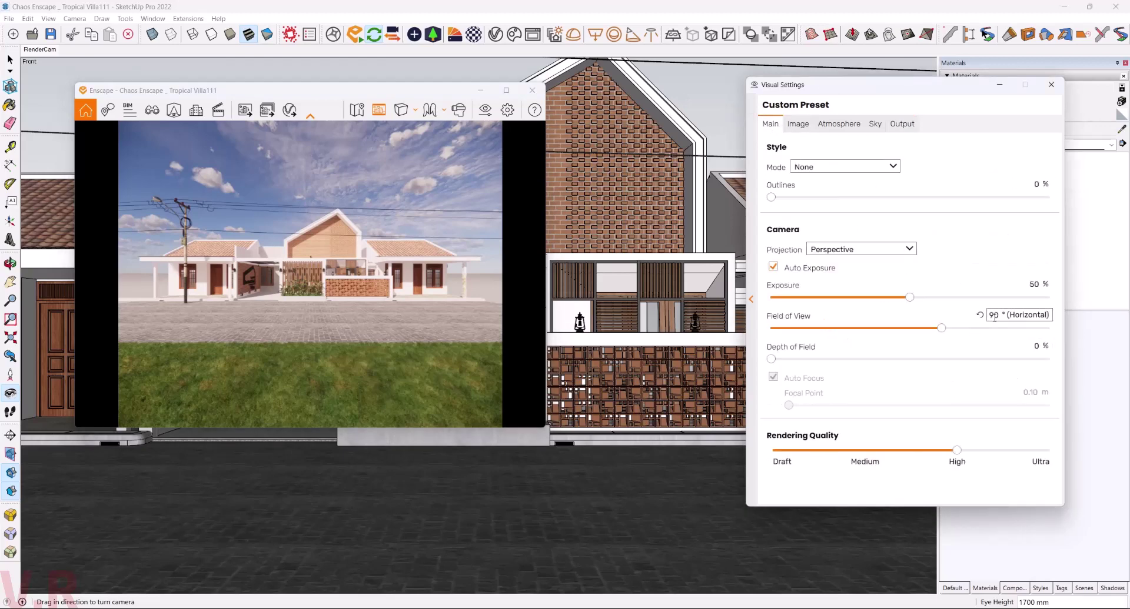
drag(943, 329, 867, 328)
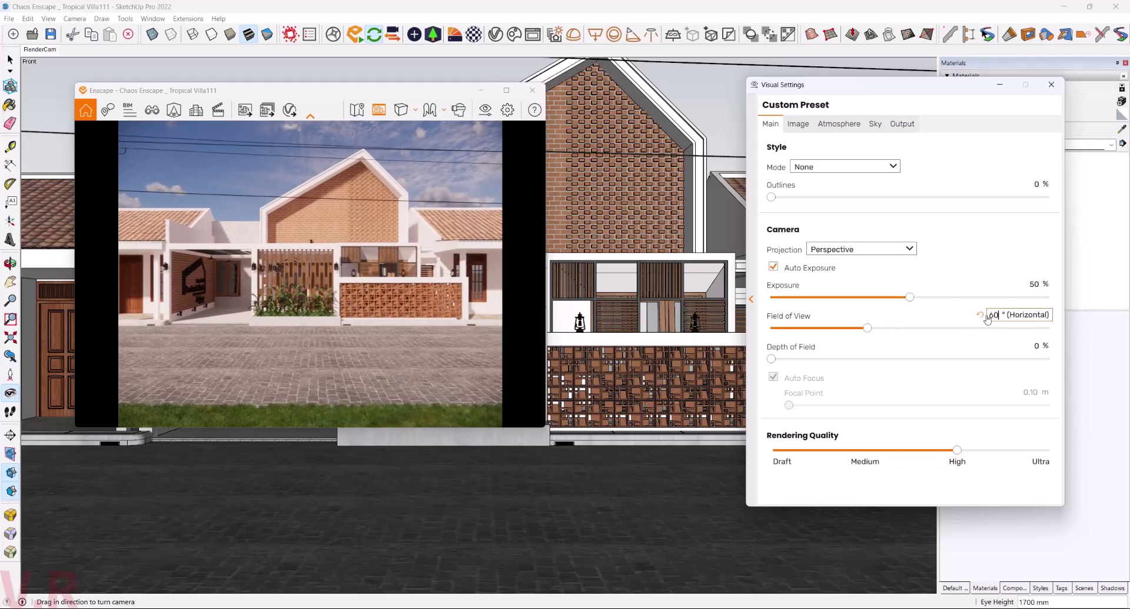
- Commit a 60° field of view, zoom the model out to show the street, and update RenderCam
key(Return)
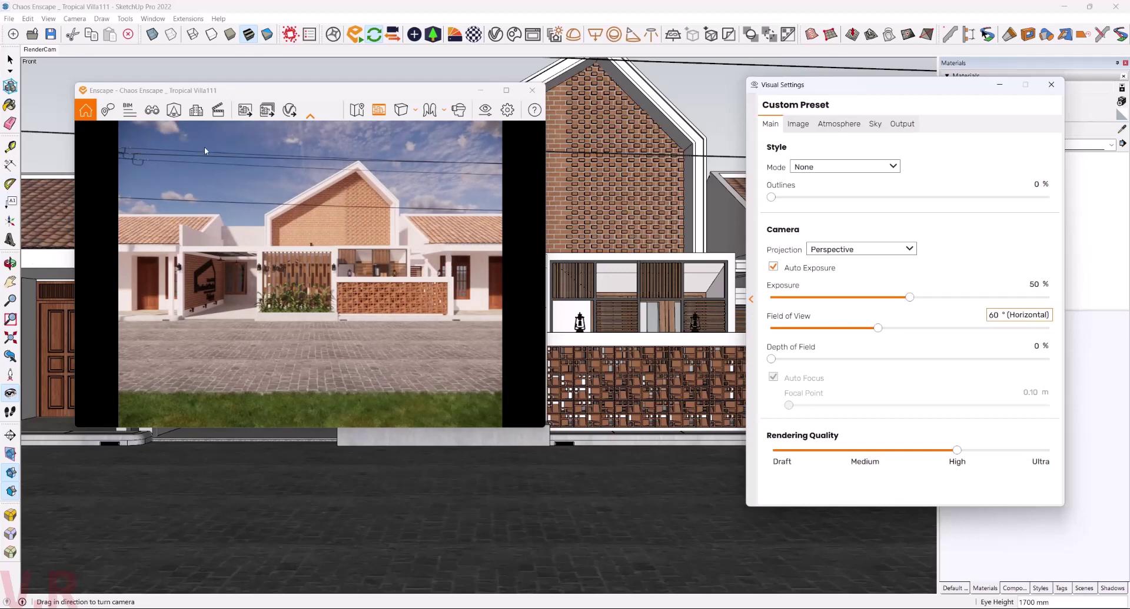
click(503, 211)
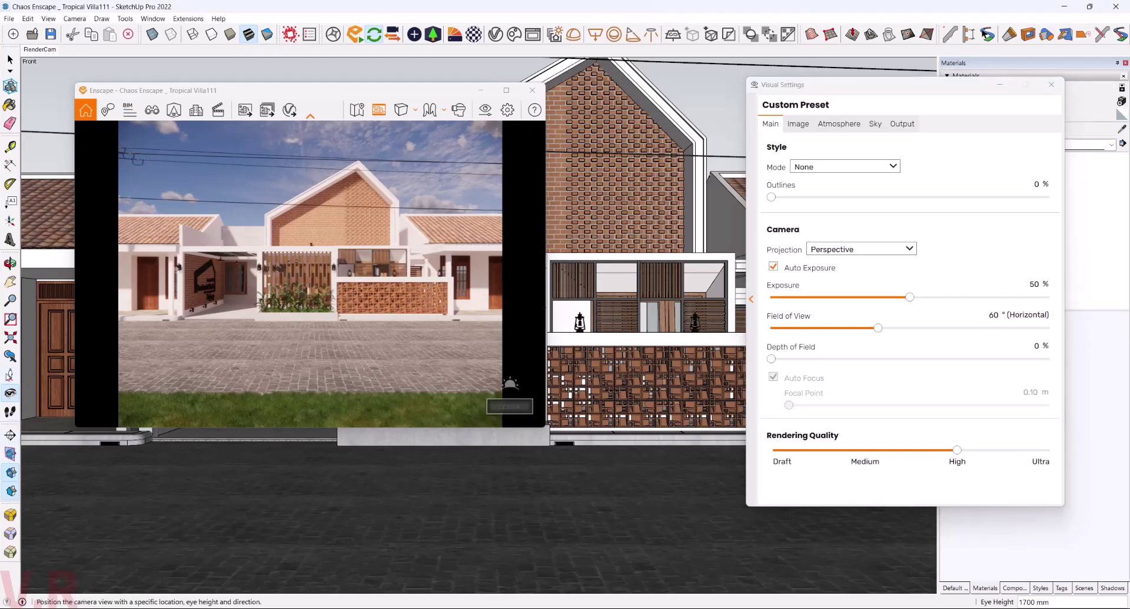
click(11, 300)
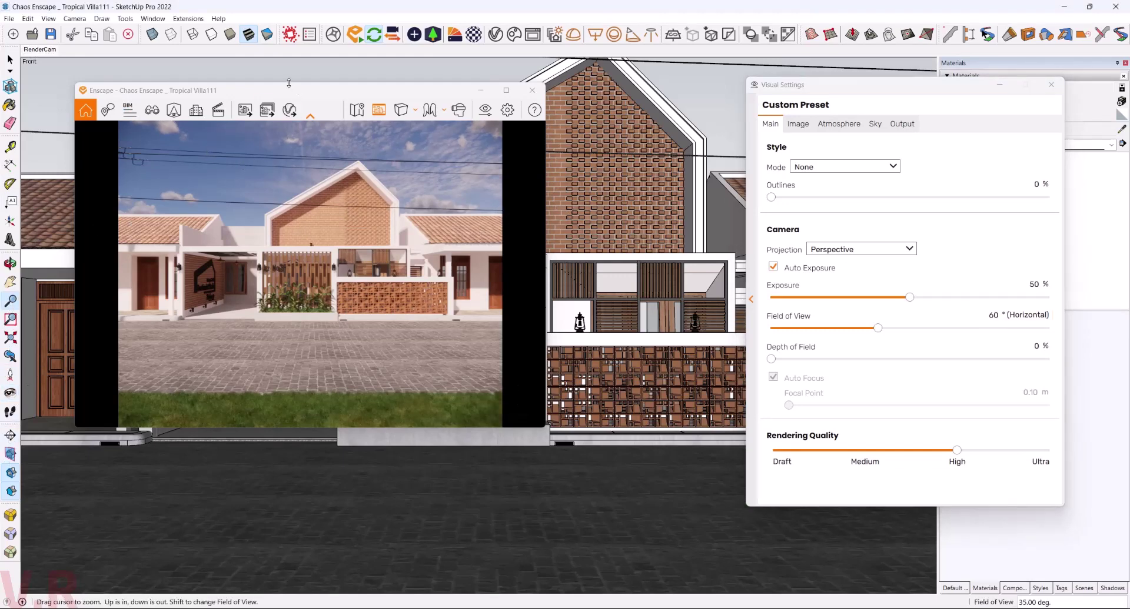
drag(282, 93, 829, 95)
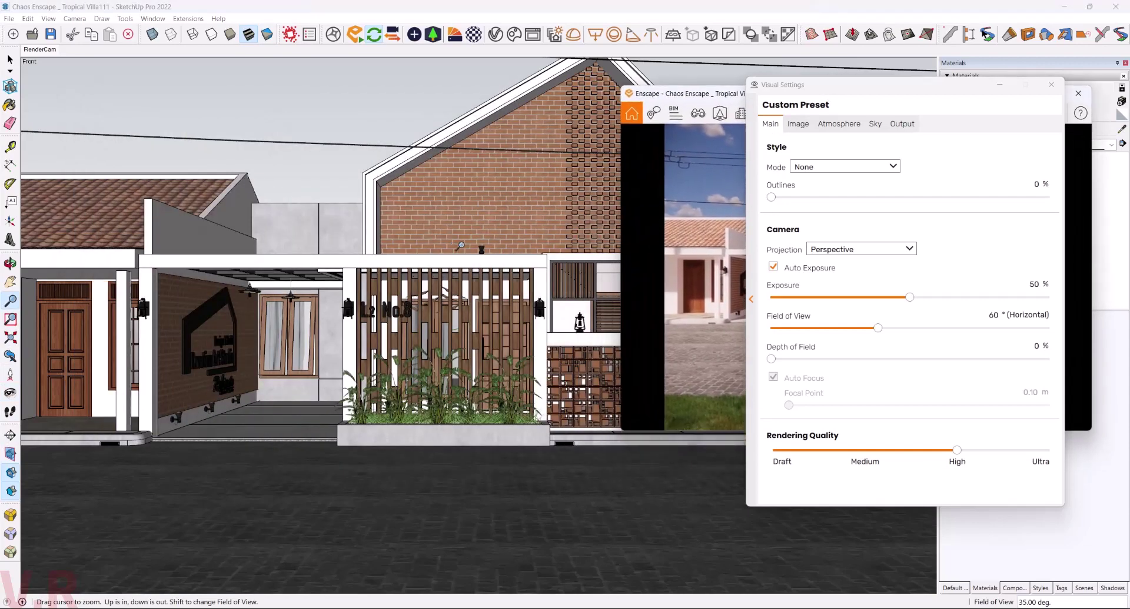
drag(510, 228, 501, 284)
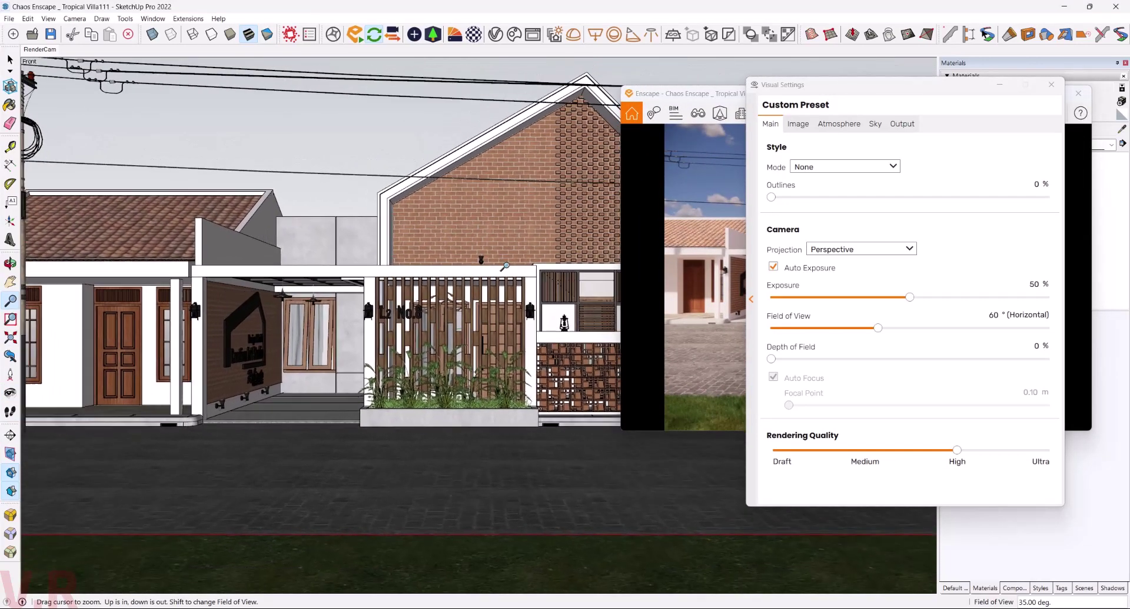
right_click(49, 51)
click(78, 96)
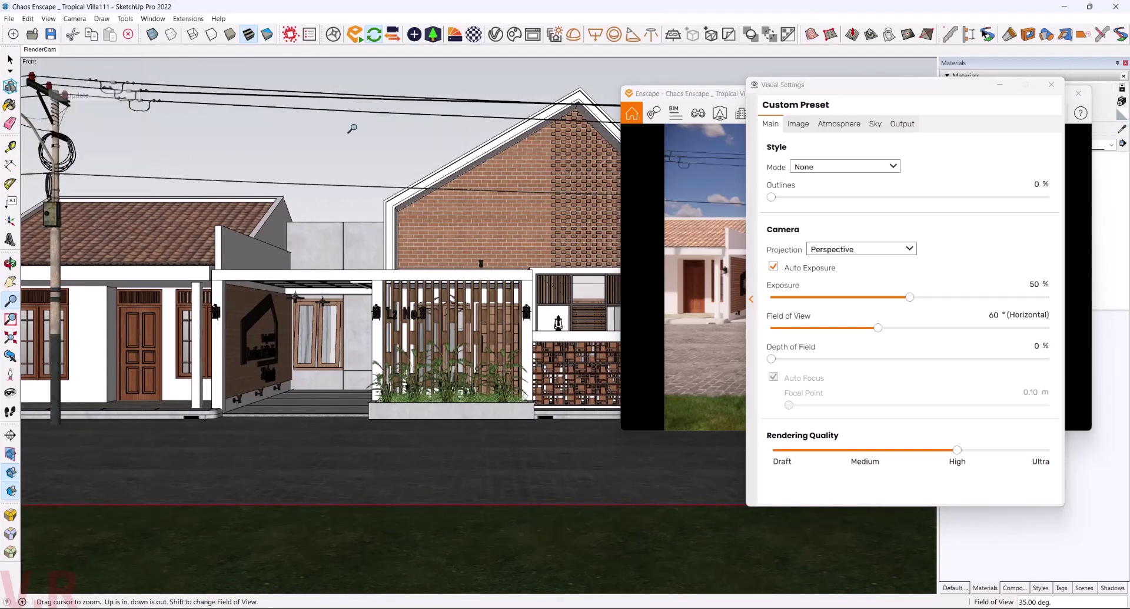
drag(655, 98, 93, 143)
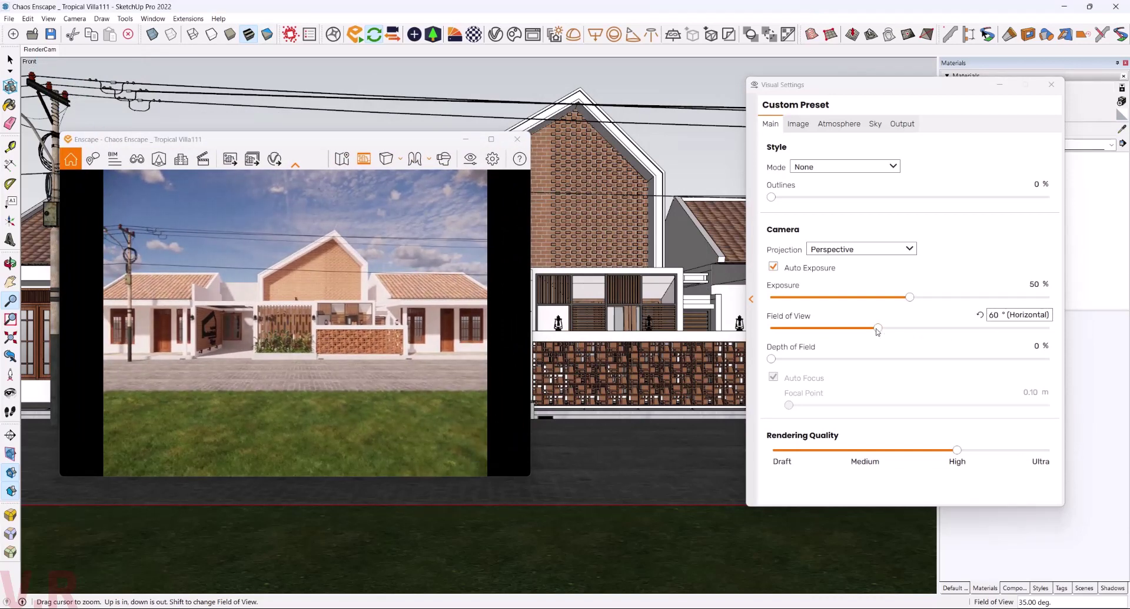
- Enter 45° as Enscape's field of view and move the render window aside
drag(877, 328, 851, 336)
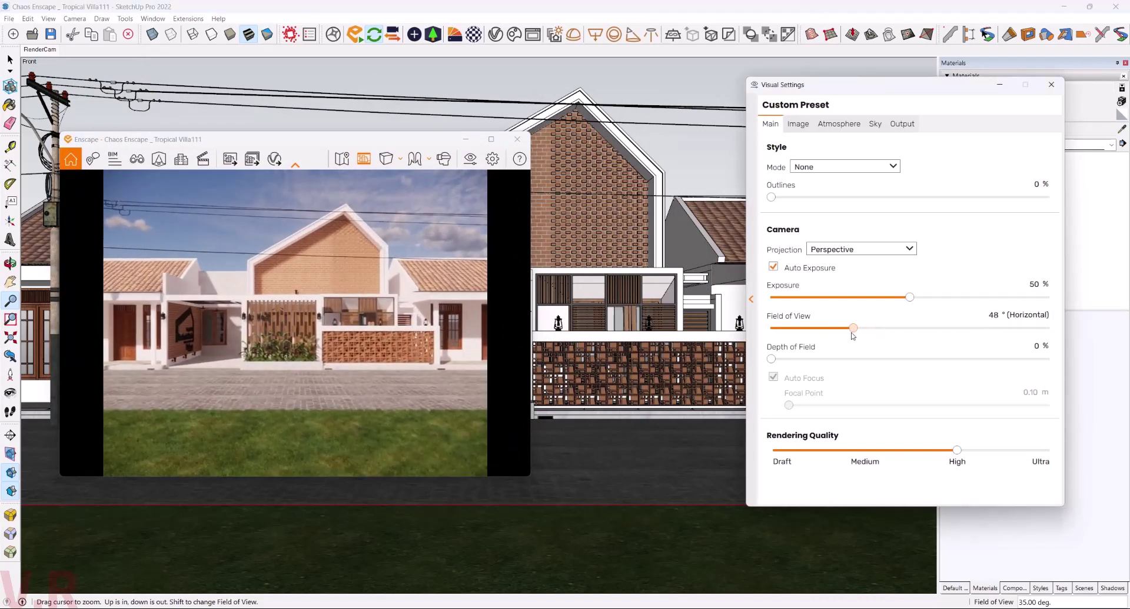
click(993, 317)
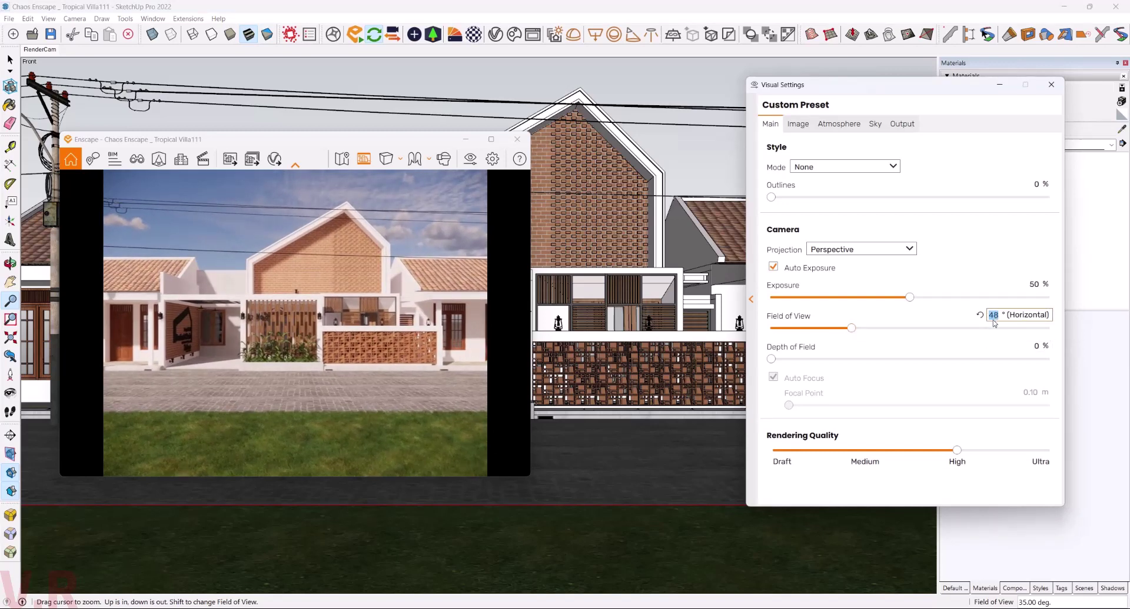
text(45)
key(Return)
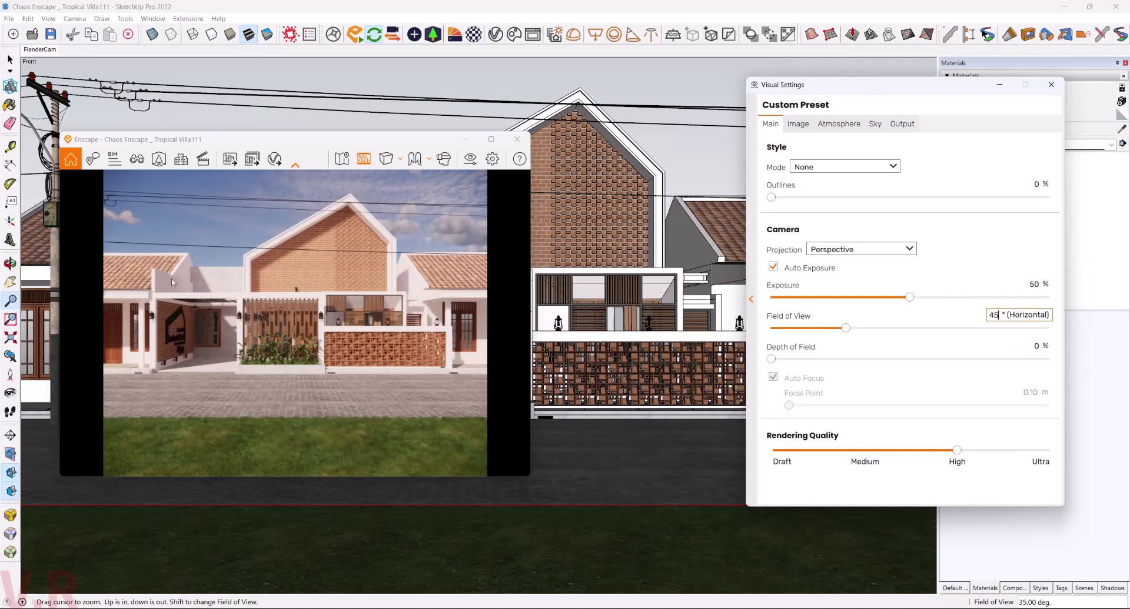
mouse_move(233, 133)
mouse_down()
mouse_move(215, 105)
mouse_move(444, 106)
mouse_up()
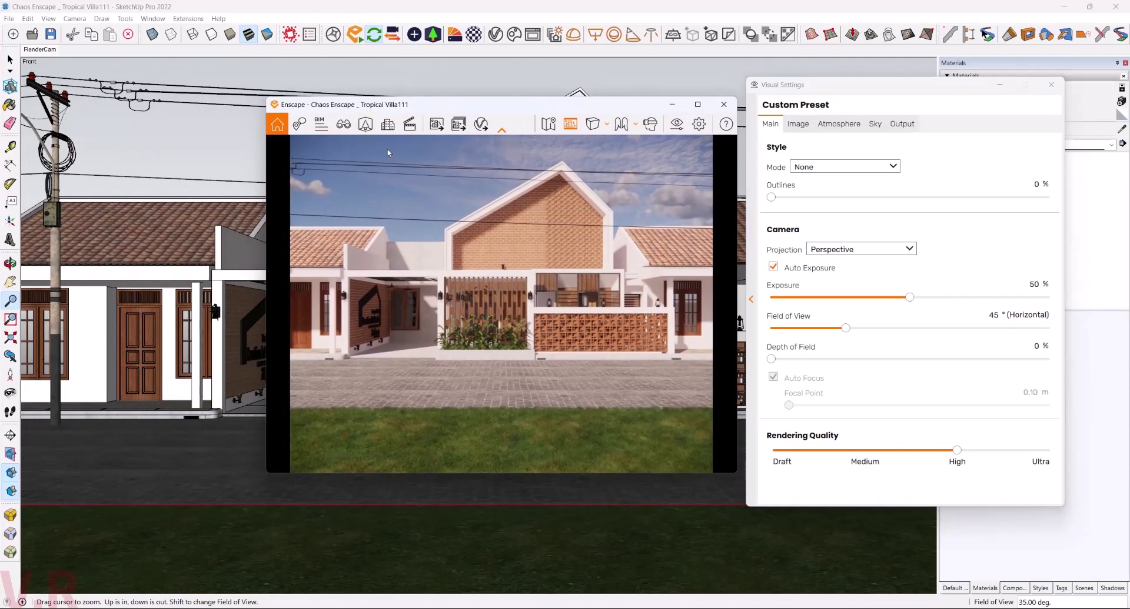
- Edit the RenderCam view in Enscape and tilt the camera up to 5.987° pitch, 359.696° yaw
click(347, 126)
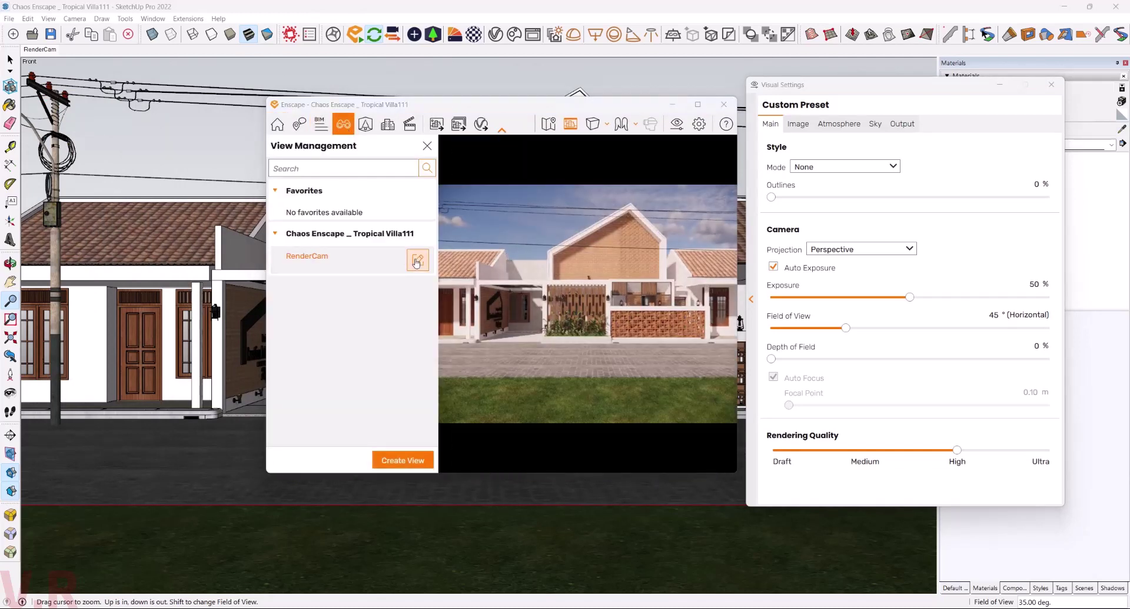
click(415, 263)
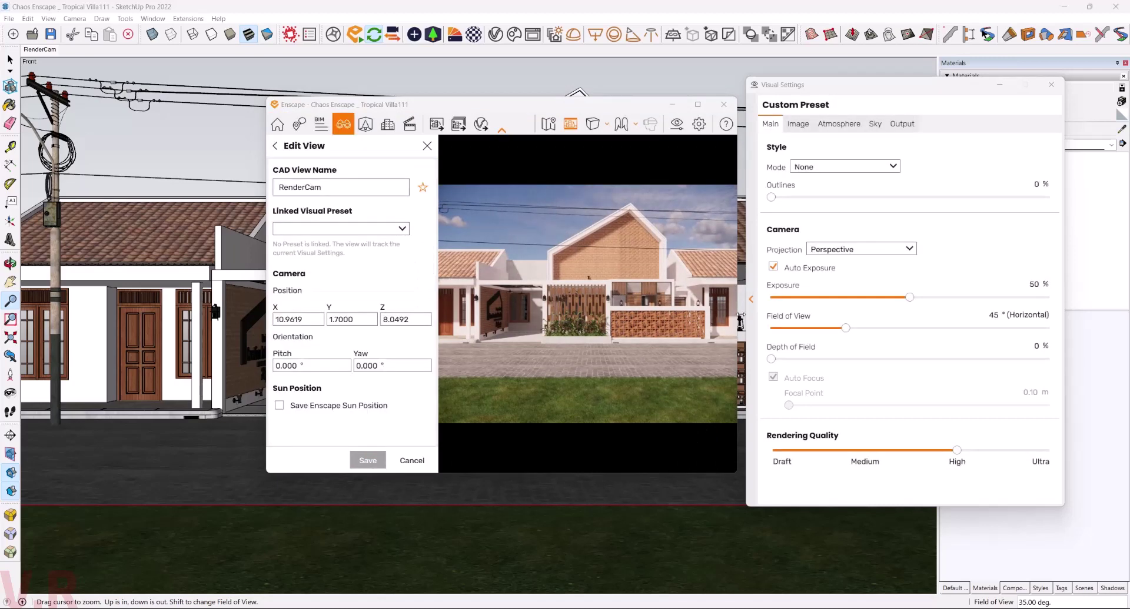
drag(622, 105, 388, 97)
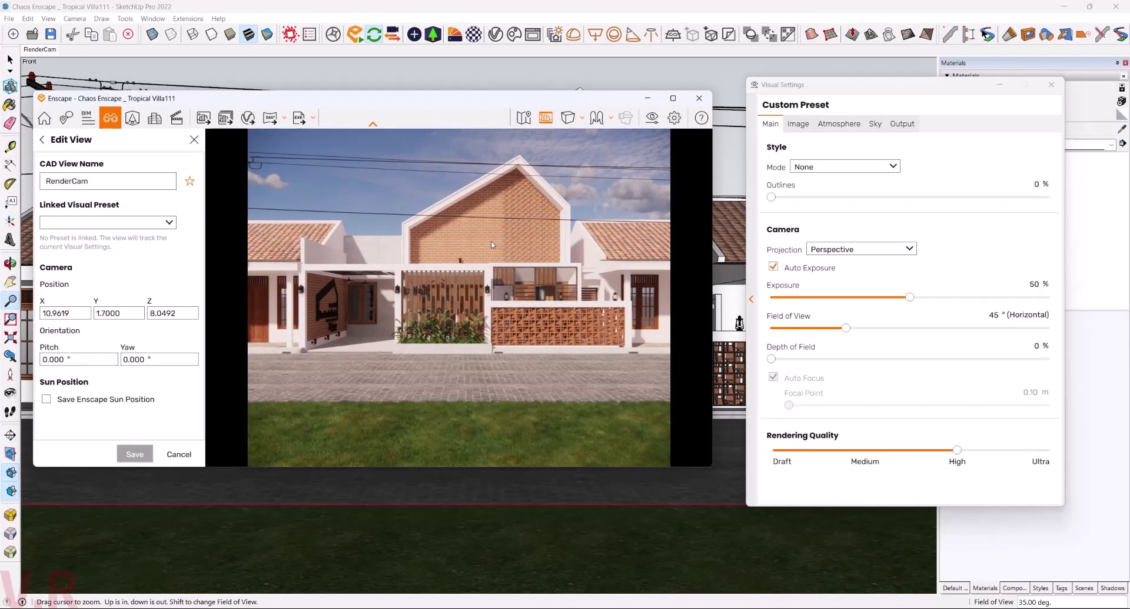
right_drag(491, 230, 491, 212)
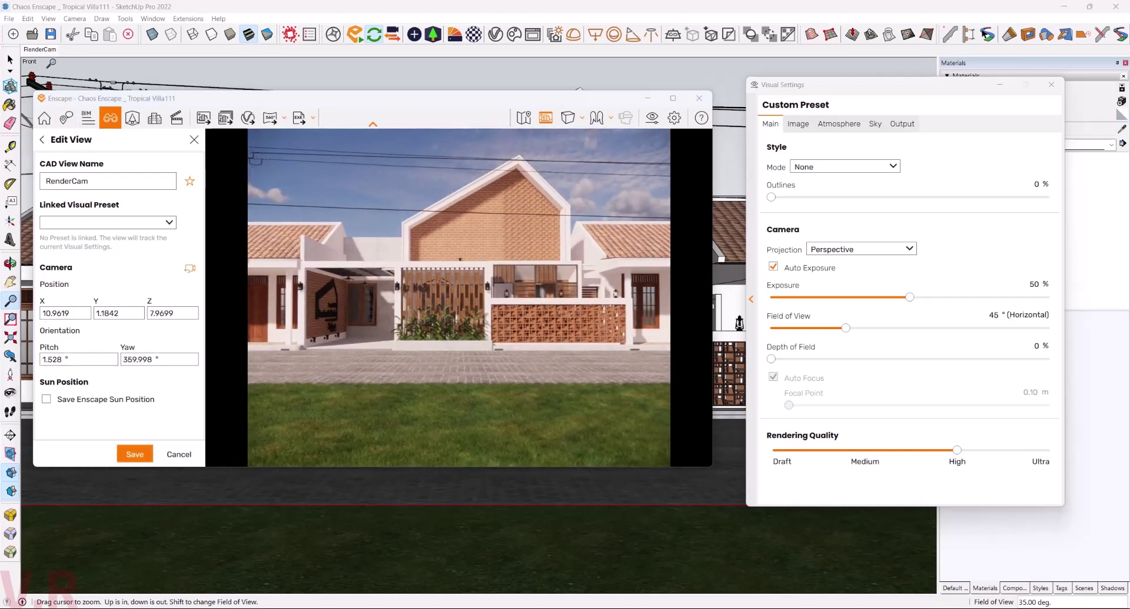
key(ctrl+z)
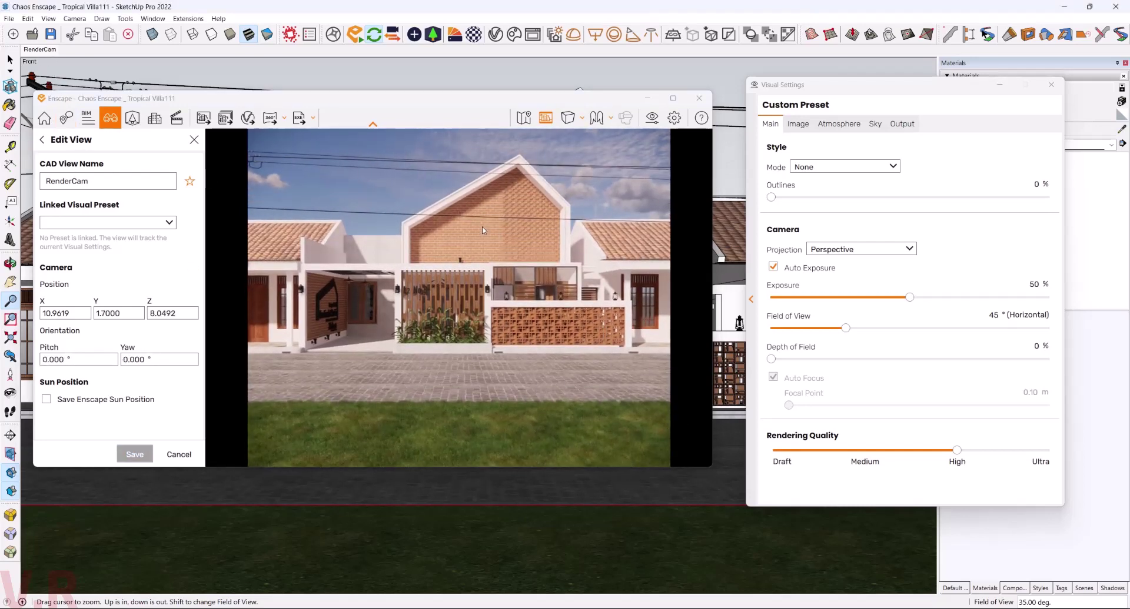
right_drag(483, 230, 485, 176)
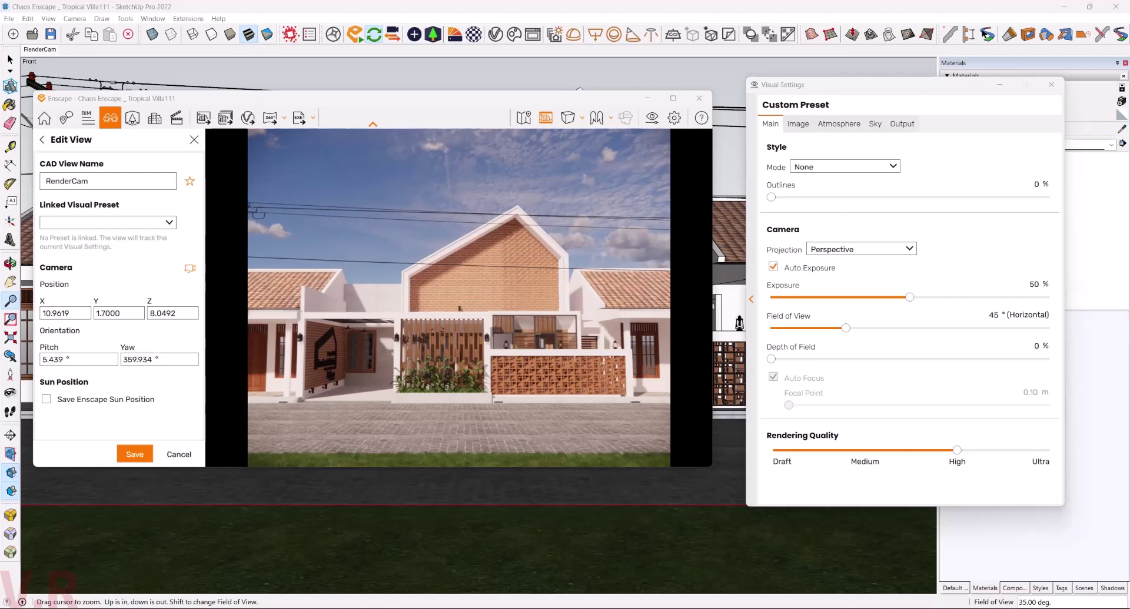
drag(497, 244, 494, 259)
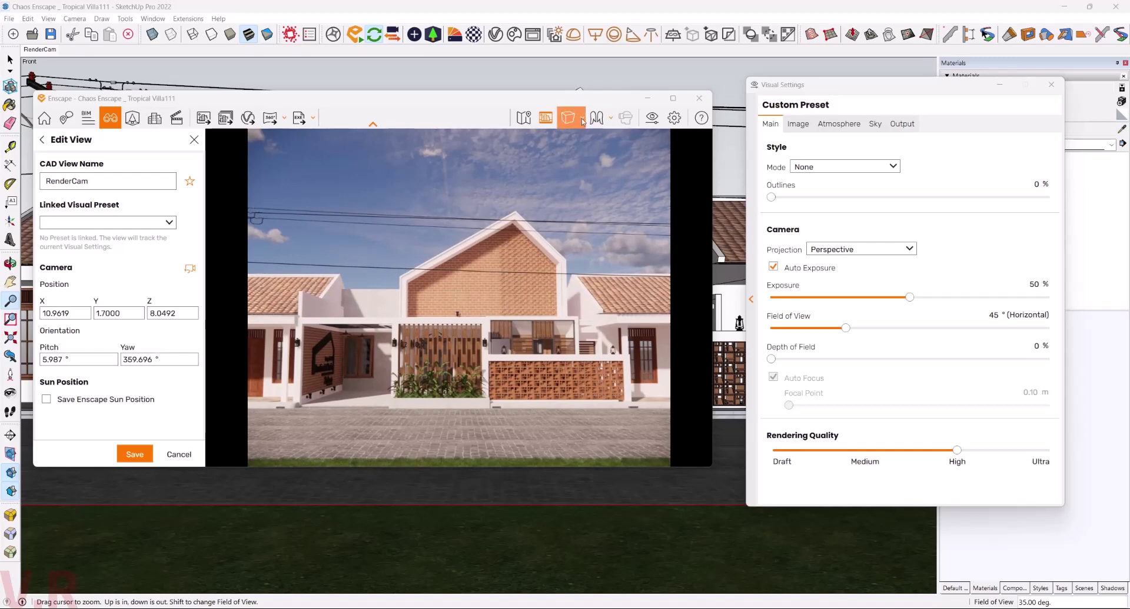
- Switch Enscape to Two-Point projection, reframe to 9.396° pitch, and save the RenderCam view
click(582, 121)
click(599, 159)
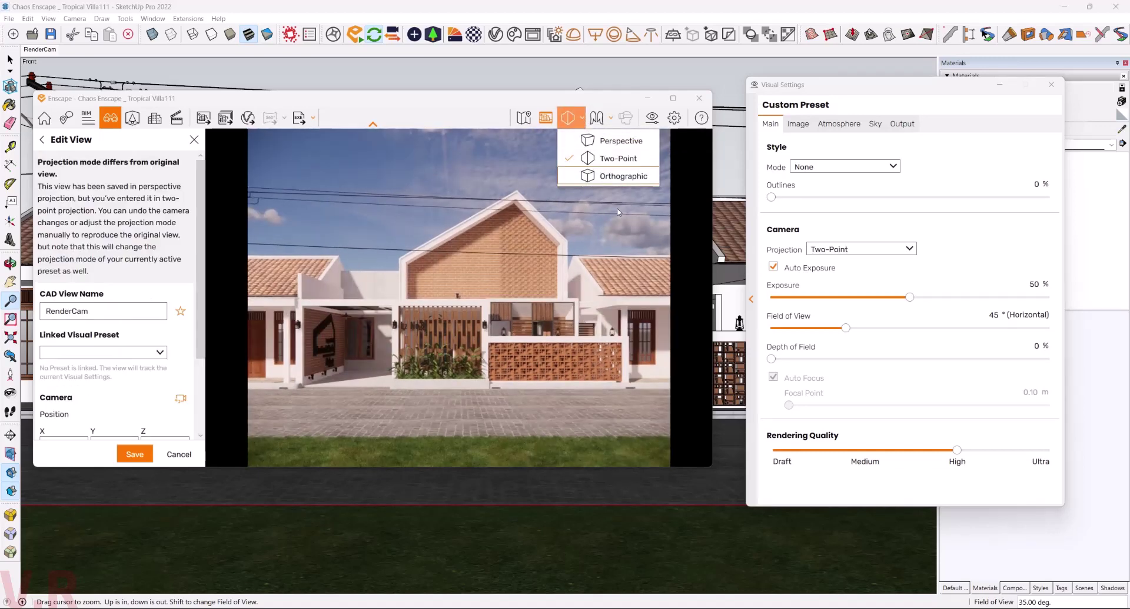
click(488, 195)
drag(480, 218, 477, 236)
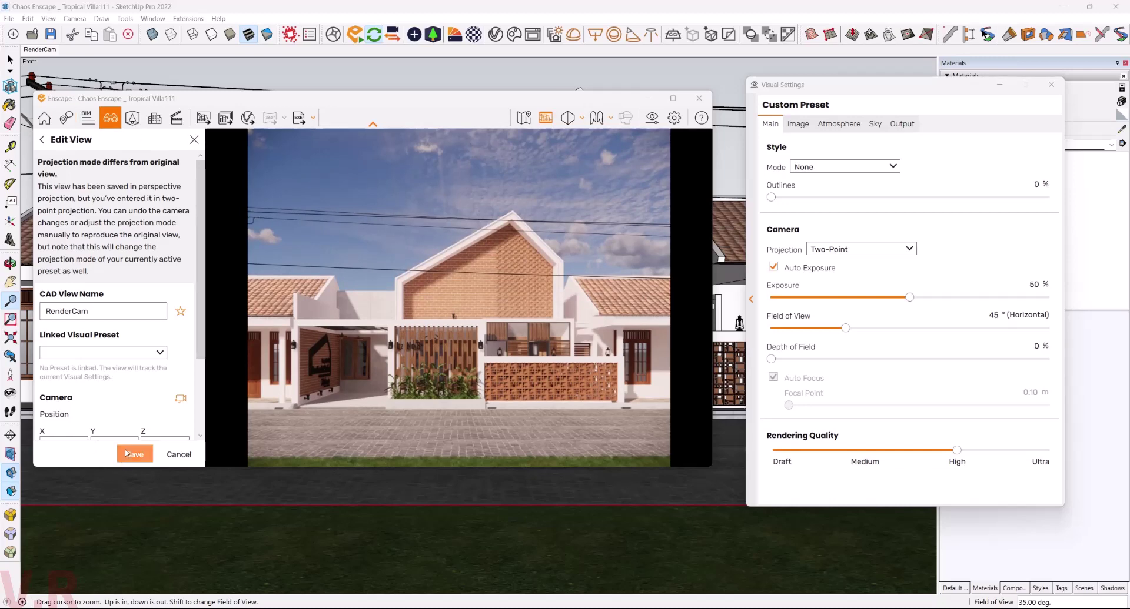
click(131, 456)
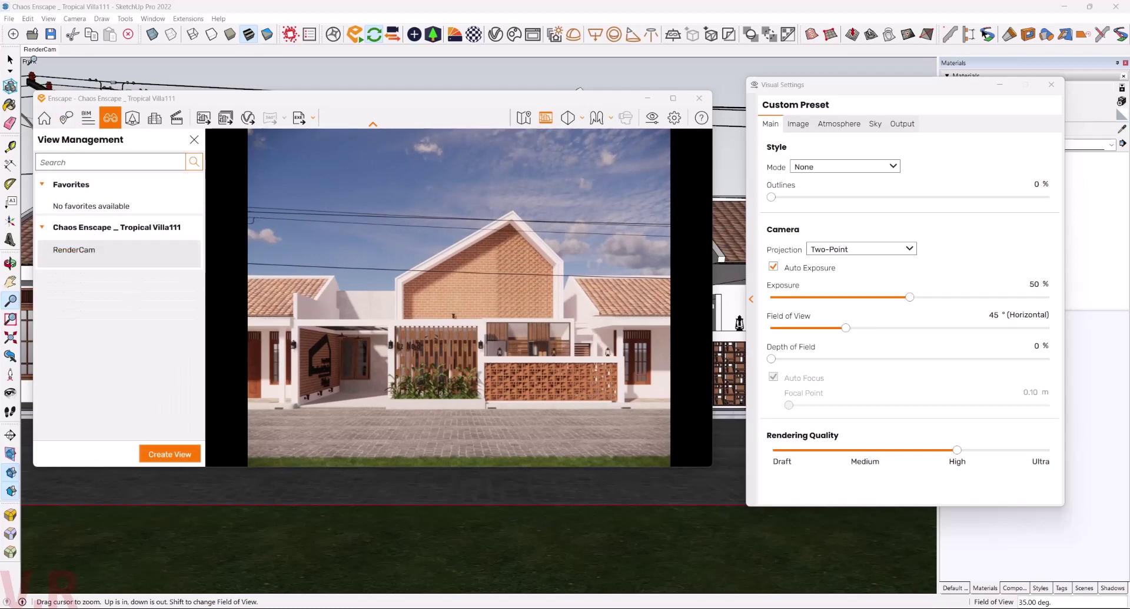
- Reactivate the RenderCam scene and reload its view in a taller Enscape window
click(36, 49)
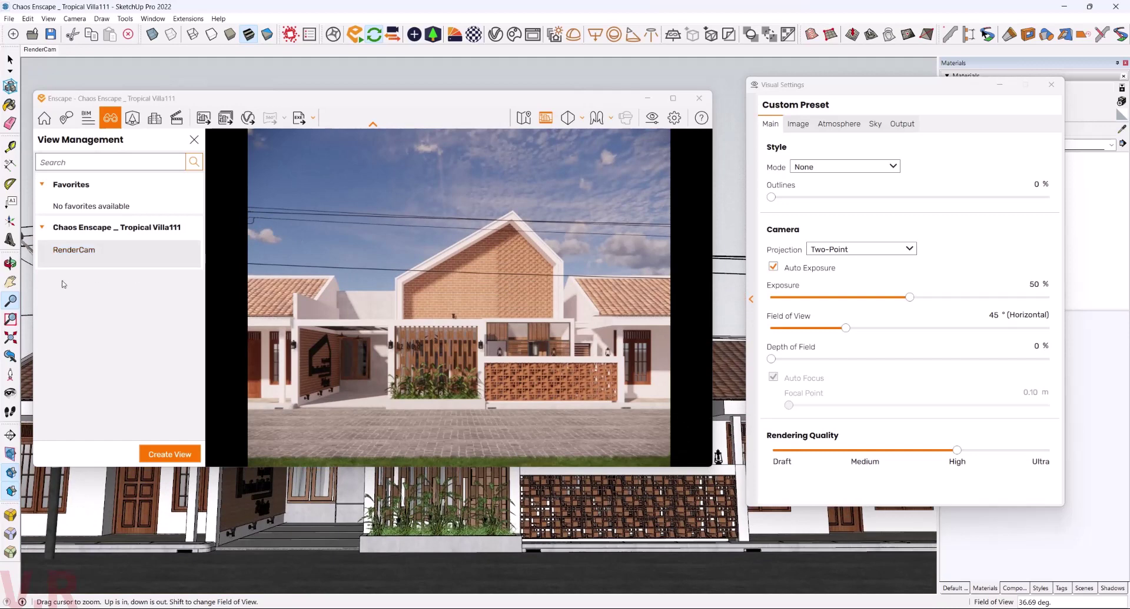
drag(318, 98, 303, 78)
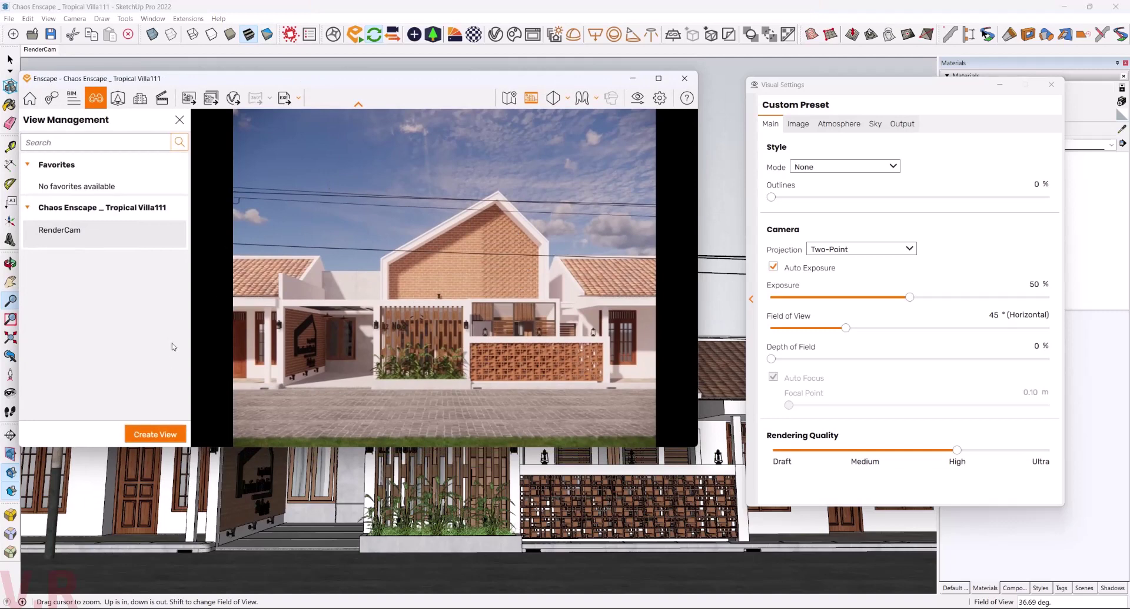
click(170, 232)
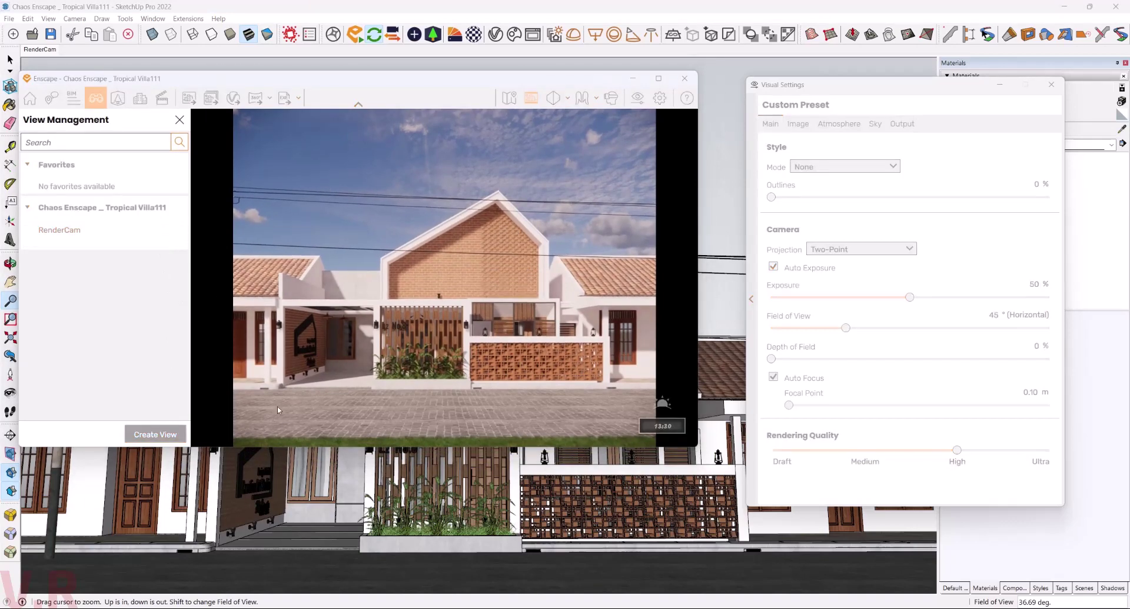
drag(281, 446, 266, 527)
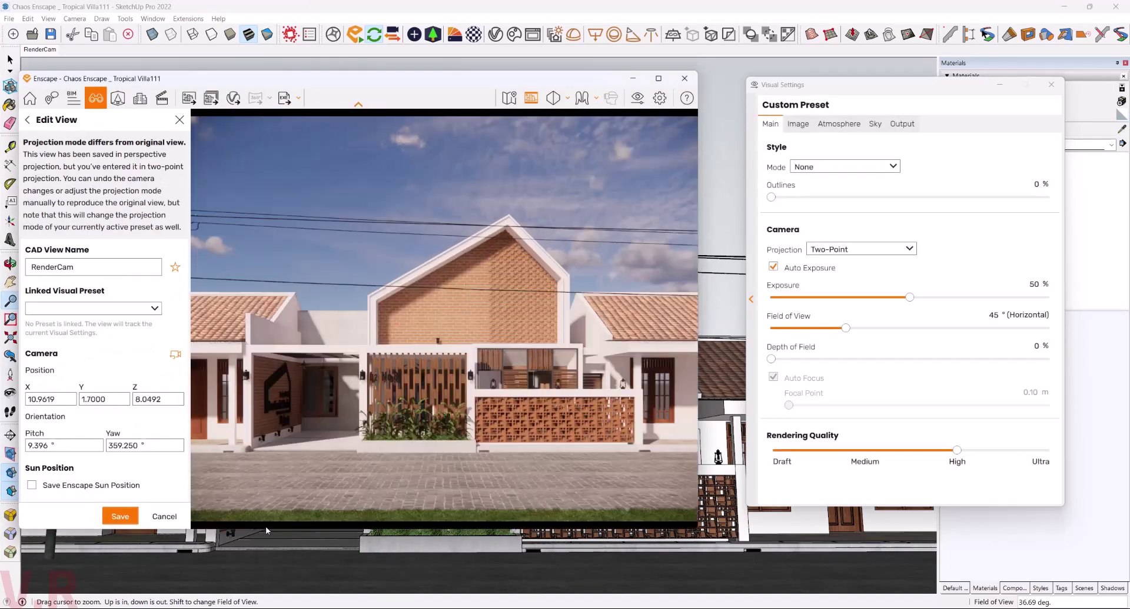
- Enable saving the sun position with the view and set the sun azimuth to 125°
click(31, 486)
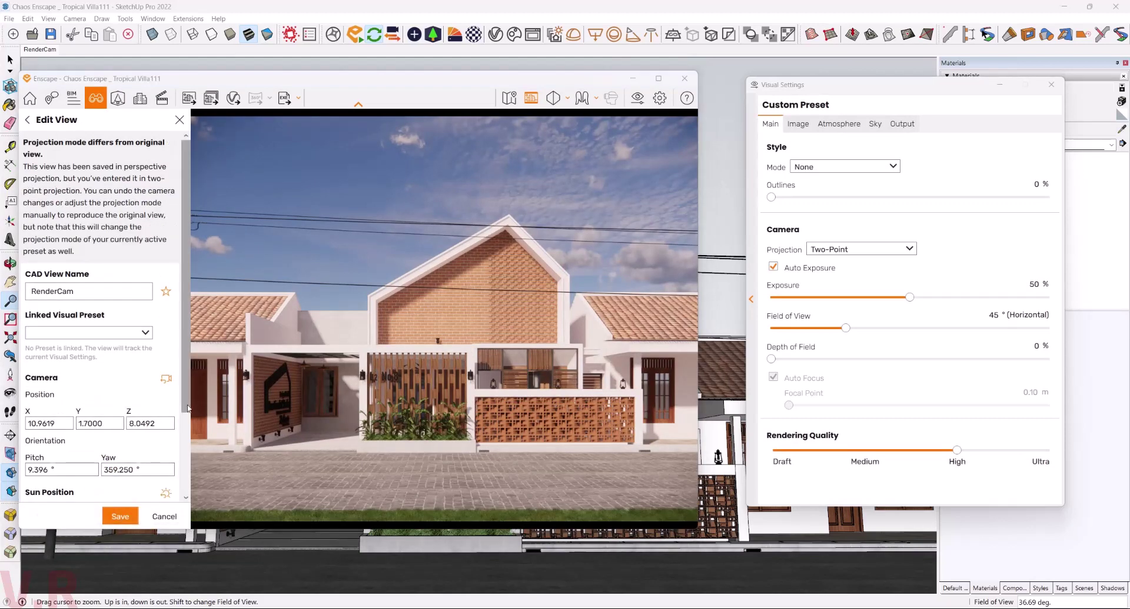
scroll(171, 415, down, 2)
scroll(171, 416, down, 2)
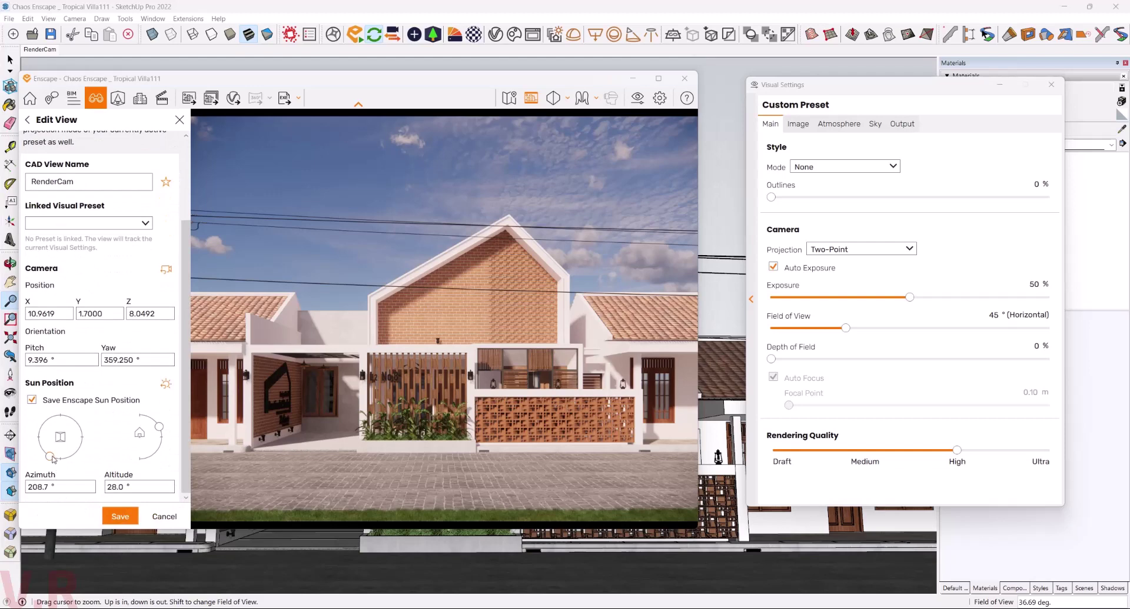
drag(52, 458, 73, 453)
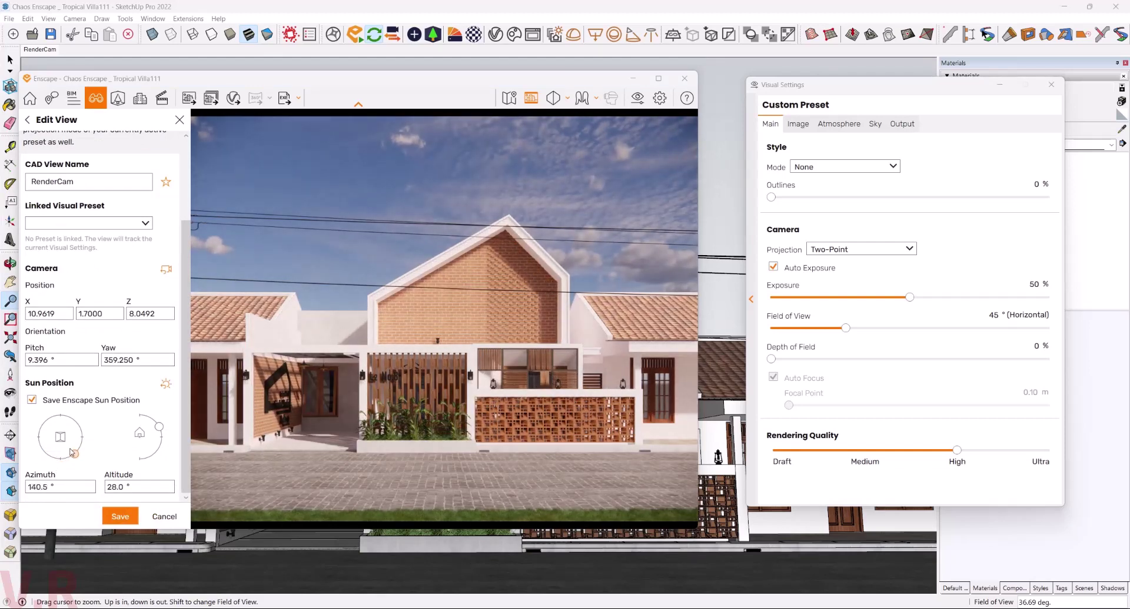
drag(74, 453, 76, 450)
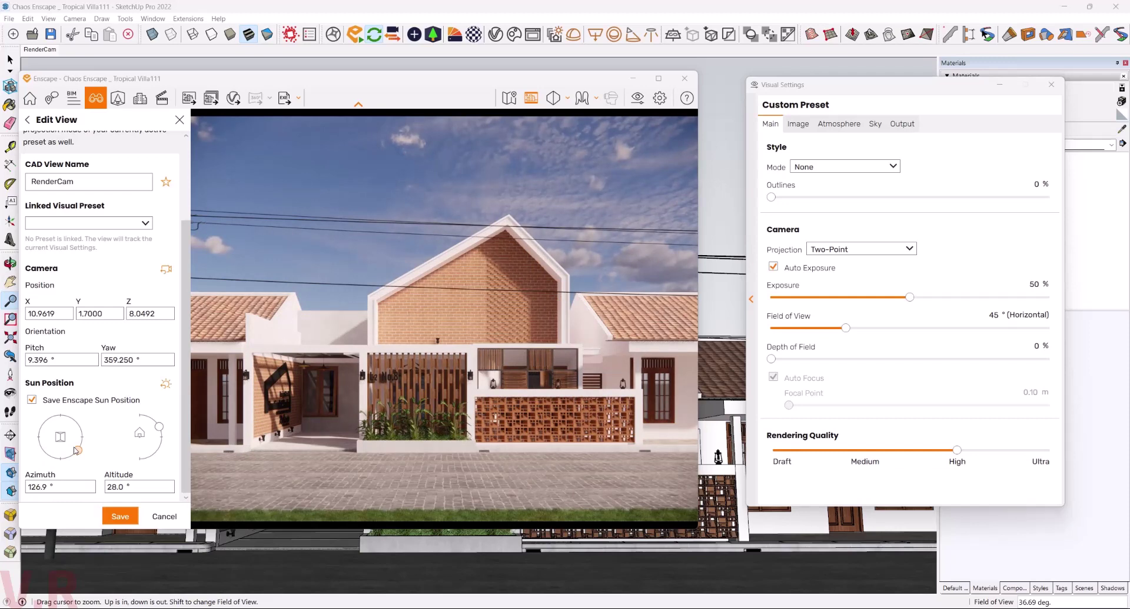
double_click(68, 491)
text(12)
key(Return)
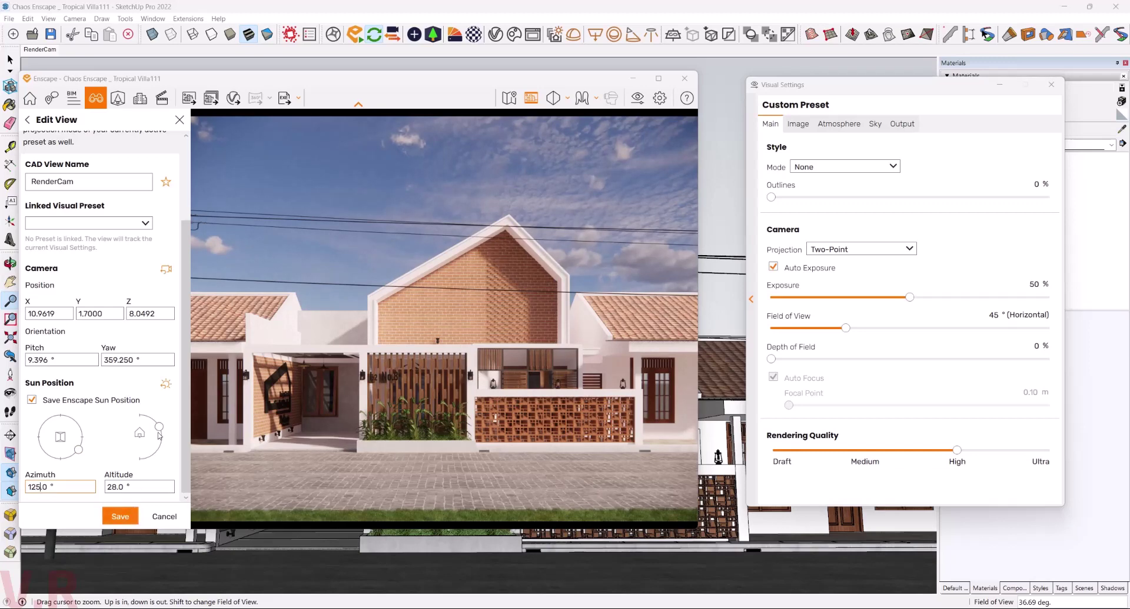
- Set the sun altitude to 45° and save the RenderCam view
drag(160, 430, 157, 422)
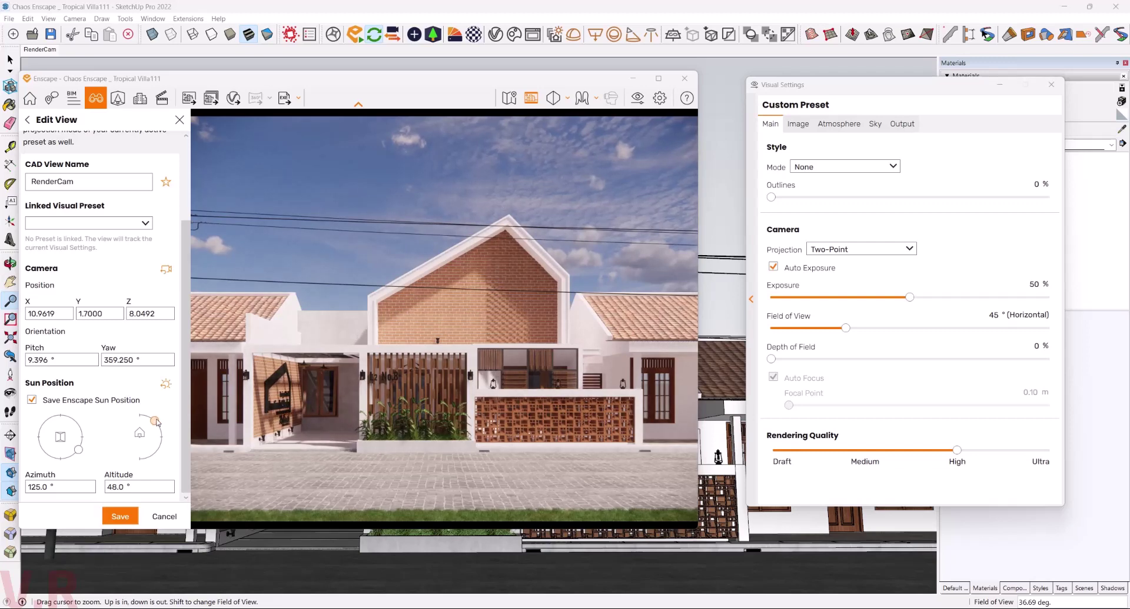
double_click(124, 488)
text(1)
key(BackSpace)
text(4)
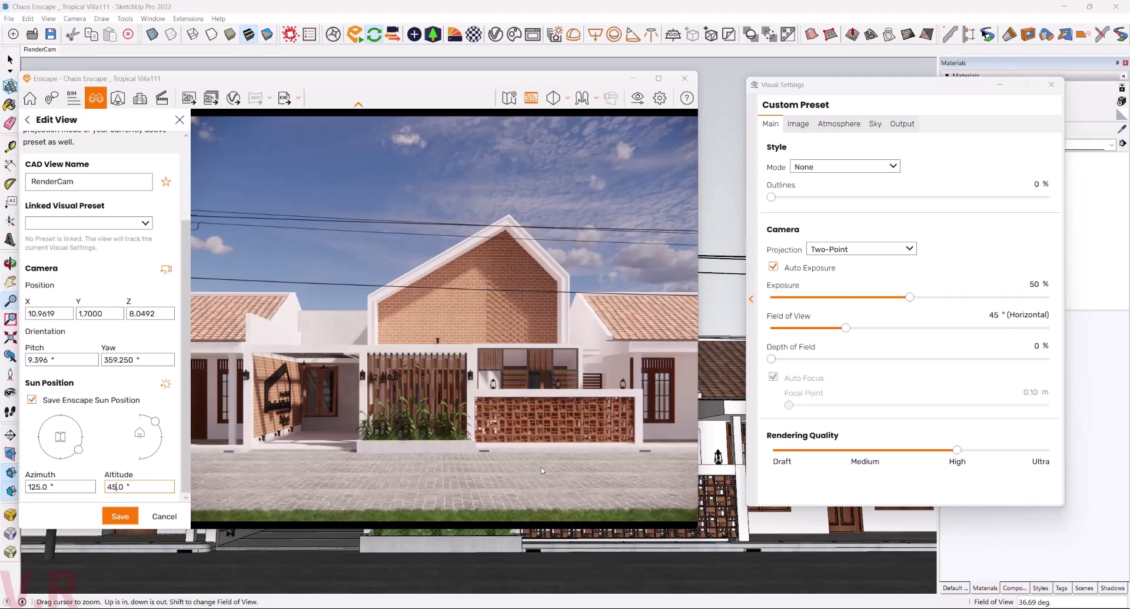
click(120, 517)
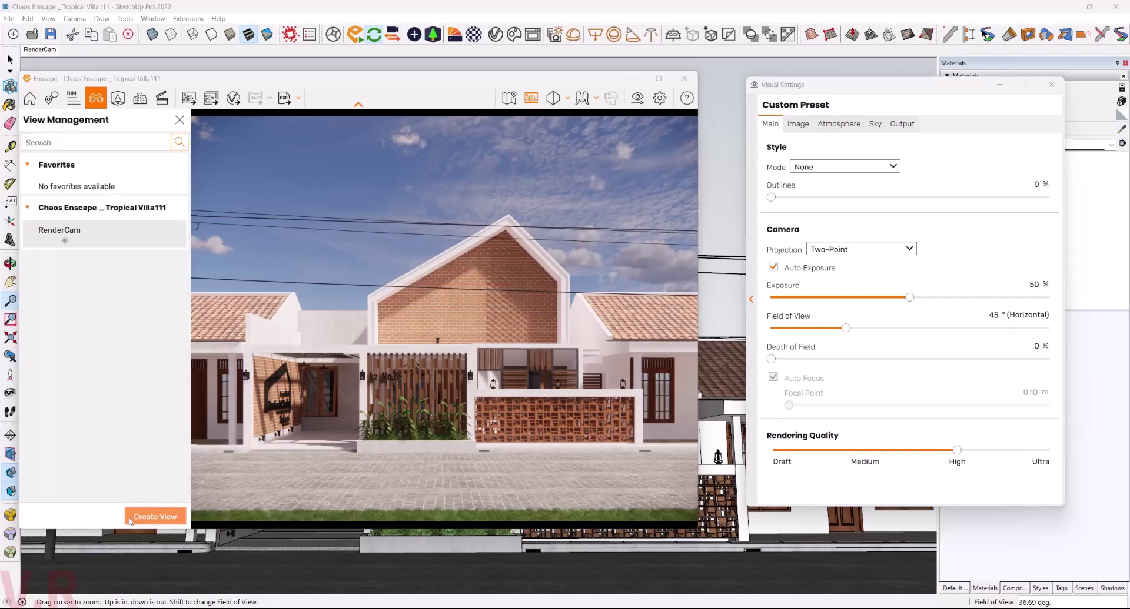
- Close the saved-views list, then narrow and reposition the Enscape and Visual Settings windows
click(180, 121)
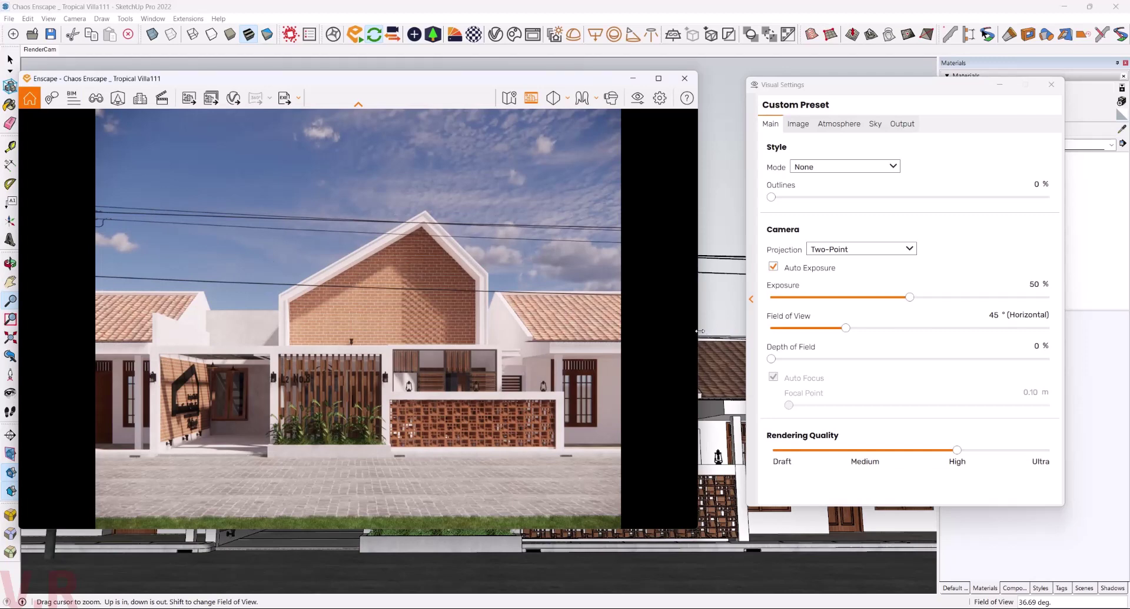
drag(700, 331, 503, 308)
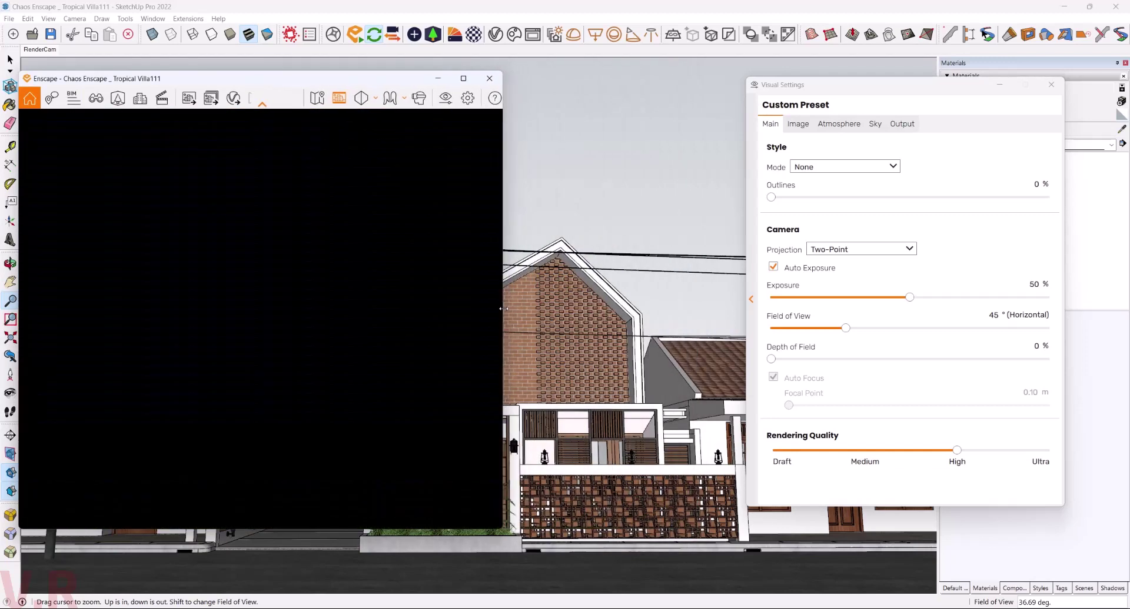
drag(503, 309, 410, 306)
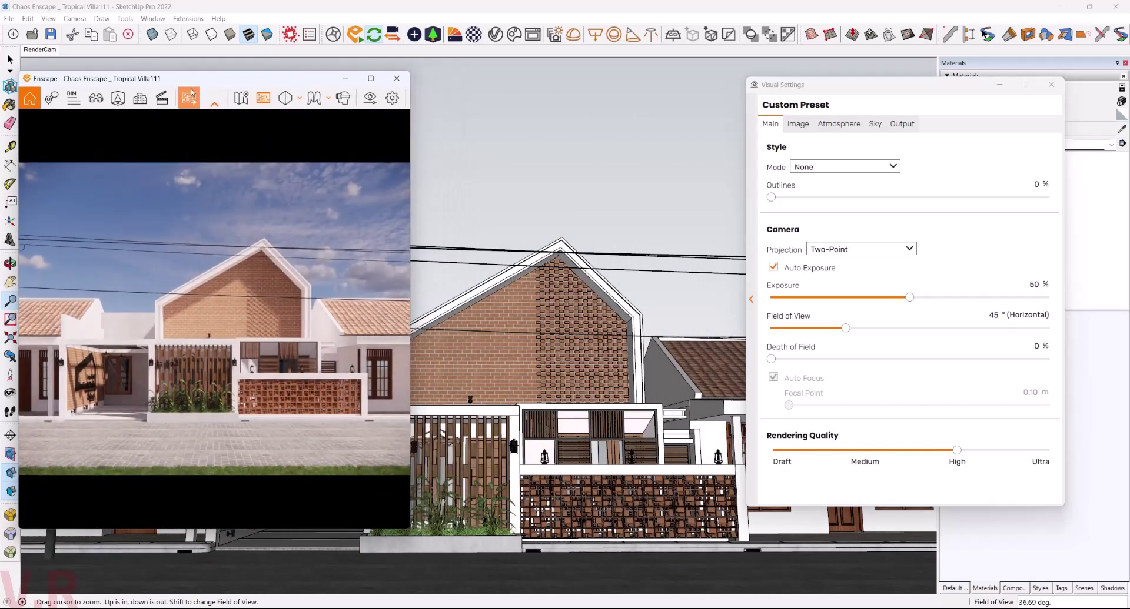
drag(184, 80, 191, 74)
click(475, 234)
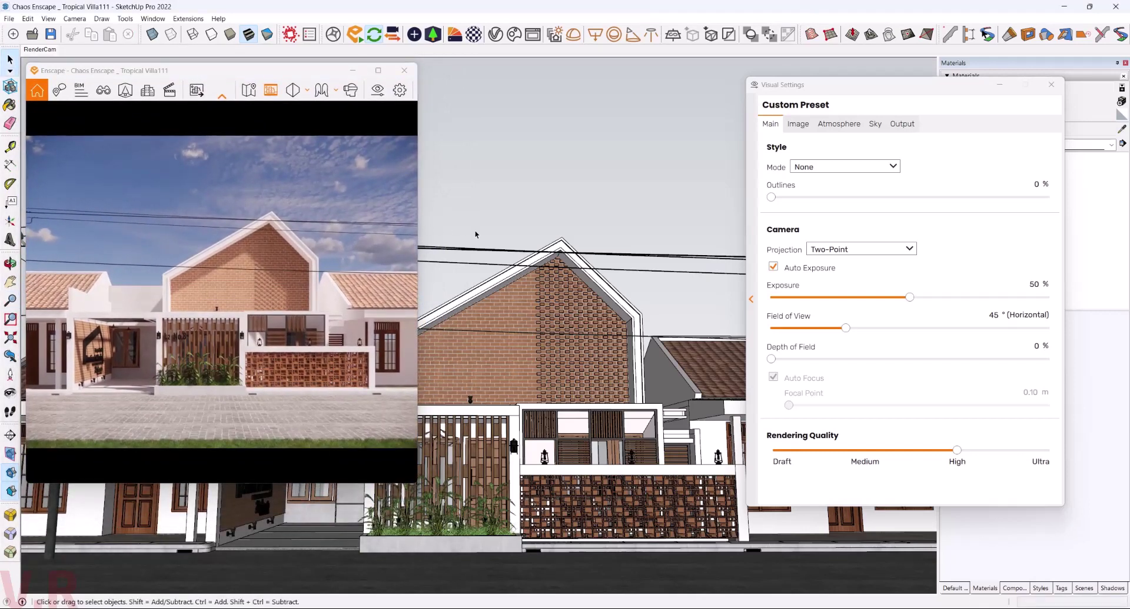
drag(853, 88, 627, 59)
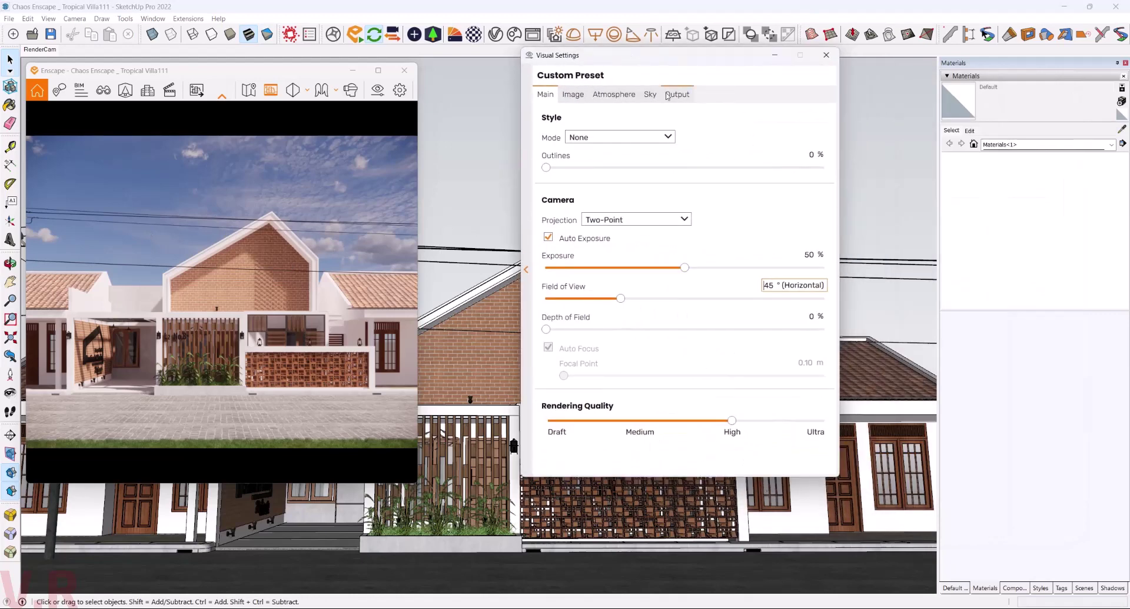
- Turn off auto exposure in the main camera settings
click(649, 96)
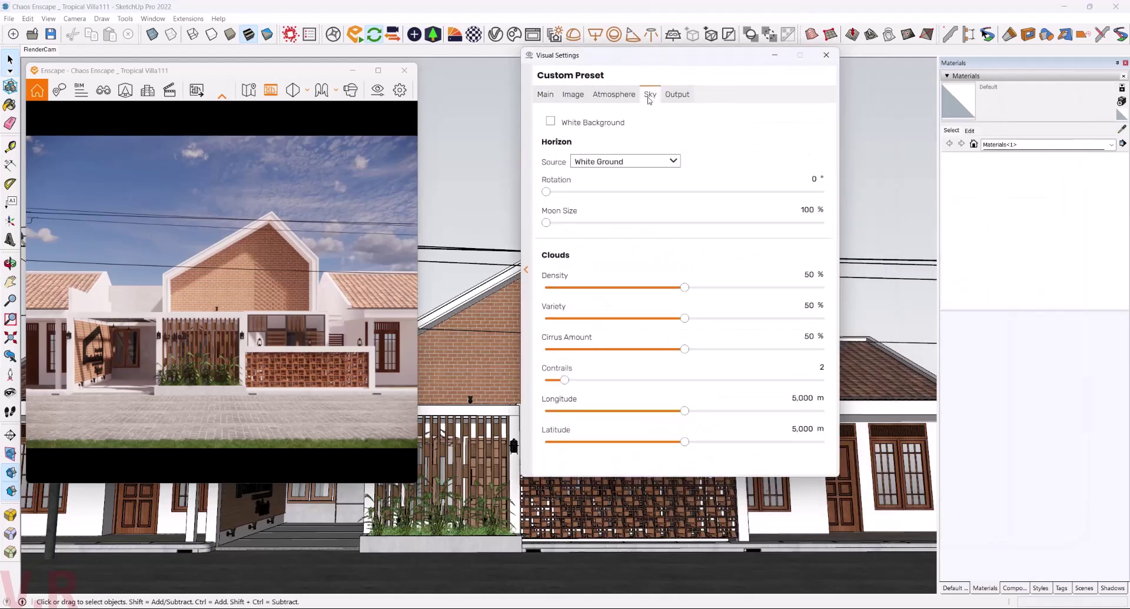
click(545, 96)
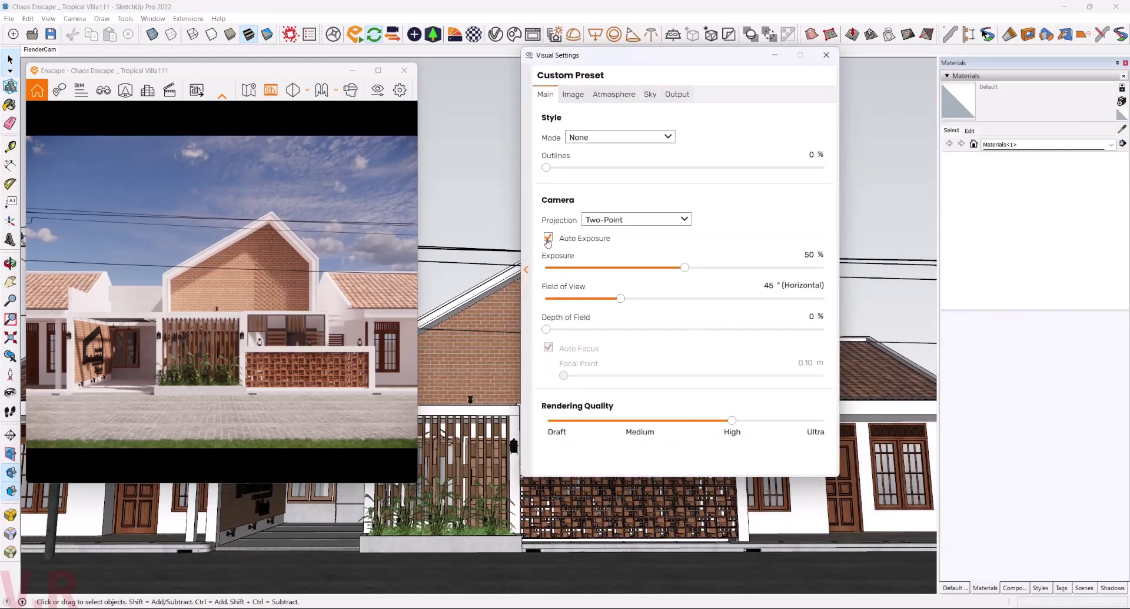
click(547, 238)
click(650, 95)
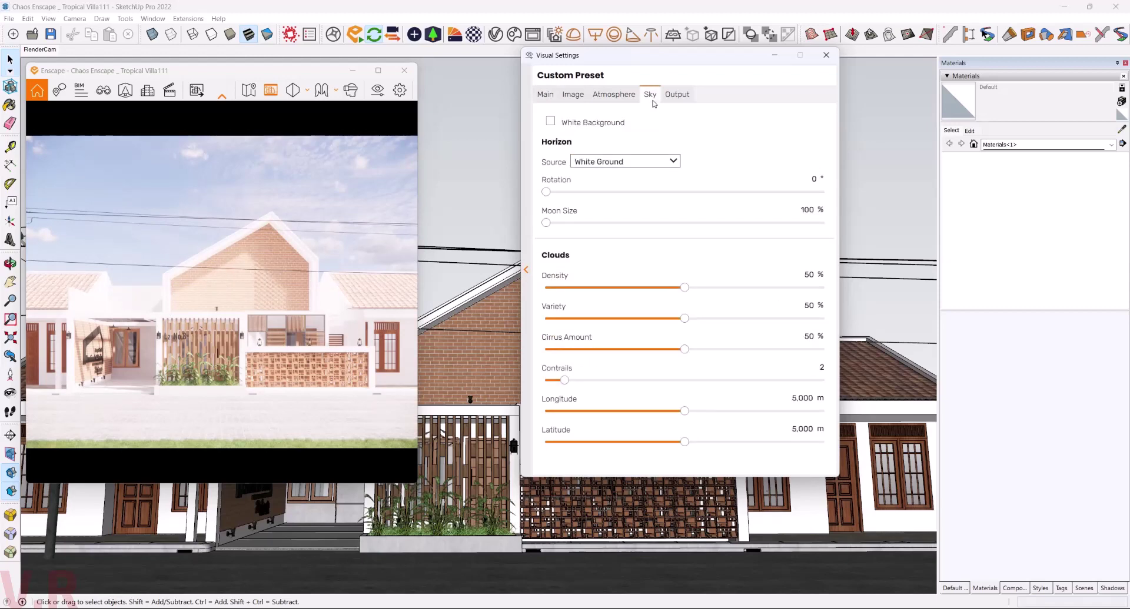
- Thin the sky's cloud density to 5% and the cirrus amount to 15%
mouse_move(689, 288)
drag(684, 287, 554, 298)
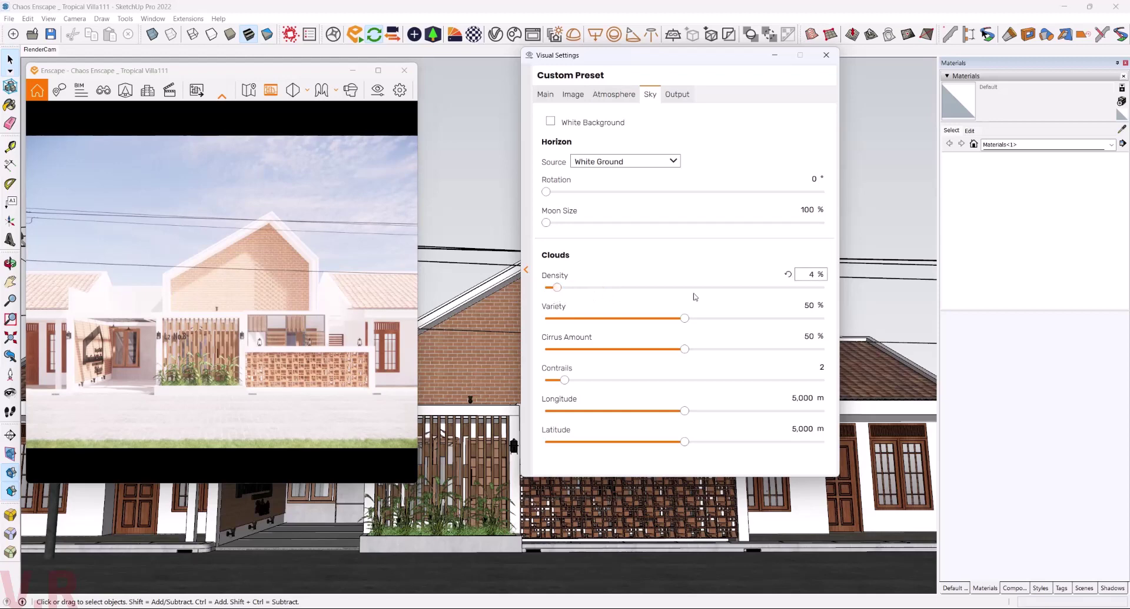
double_click(811, 275)
text(5)
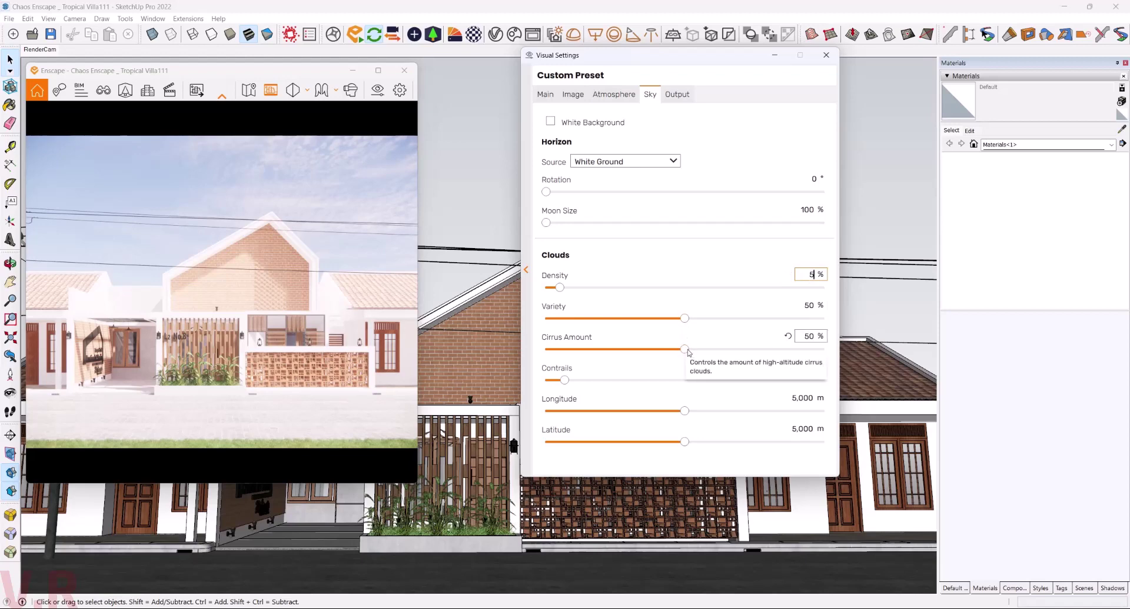
drag(684, 349, 600, 349)
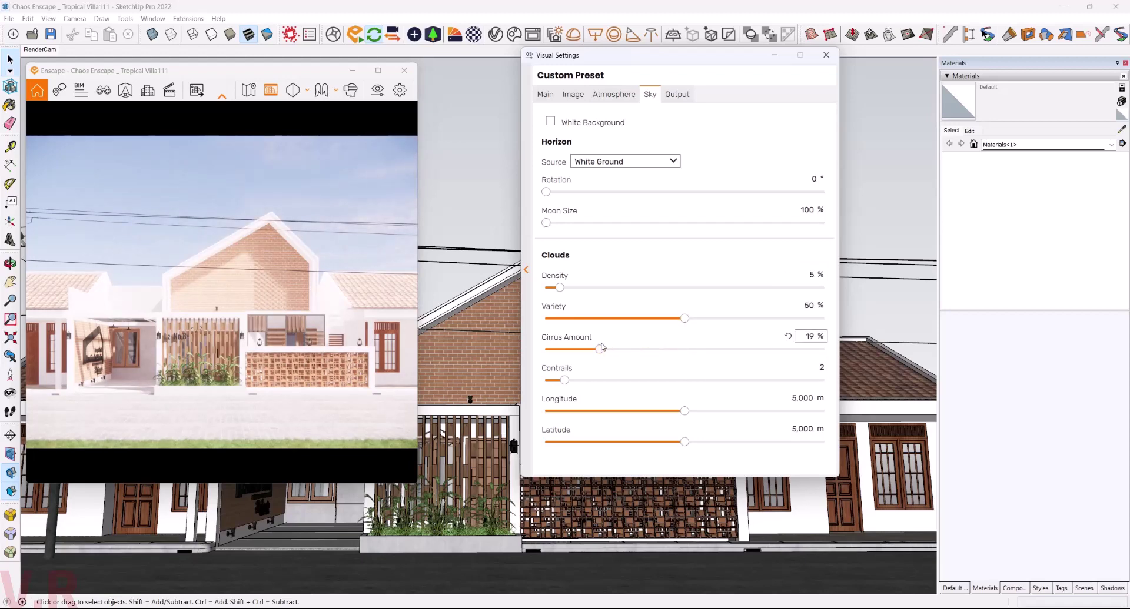
double_click(811, 337)
text(15)
key(Return)
- Lower the Atmosphere sun brightness from 80% to 25% and widen the render preview
click(545, 95)
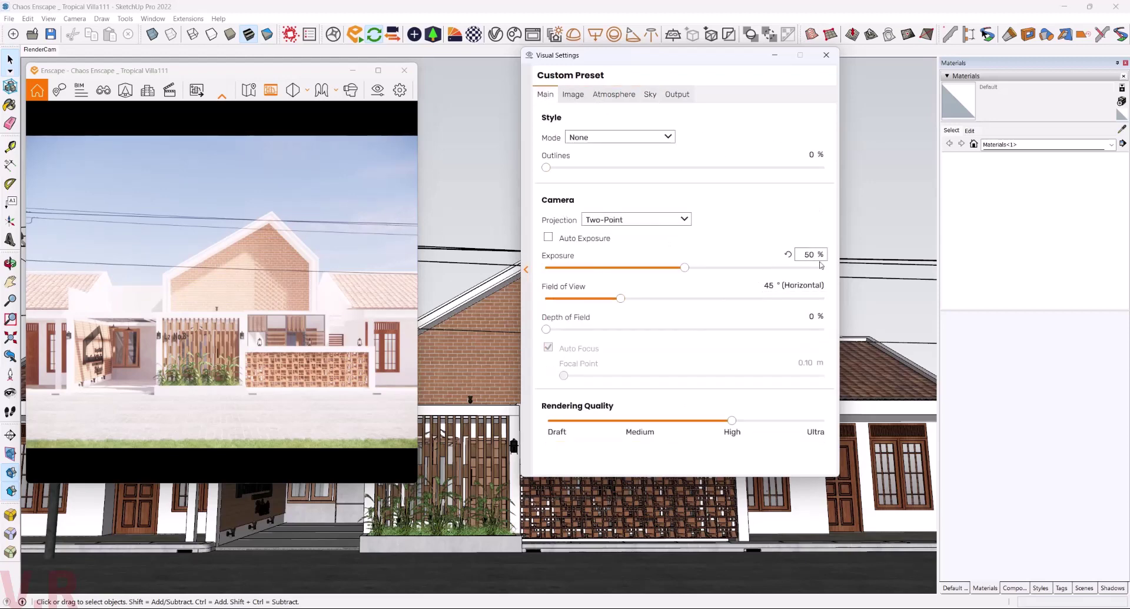
click(572, 94)
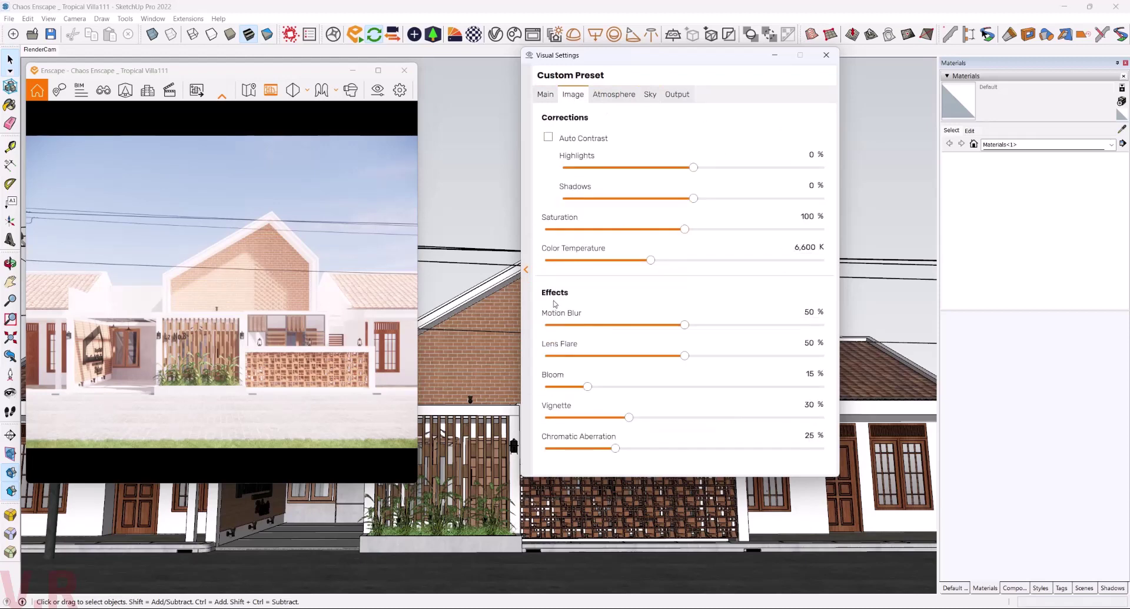
click(613, 94)
click(807, 233)
mouse_move(808, 233)
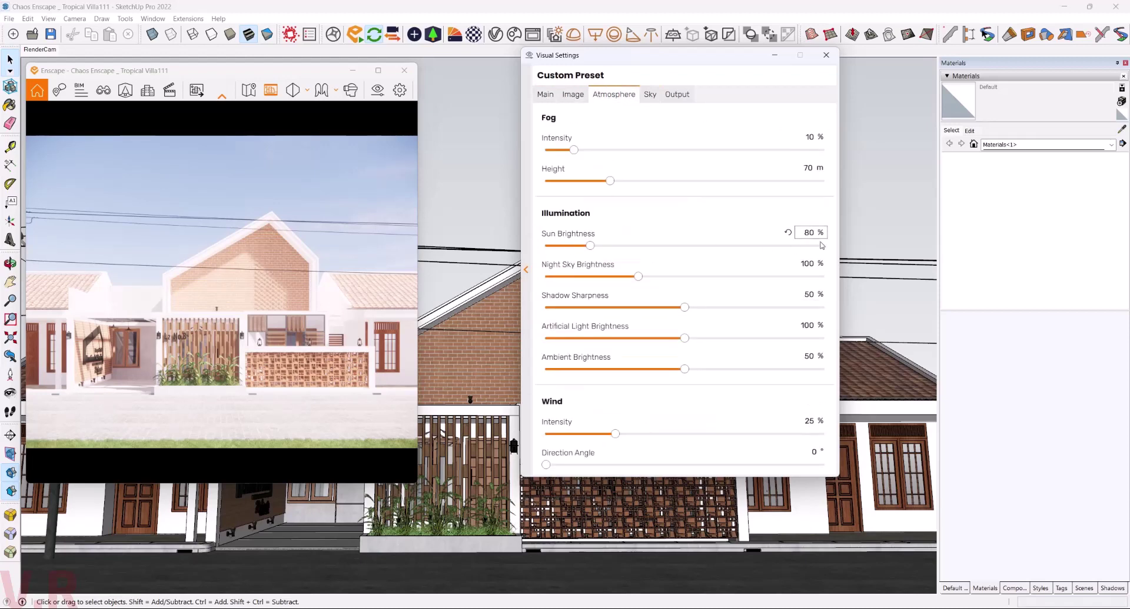
drag(589, 247, 558, 246)
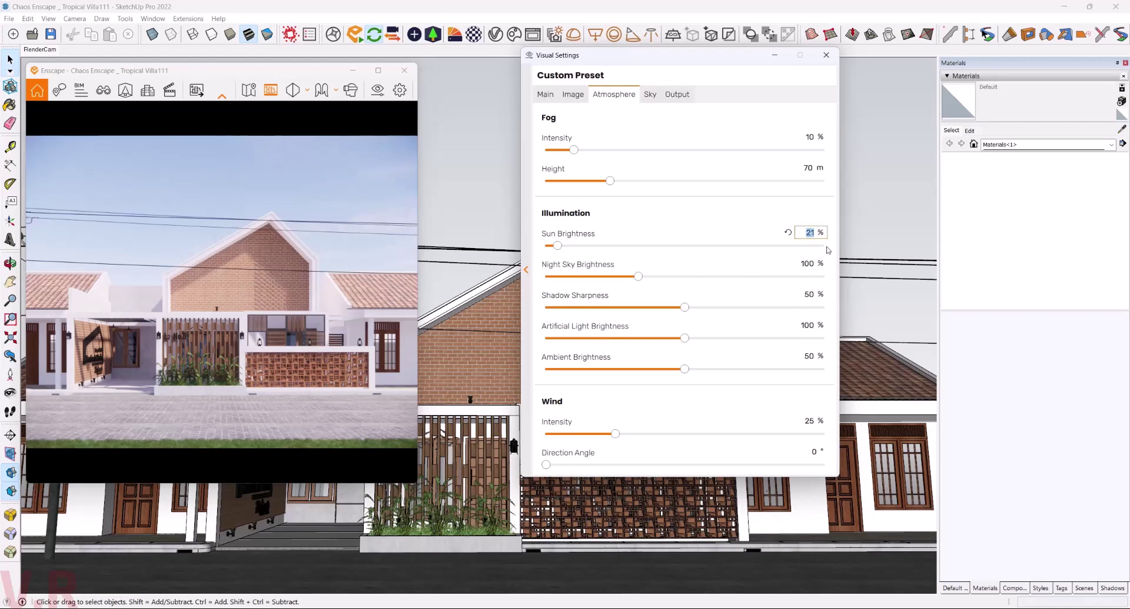
text(25)
key(Return)
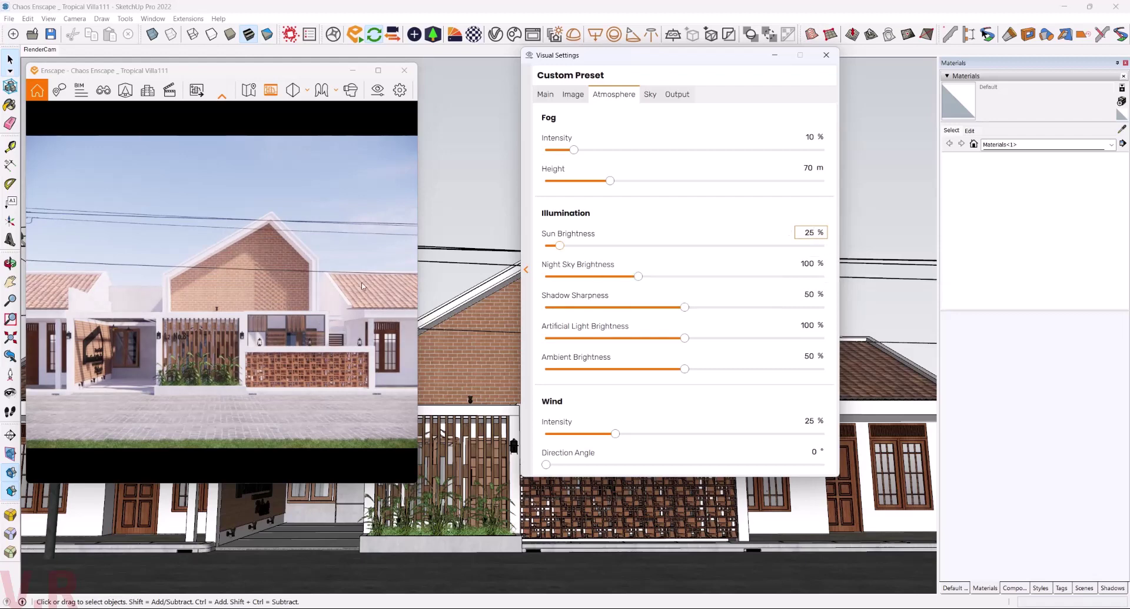
drag(419, 307, 433, 308)
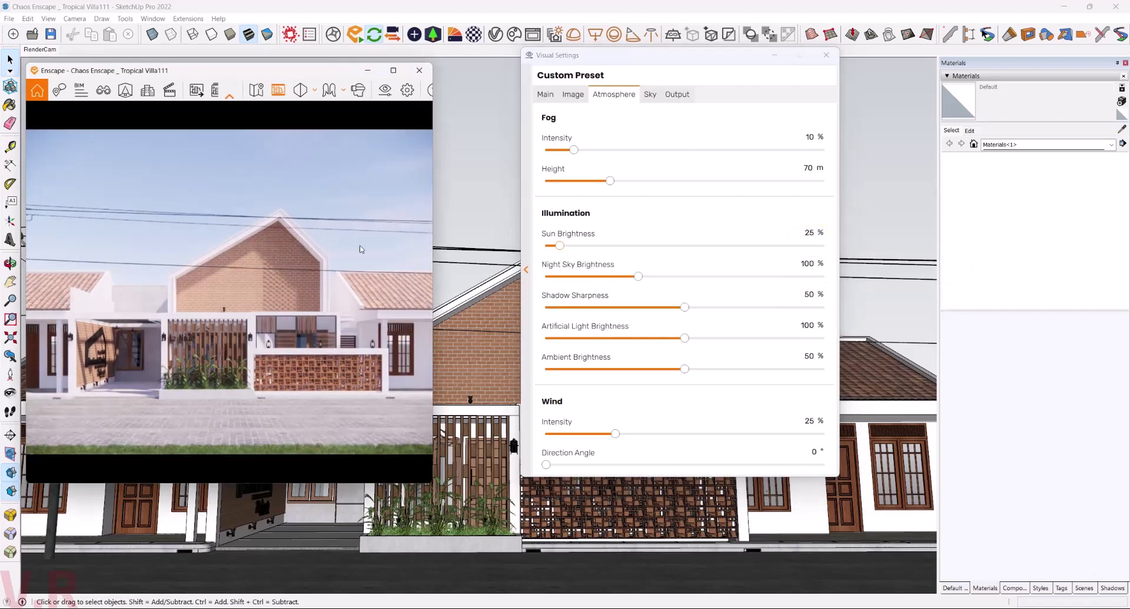
- Set Image highlights to 25% and shadows to 50%, leaving auto contrast off
click(545, 94)
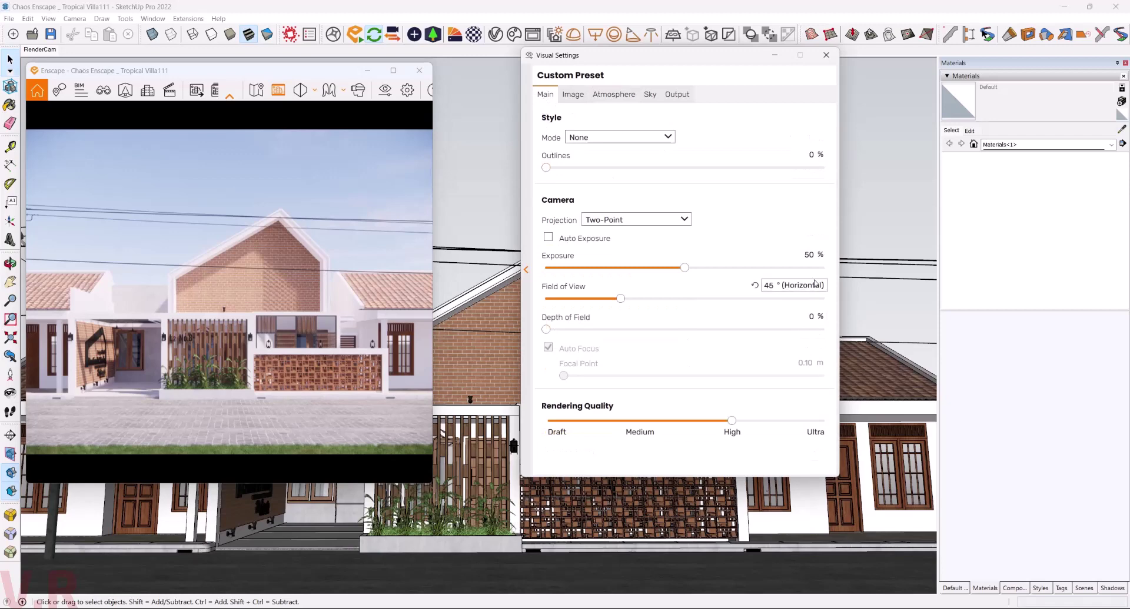
click(580, 97)
mouse_move(692, 197)
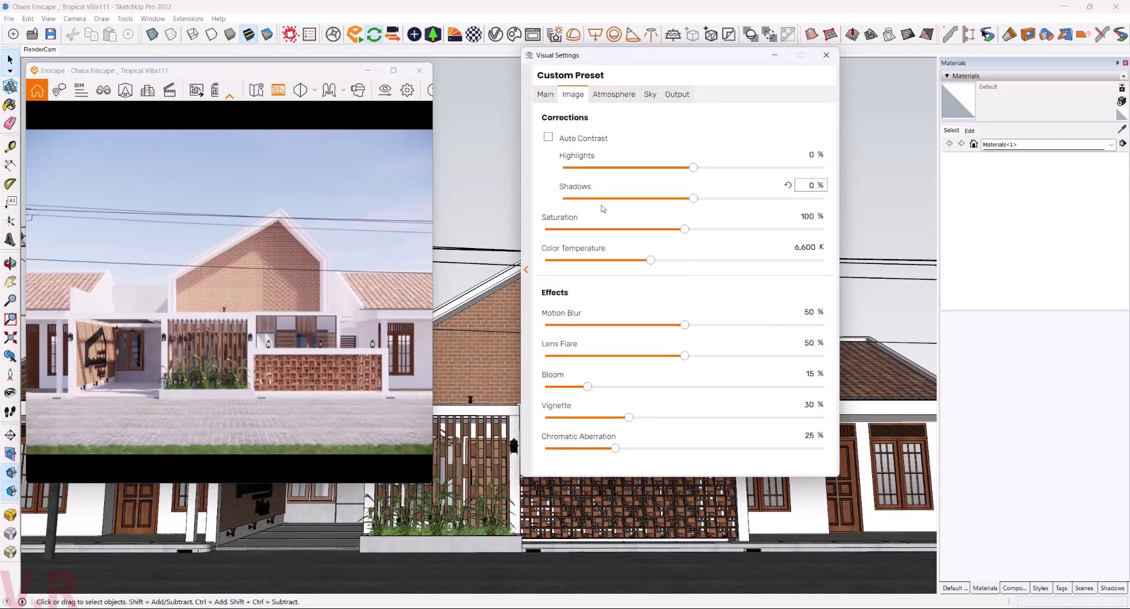
mouse_move(691, 200)
mouse_down()
mouse_move(854, 222)
mouse_move(716, 229)
mouse_up()
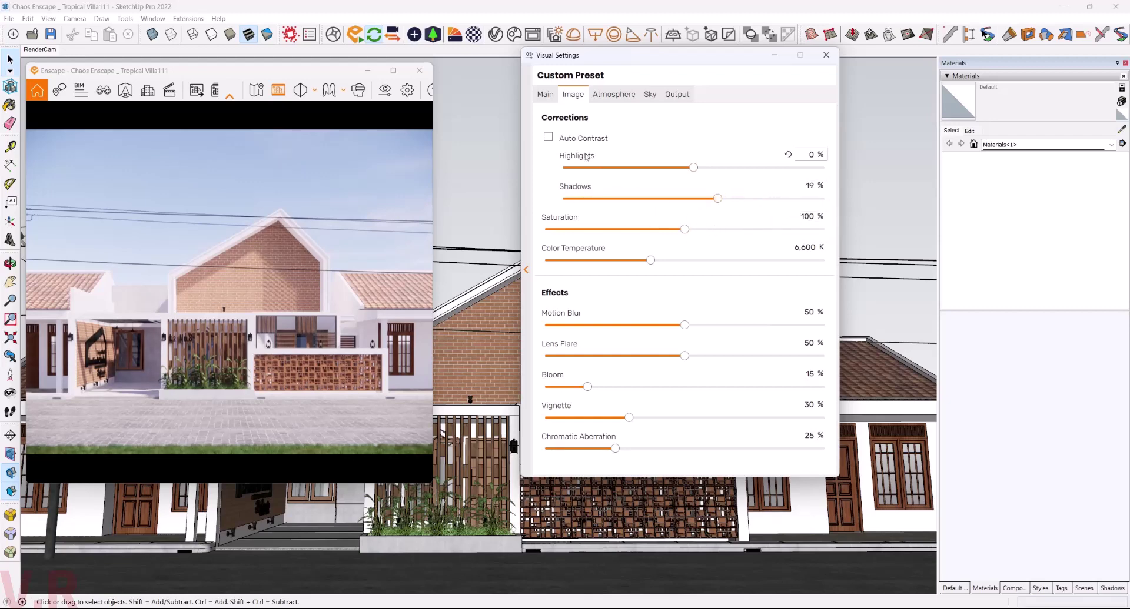
click(548, 138)
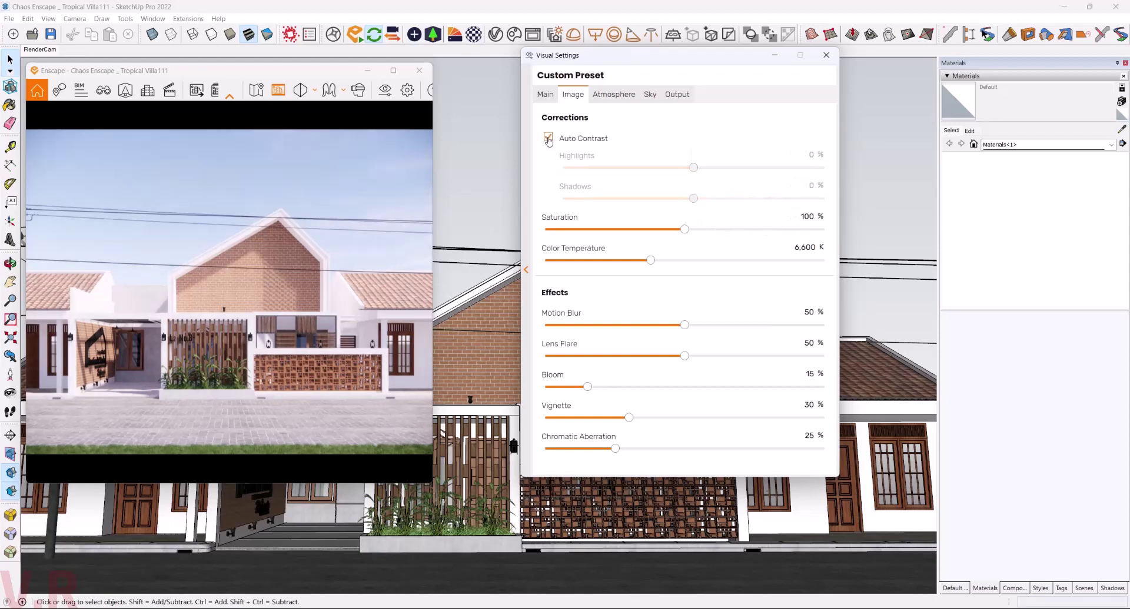
click(548, 139)
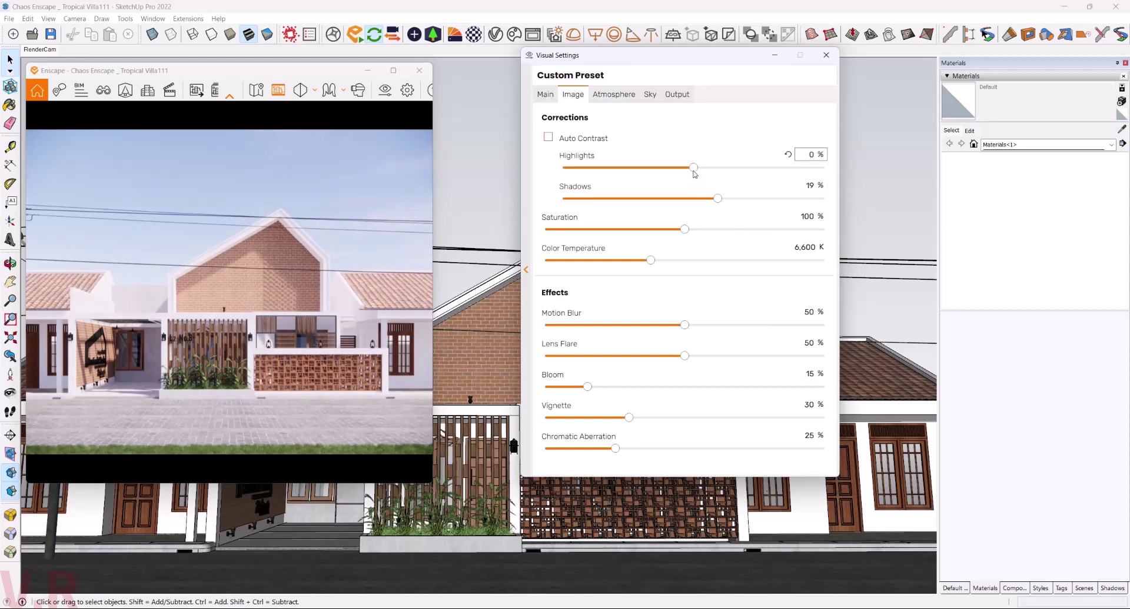
drag(694, 172, 730, 181)
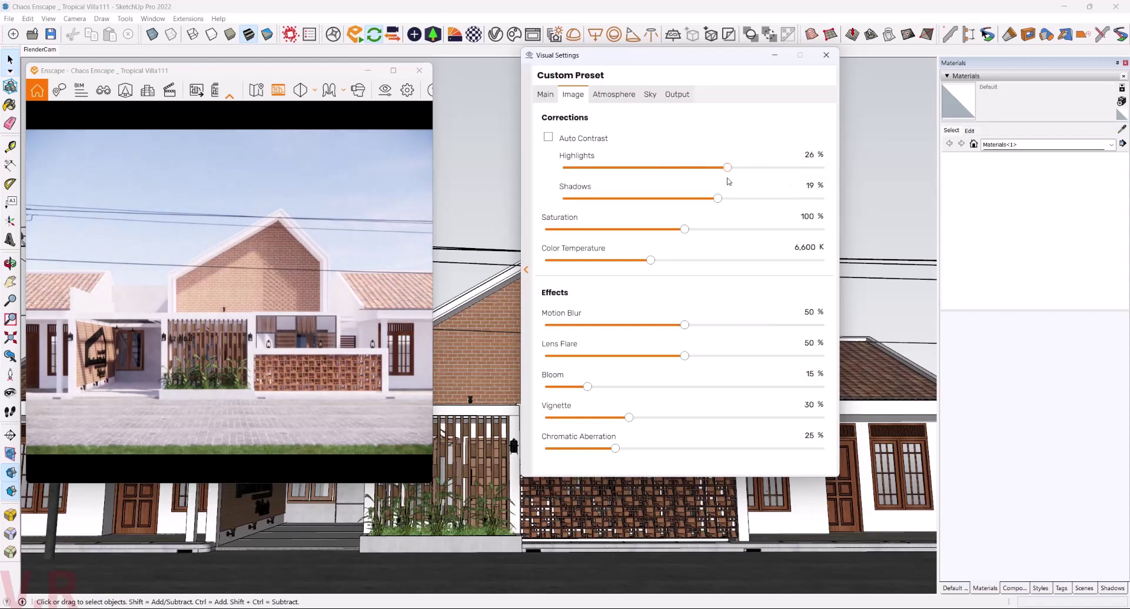
double_click(808, 157)
text(25)
drag(718, 199, 749, 198)
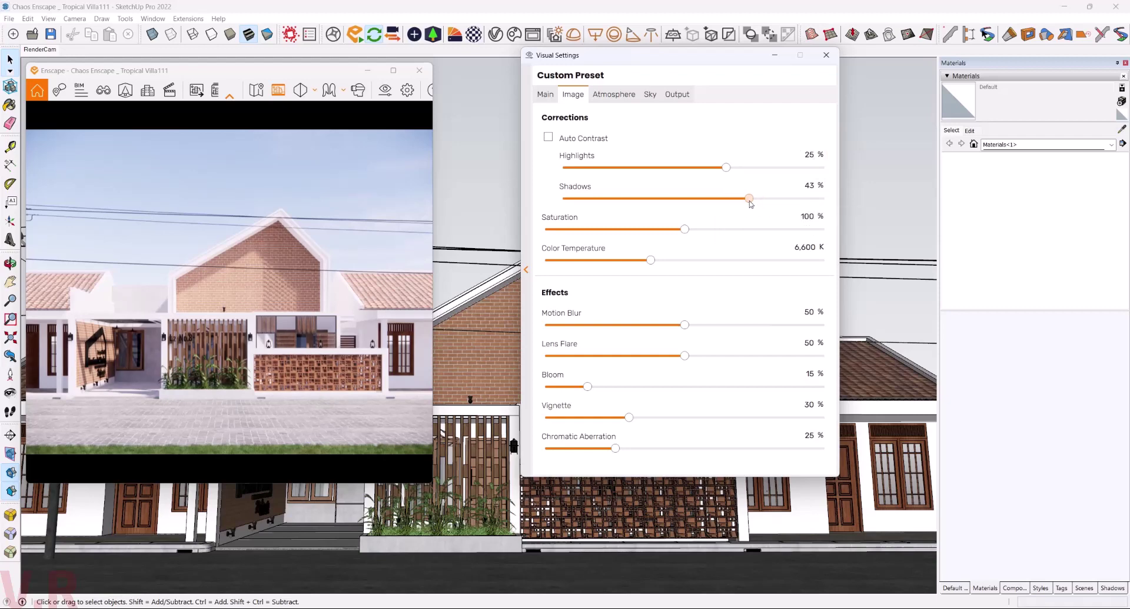
double_click(808, 185)
text(50)
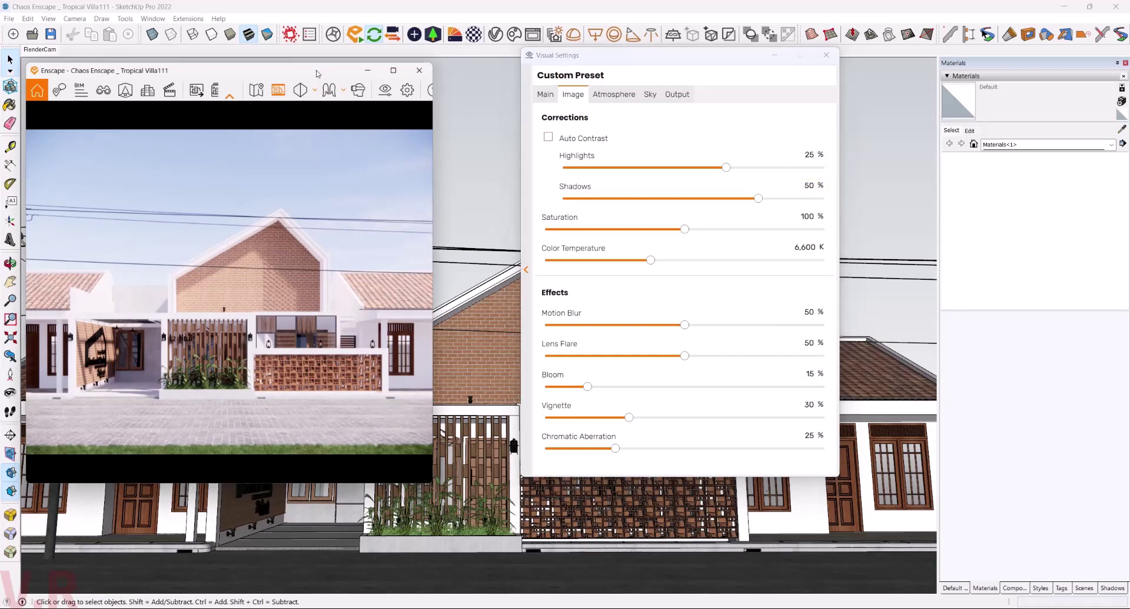
drag(319, 74, 316, 71)
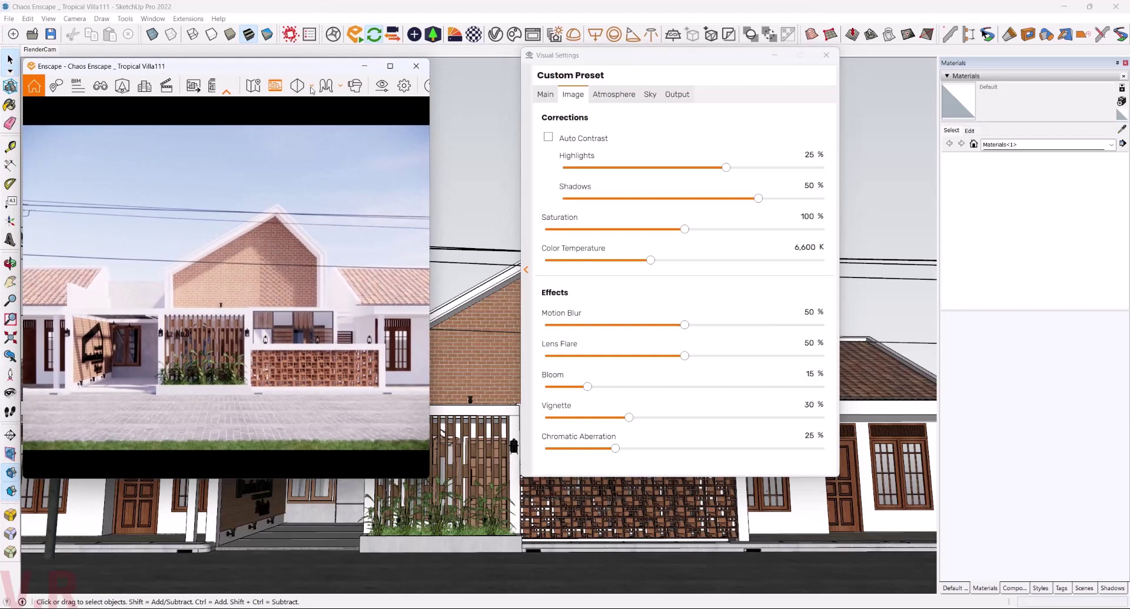
- Close Visual Settings and move the Enscape Material Editor to the right
click(836, 55)
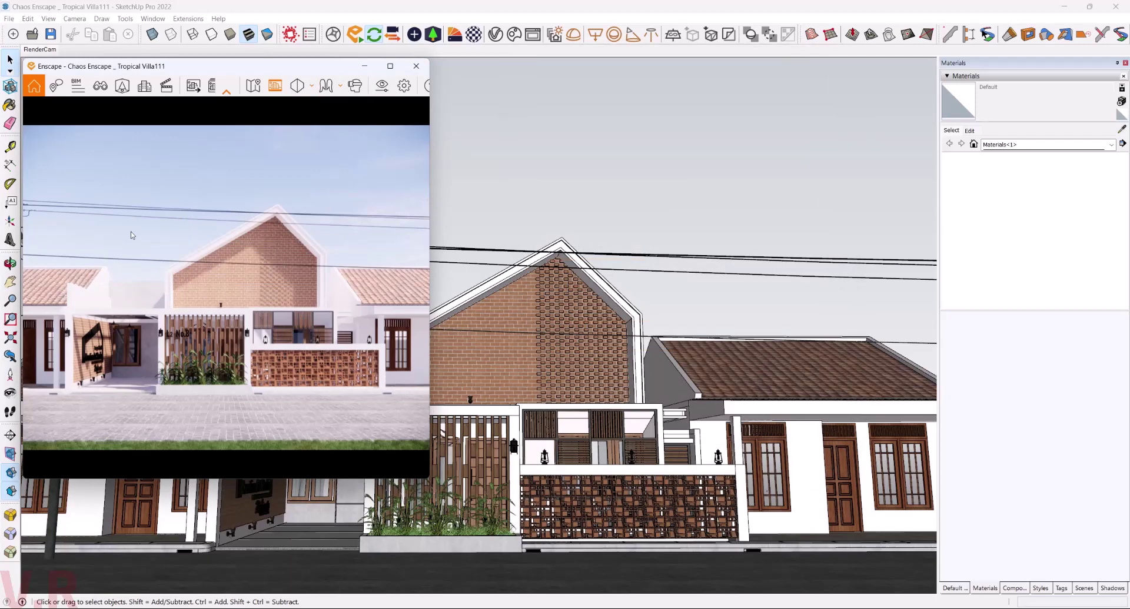
click(553, 206)
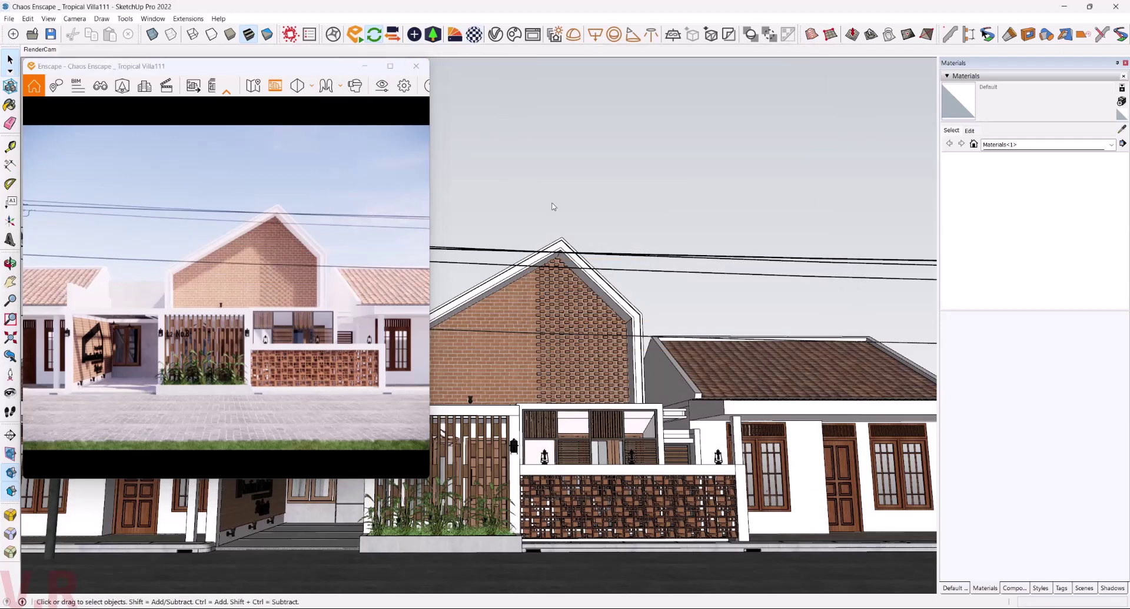
drag(380, 155, 978, 71)
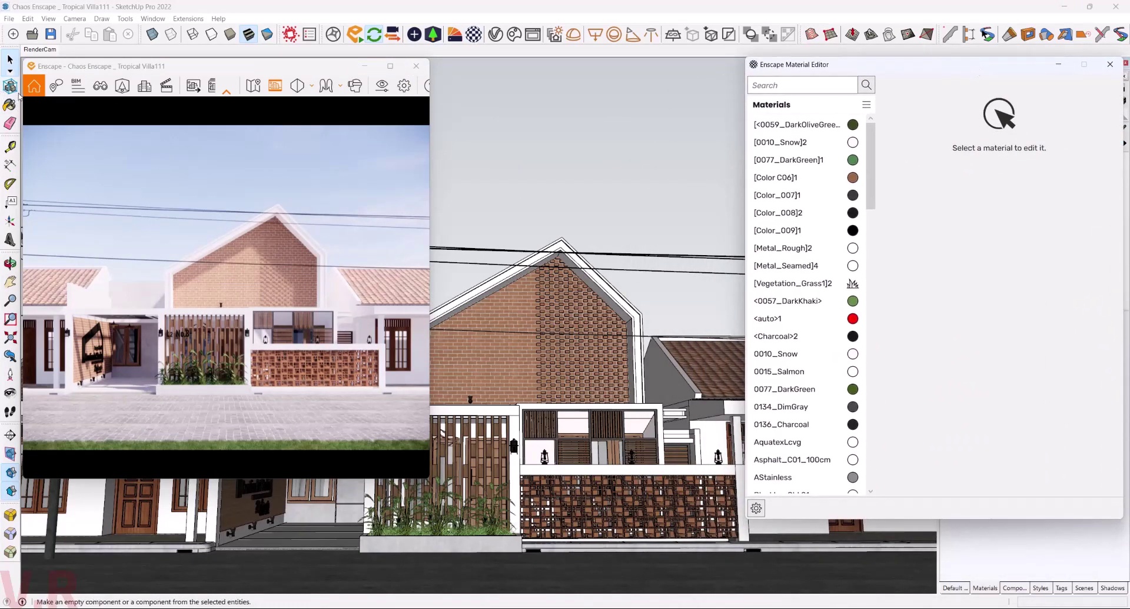
- Sample the Color K04 material from the model into the editor and open its extra options
key(b)
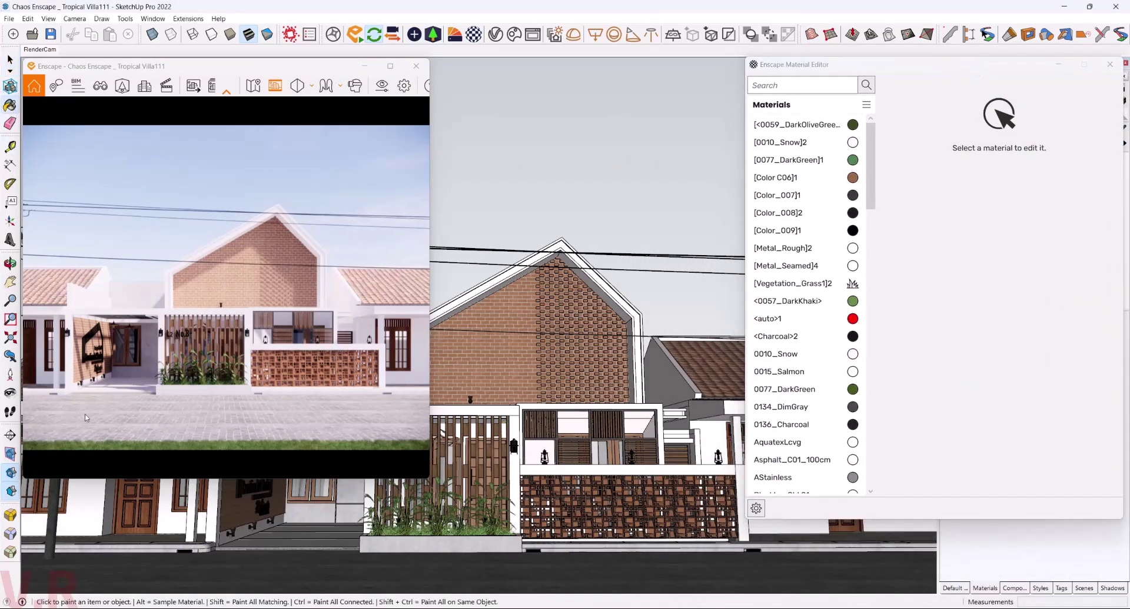
middle_drag(537, 407, 583, 487)
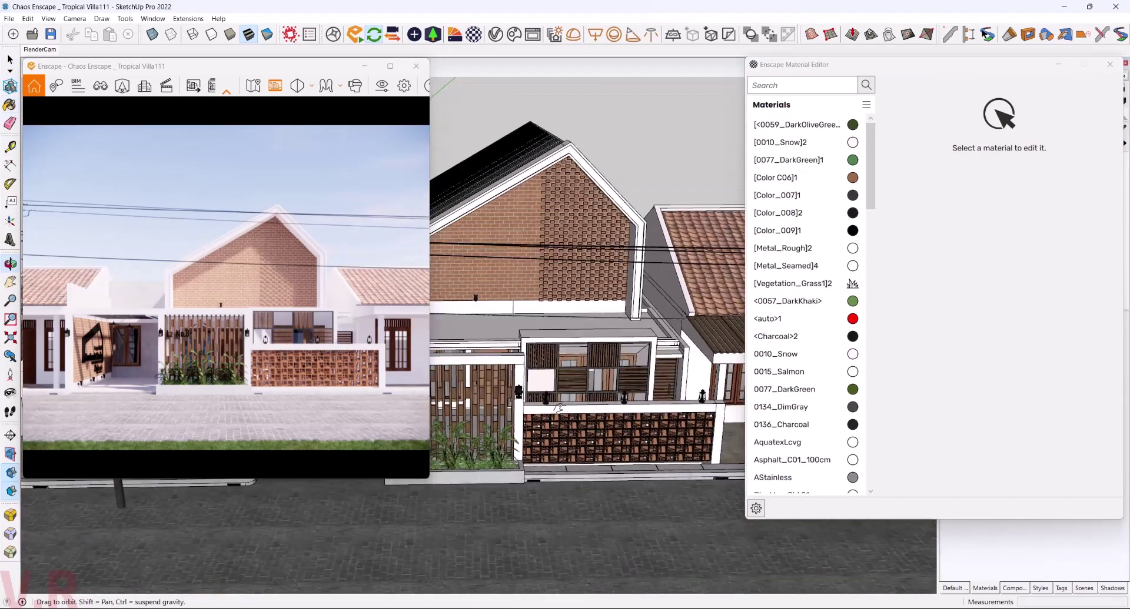
alt+click(581, 490)
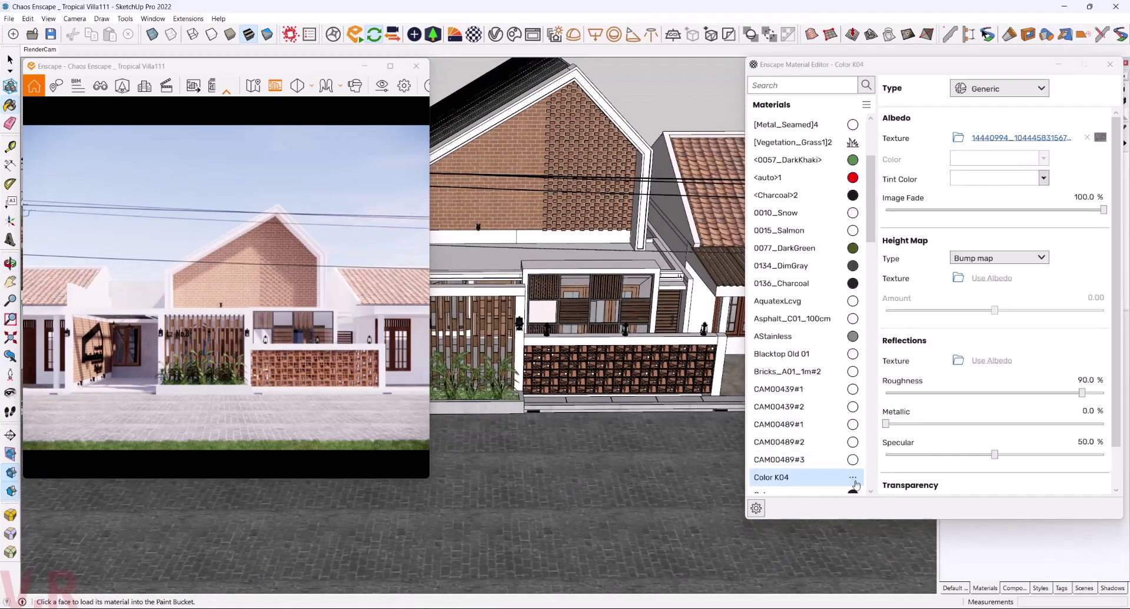
click(852, 478)
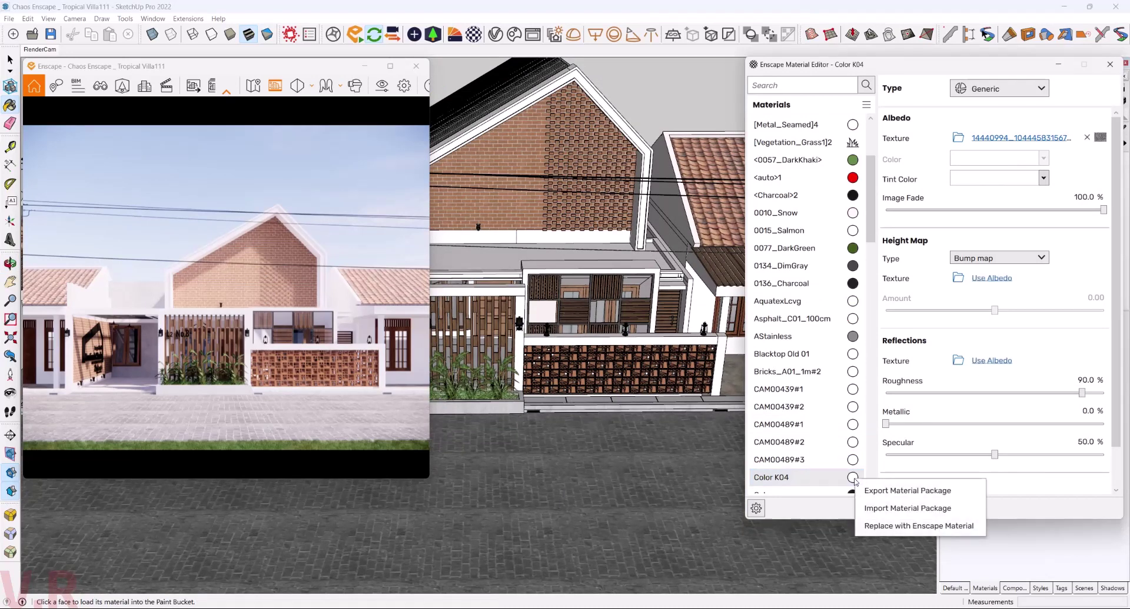
- Open the library replacement for Color K04 and browse Grounds and Concrete to reach the Roads materials
click(891, 527)
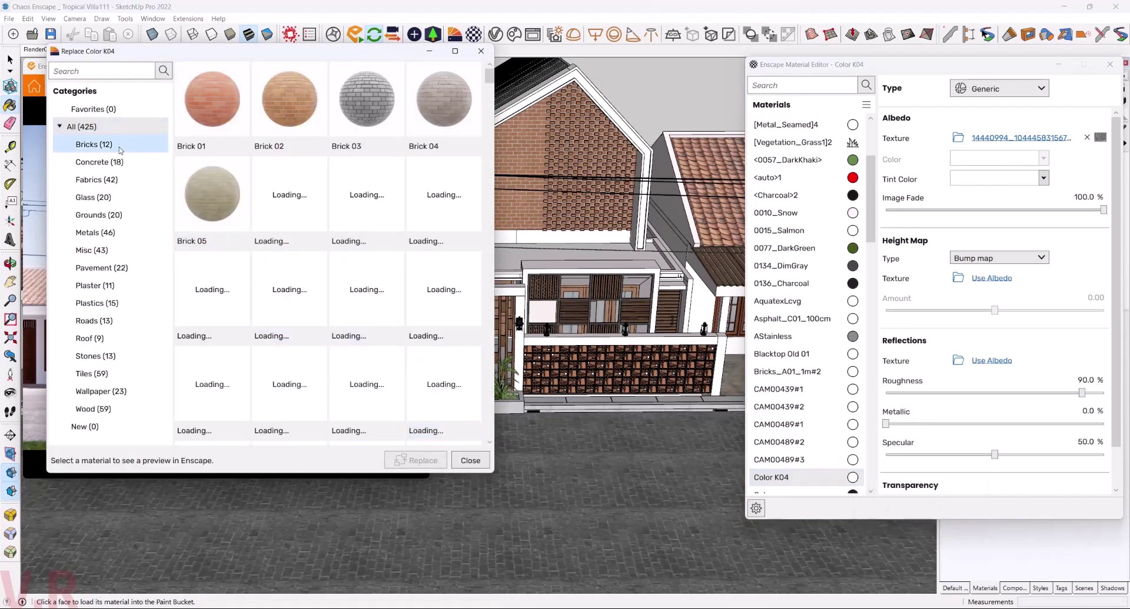
click(100, 217)
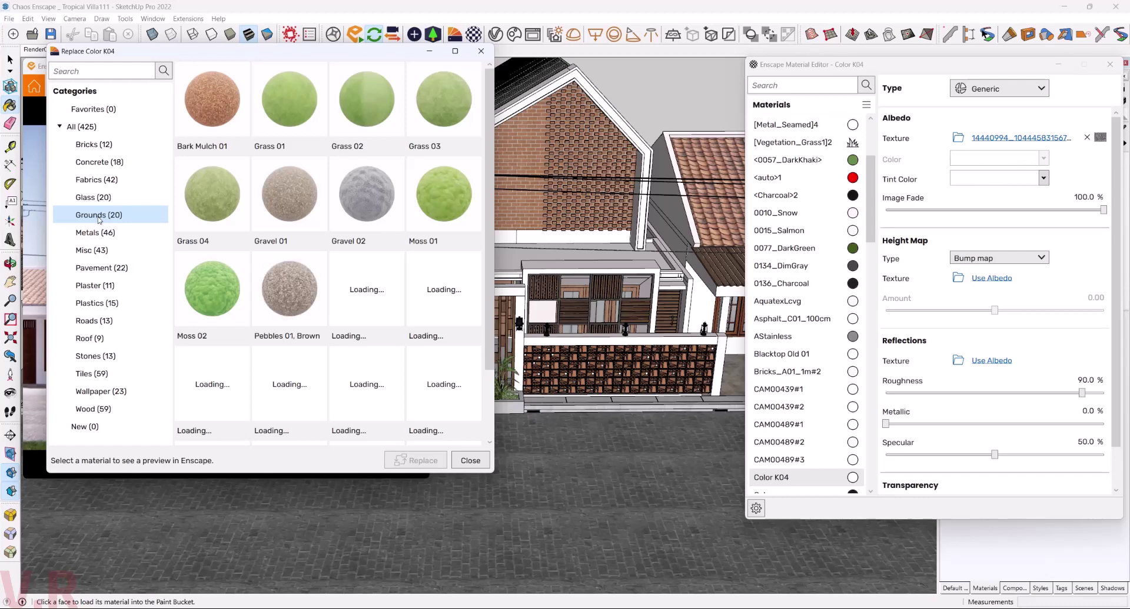
click(89, 162)
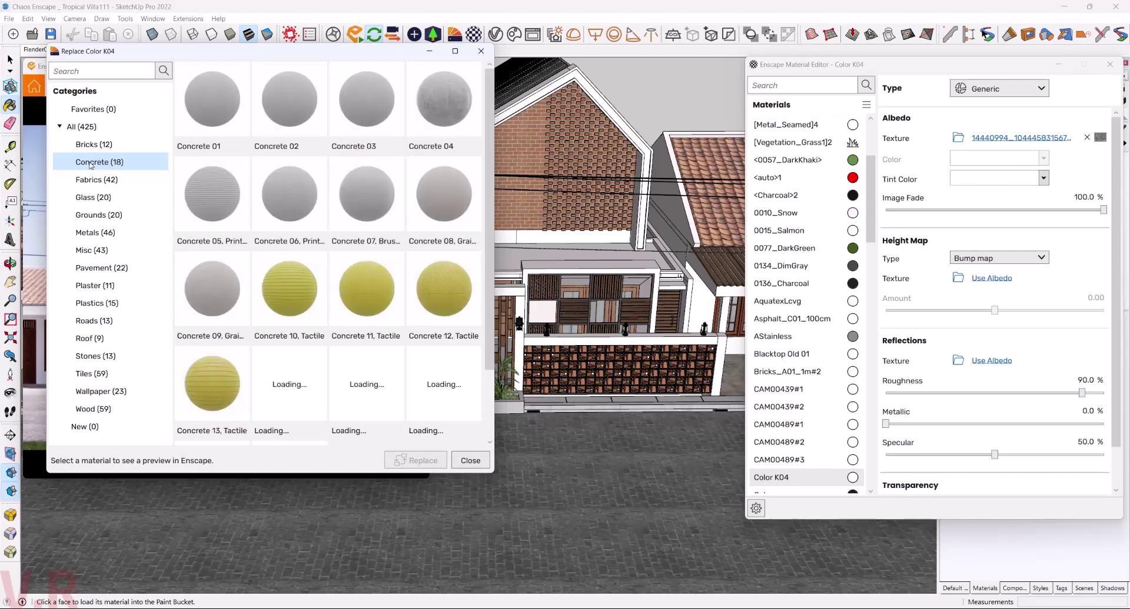
scroll(481, 404, down, 2)
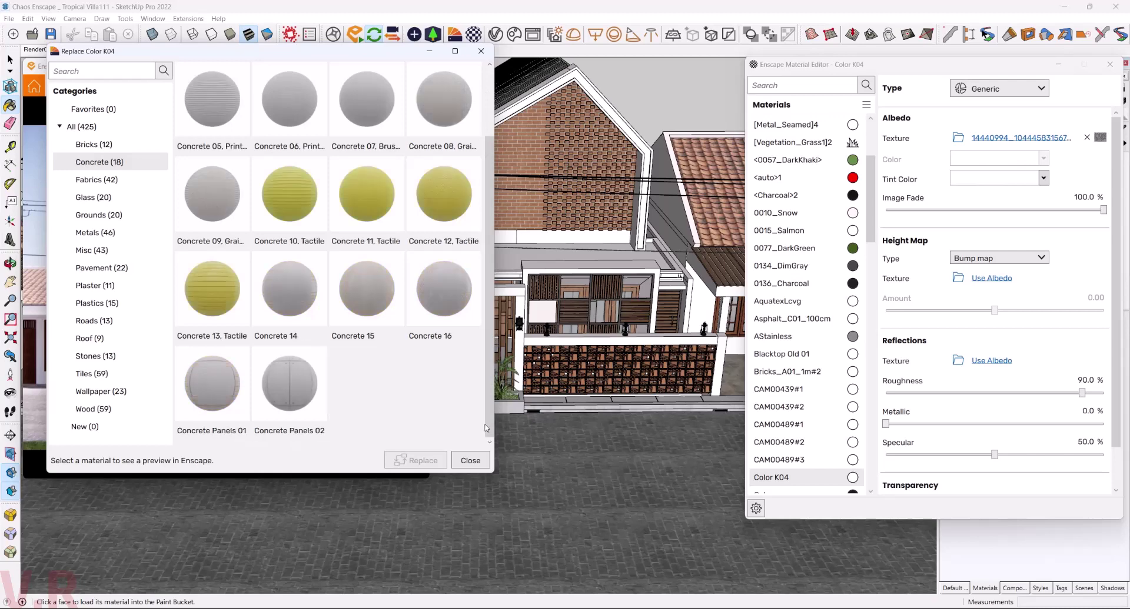
click(109, 215)
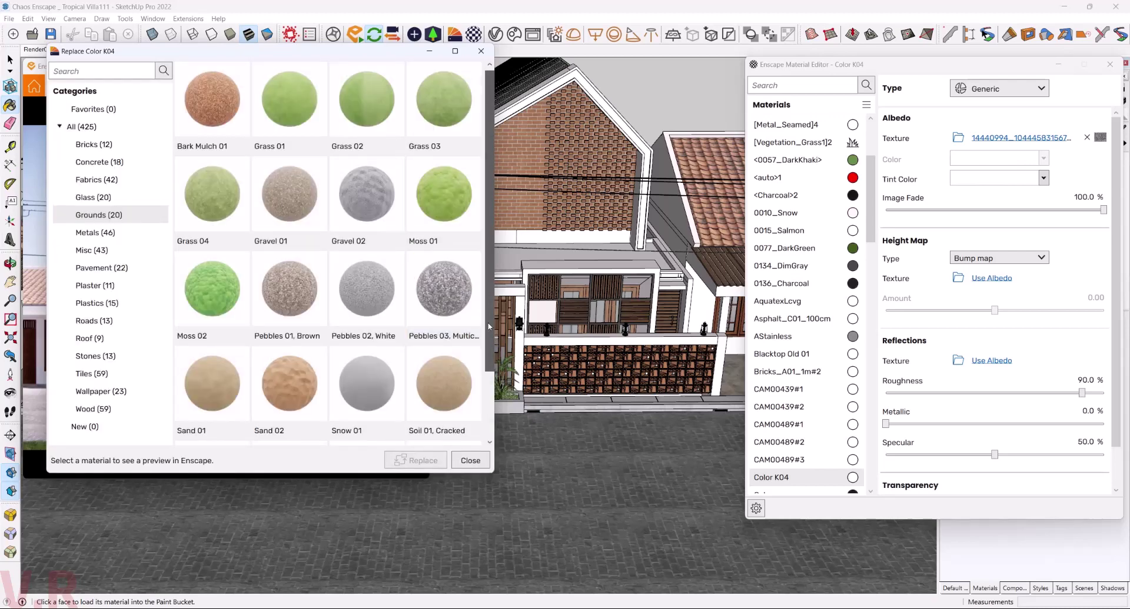
scroll(489, 412, down, 2)
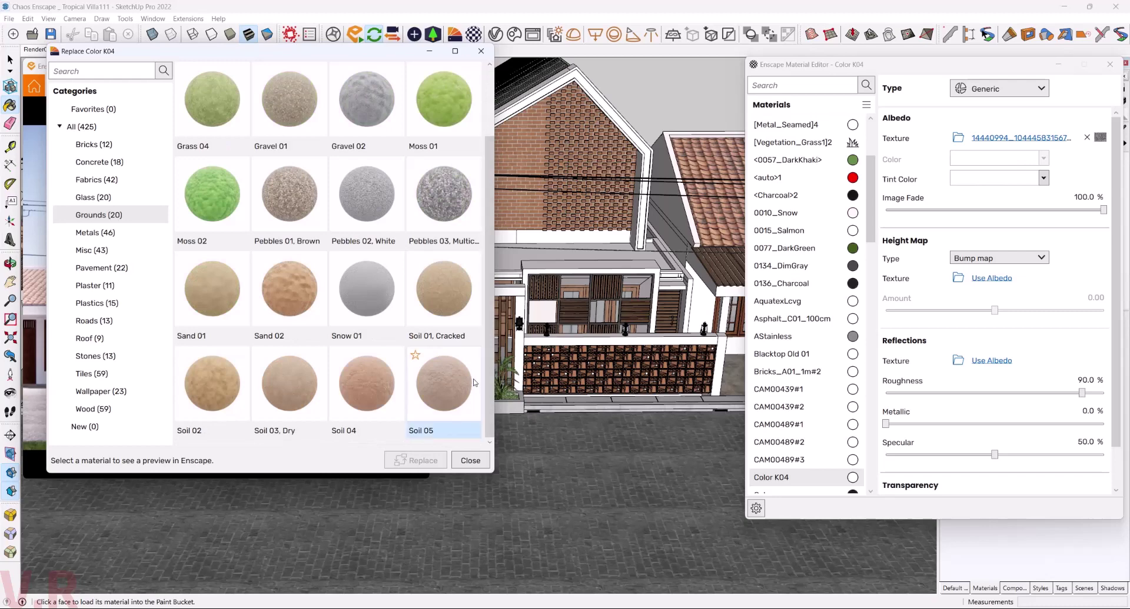
scroll(475, 383, up, 1)
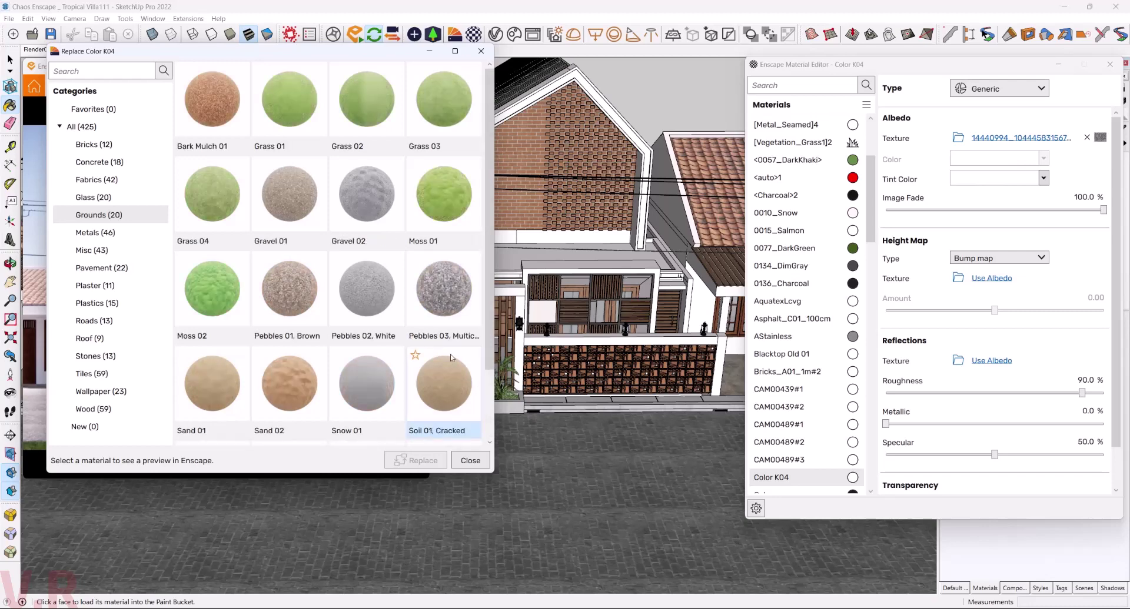
click(125, 320)
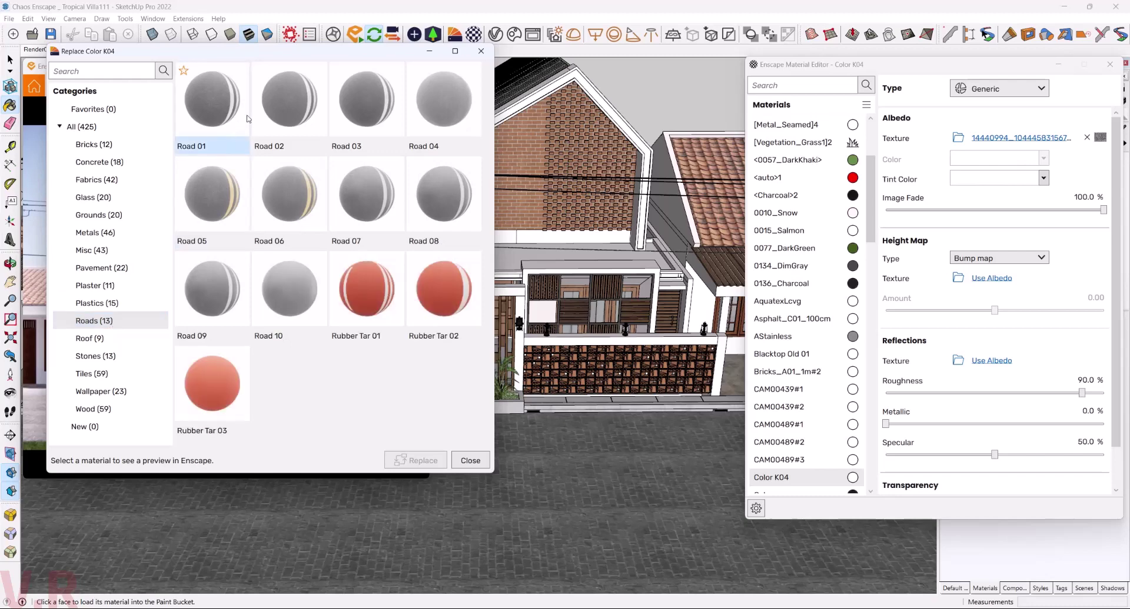
- Preview Road 01, 04, 05 and 10 on the street, settling on Road 05
click(220, 102)
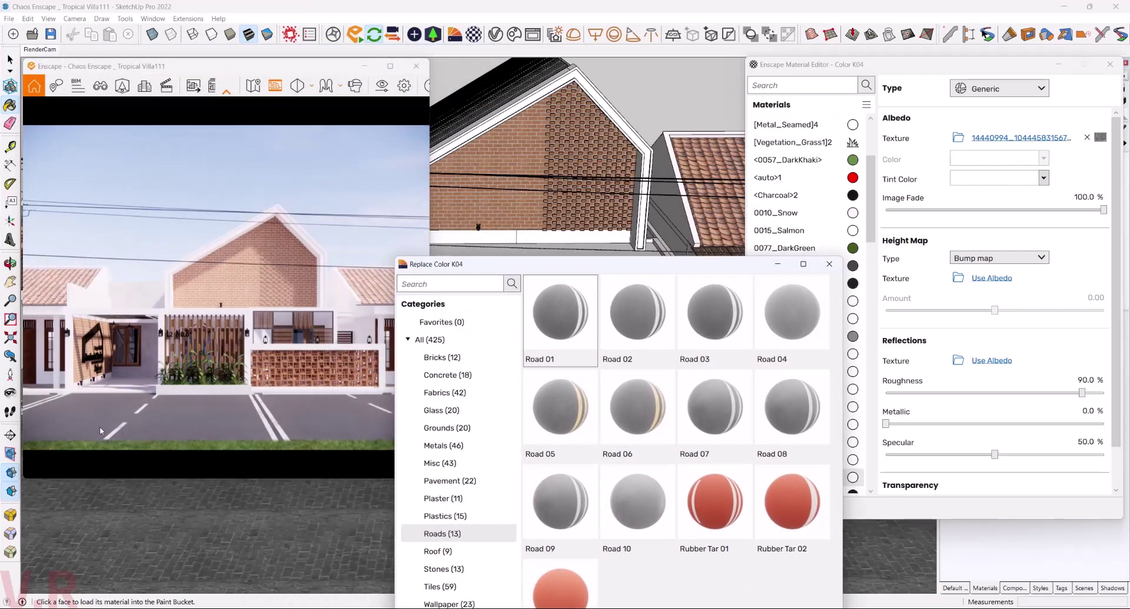
click(789, 336)
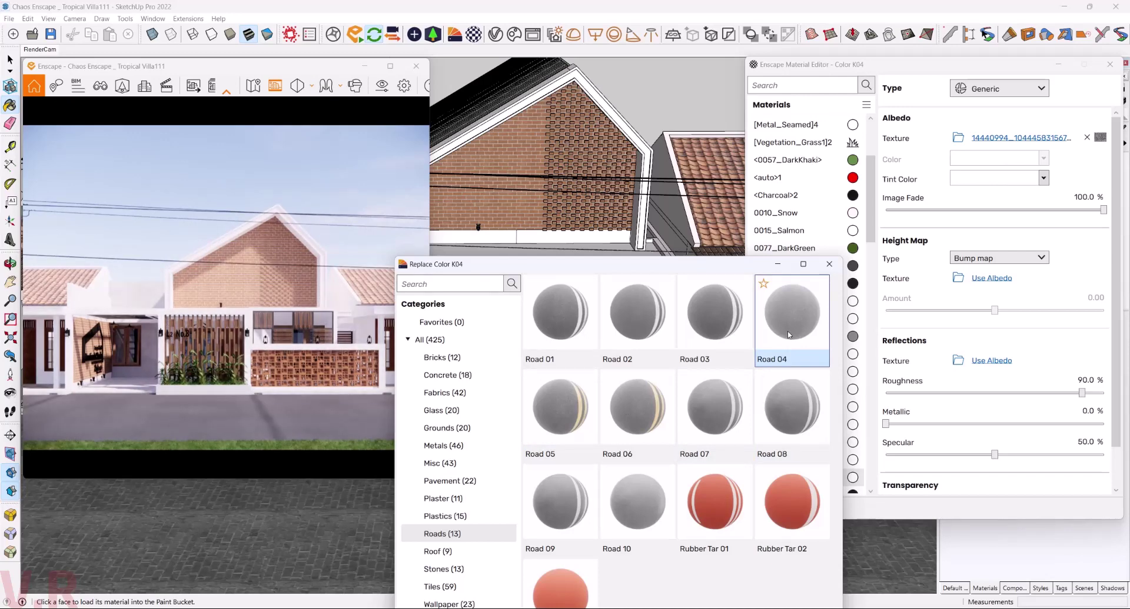
click(562, 410)
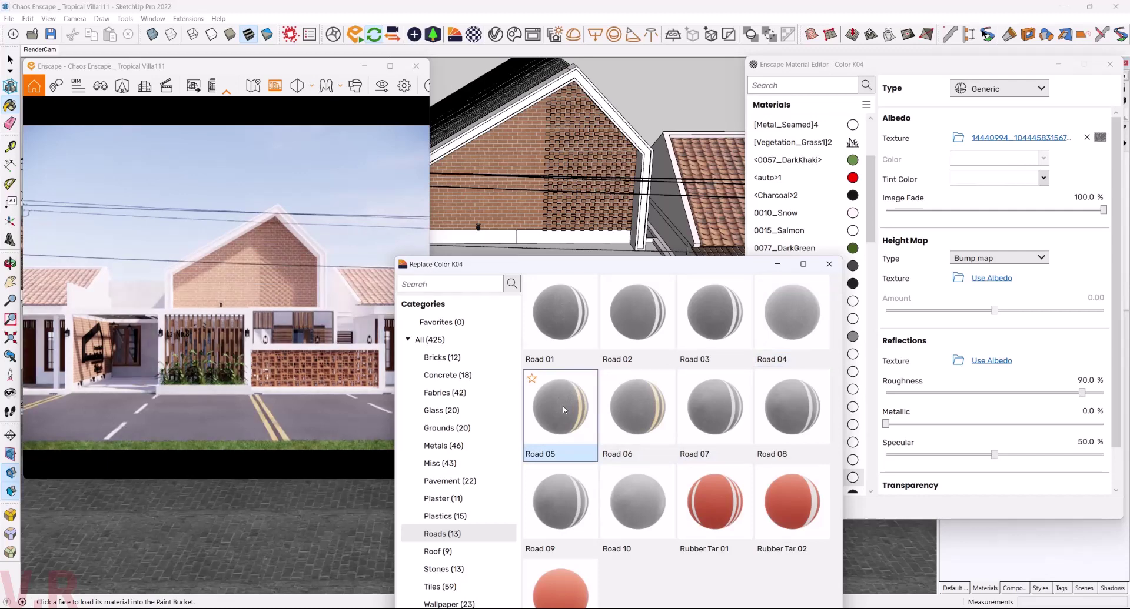
click(626, 501)
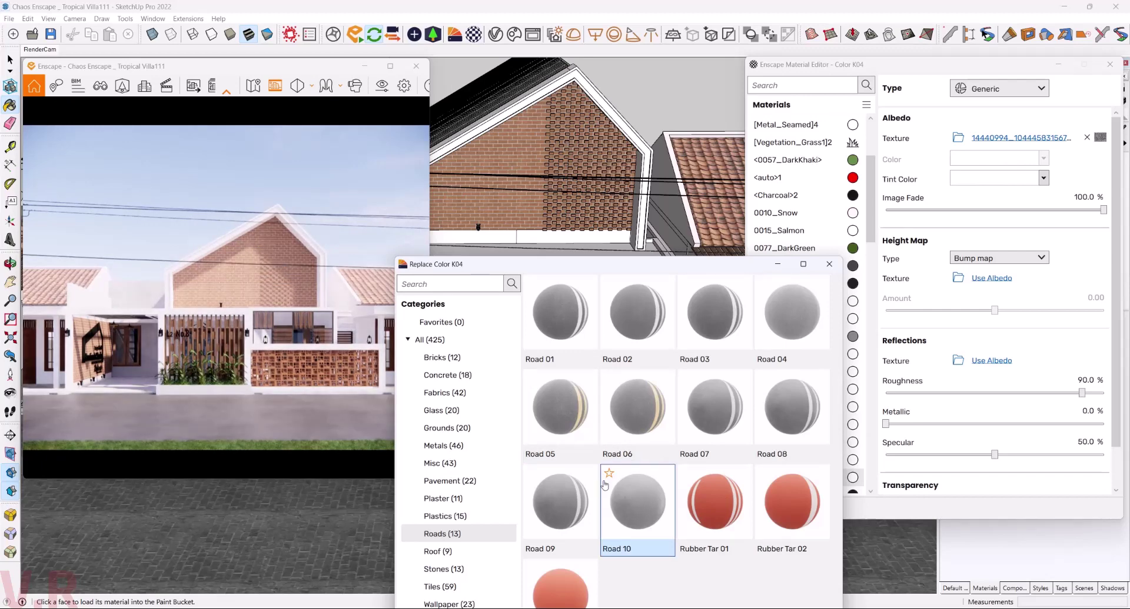
click(570, 426)
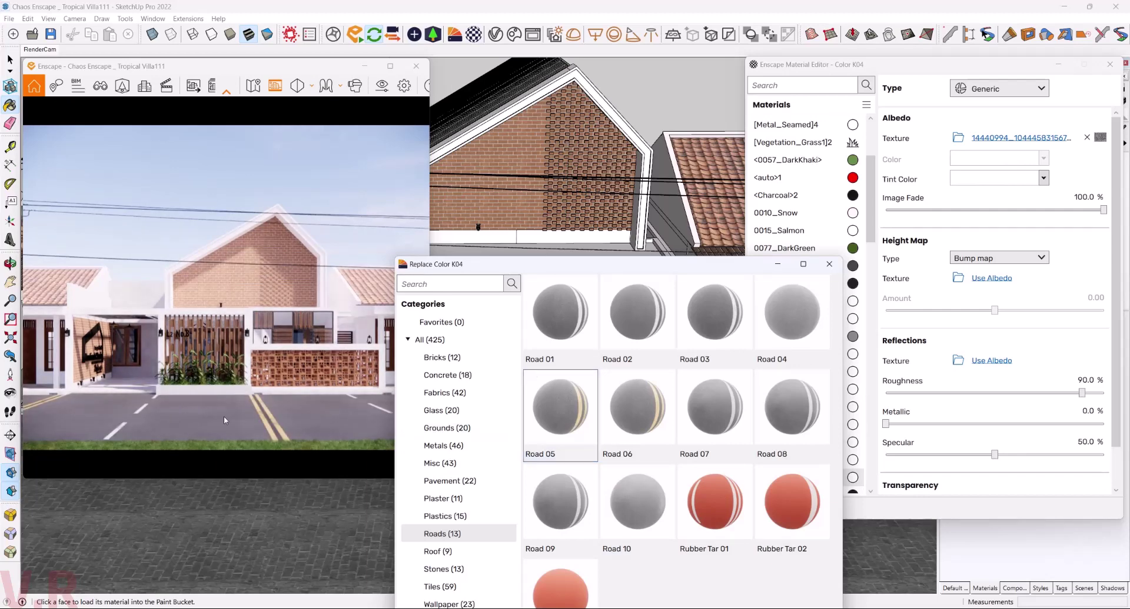
drag(618, 264, 447, 153)
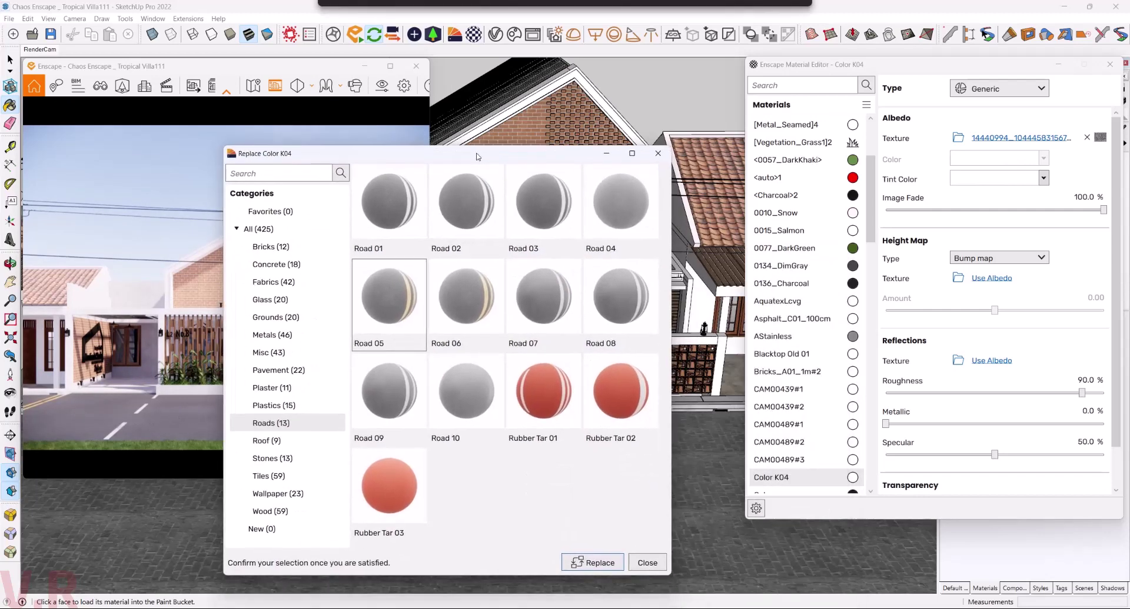
- Replace Color K04 with Road 05, trying 90° albedo rotation before resetting it to 0°
click(593, 562)
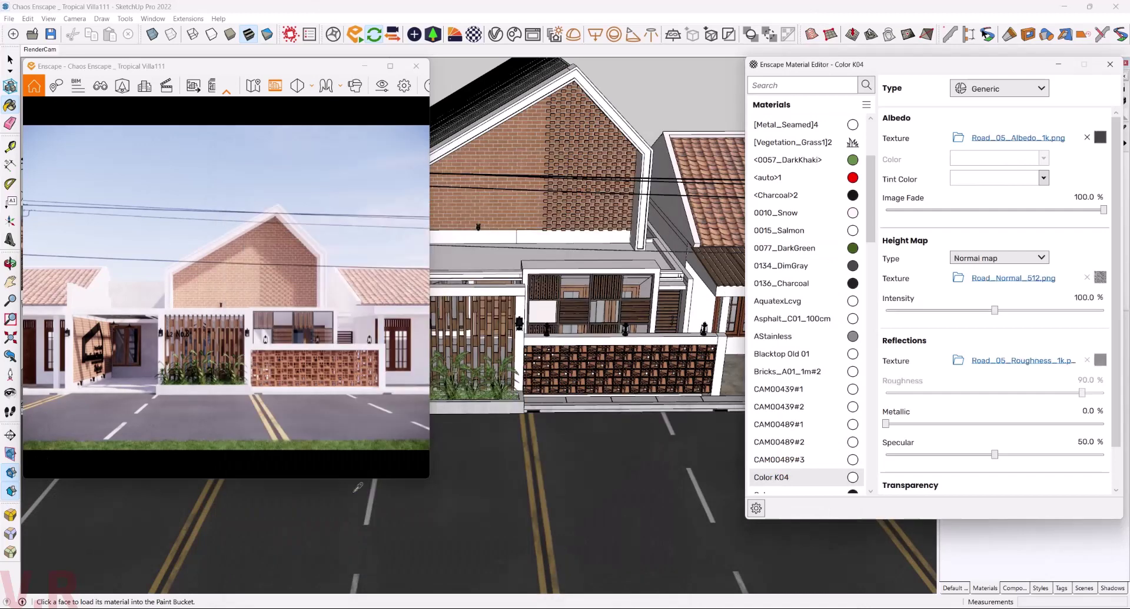
drag(894, 66, 677, 59)
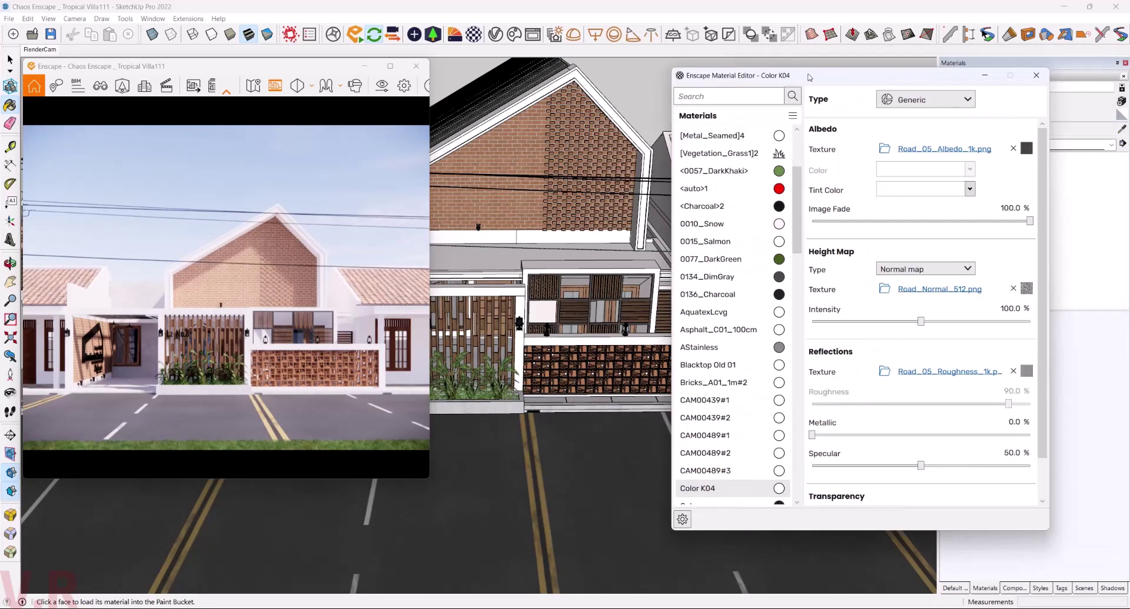
click(882, 131)
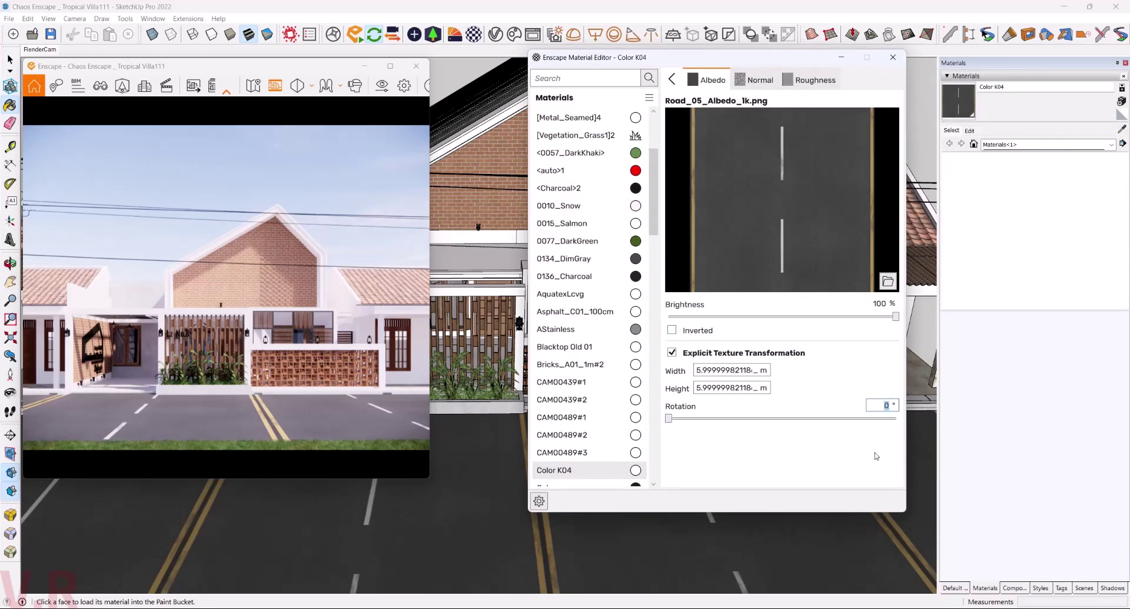
text(90)
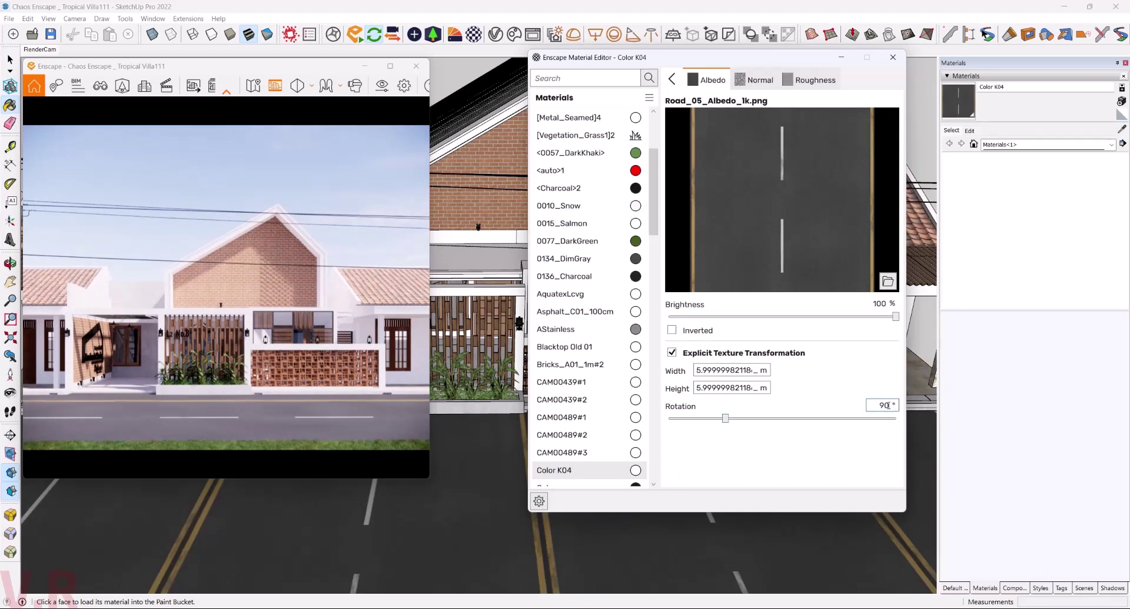
scroll(473, 491, down, 1)
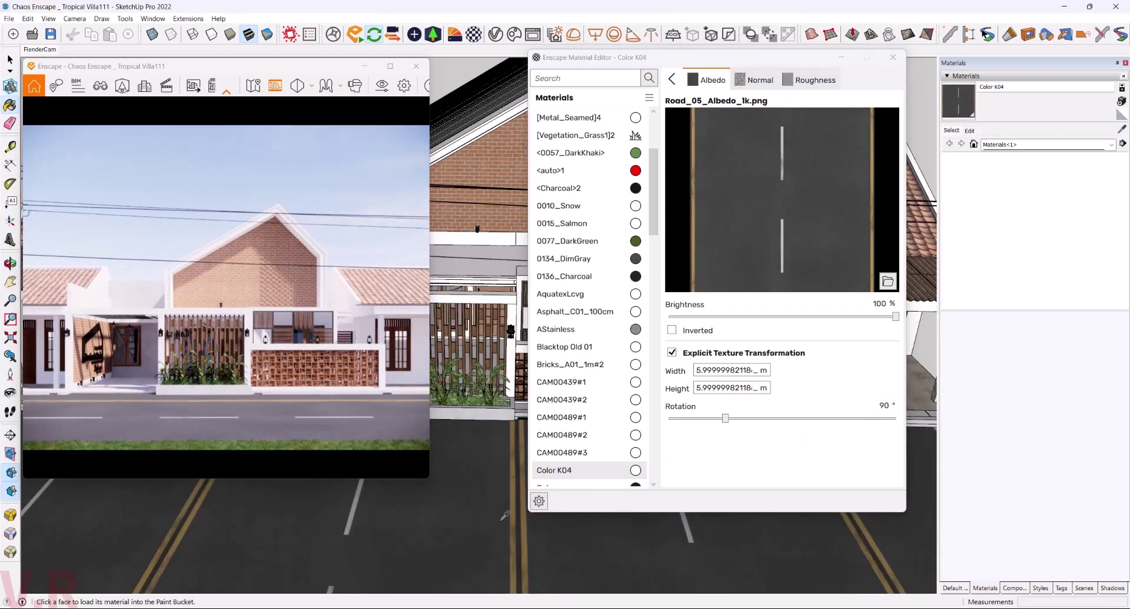
scroll(504, 516, up, 2)
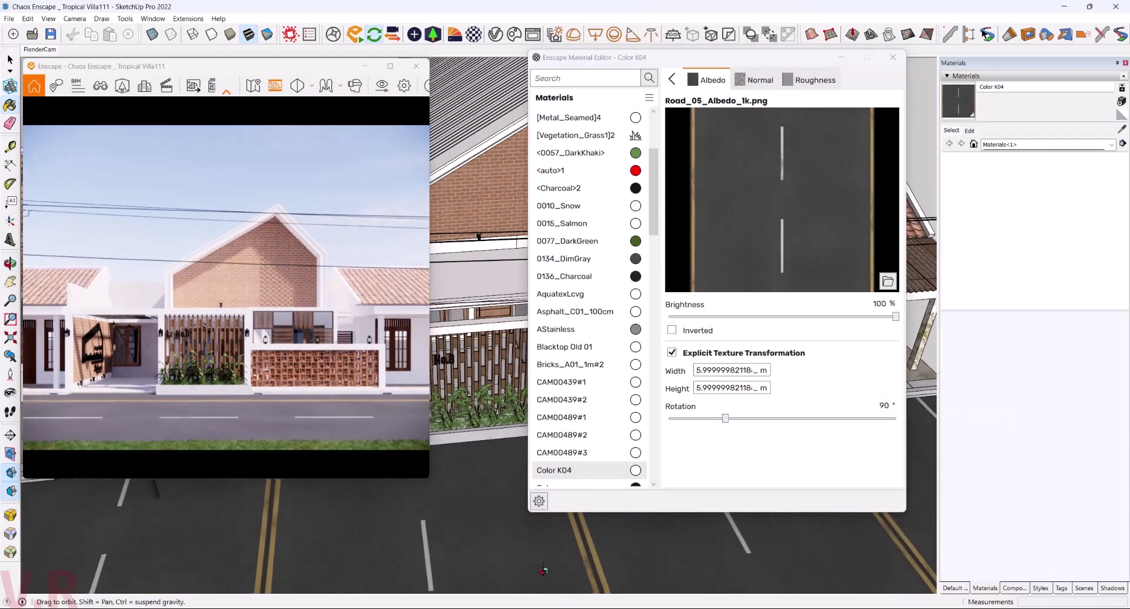
double_click(871, 412)
text(0)
key(Return)
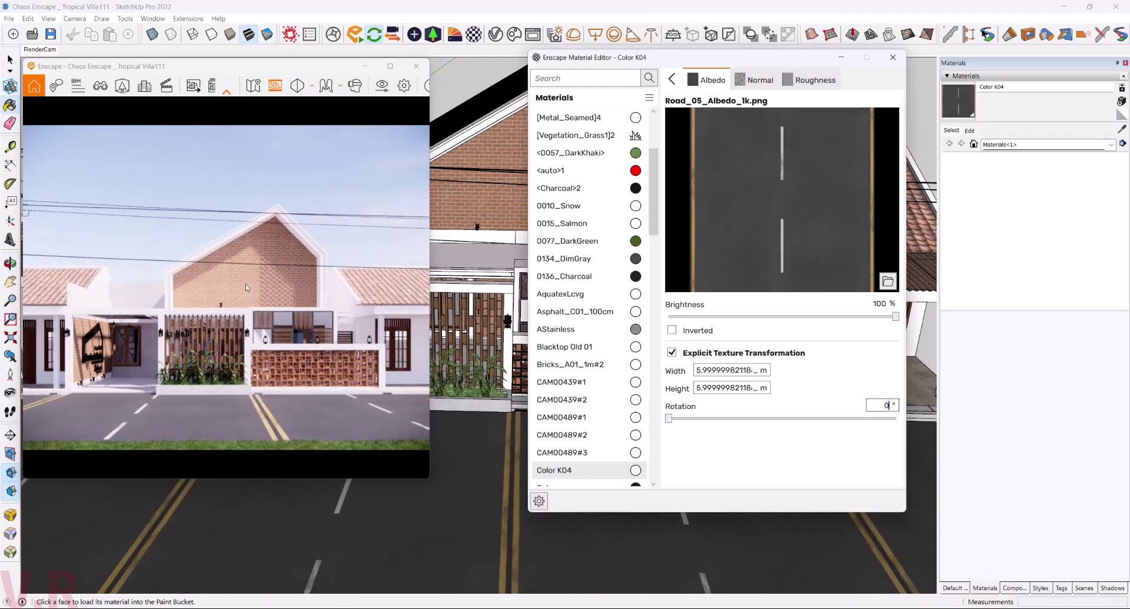
- Select the road face and orbit so the road runs horizontally
key(space)
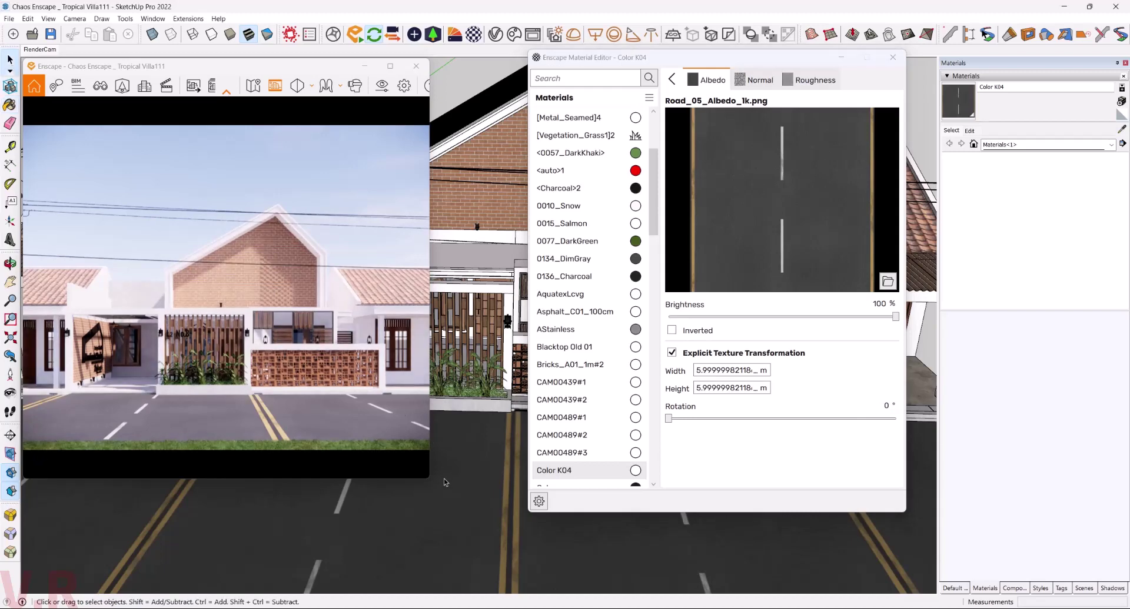
middle_drag(445, 483, 463, 502)
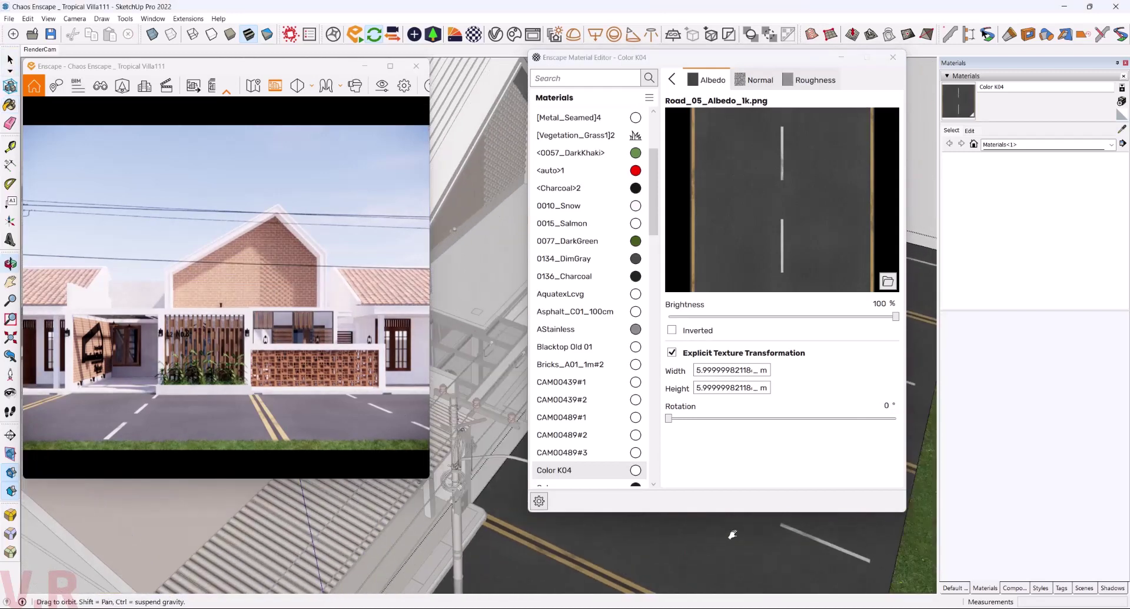
click(463, 510)
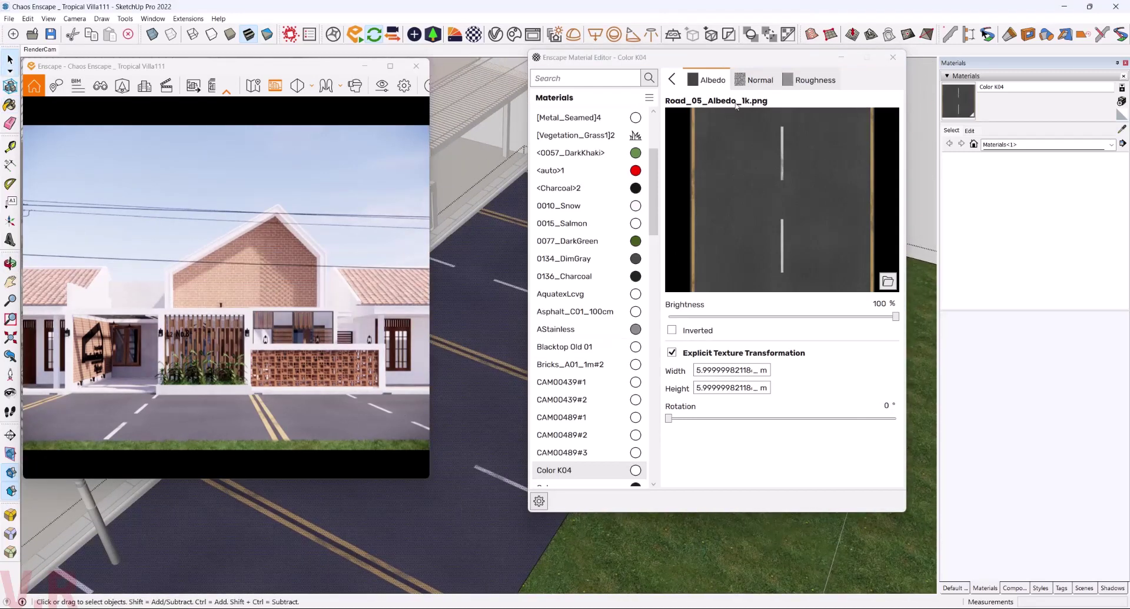
drag(694, 59, 908, 85)
scroll(684, 322, up, 3)
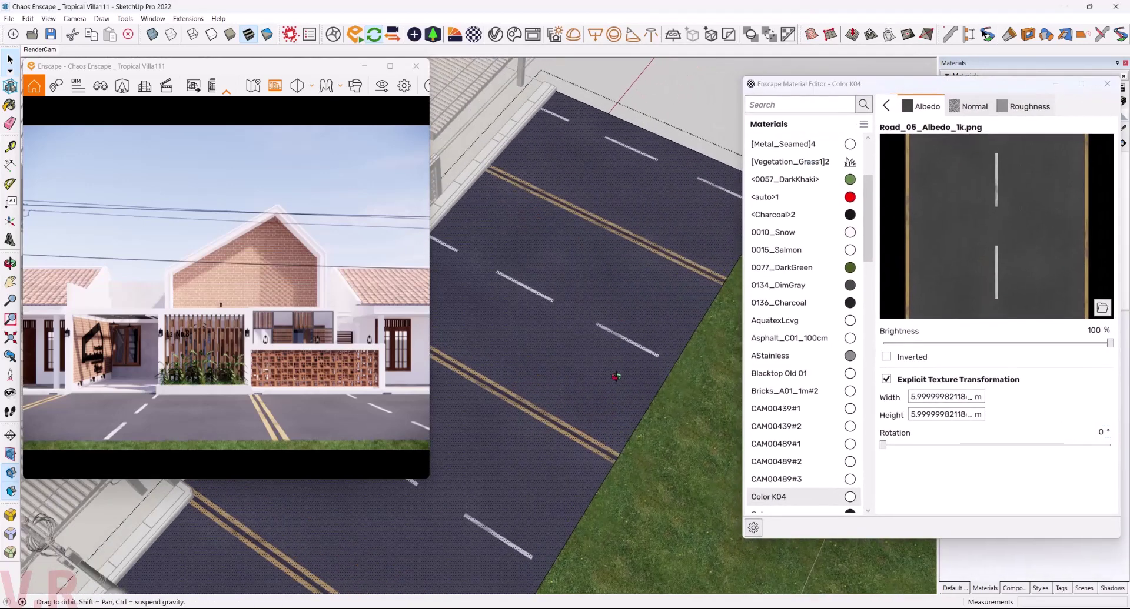
middle_drag(684, 322, 590, 345)
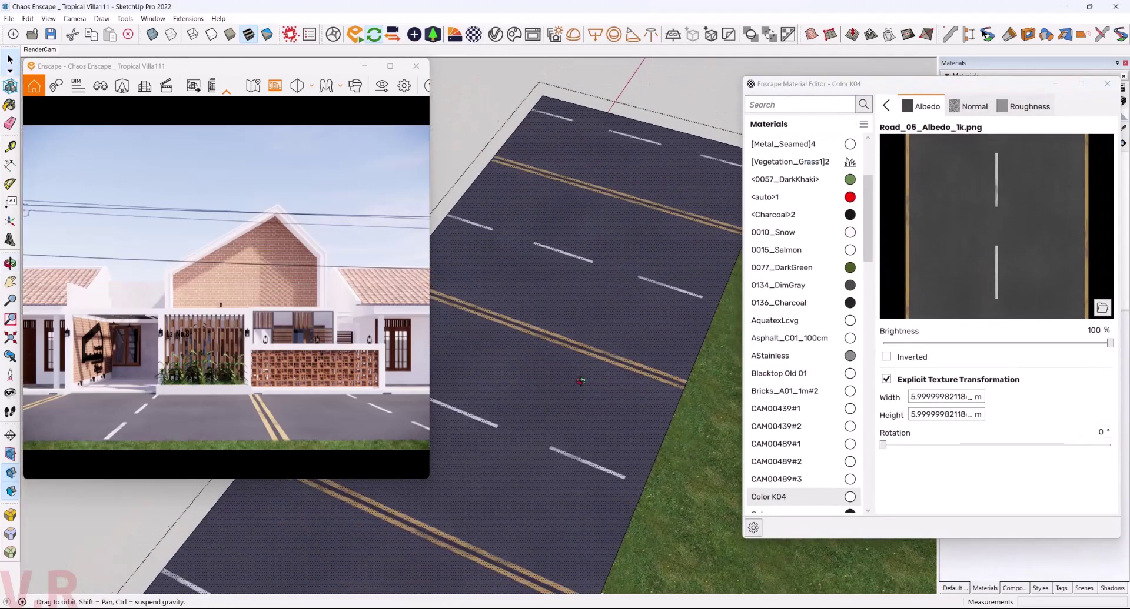
- Rotate the road texture 90° and shift it so the lane markings run along the road
right_click(590, 345)
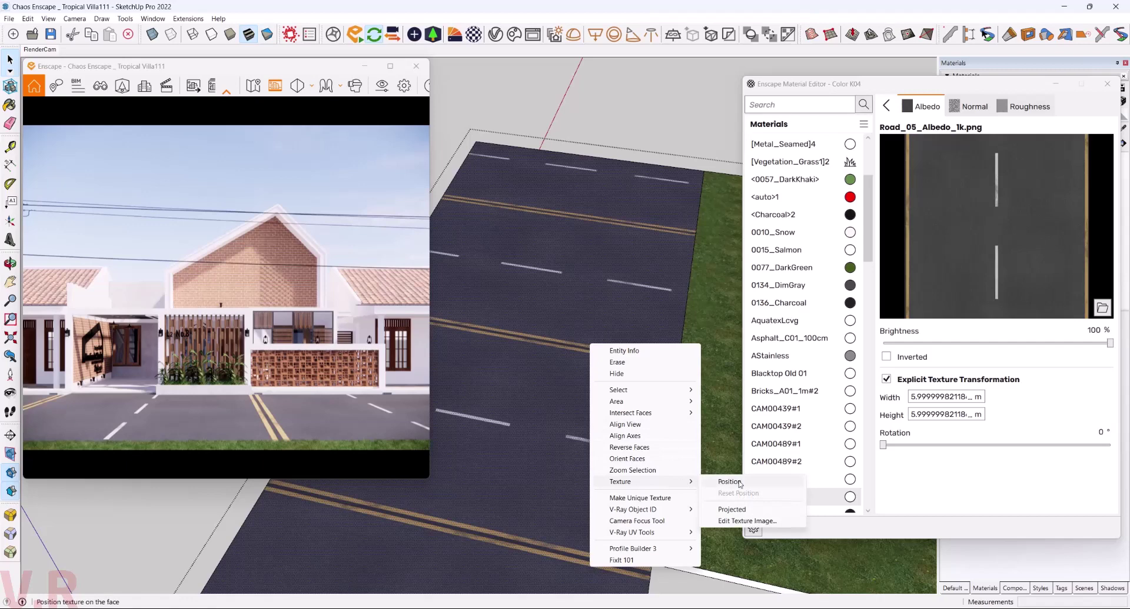
click(740, 482)
right_click(575, 399)
mouse_move(606, 438)
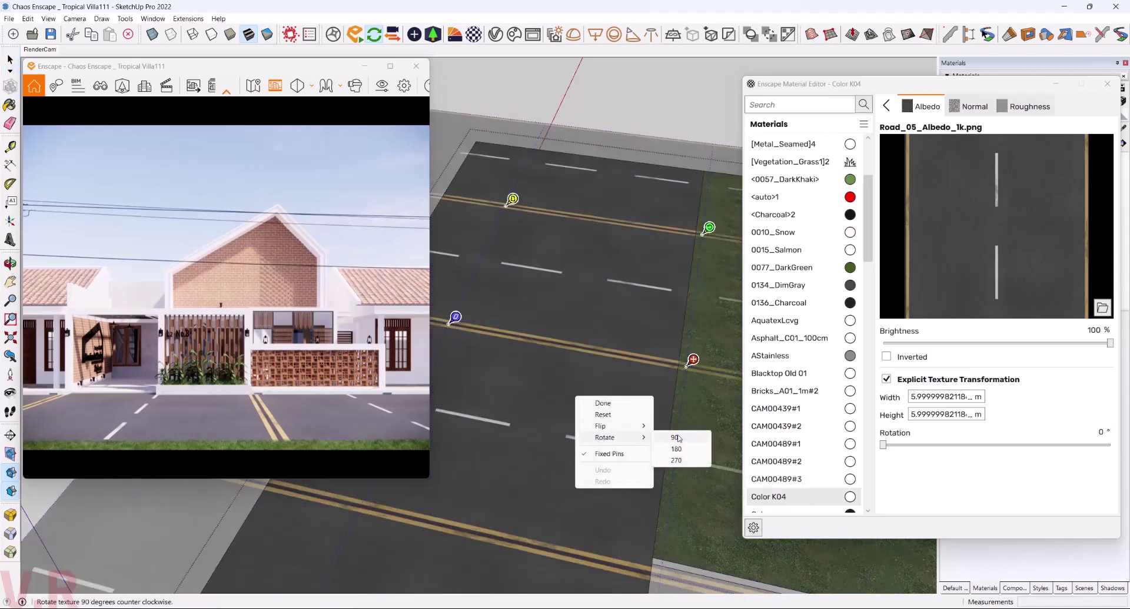
click(676, 438)
drag(630, 411, 576, 395)
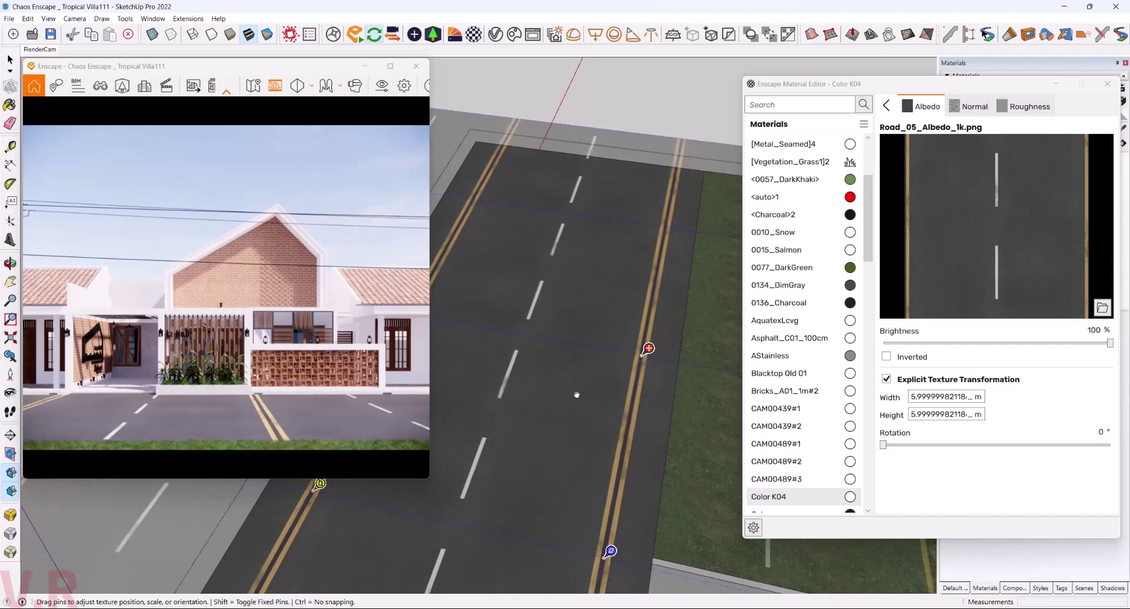
key(Return)
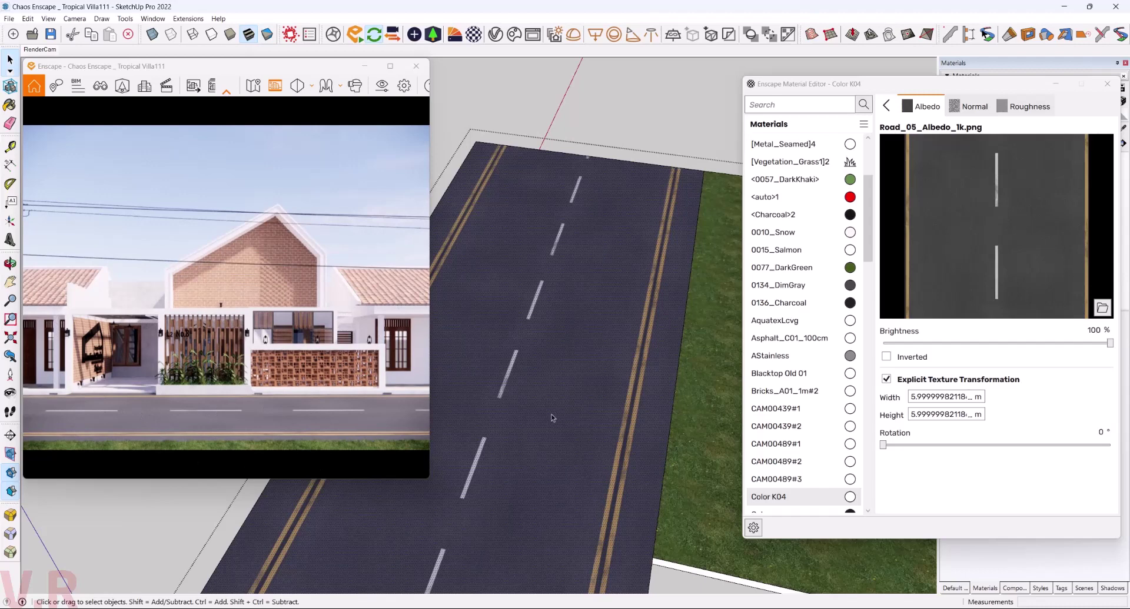
mouse_move(509, 505)
middle_down()
mouse_move(598, 388)
mouse_move(625, 385)
mouse_move(617, 461)
mouse_move(684, 457)
mouse_move(532, 474)
mouse_move(443, 463)
mouse_move(501, 412)
mouse_move(607, 354)
mouse_move(607, 333)
middle_up()
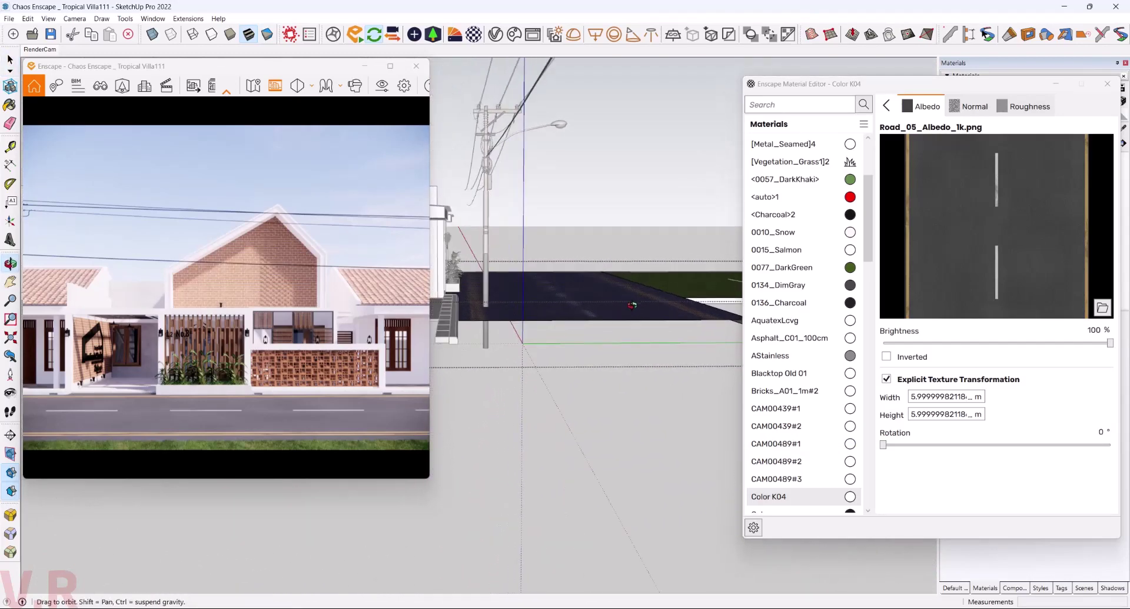
- Move the utility pole and its wires about 580 mm to sit beside the road edge
mouse_move(612, 315)
mouse_down()
mouse_move(682, 438)
mouse_move(698, 533)
mouse_move(659, 528)
mouse_up()
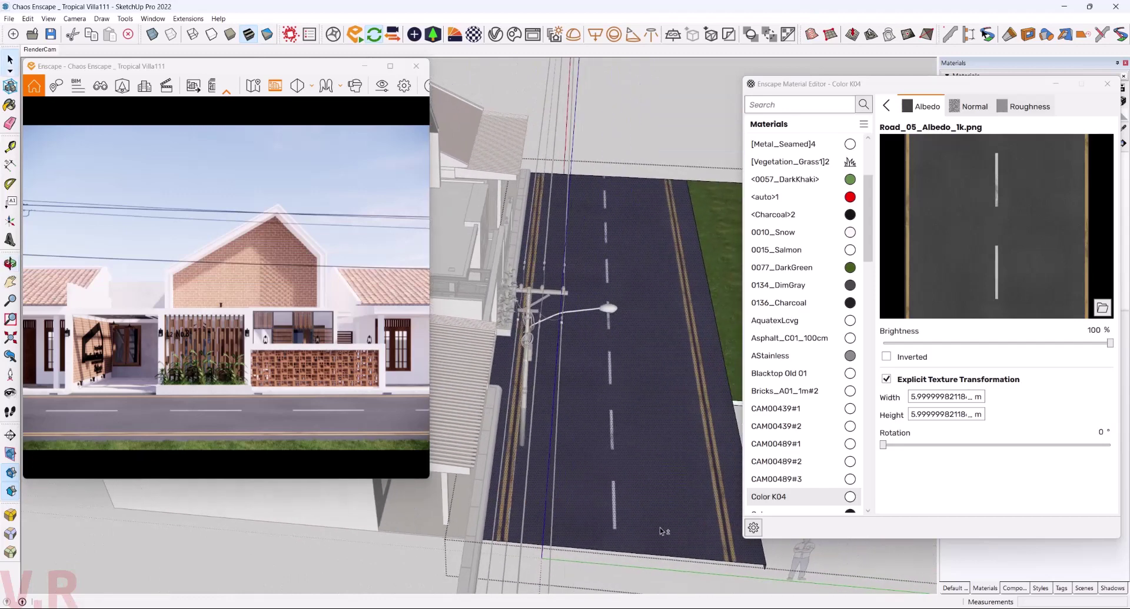
key(space)
click(521, 439)
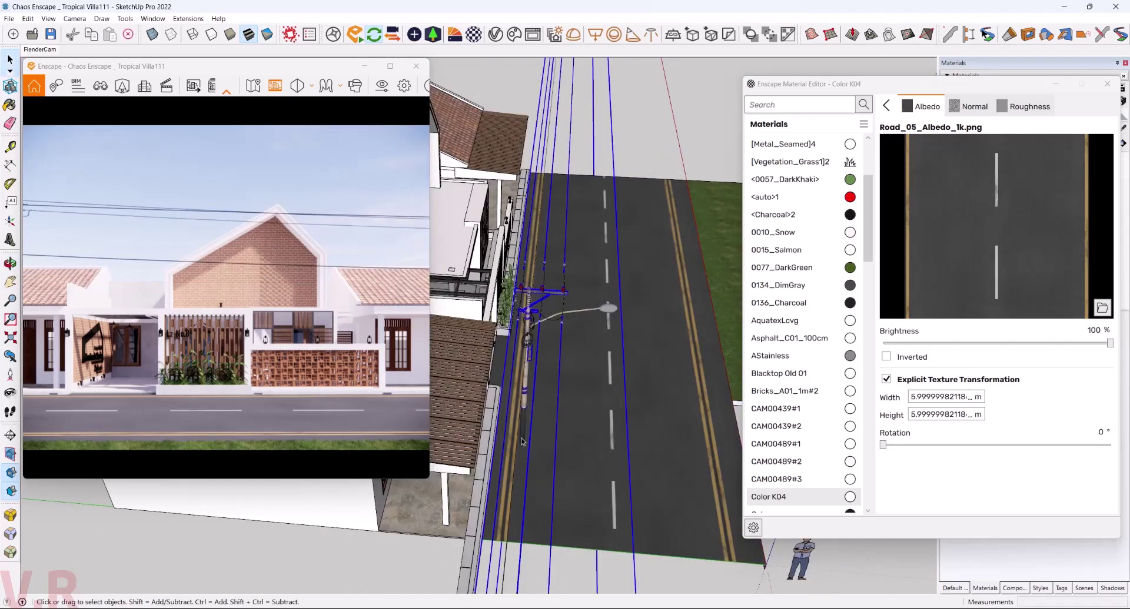
scroll(588, 461, up, 1)
key(m)
click(633, 497)
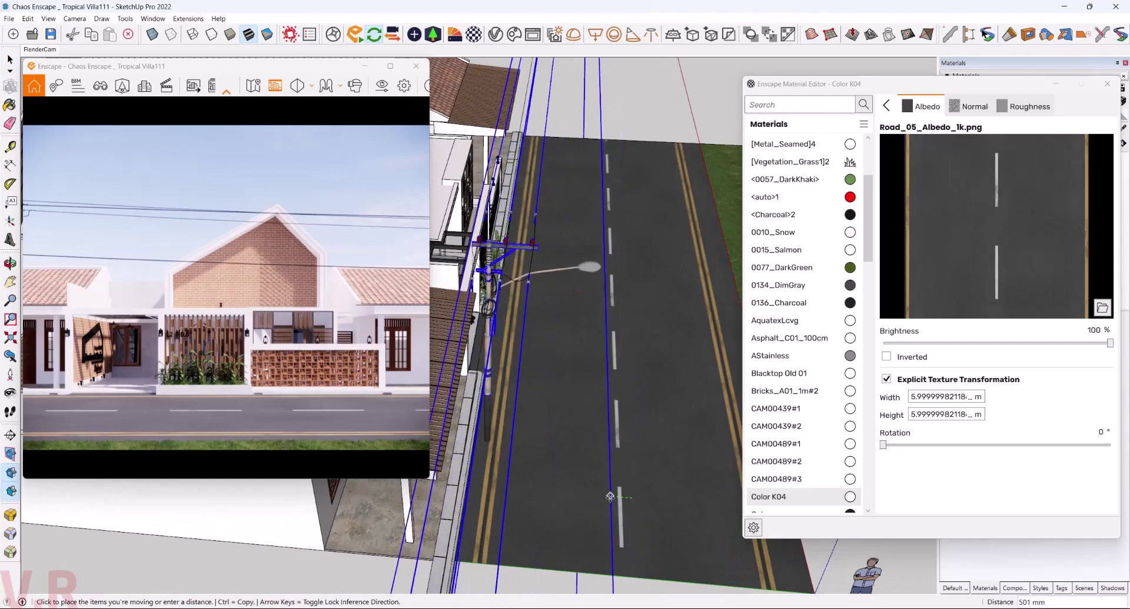
click(607, 497)
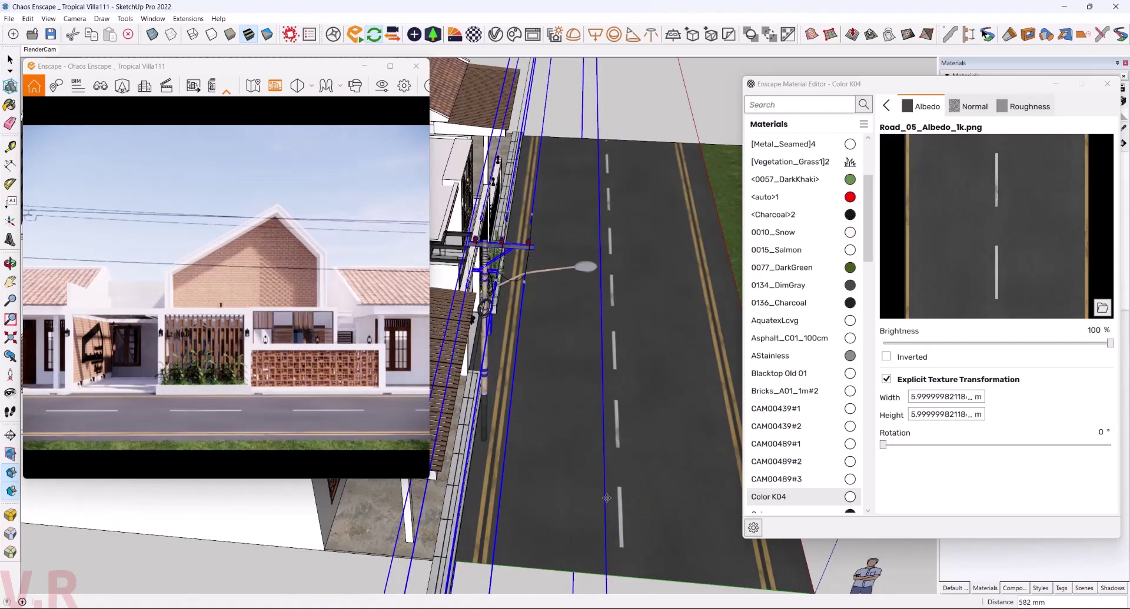
key(space)
mouse_move(626, 359)
middle_down()
mouse_move(710, 415)
mouse_move(704, 249)
mouse_move(203, 488)
middle_up()
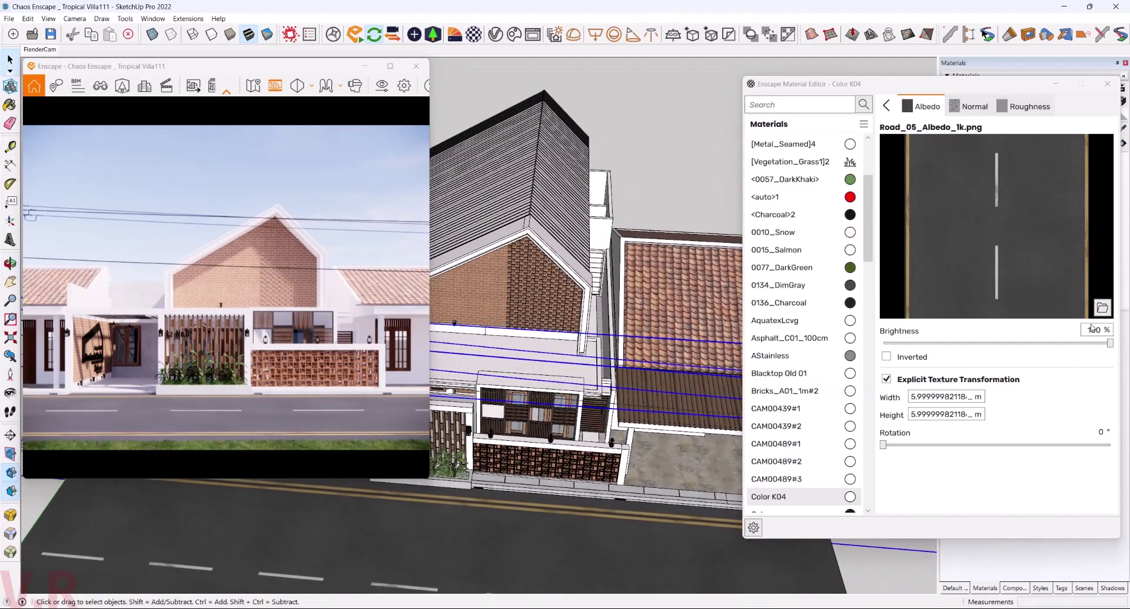
- Darken the Road 05 albedo texture to 75% brightness and set the height map intensity to 120%
double_click(1092, 329)
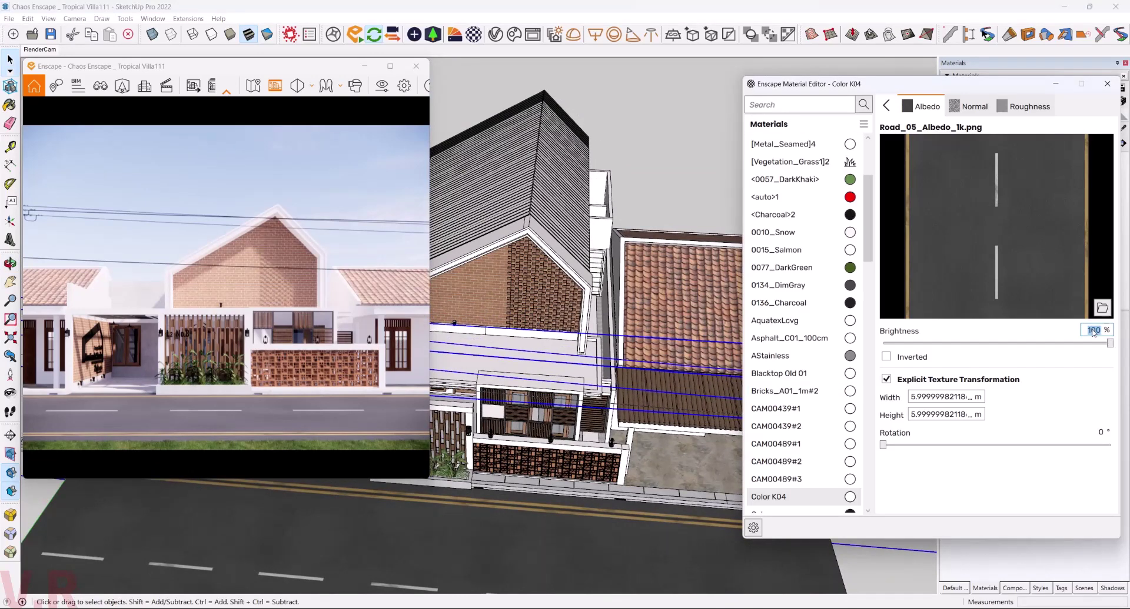
text(85)
text(75)
key(Return)
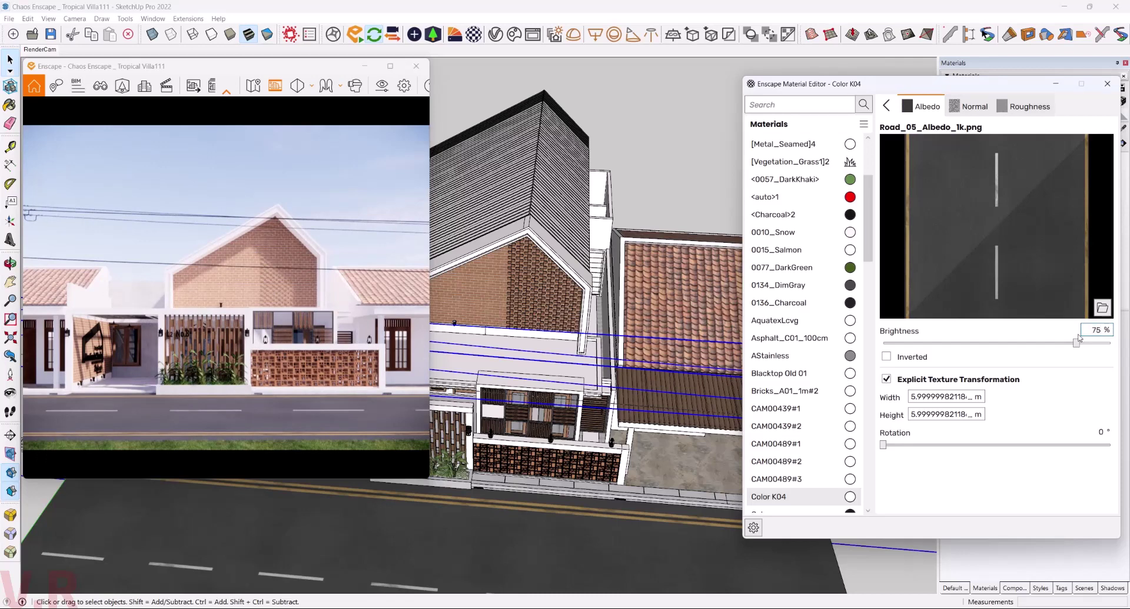
key(Return)
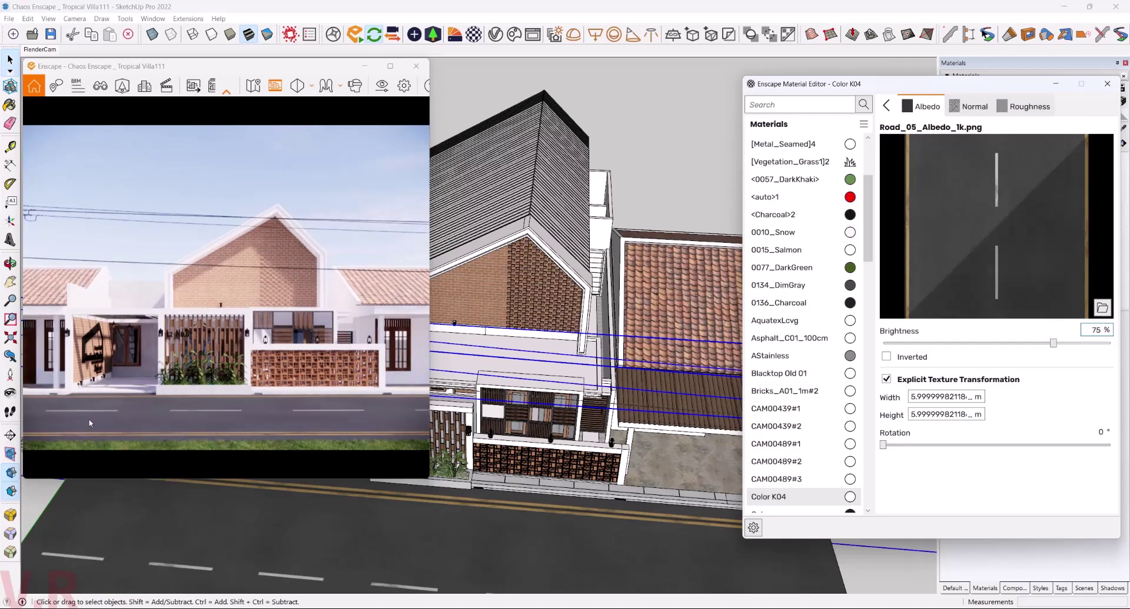
click(886, 107)
text(160)
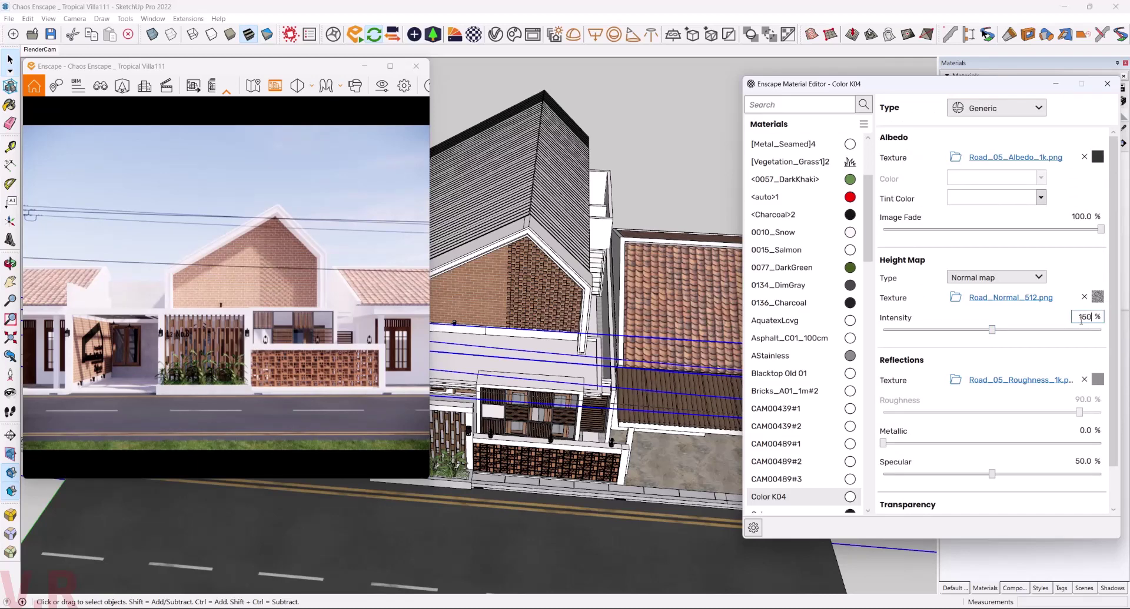
key(Return)
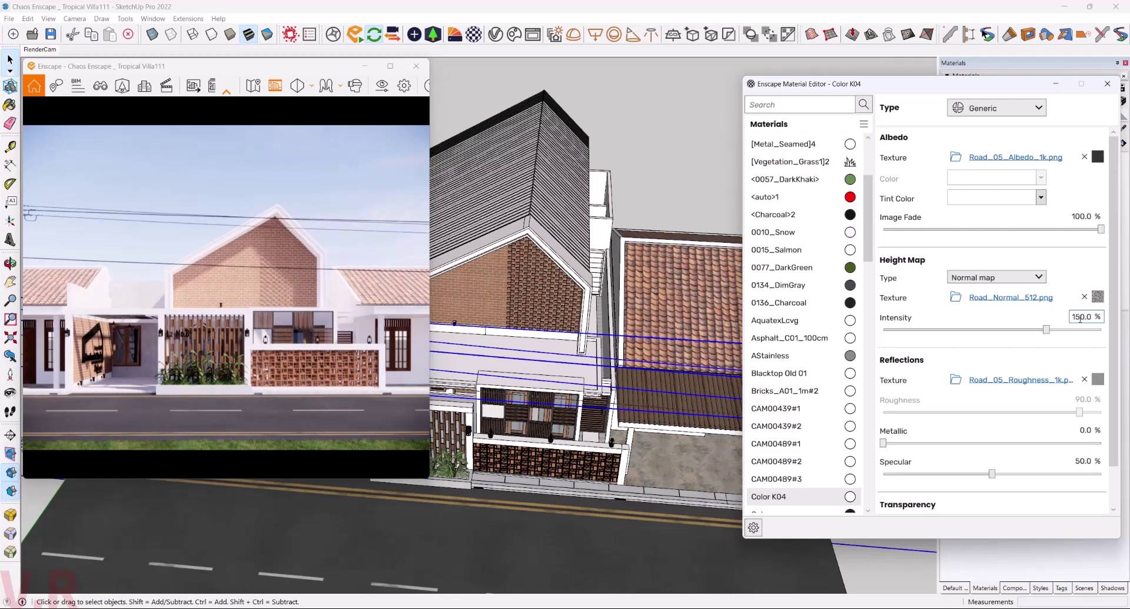
key(Return)
mouse_move(559, 503)
middle_down()
mouse_move(535, 482)
mouse_move(536, 442)
mouse_move(640, 368)
mouse_move(384, 168)
middle_up()
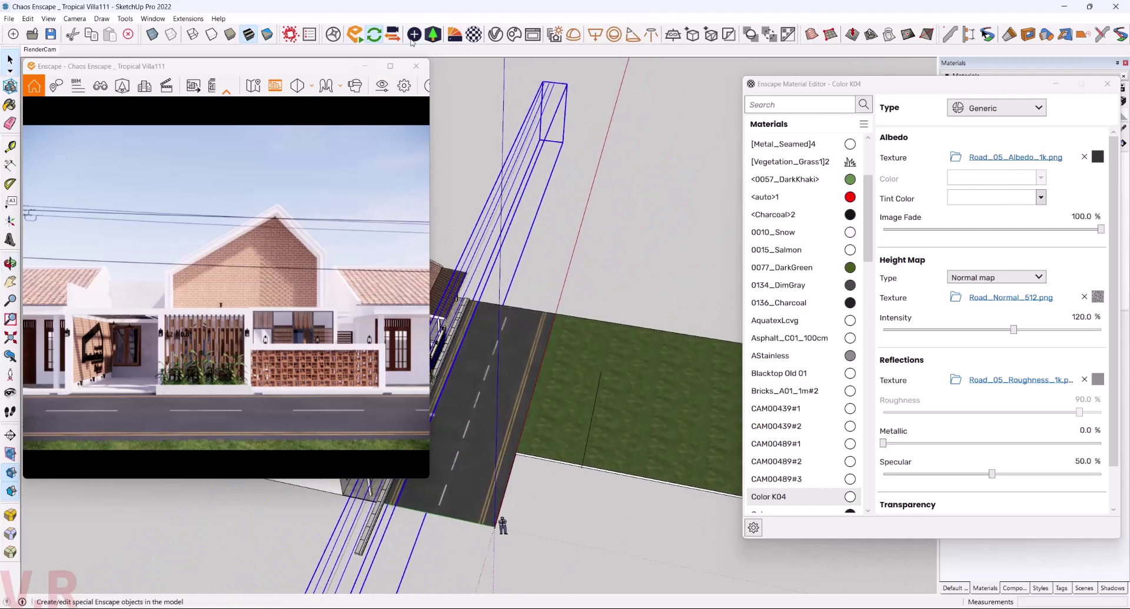
- Open the Enscape Asset Library on the built-in Enscape Assets Vegetation category
click(432, 34)
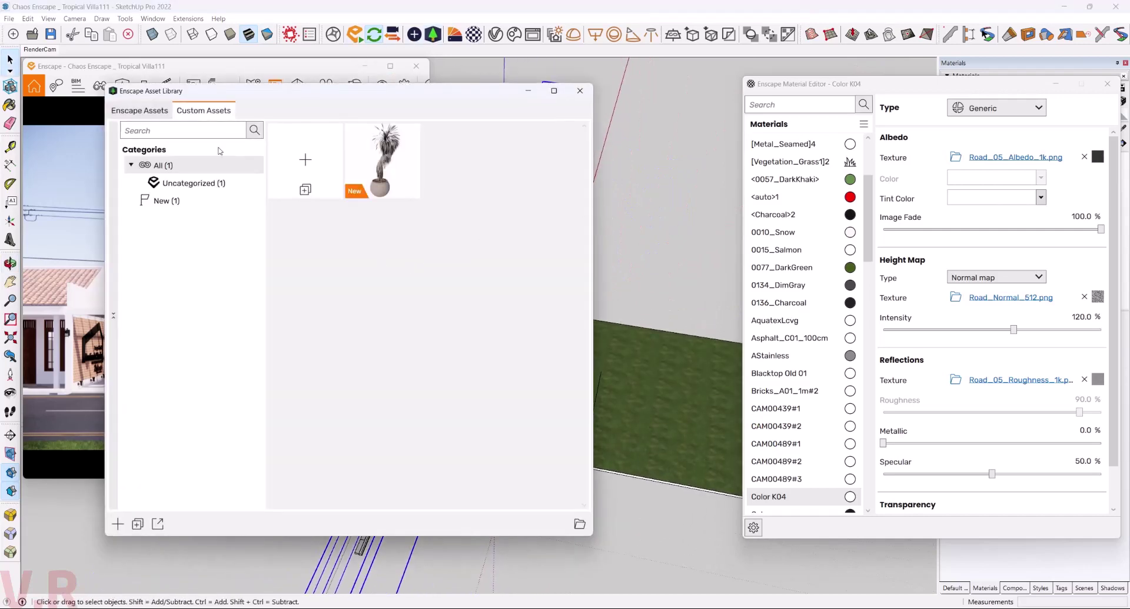
click(157, 115)
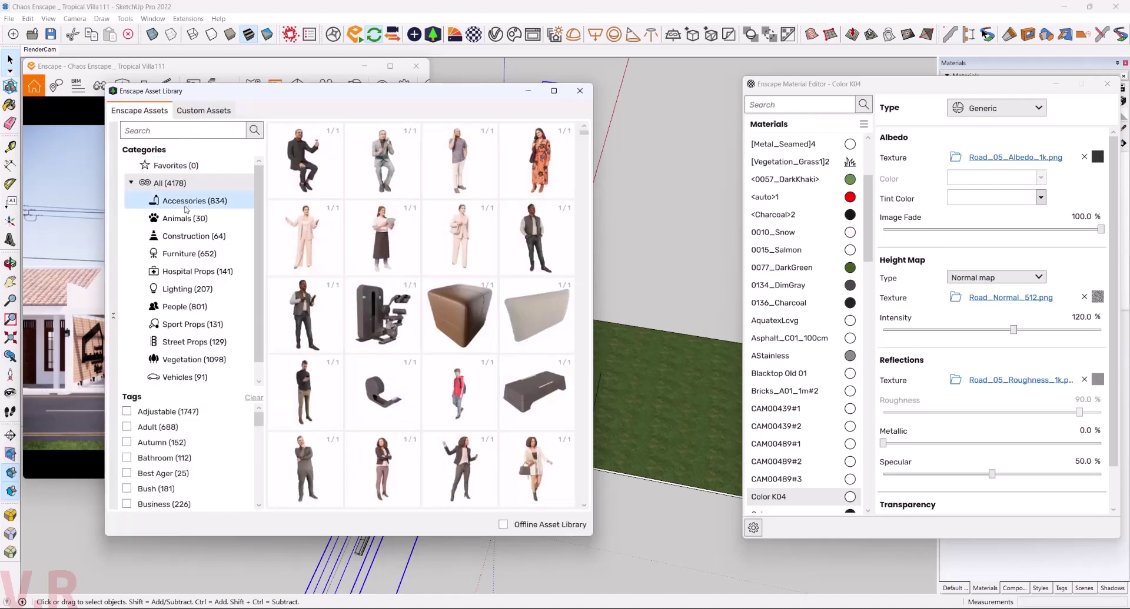
click(188, 358)
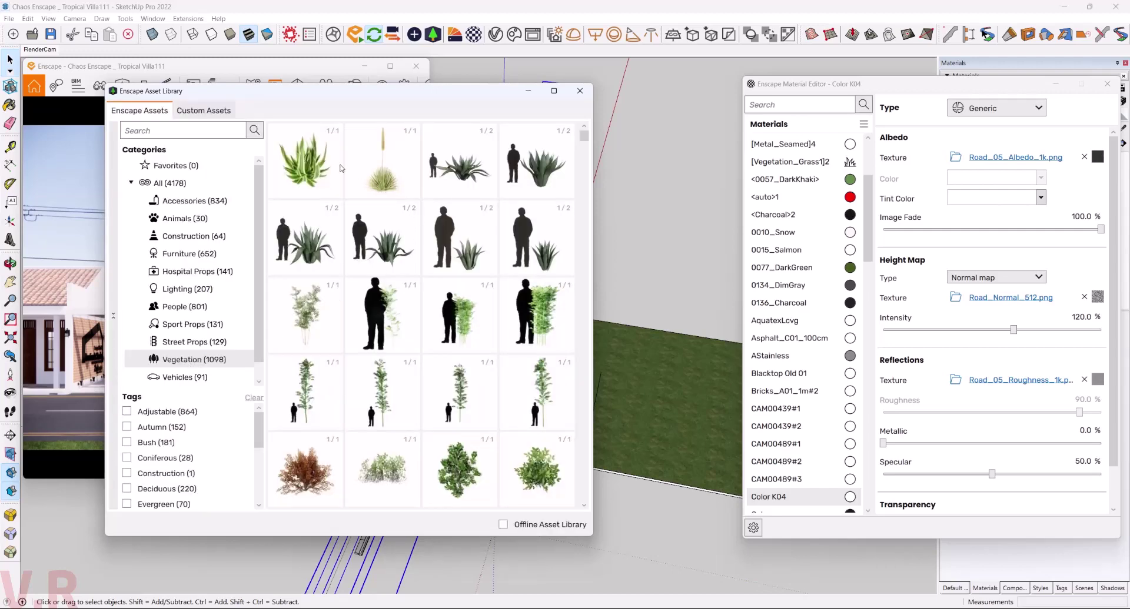
- Scroll through the 1098 Vegetation assets down to the broadleaf trees
scroll(514, 340, down, 3)
scroll(513, 340, down, 3)
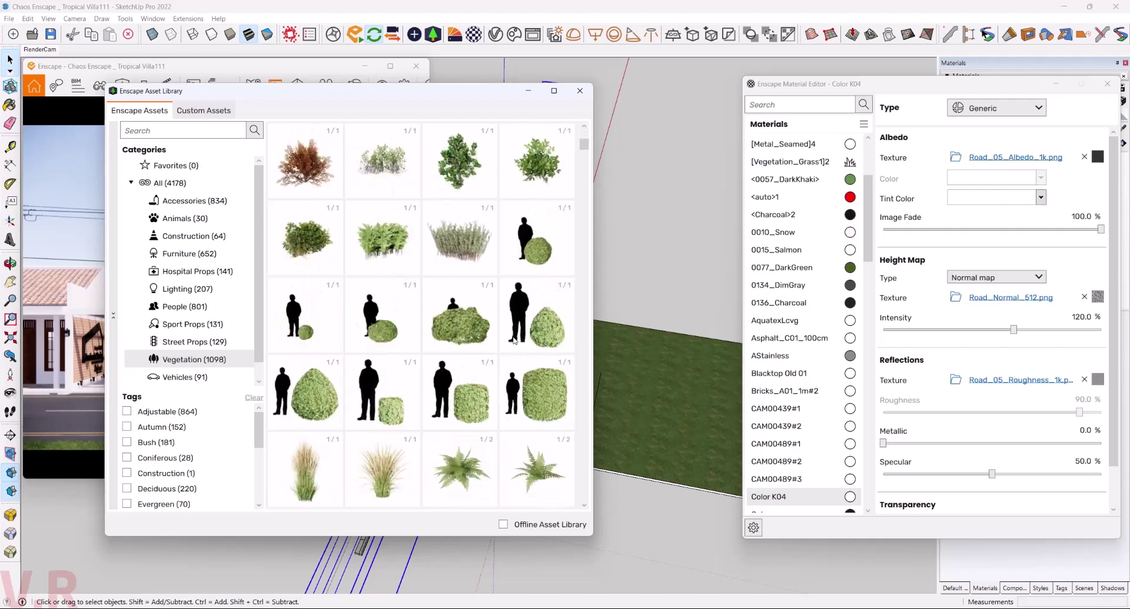
scroll(513, 341, down, 3)
scroll(513, 341, down, 2)
scroll(514, 341, down, 3)
scroll(514, 340, down, 3)
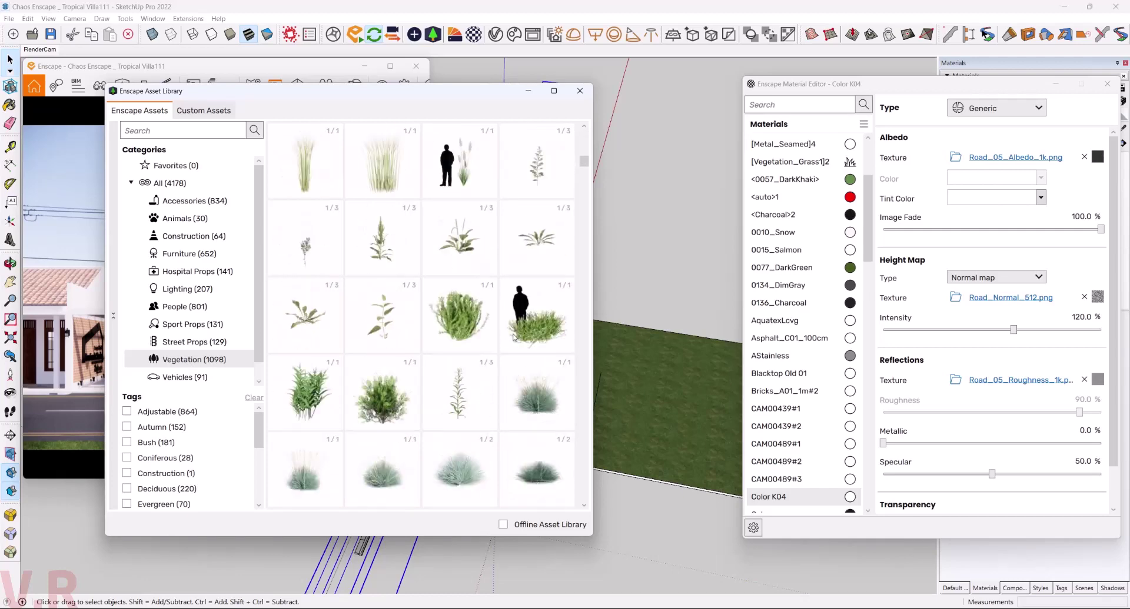
scroll(514, 339, down, 3)
scroll(514, 338, down, 3)
scroll(515, 337, down, 3)
scroll(514, 336, down, 3)
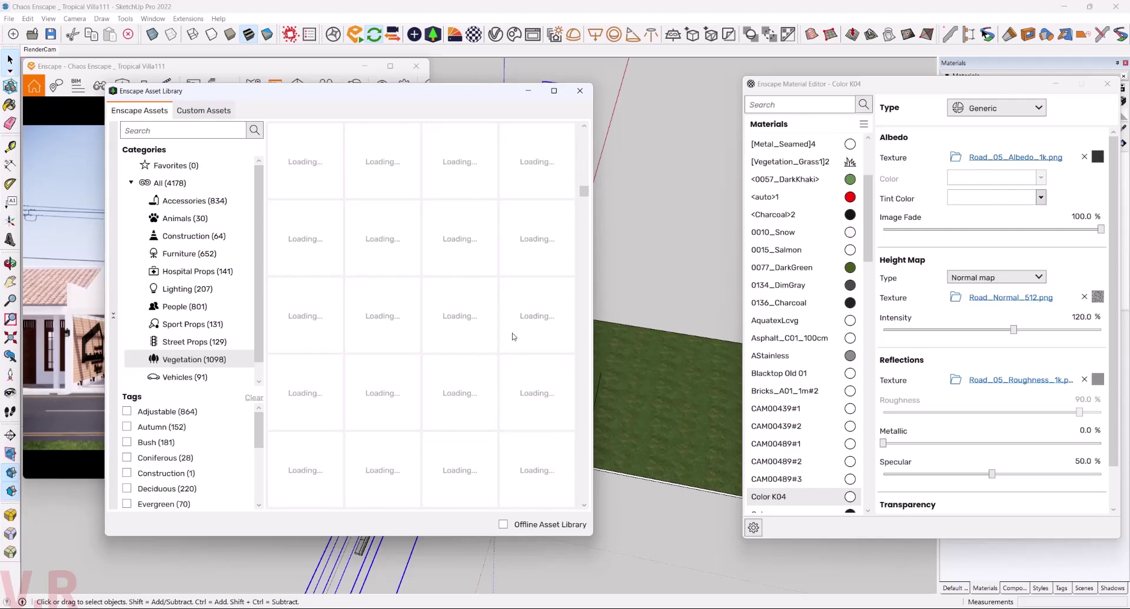
scroll(518, 301, down, 3)
scroll(523, 302, down, 3)
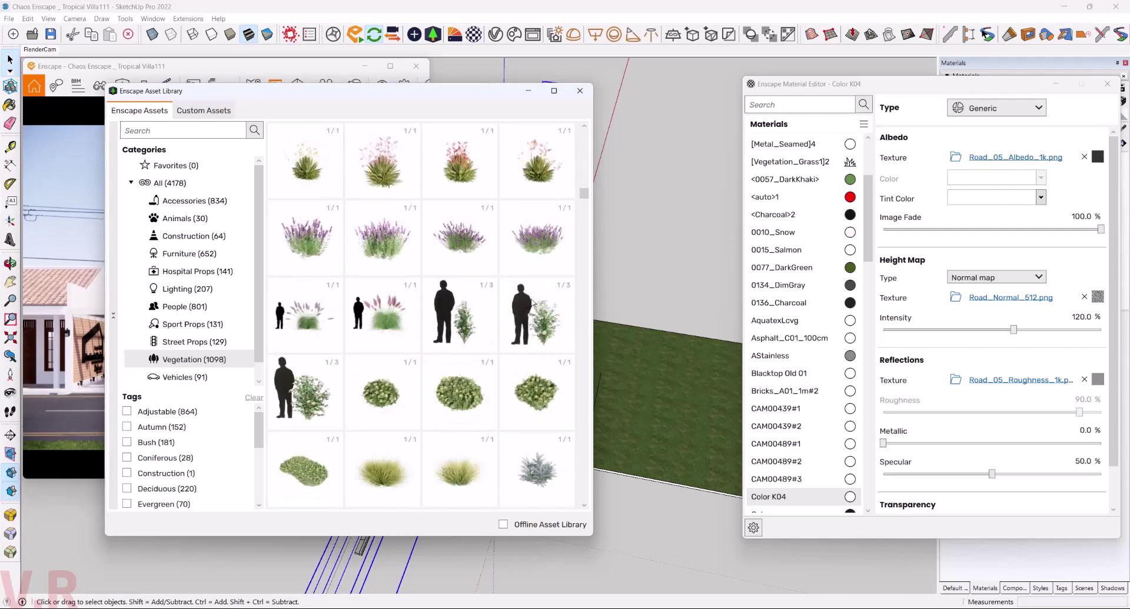
scroll(527, 301, down, 3)
scroll(531, 302, down, 3)
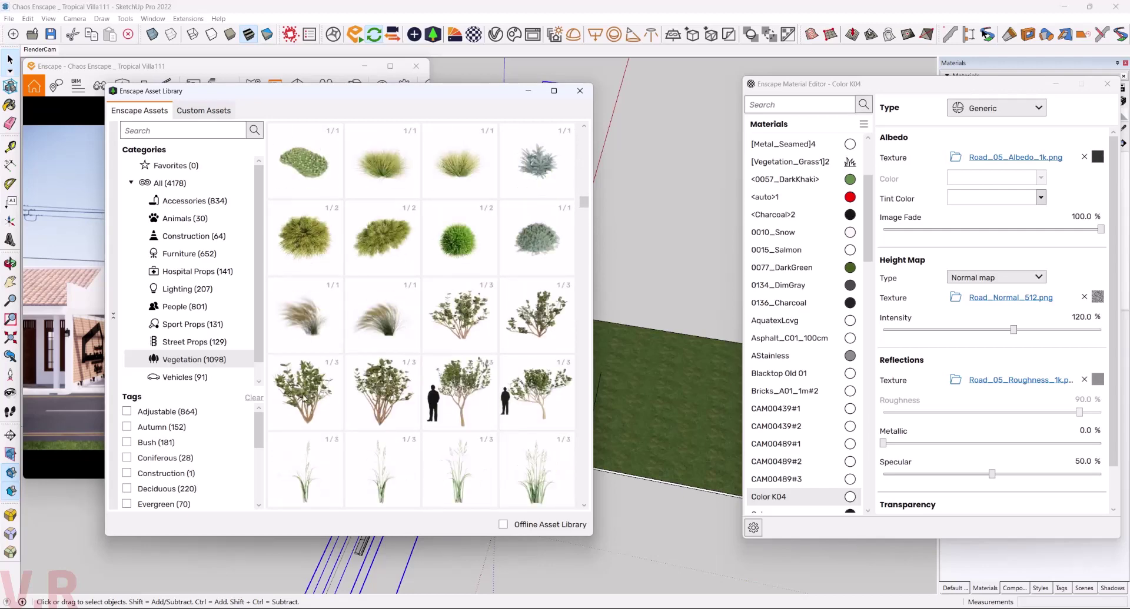
scroll(532, 411, down, 3)
scroll(532, 411, down, 3)
scroll(533, 412, down, 3)
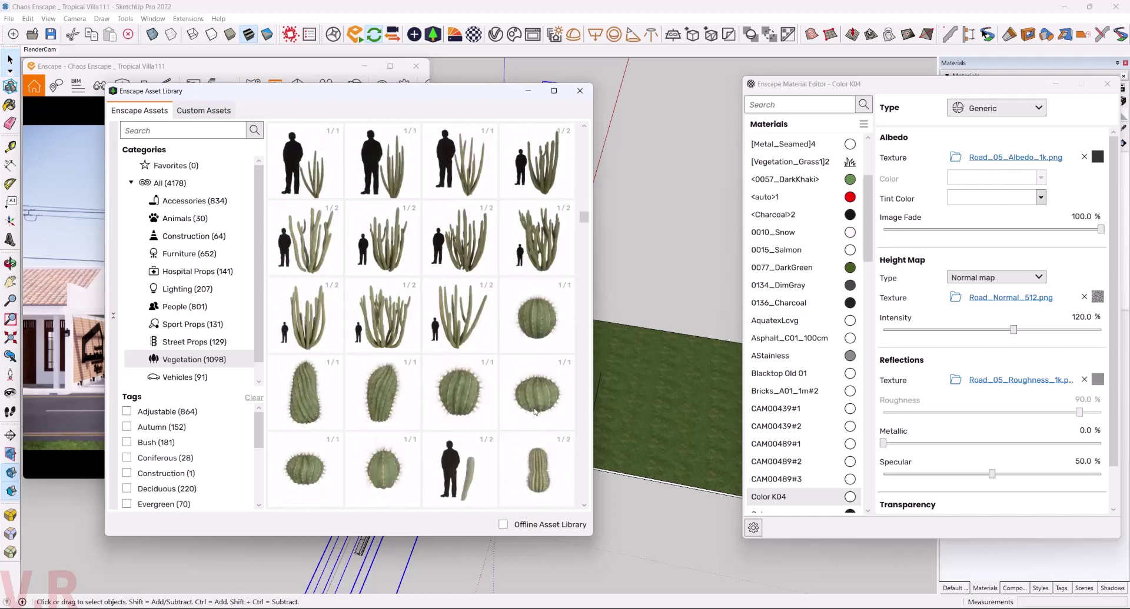
scroll(534, 412, down, 2)
scroll(534, 411, down, 2)
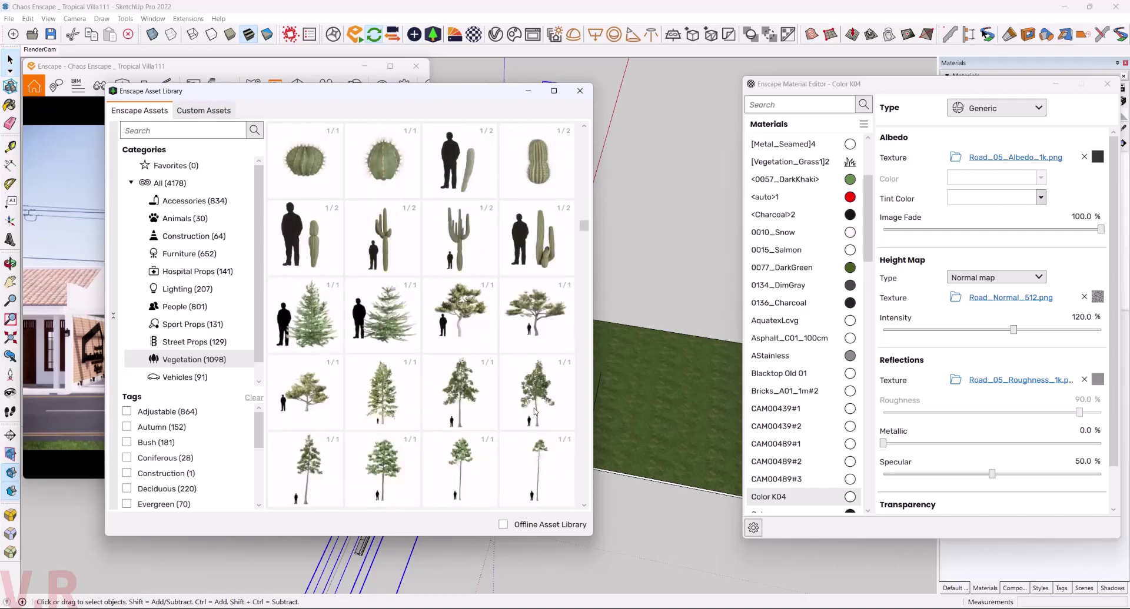
scroll(535, 412, down, 3)
scroll(535, 412, down, 3)
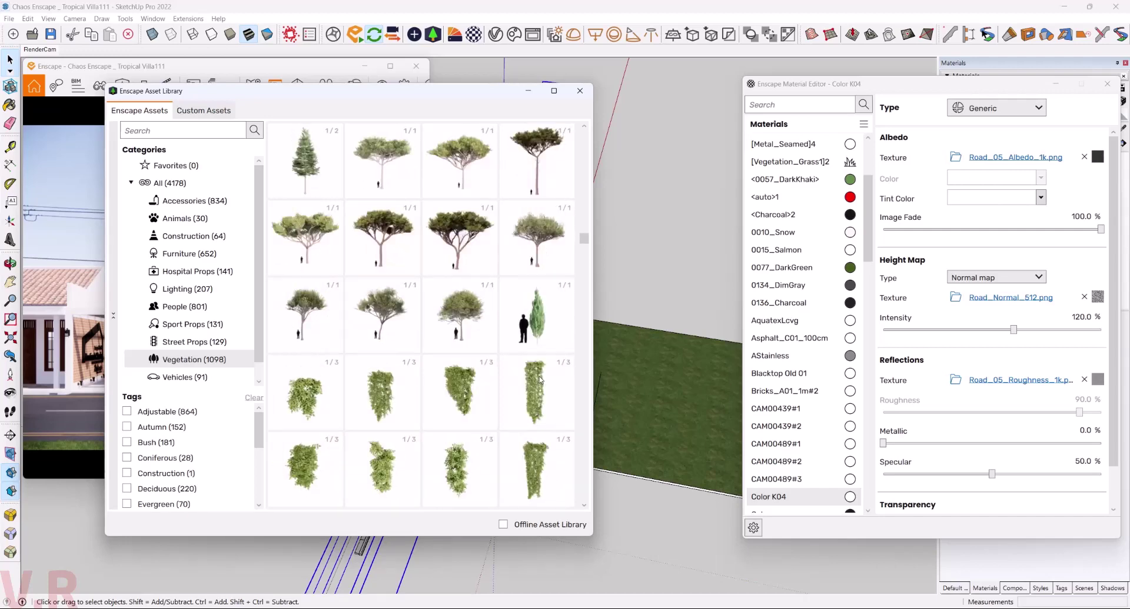
scroll(540, 379, down, 2)
scroll(540, 379, down, 2)
scroll(540, 380, down, 2)
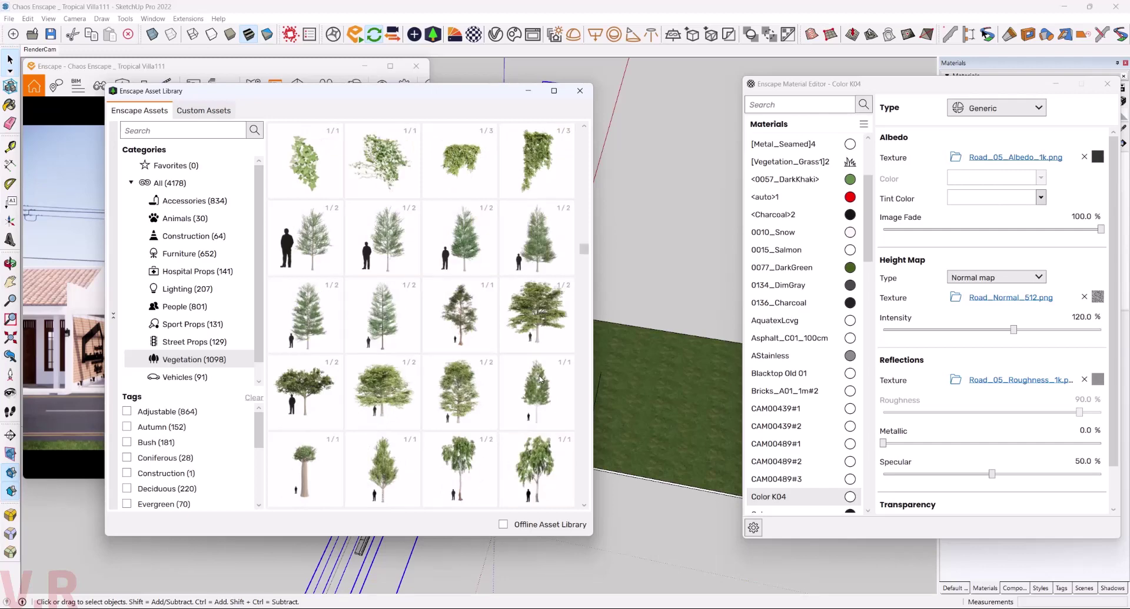
scroll(540, 380, down, 2)
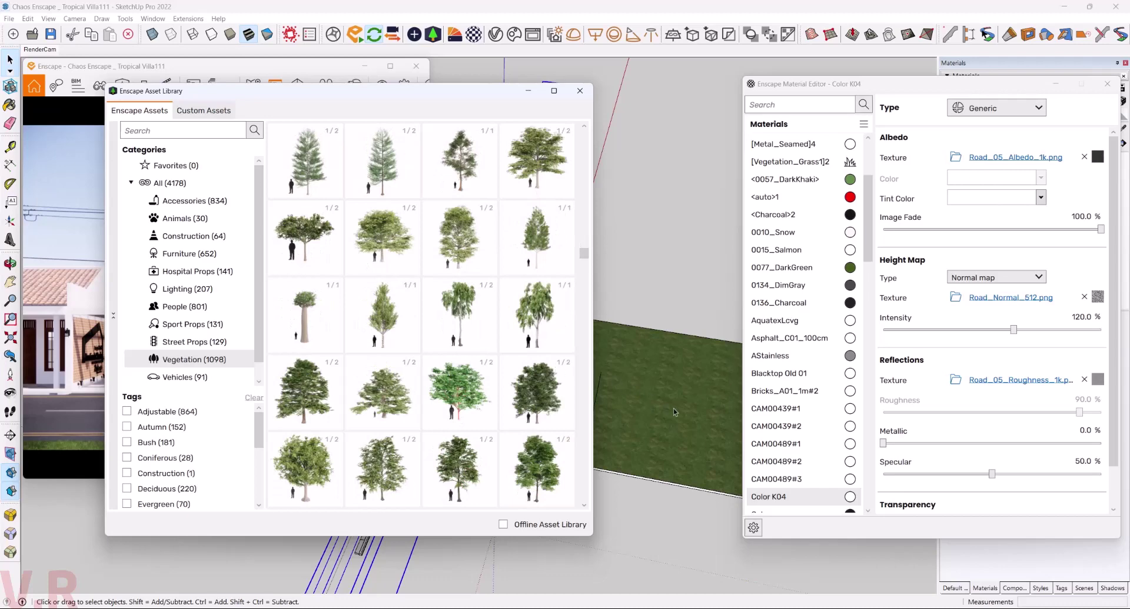
- Place a broadleaf tree asset on the lawn beside the road
click(544, 442)
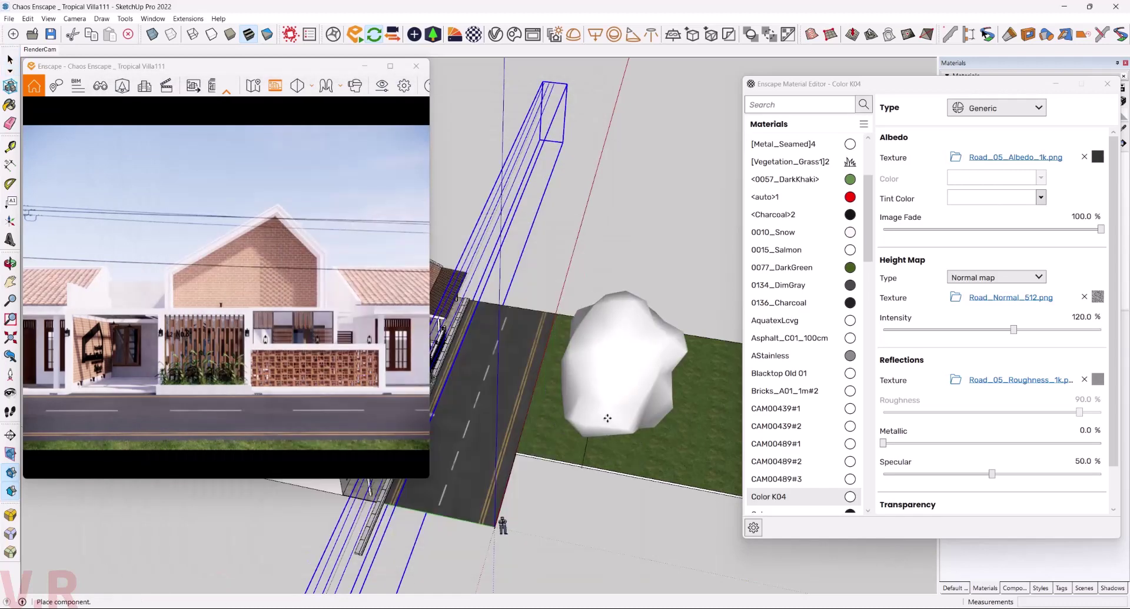
click(564, 447)
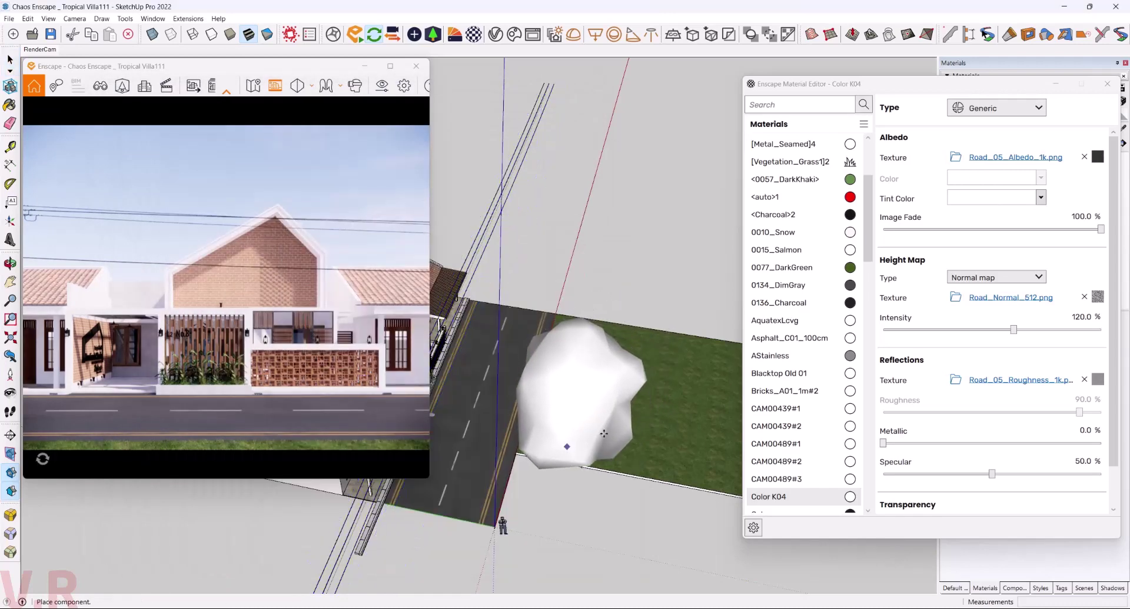
middle_drag(643, 420, 558, 456)
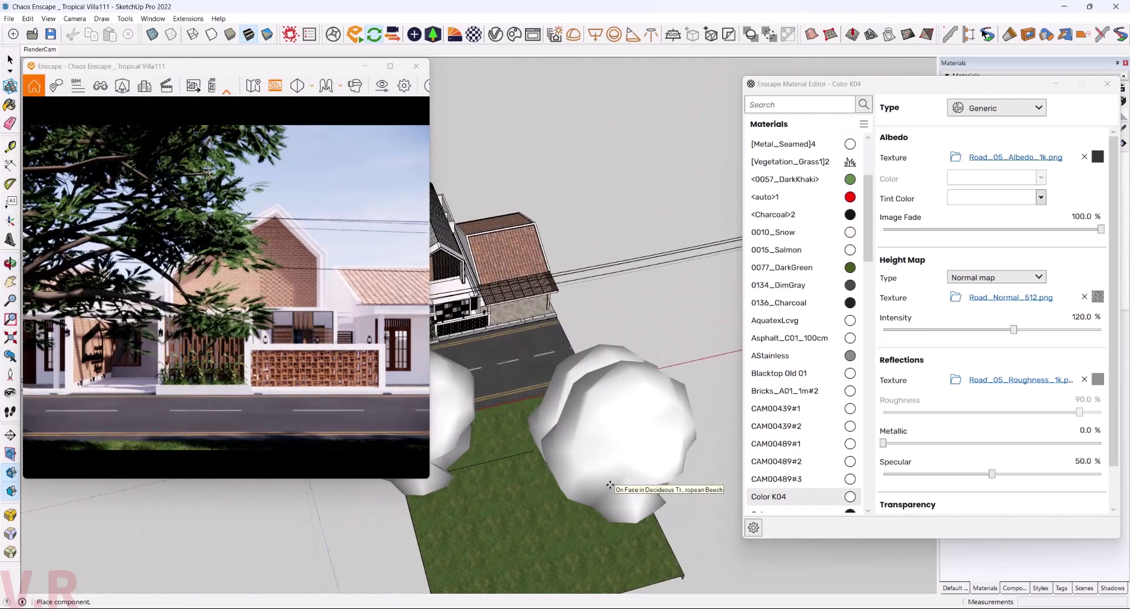
middle_drag(588, 488, 480, 382)
key(space)
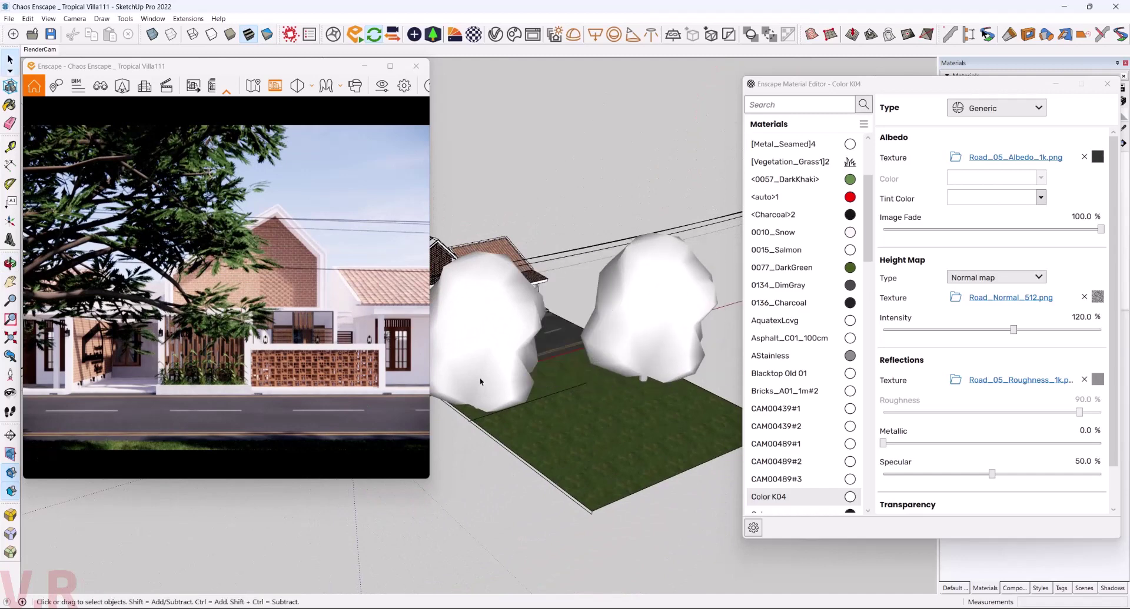
- Move the left tree to a new position on the lawn
click(478, 384)
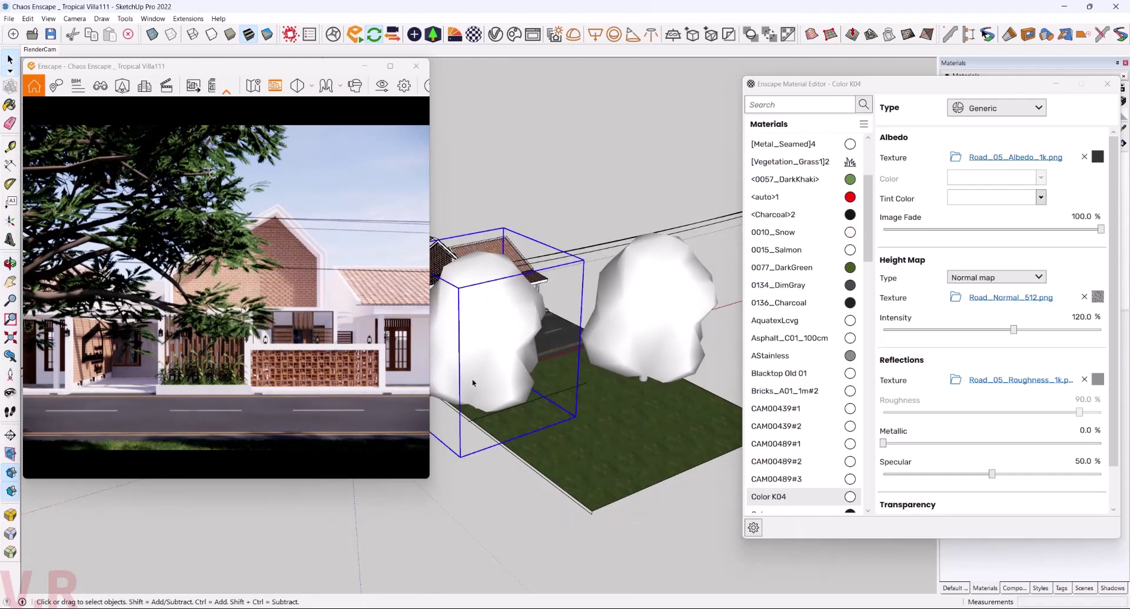
key(m)
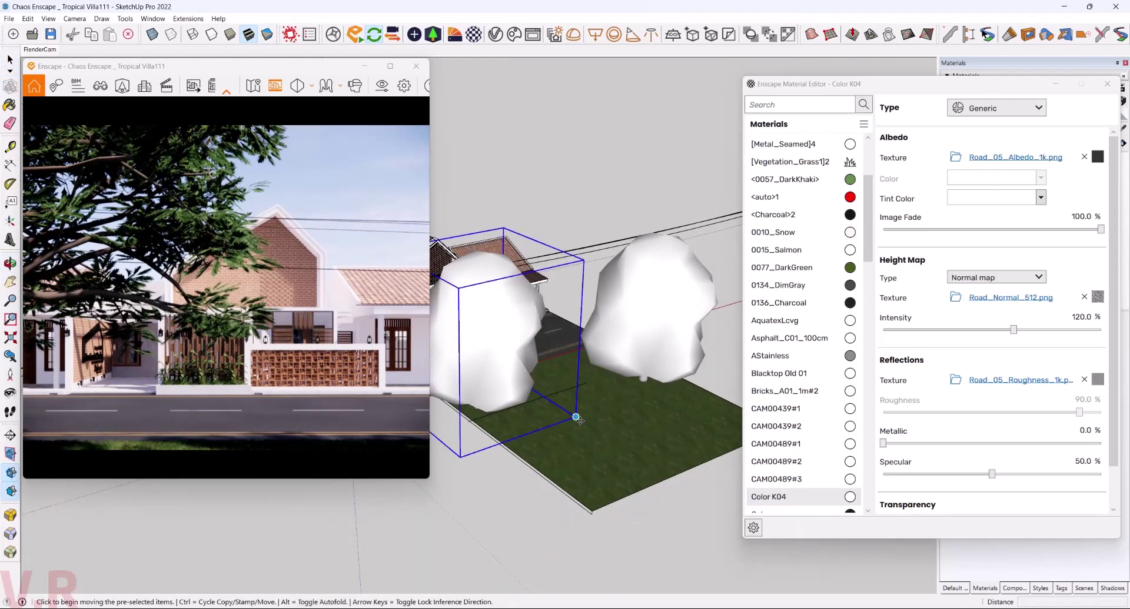
click(574, 416)
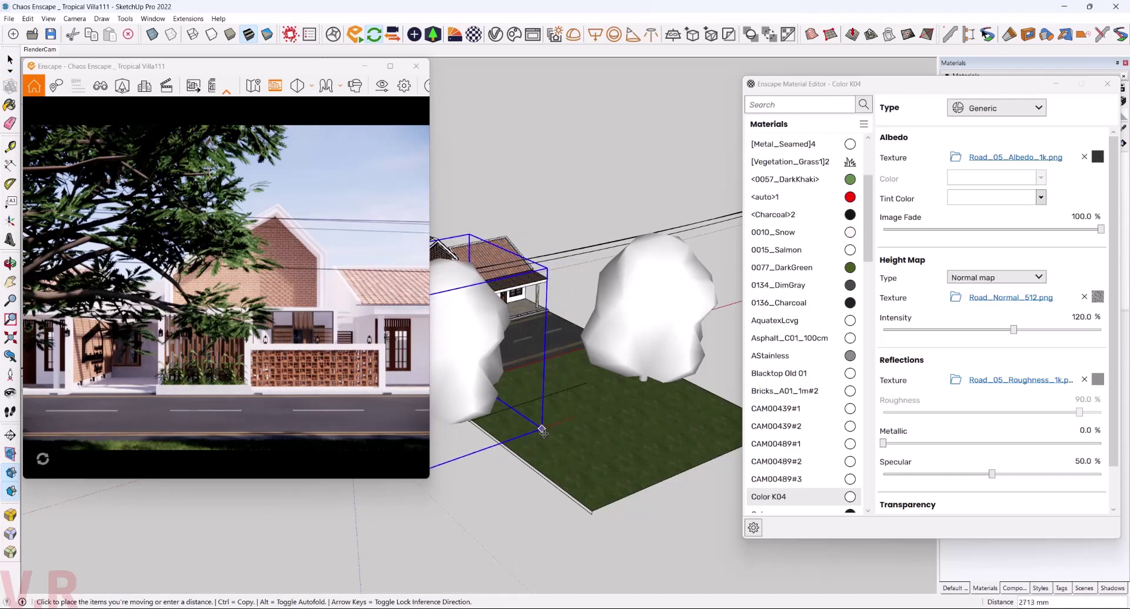
click(542, 431)
middle_drag(542, 430, 512, 439)
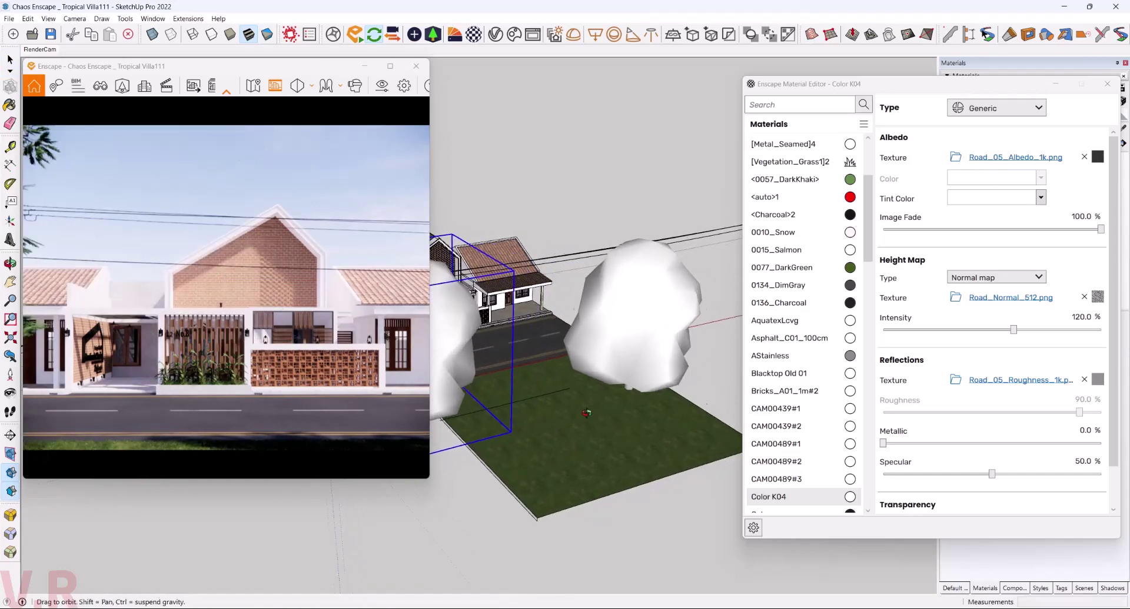
click(512, 438)
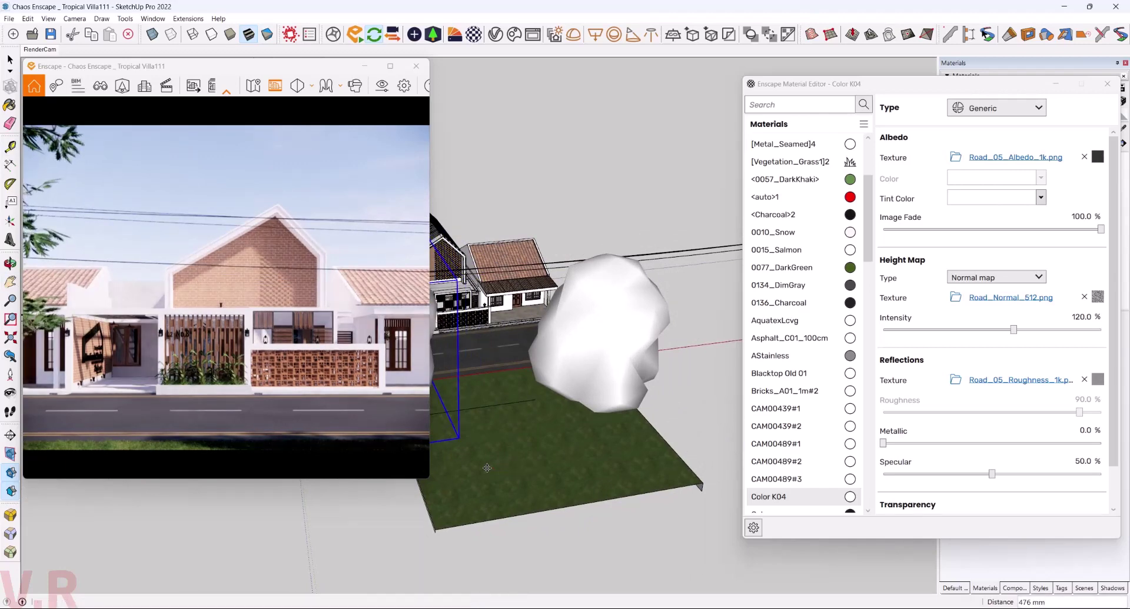
click(487, 468)
middle_drag(487, 468, 581, 536)
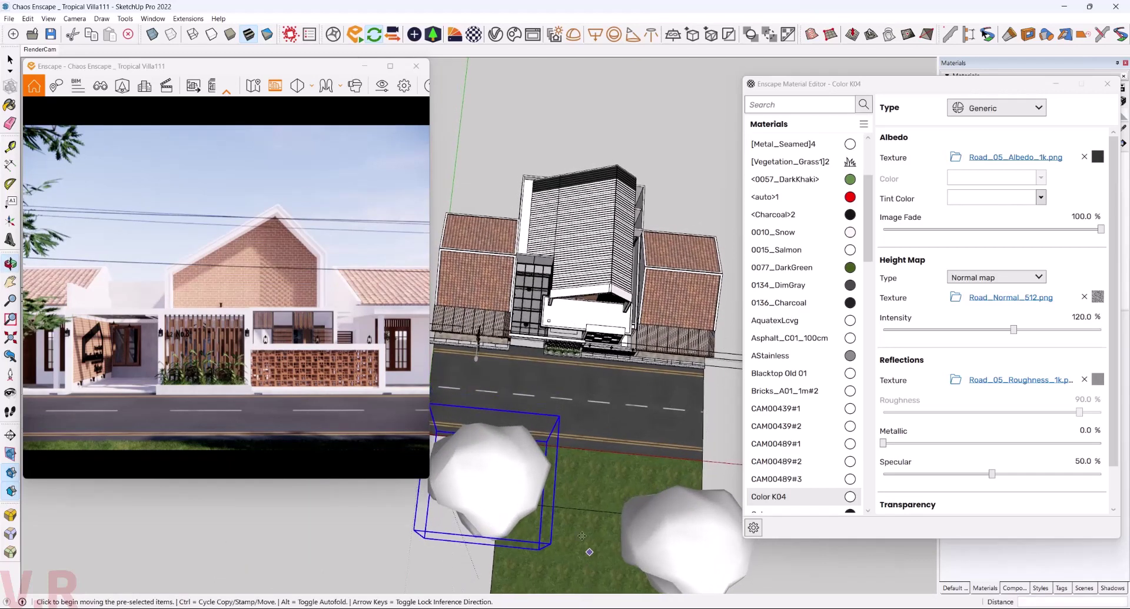
- Reposition that tree near the lawn's road edge
click(580, 482)
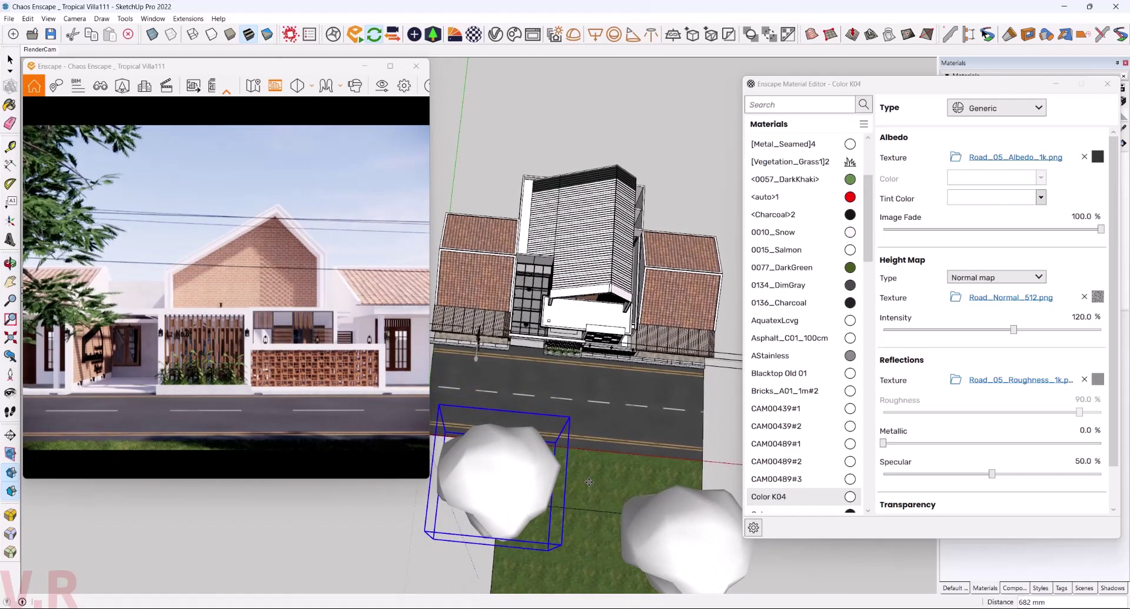
shift+middle_drag(586, 483, 606, 494)
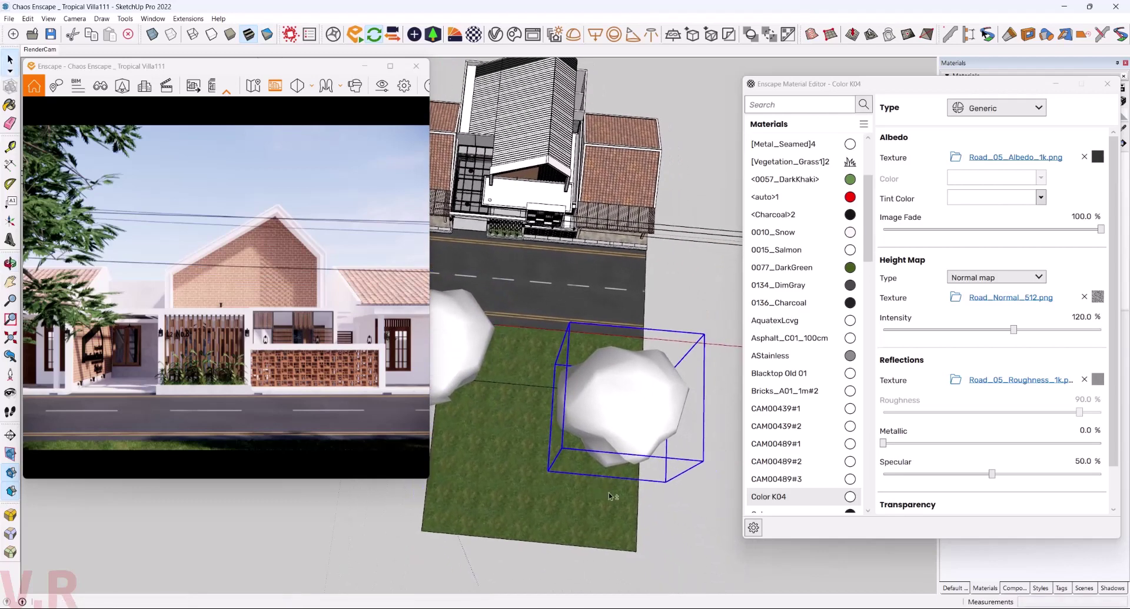
shift+middle_drag(608, 493, 604, 483)
click(605, 483)
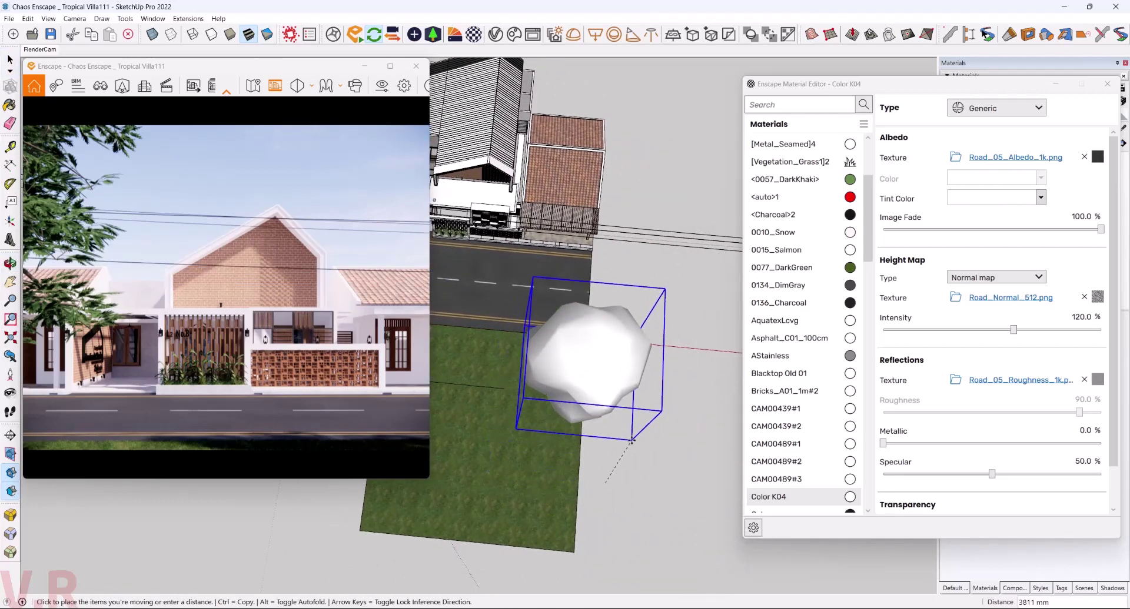
click(628, 441)
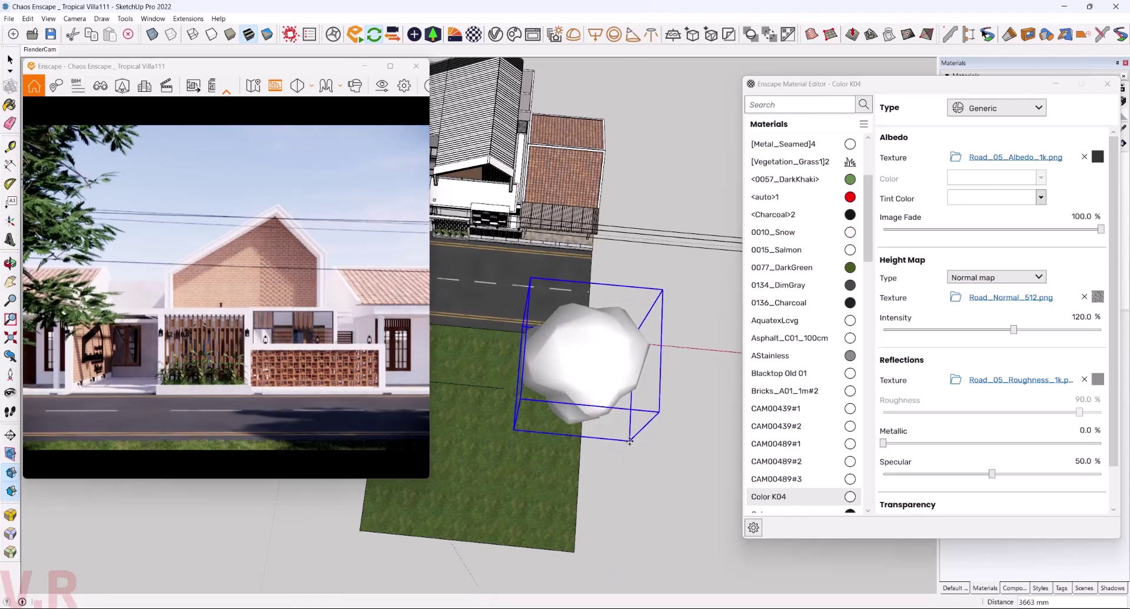
click(627, 444)
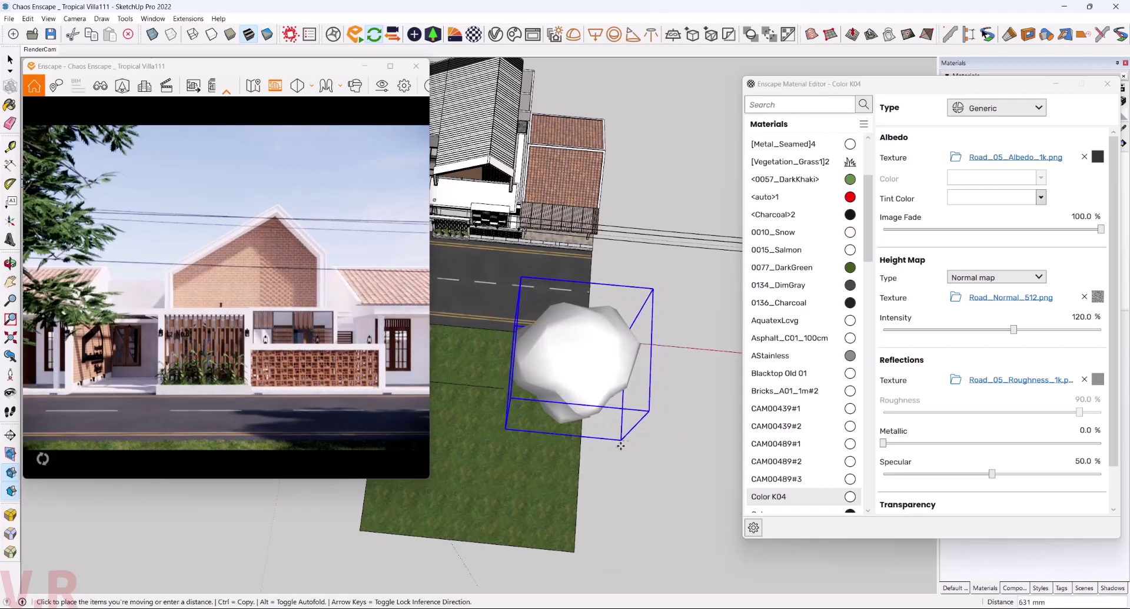
click(620, 446)
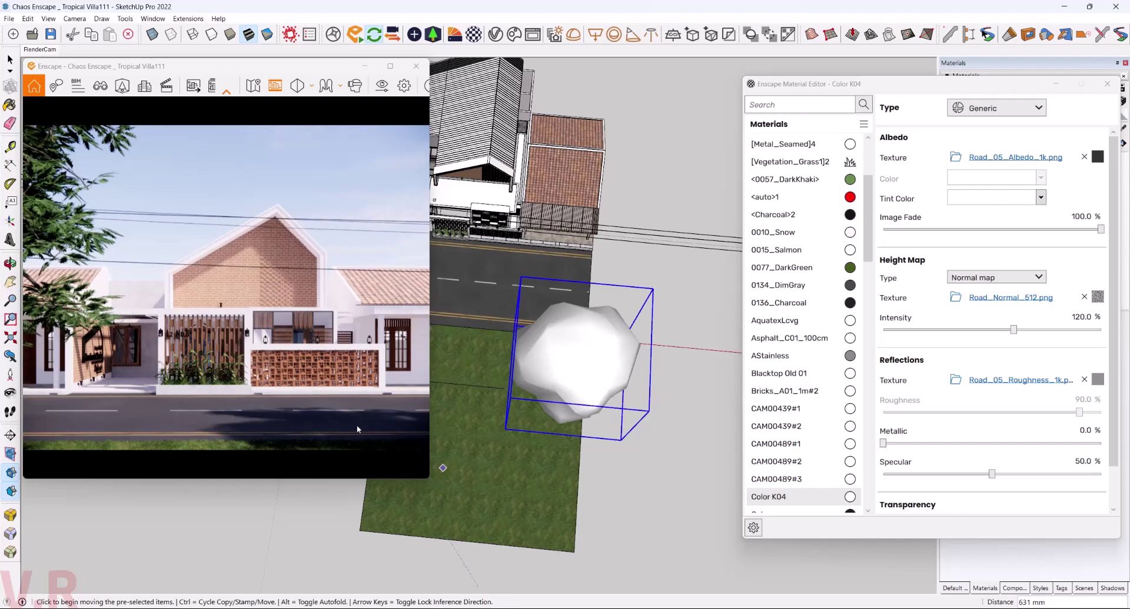
mouse_move(650, 492)
middle_down()
mouse_move(144, 141)
mouse_move(694, 429)
middle_up()
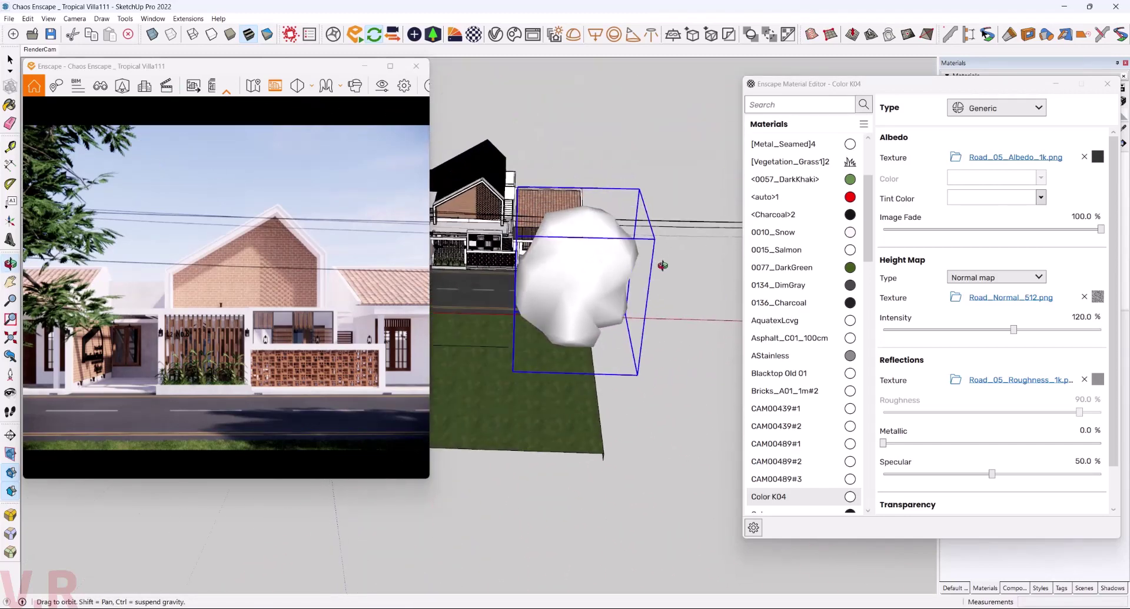
- Copy the shrub with Move and Ctrl to a spot further left on the lawn
click(639, 410)
key(ctrl)
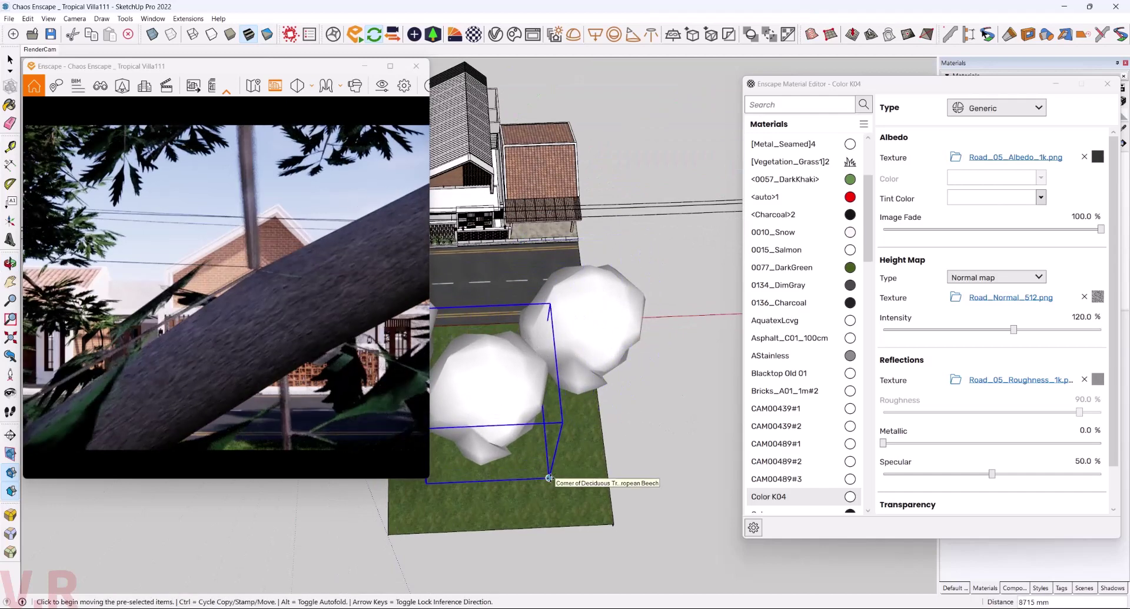
mouse_move(550, 475)
middle_down()
mouse_move(560, 437)
mouse_move(594, 465)
middle_up()
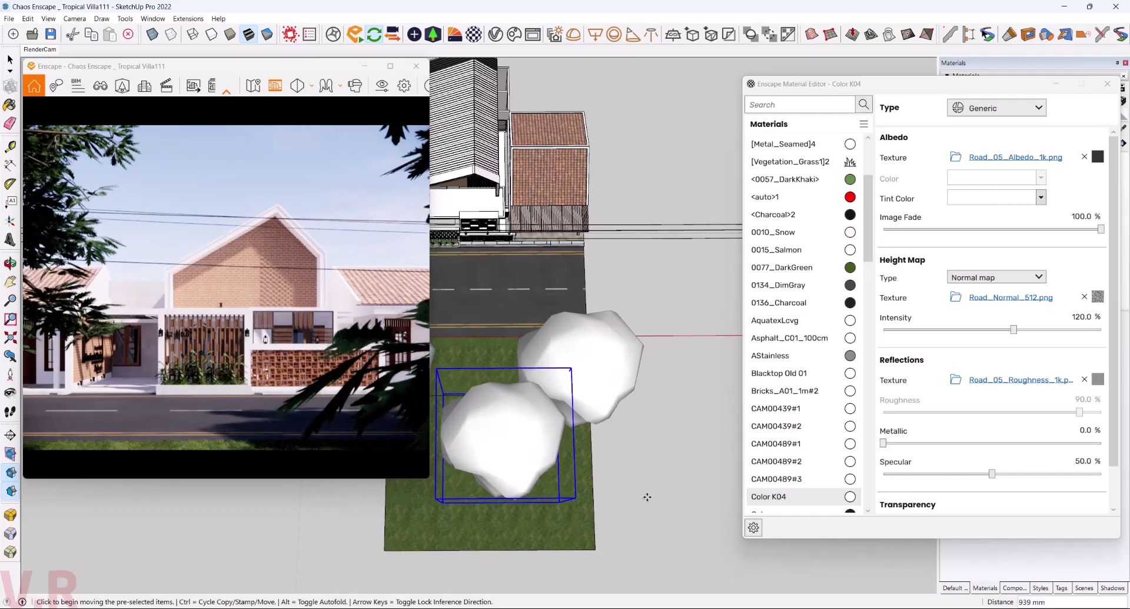
click(646, 501)
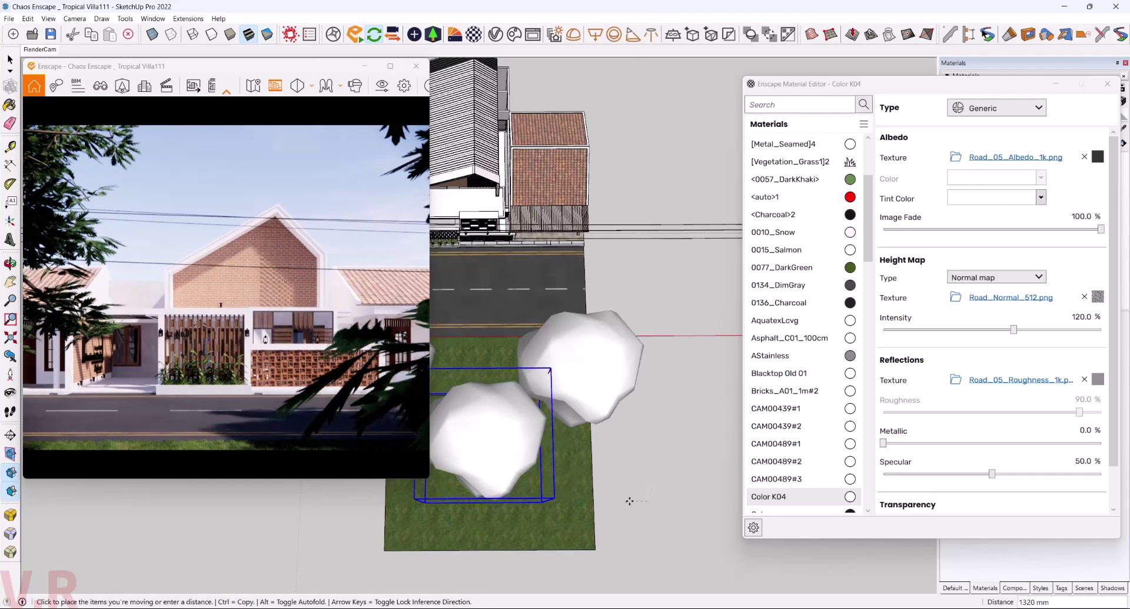
click(640, 503)
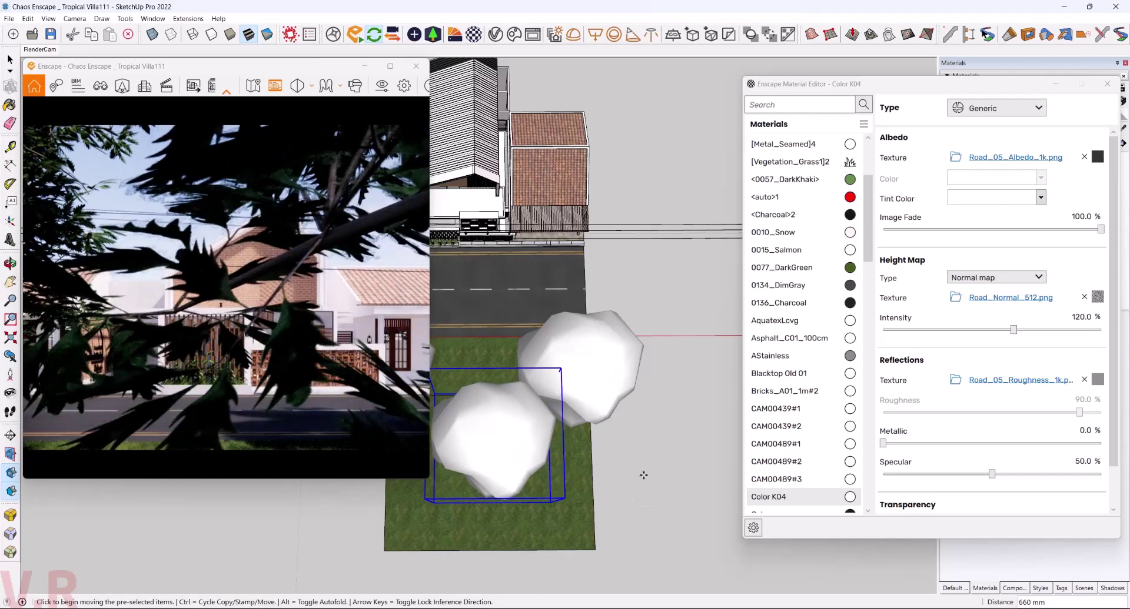
mouse_move(643, 475)
middle_down()
mouse_move(460, 511)
mouse_move(616, 336)
mouse_move(616, 304)
mouse_move(611, 499)
mouse_move(441, 487)
middle_up()
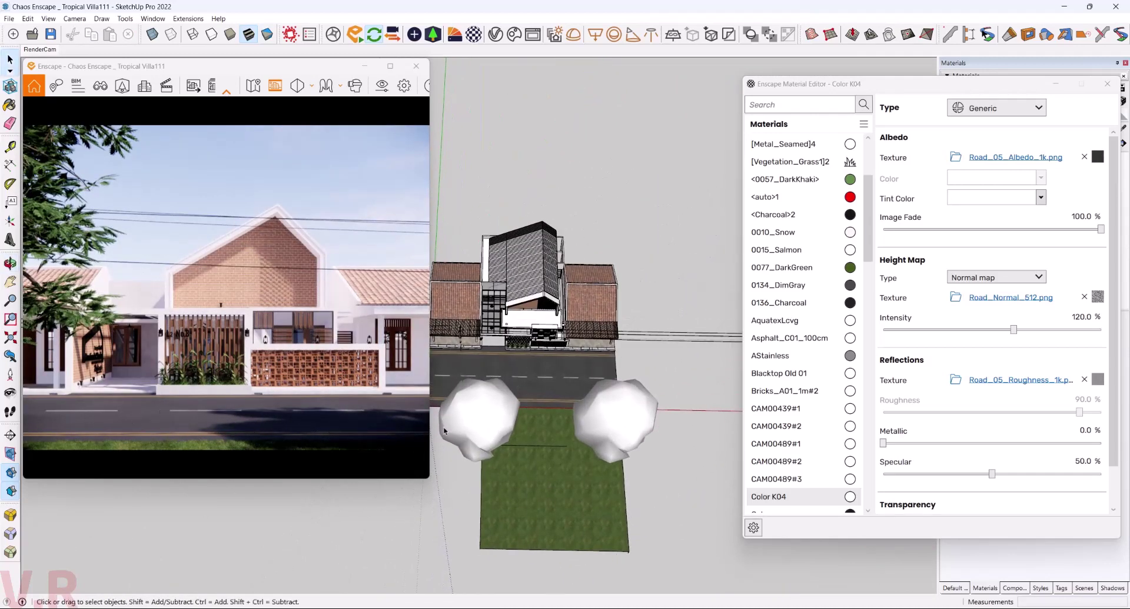
- Move the right-hand bush to its new spot along the lawn's road edge
click(587, 451)
key(m)
middle_drag(587, 450, 597, 550)
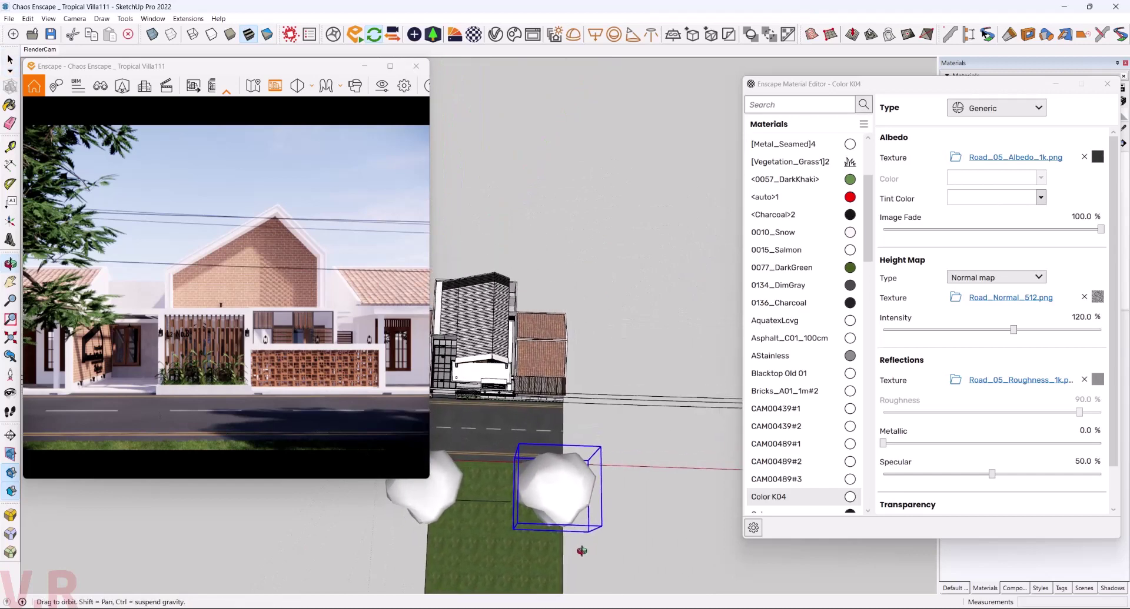
click(597, 549)
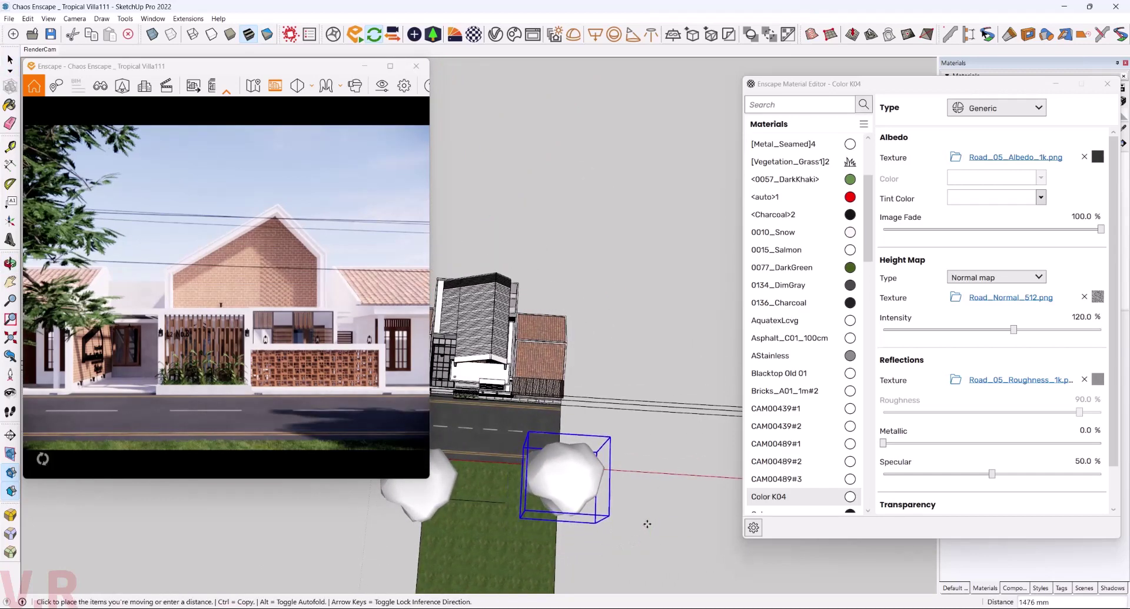
click(647, 525)
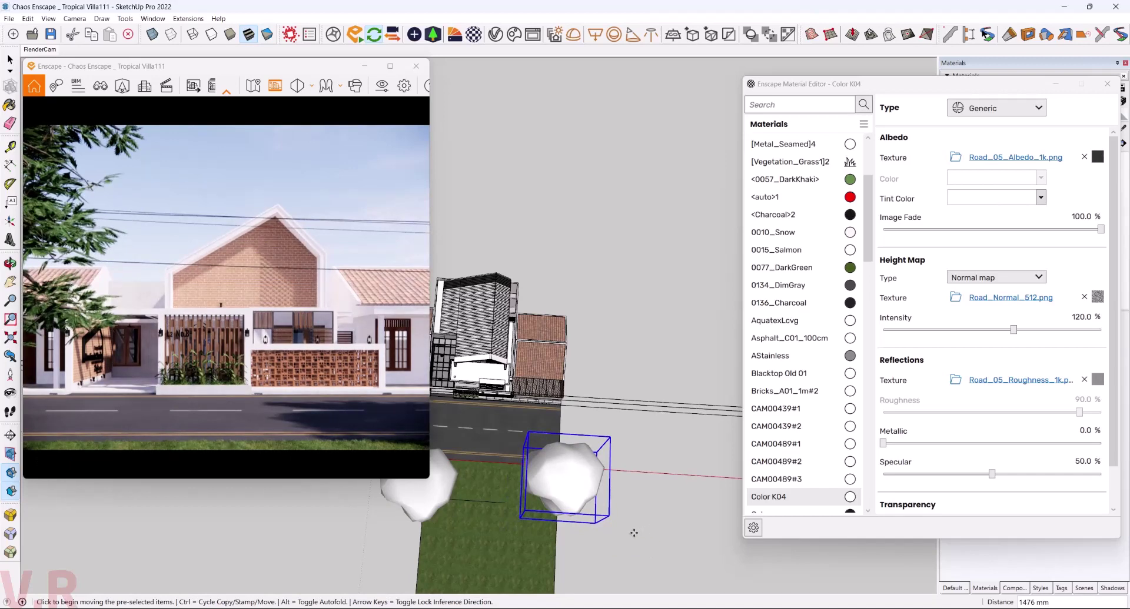
middle_drag(549, 530, 644, 415)
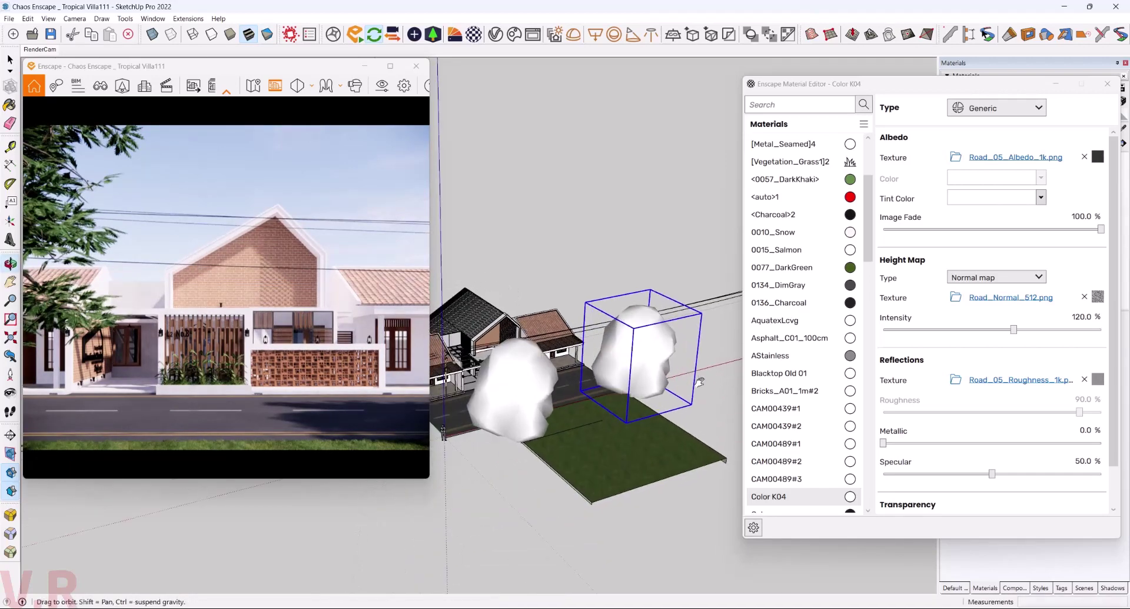
key(space)
scroll(641, 415, up, 2)
scroll(630, 416, up, 3)
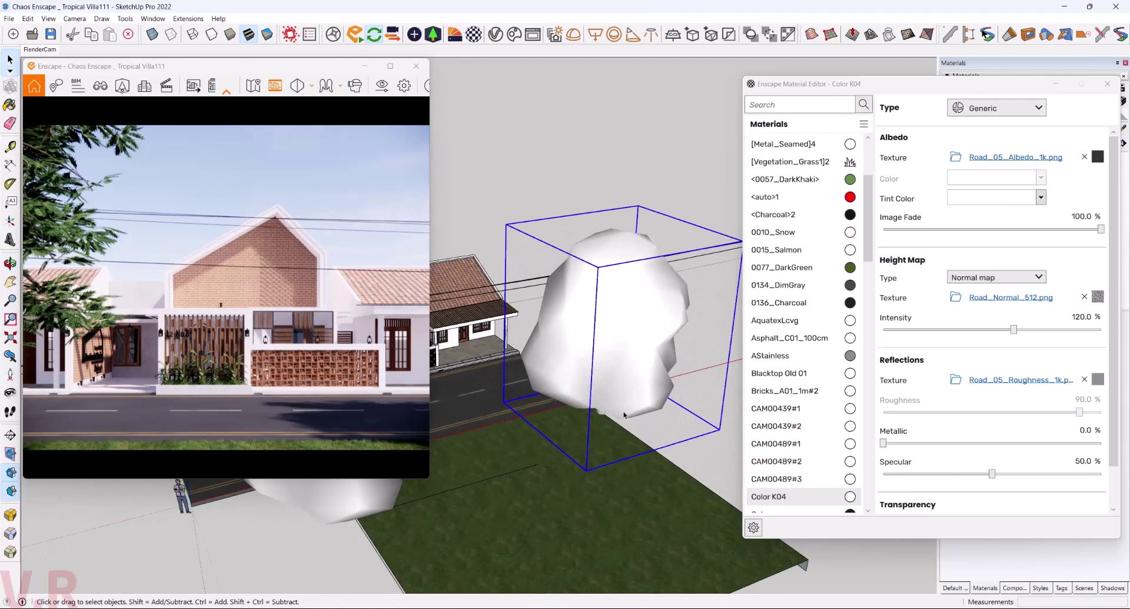
click(432, 33)
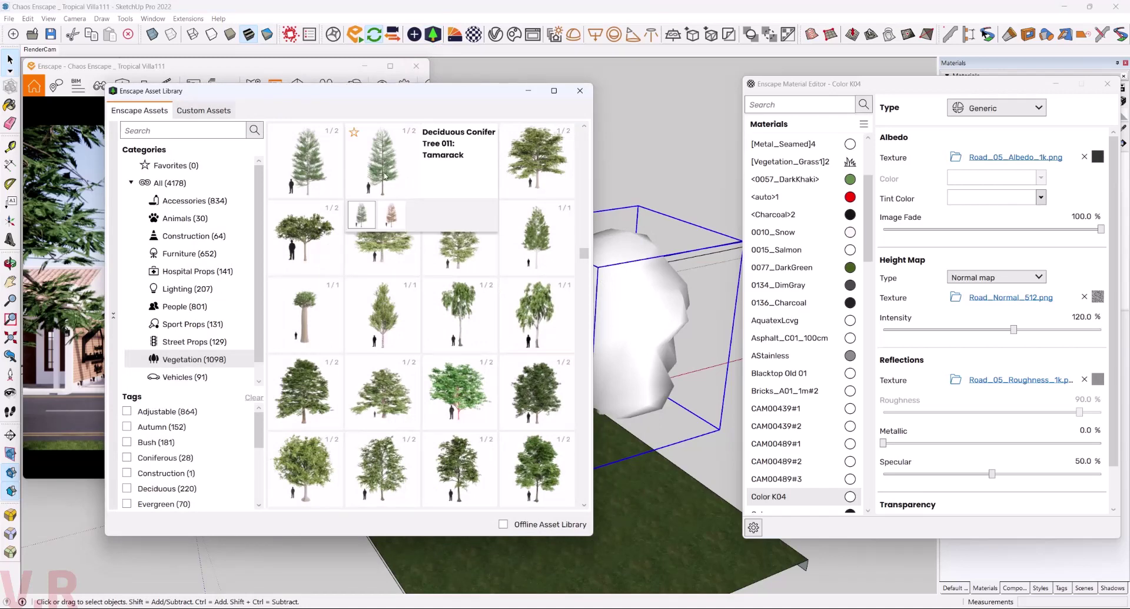
- Place two copies of a slender conical Vegetation tree on the lawn, then return to the front scene
click(412, 182)
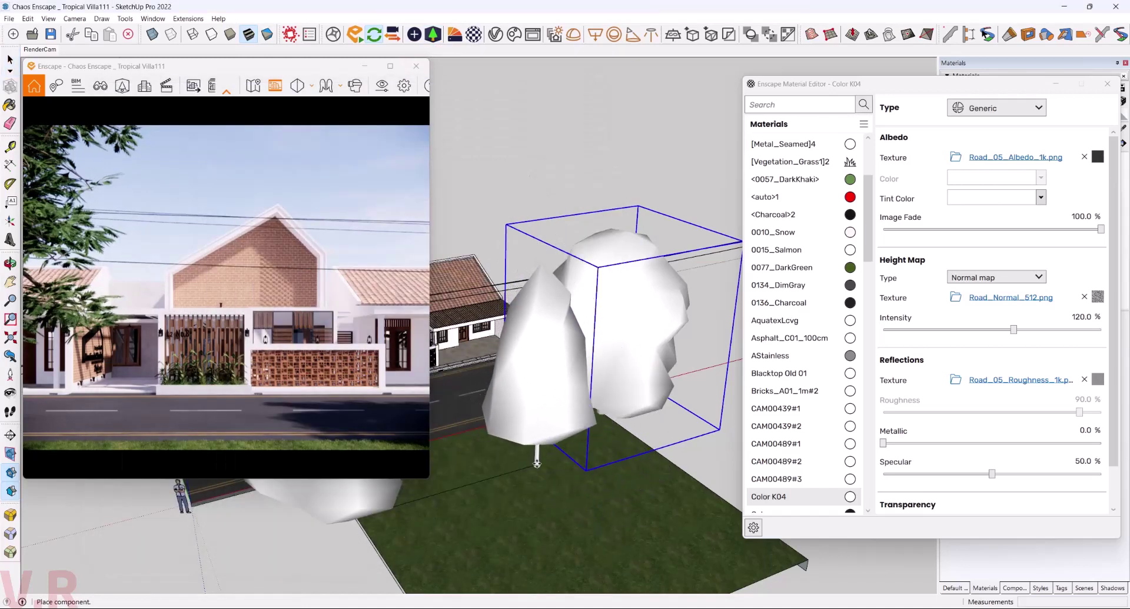
click(536, 464)
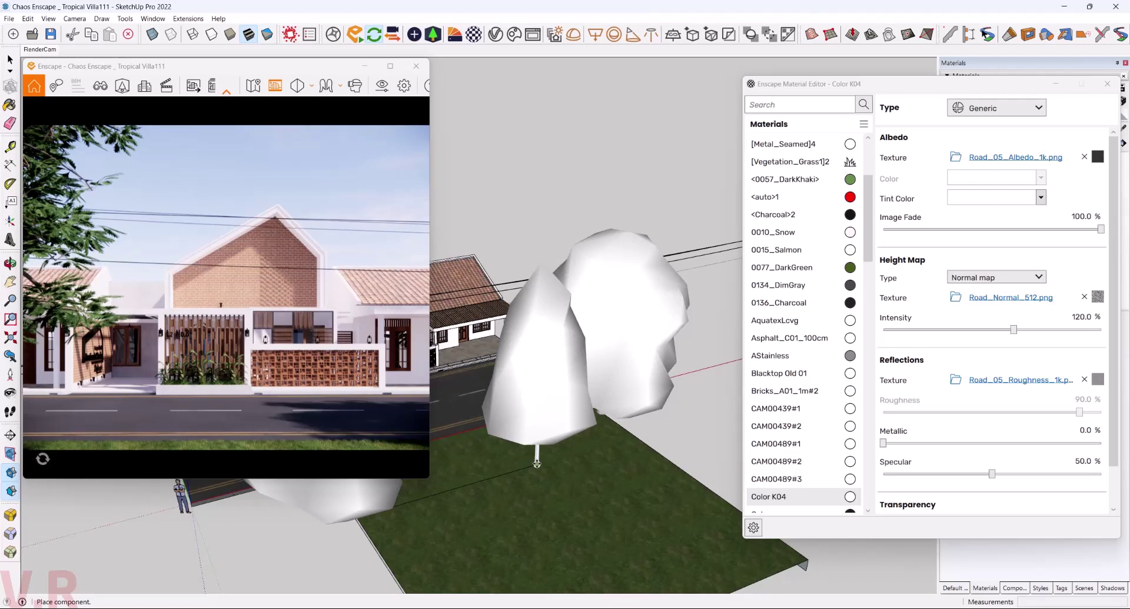
click(537, 464)
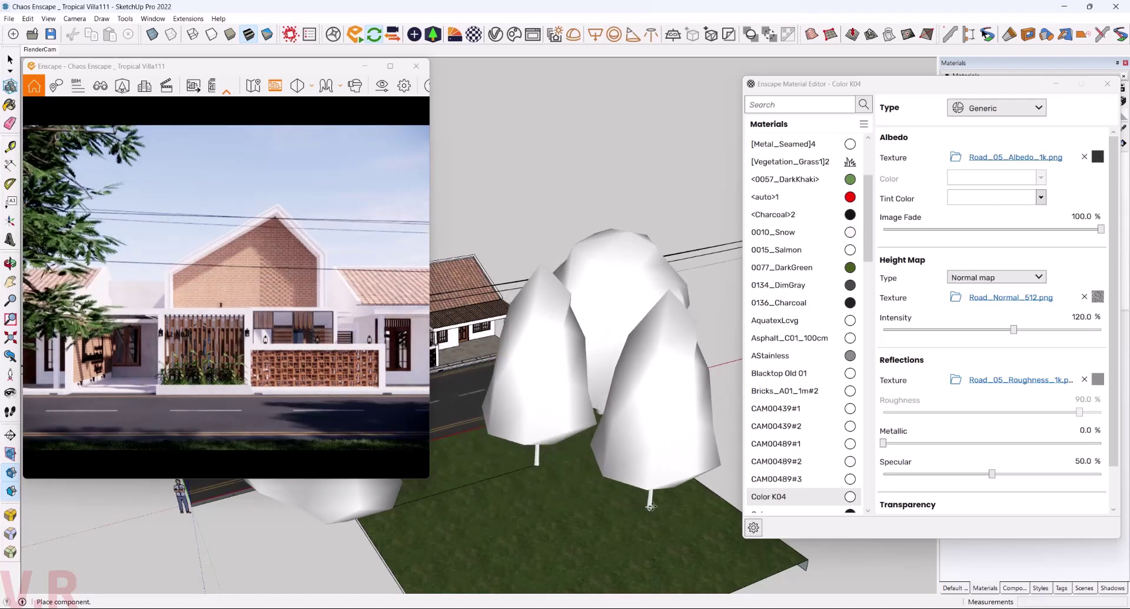
mouse_move(650, 506)
middle_down()
mouse_move(520, 351)
mouse_move(199, 124)
middle_up()
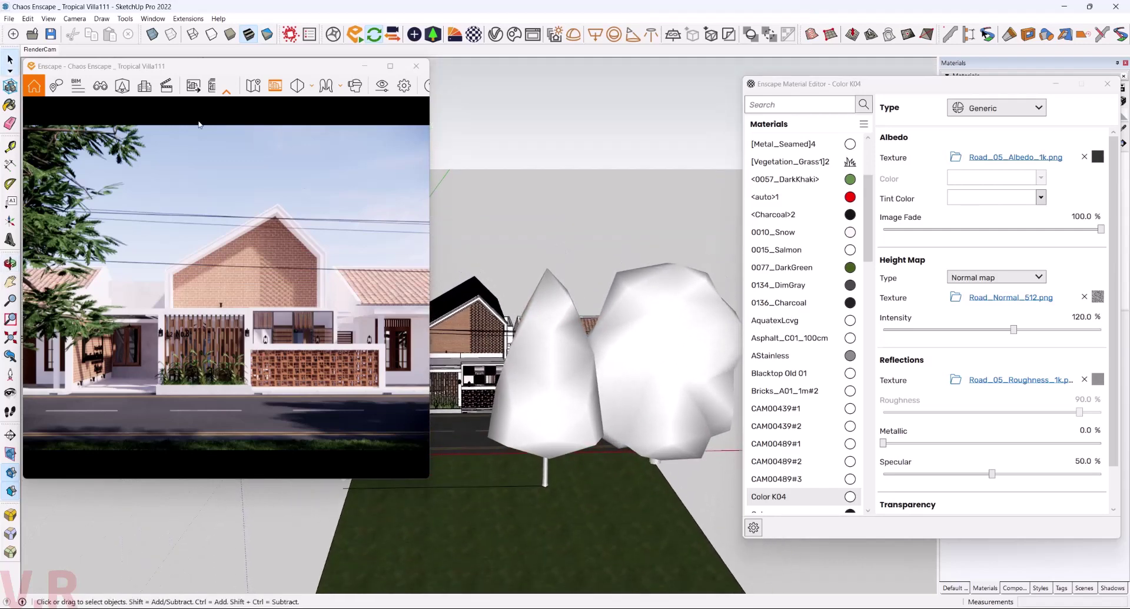
click(44, 52)
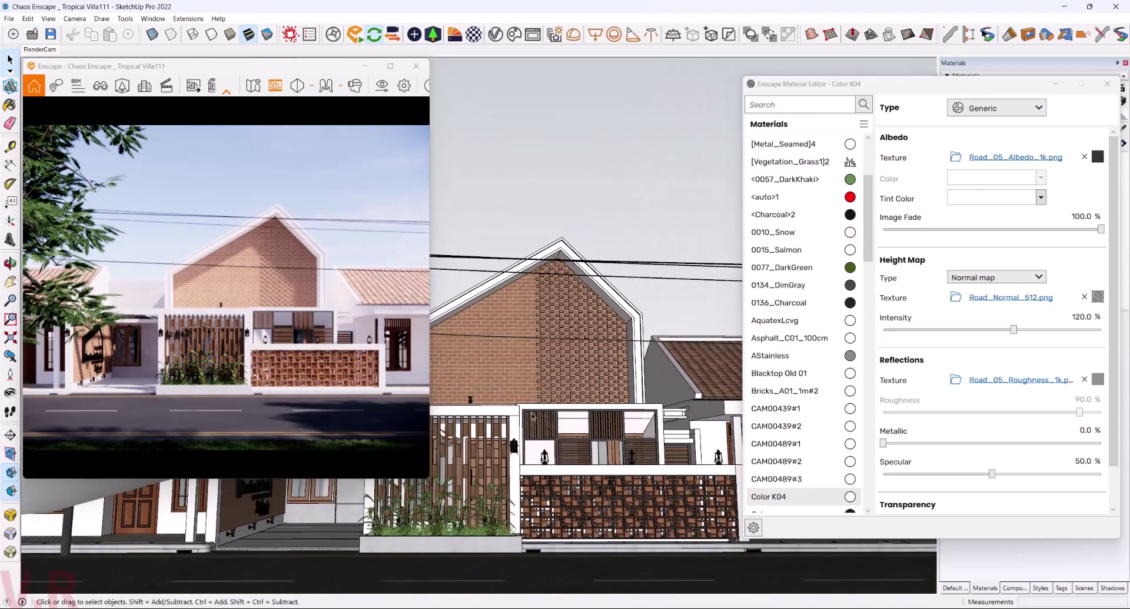
- Shift one slender conical tree about 282 mm further left on the lawn
mouse_move(628, 415)
middle_down()
mouse_move(555, 316)
mouse_move(577, 377)
middle_up()
key(m)
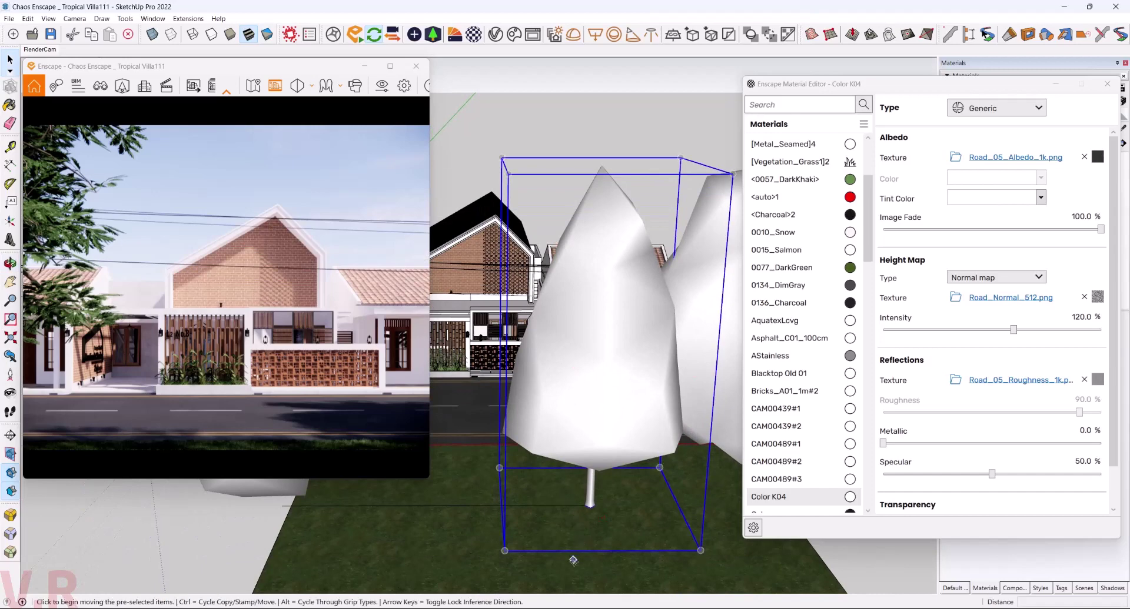
click(597, 546)
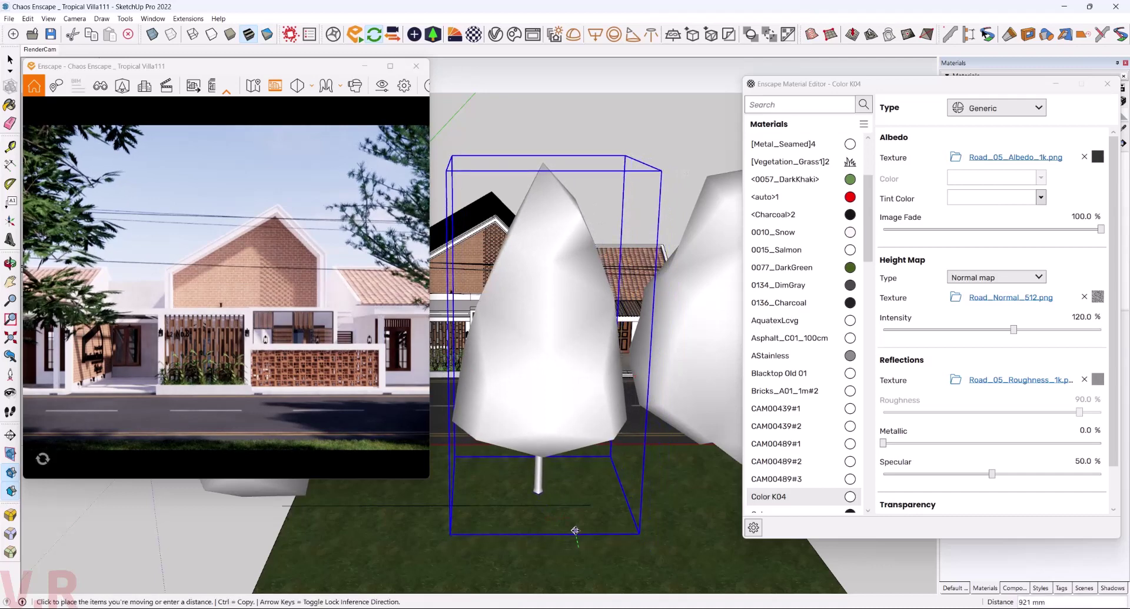
click(575, 530)
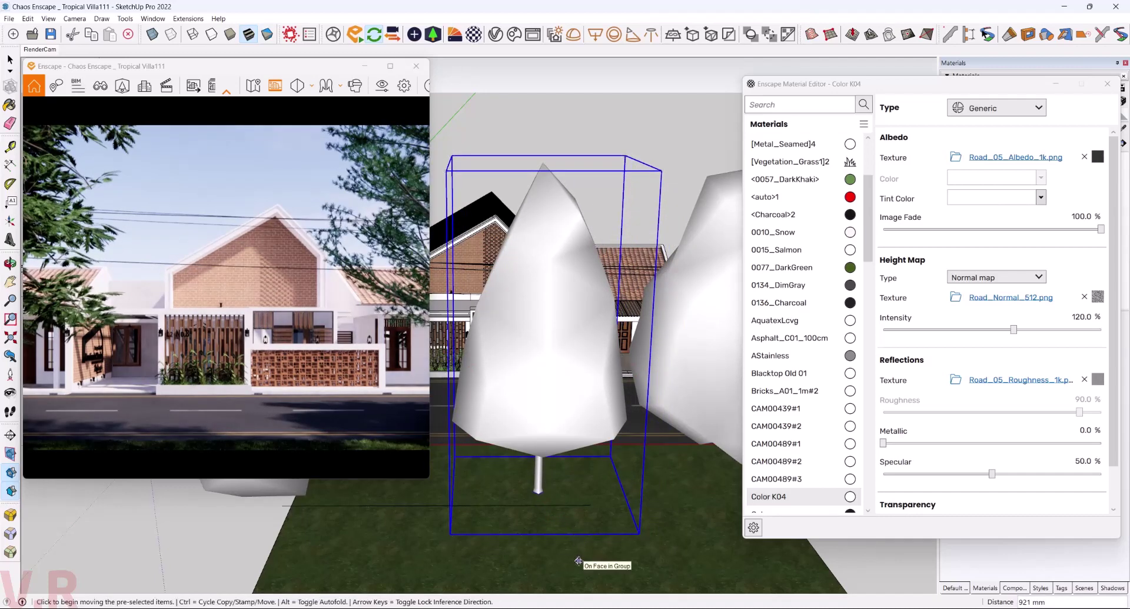
click(580, 560)
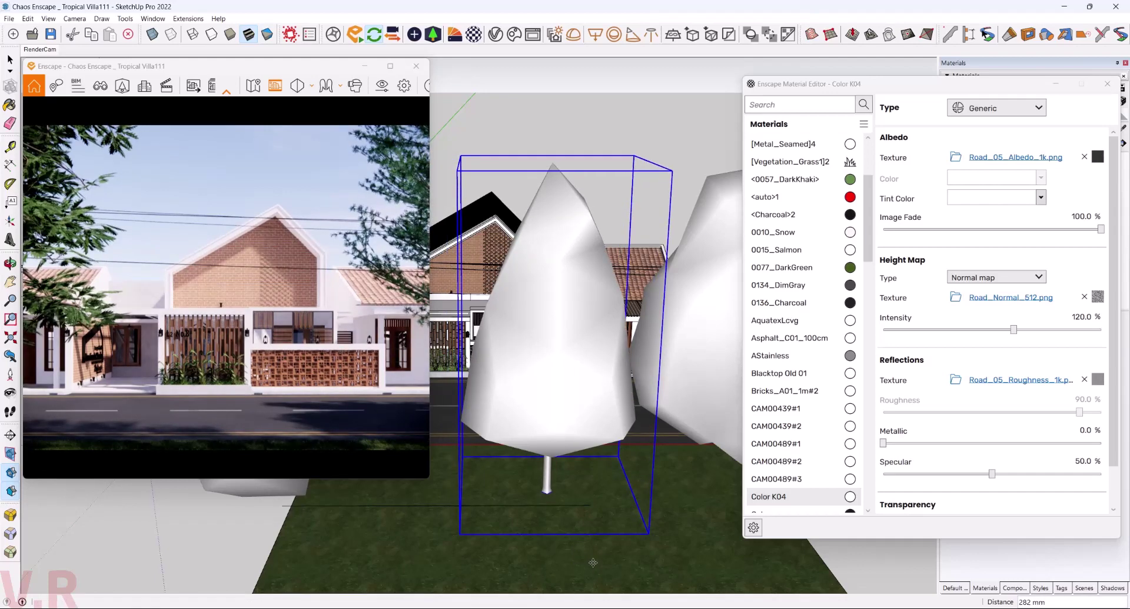
middle_drag(561, 529, 594, 506)
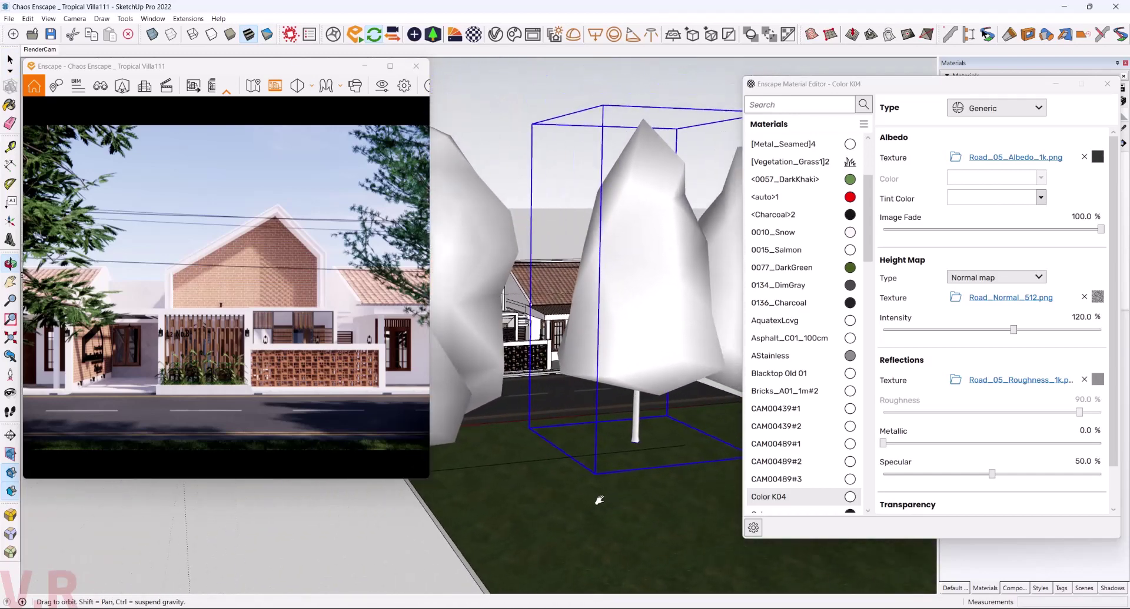
mouse_move(594, 506)
middle_down()
mouse_move(610, 450)
mouse_move(600, 451)
middle_up()
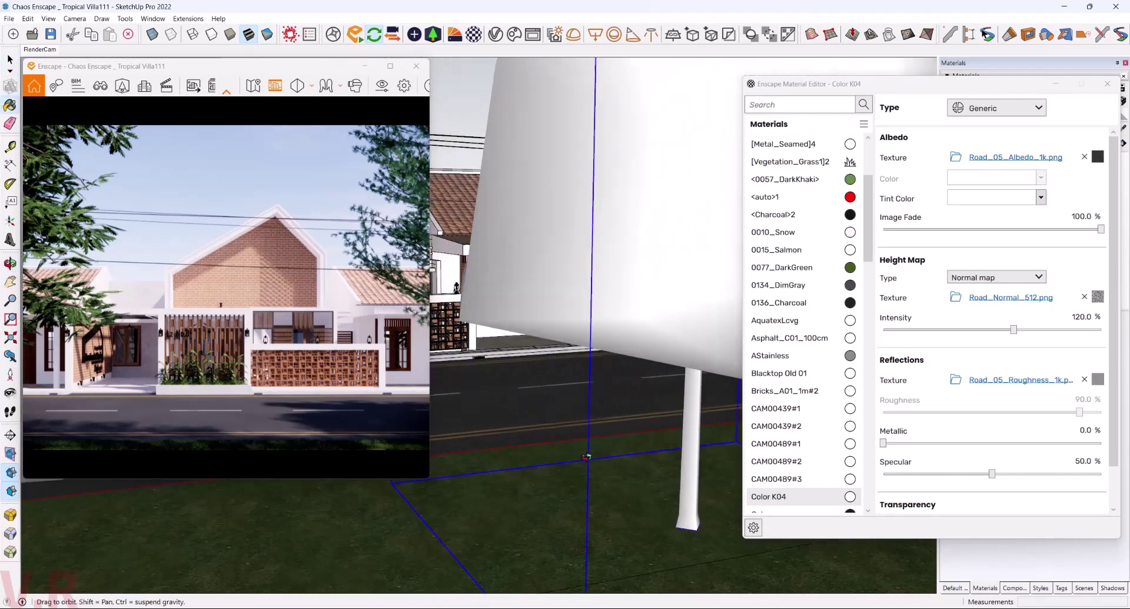
key(alt)
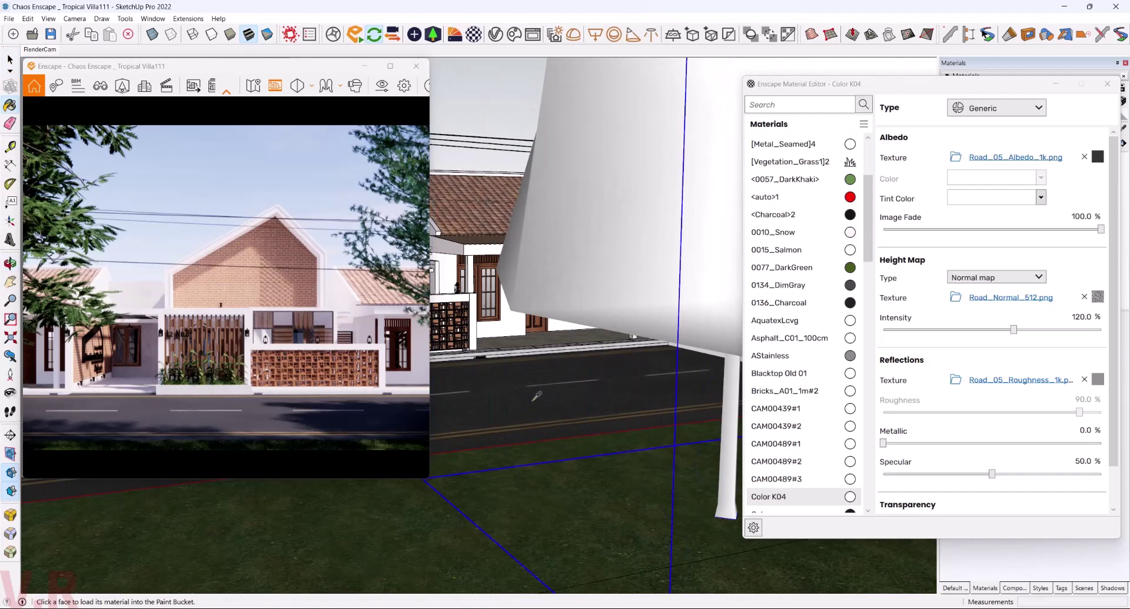
- Raise the Road 05 albedo brightness from 75% to 85% and show Enscape's Atmosphere settings
click(1097, 157)
text(85)
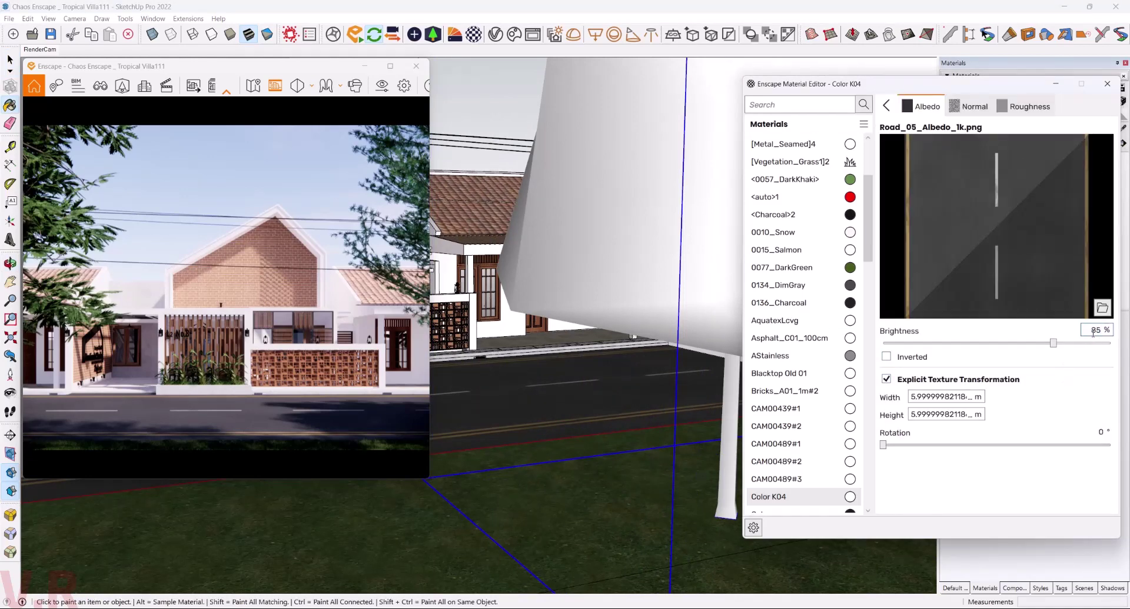
key(Return)
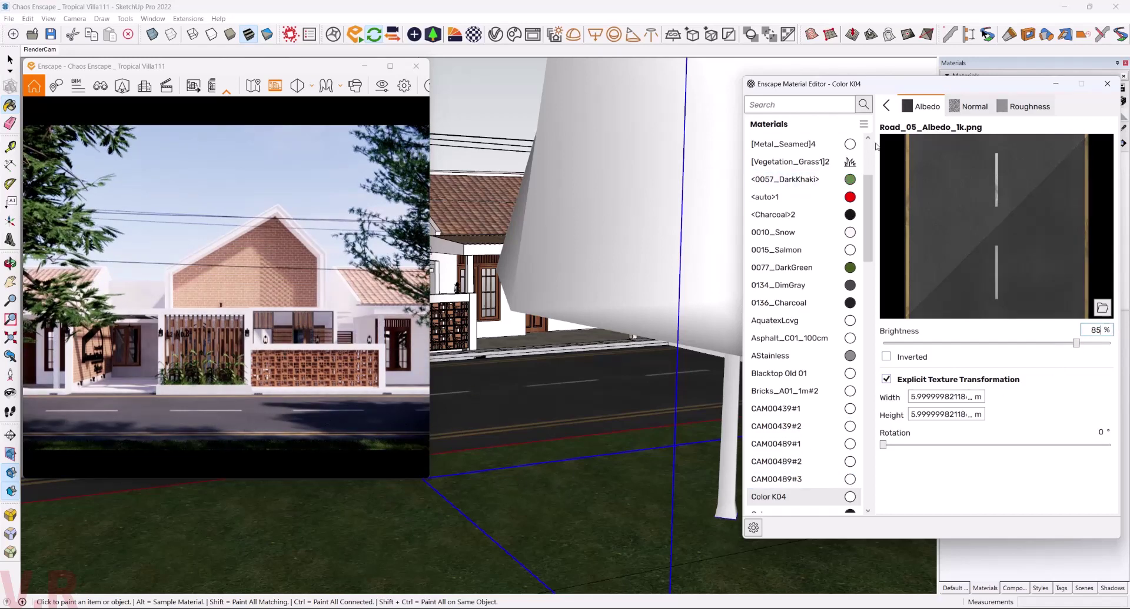
drag(848, 85, 845, 86)
click(404, 85)
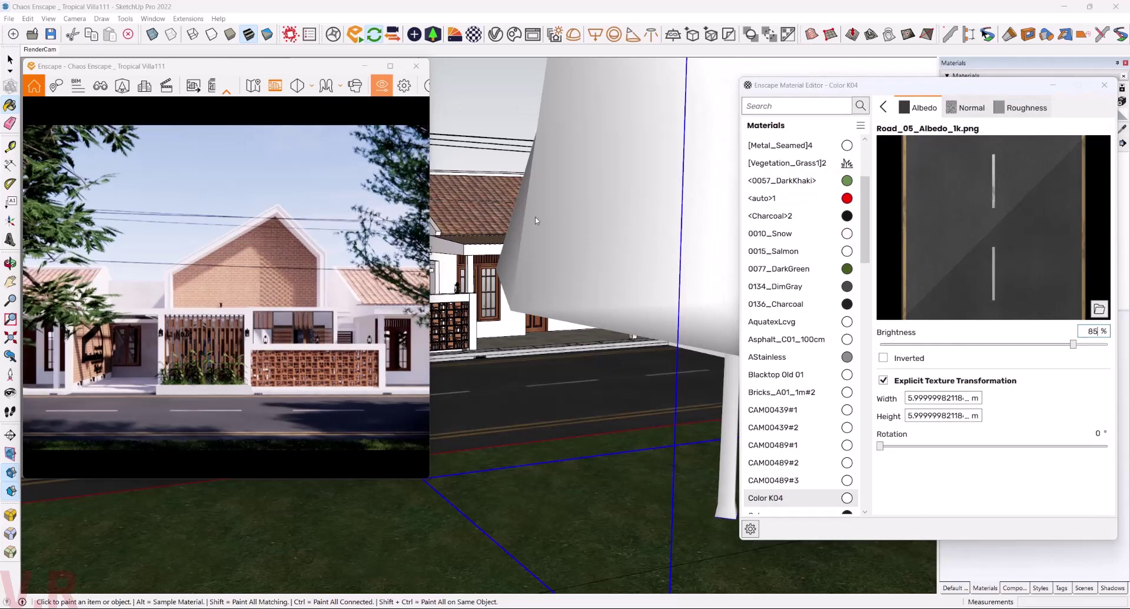
click(614, 95)
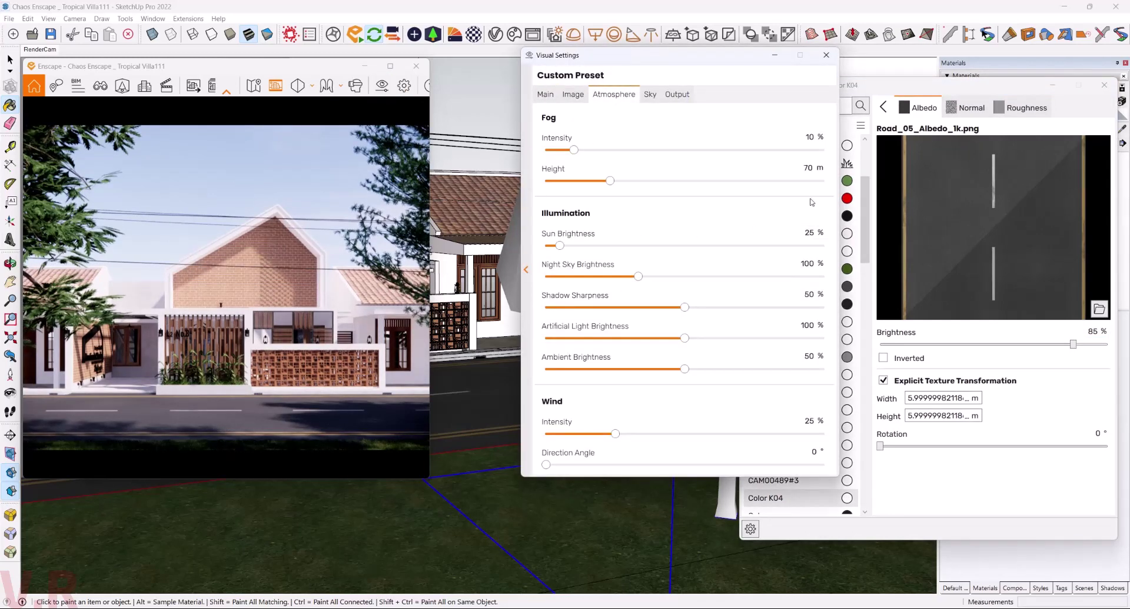
- Set Enscape's Image correction Shadows value to 25%, matching the 25% Highlights
click(574, 96)
mouse_move(807, 185)
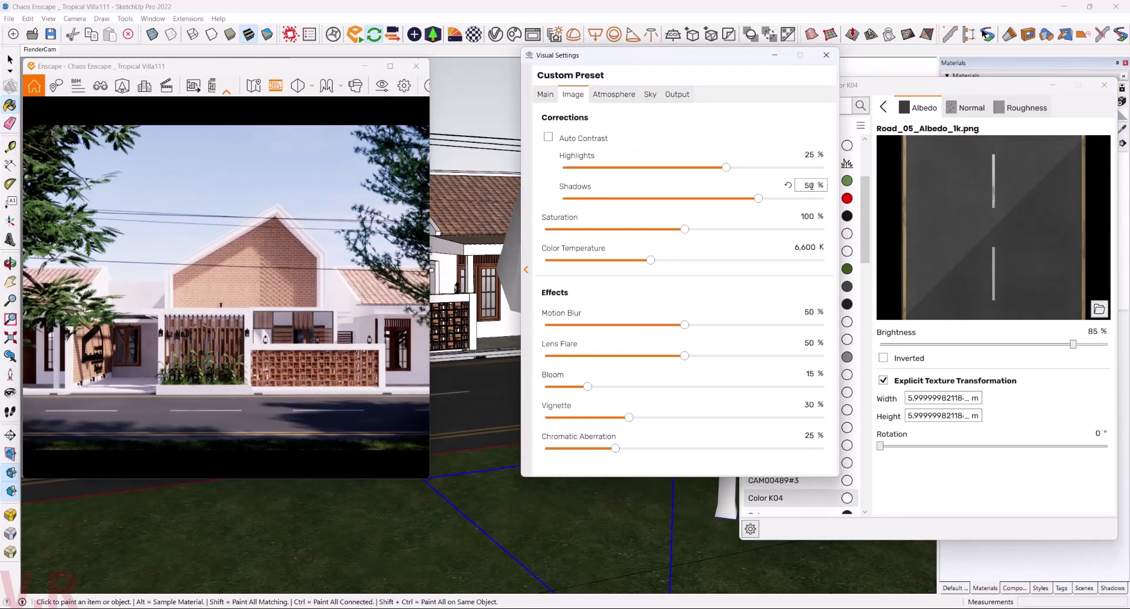
click(788, 186)
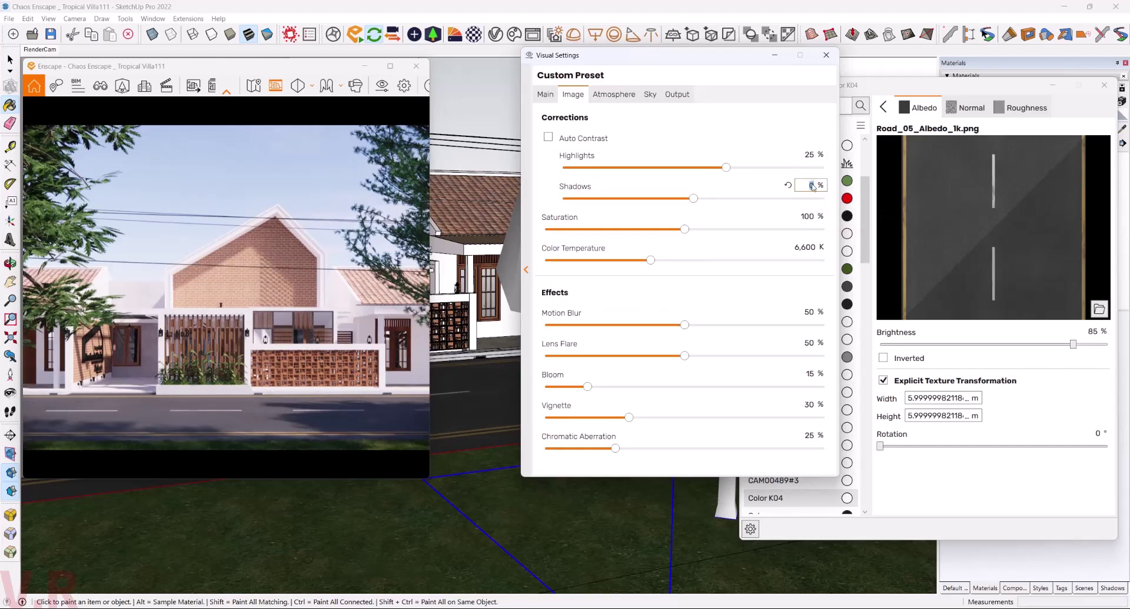
text(28)
text(25)
key(Return)
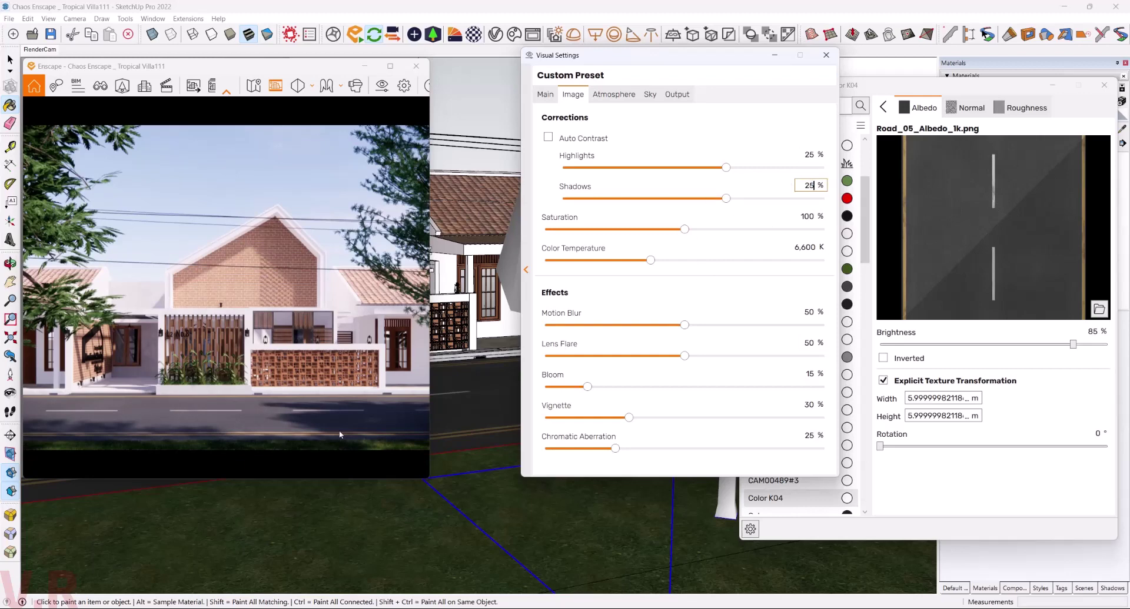
click(10, 60)
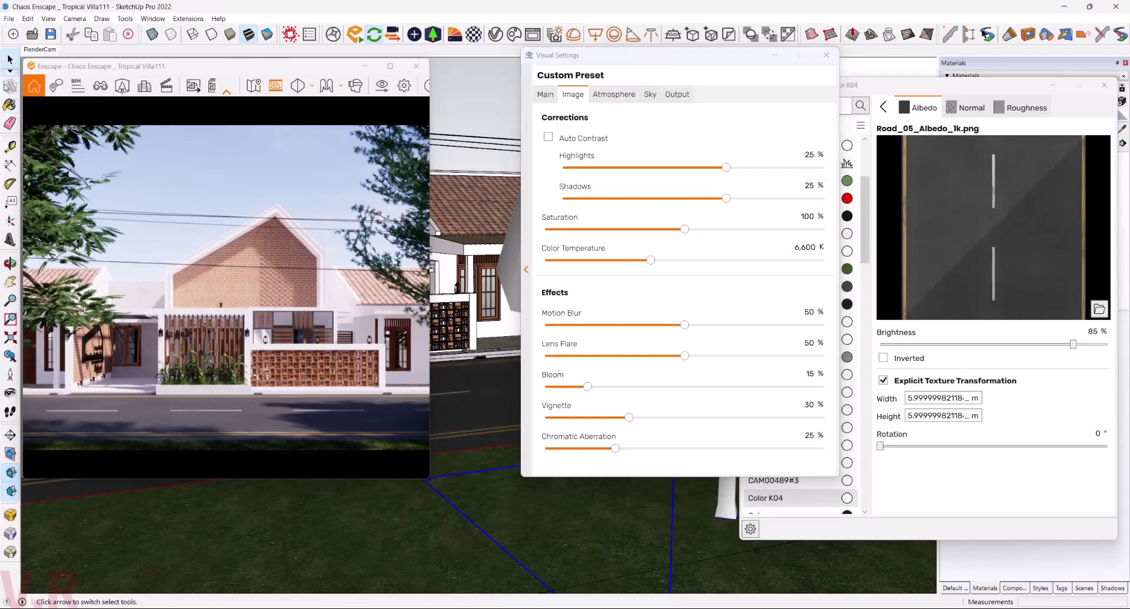
mouse_move(498, 567)
middle_down()
mouse_move(492, 507)
mouse_move(526, 549)
middle_up()
- Set the [Vegetation_Grass1]2 lawn material's Height and Height Variation both to 50%
key(b)
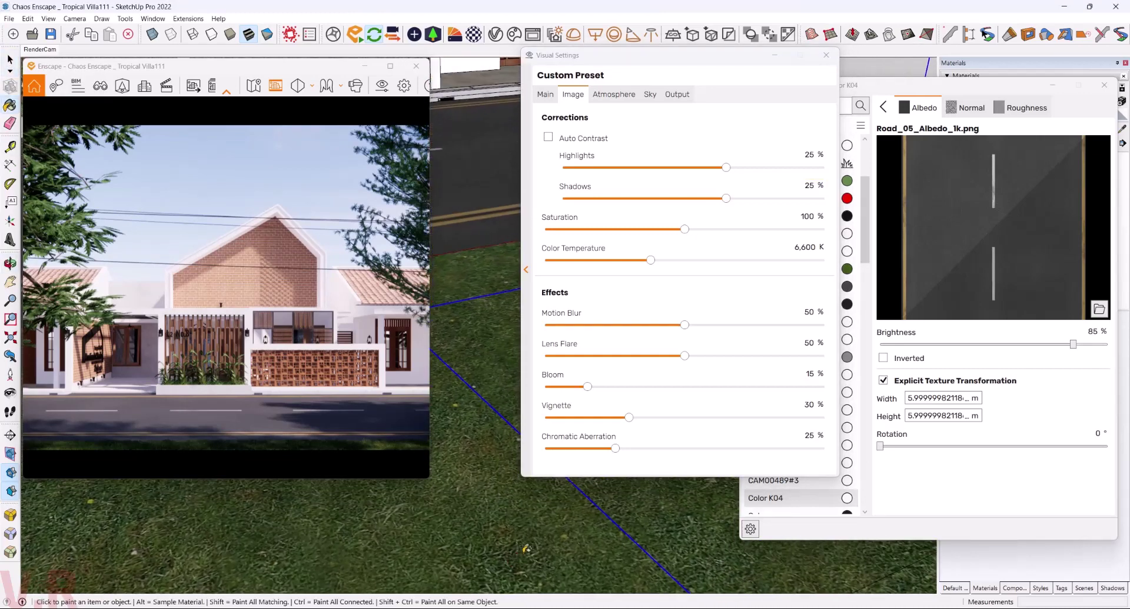
alt+click(504, 522)
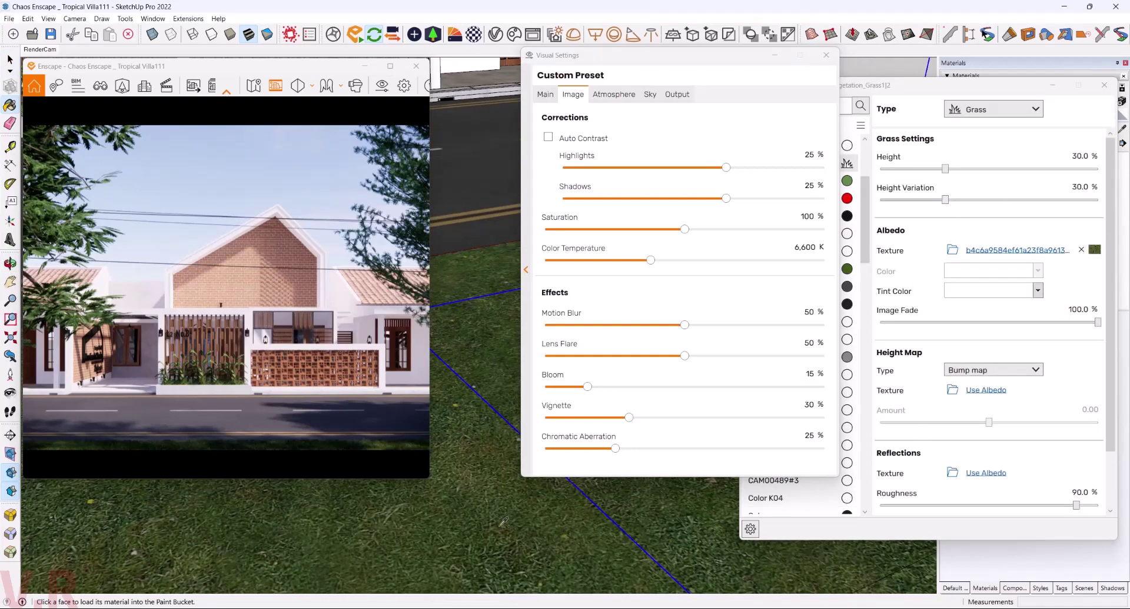
click(1074, 188)
text(50)
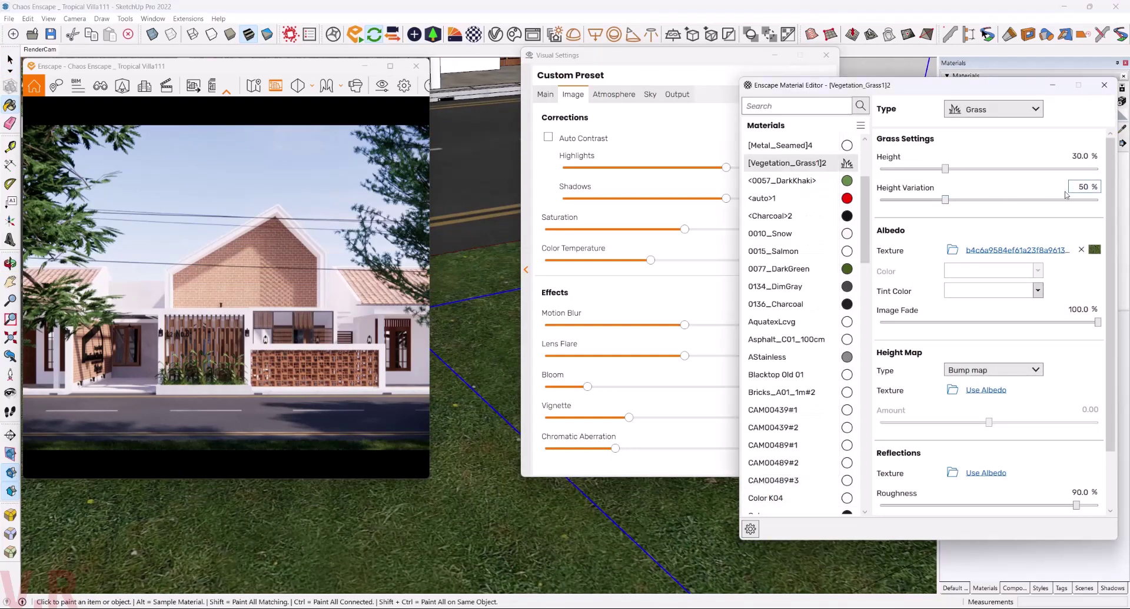
key(Return)
click(1078, 158)
text(50)
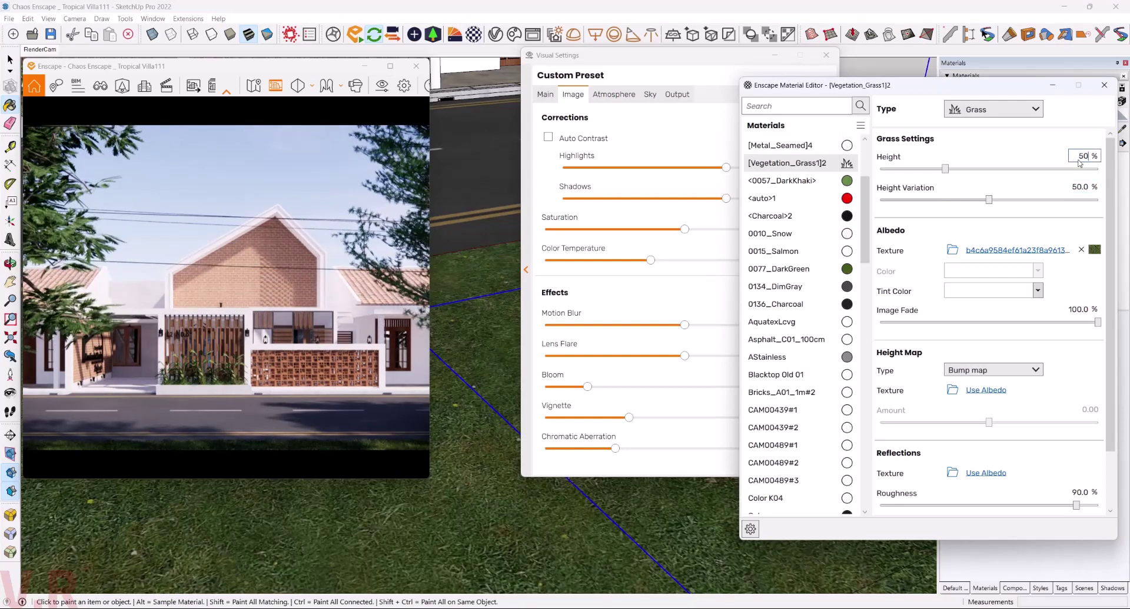
key(Return)
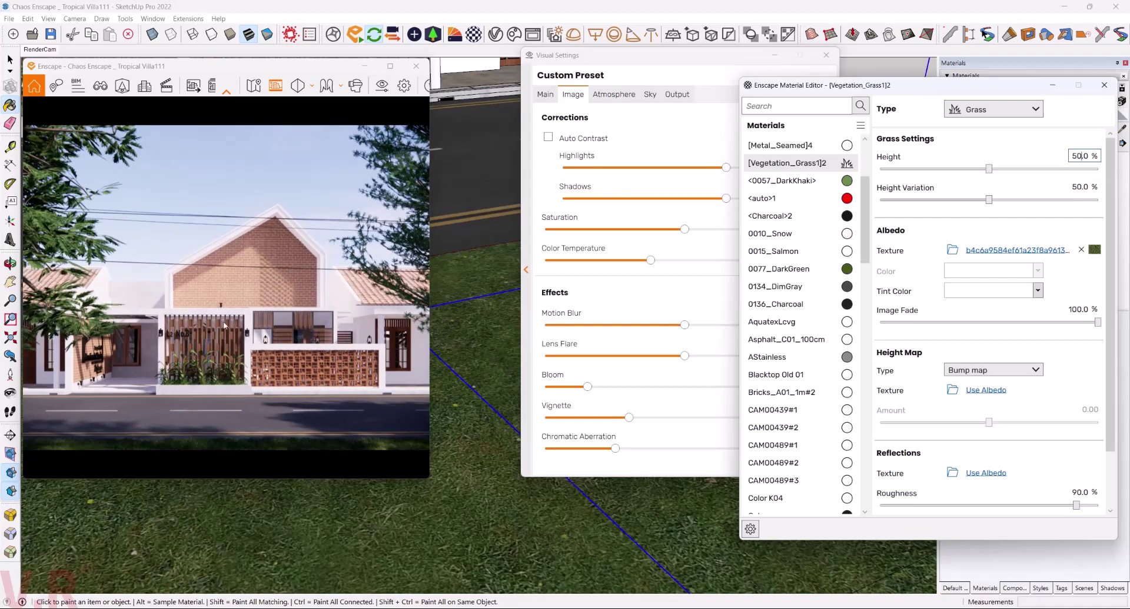
middle_drag(484, 509, 465, 413)
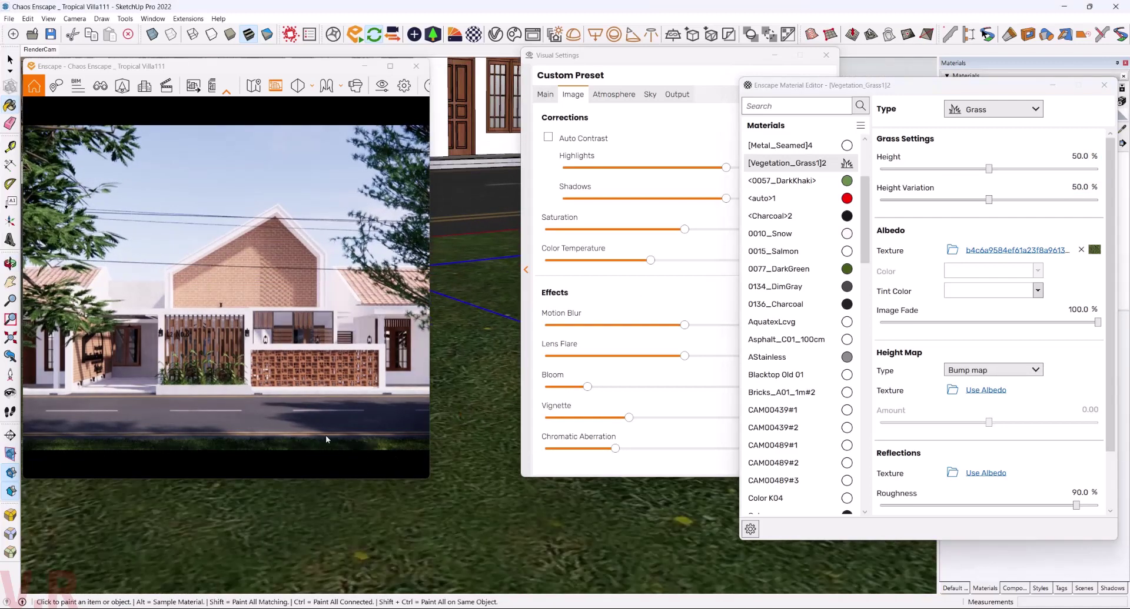
mouse_move(497, 266)
middle_down()
mouse_move(498, 208)
mouse_move(511, 487)
mouse_move(696, 416)
mouse_move(469, 483)
mouse_move(455, 520)
mouse_move(456, 447)
middle_up()
key(b)
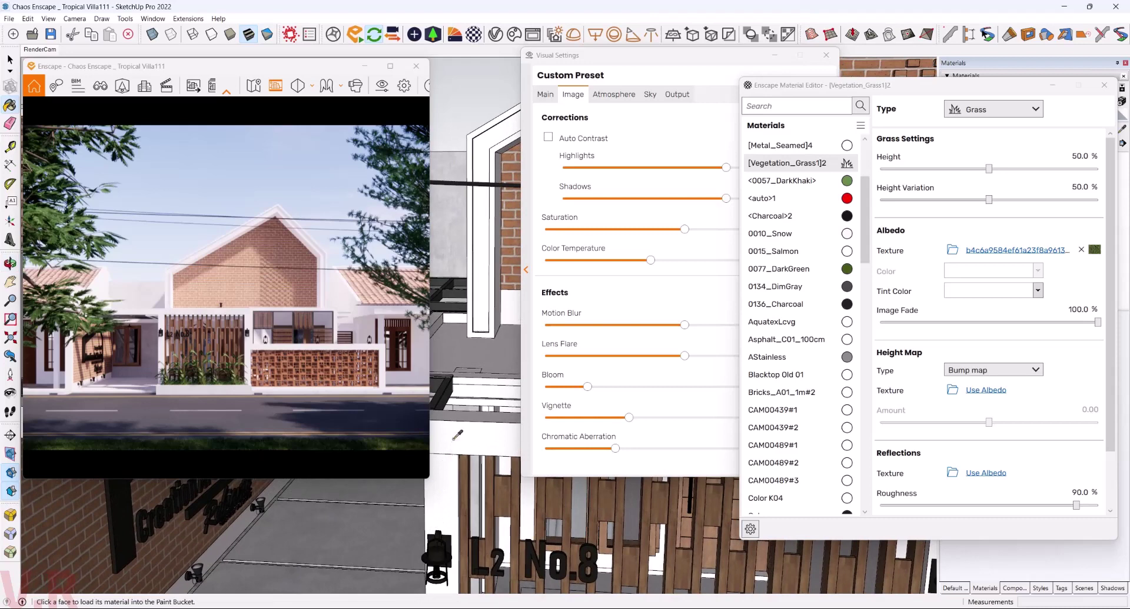
- Replace the wall's 0010_Snow material with Enscape's Plaster 01 from the Plaster category
alt+click(457, 435)
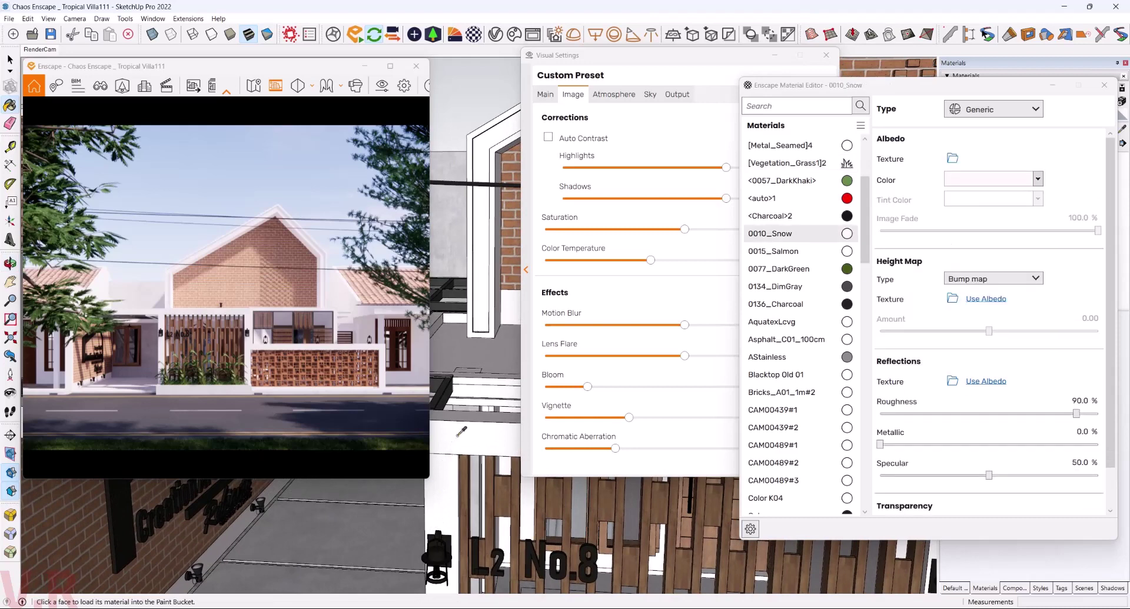
click(1038, 179)
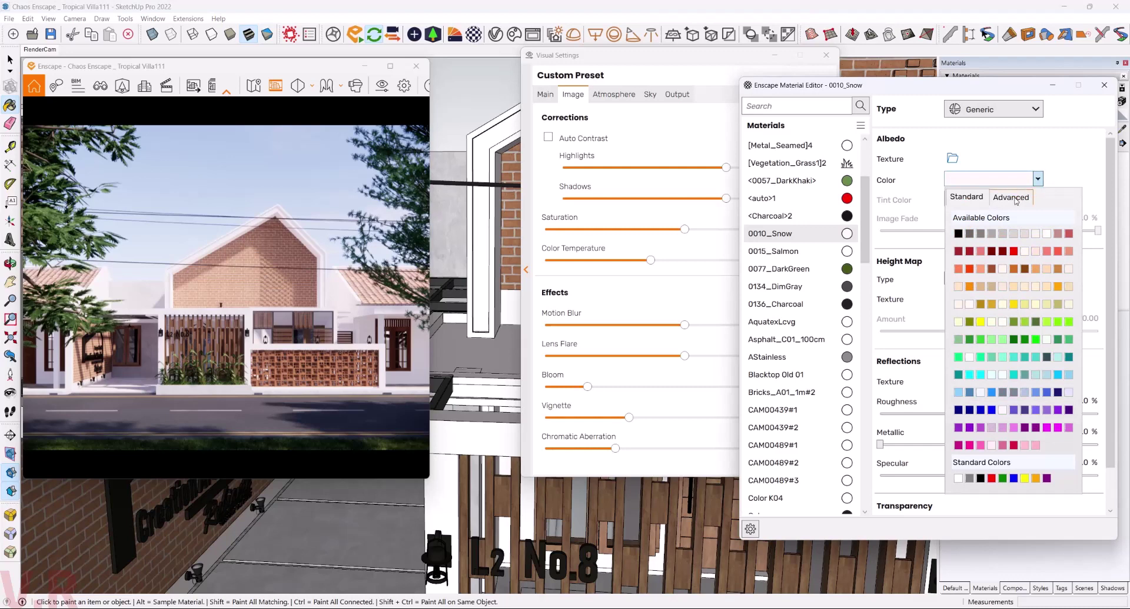
click(1056, 156)
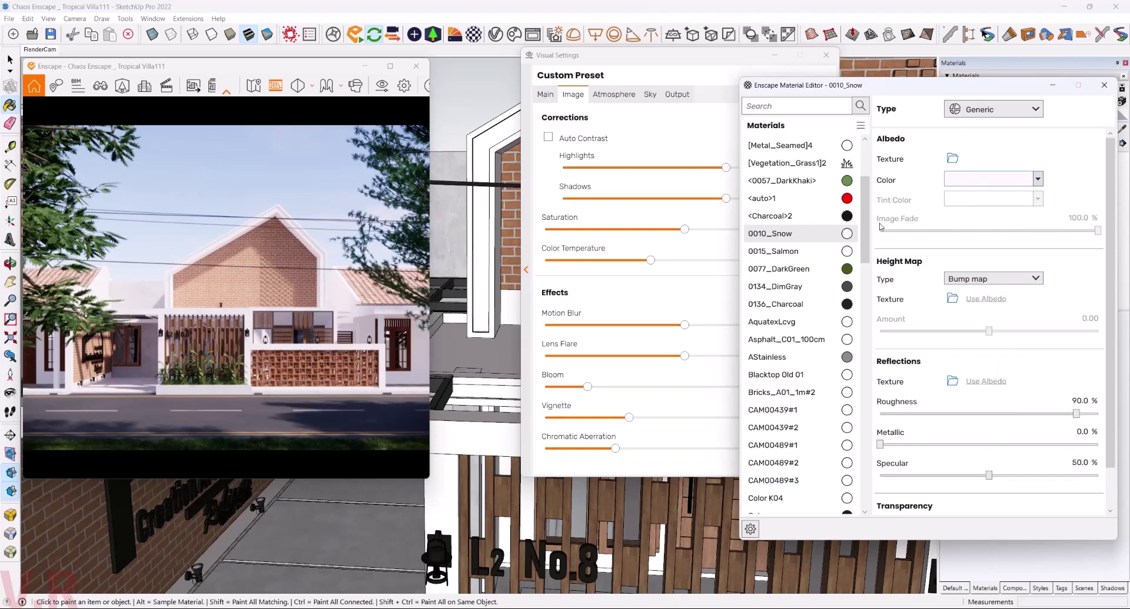
click(848, 237)
click(872, 282)
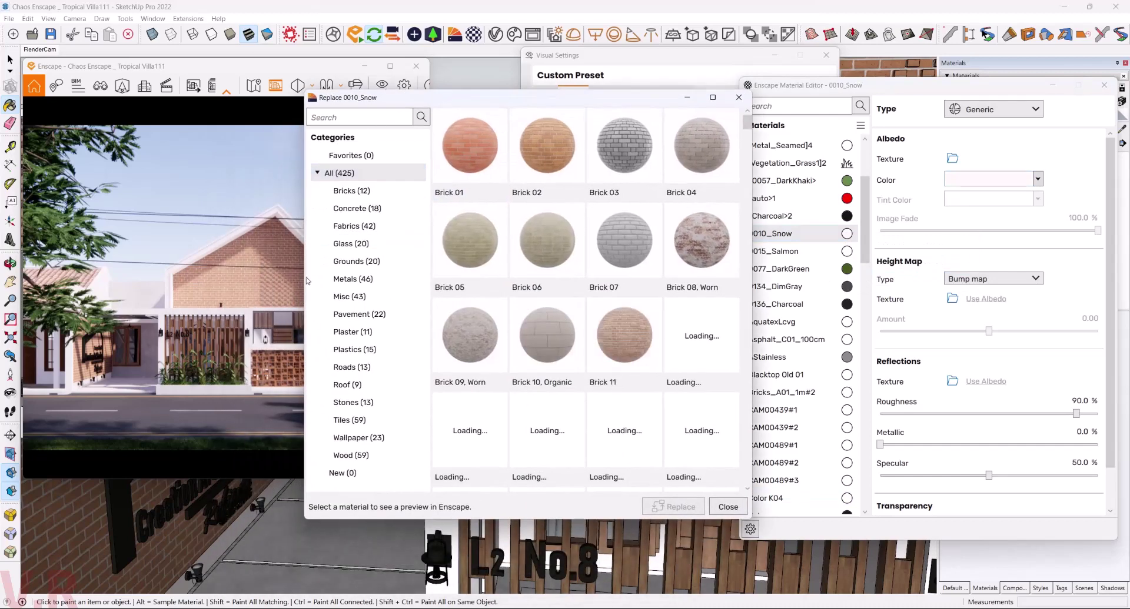
click(365, 334)
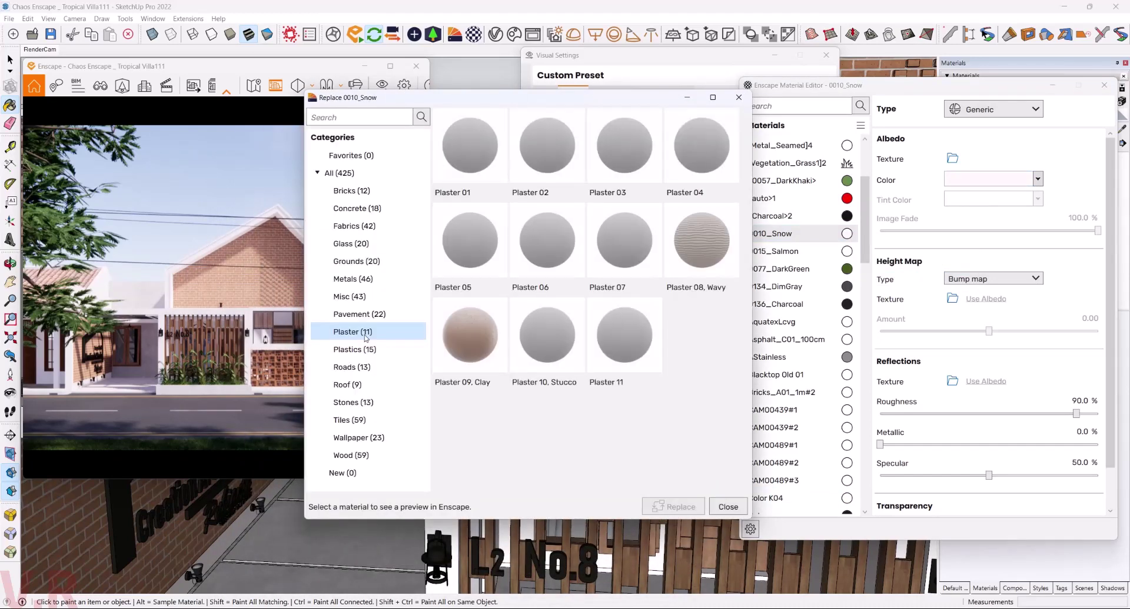
click(470, 159)
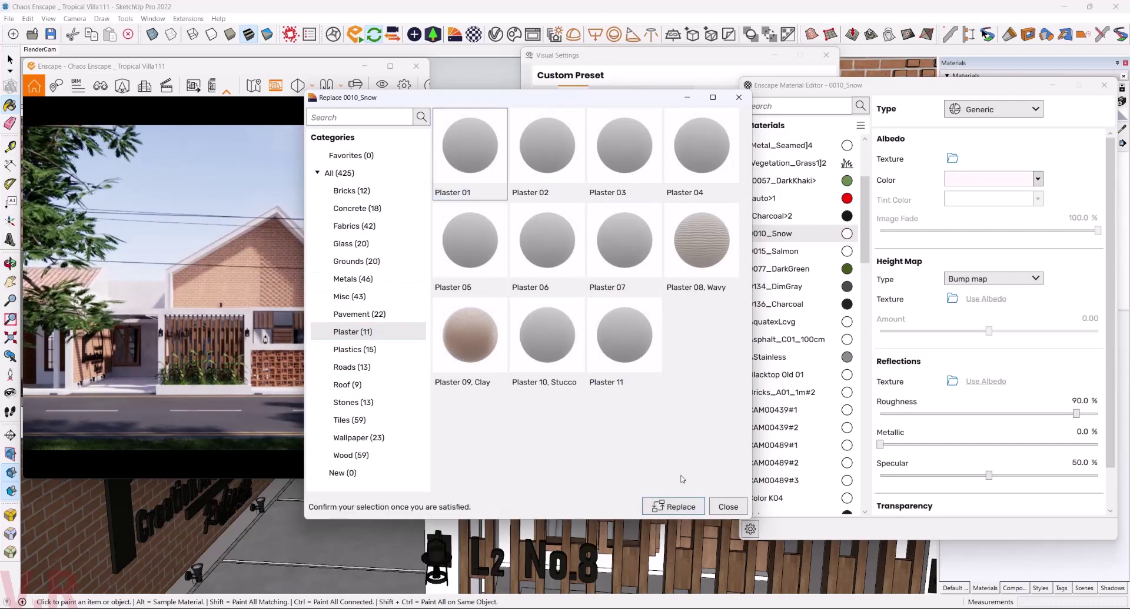
click(677, 509)
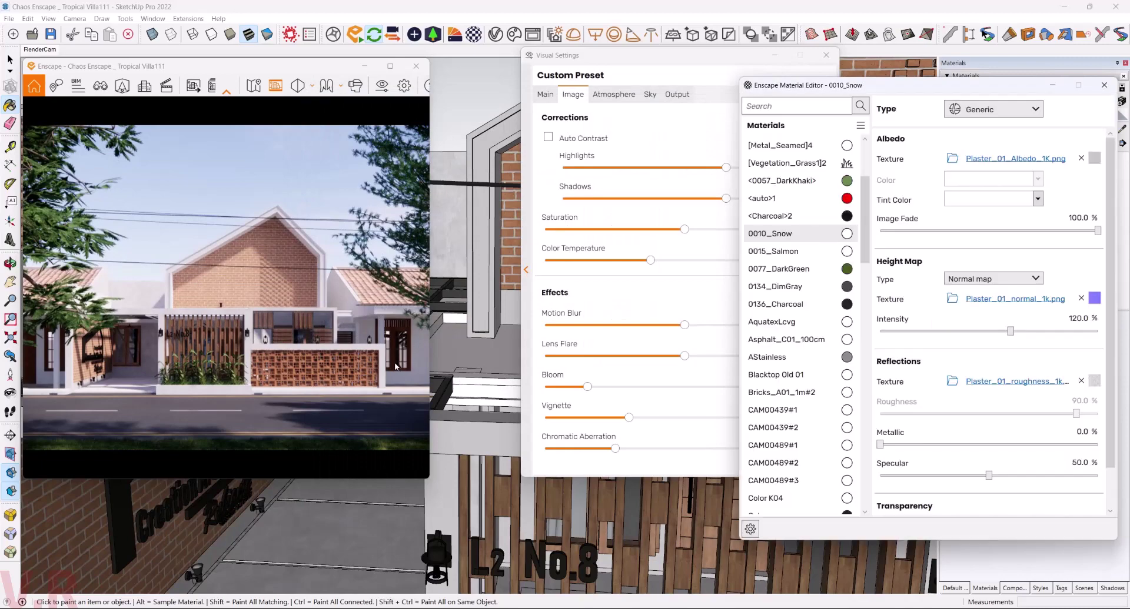
mouse_move(464, 325)
middle_down()
mouse_move(510, 360)
mouse_move(481, 415)
middle_up()
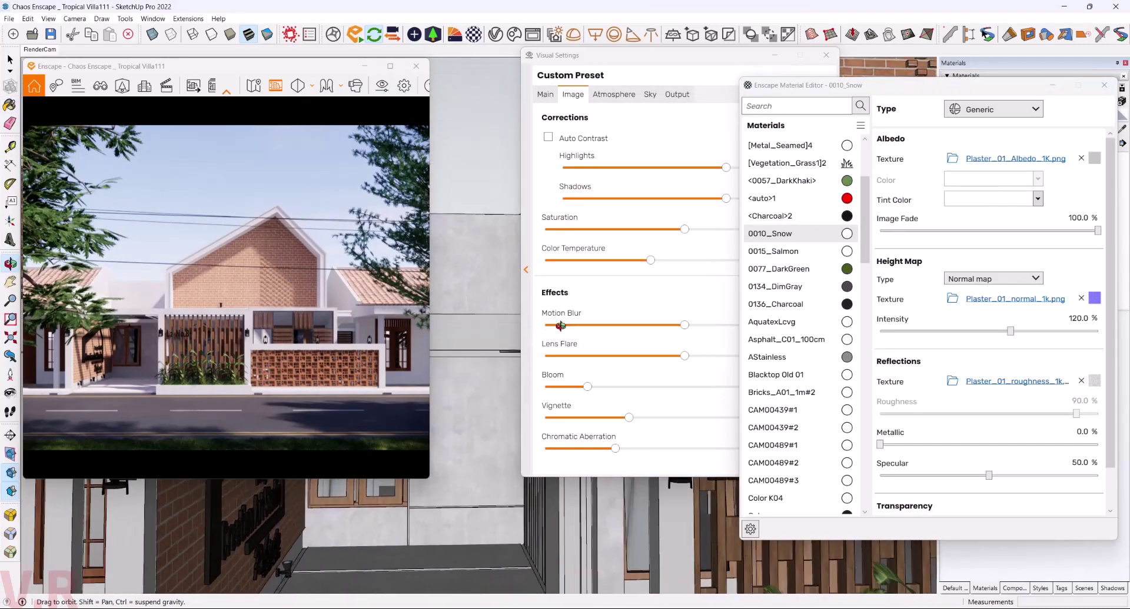
scroll(481, 415, up, 3)
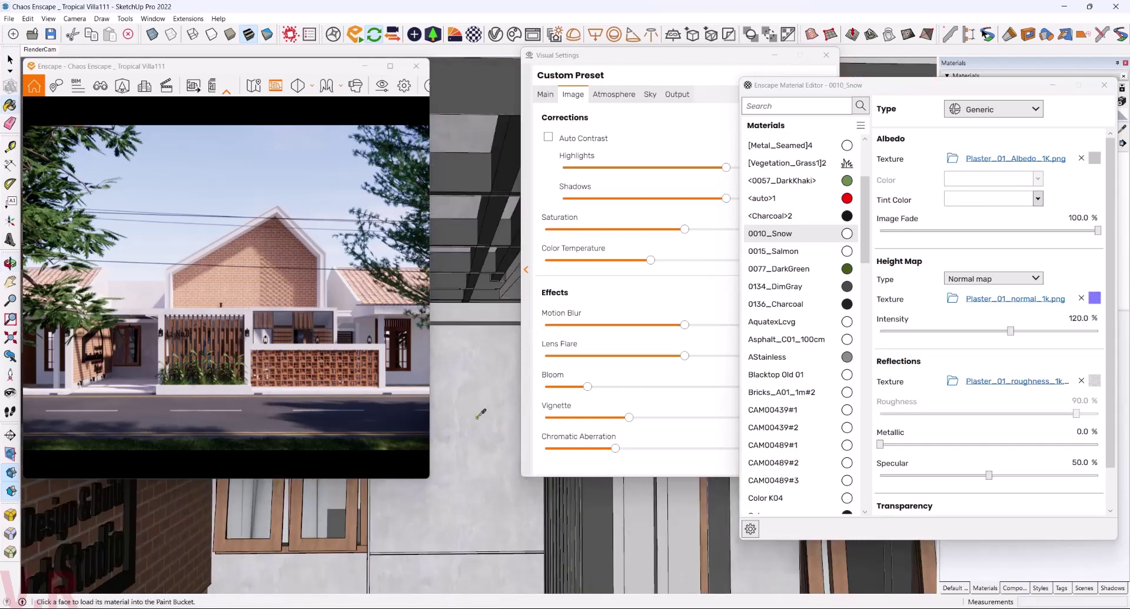
alt+click(478, 407)
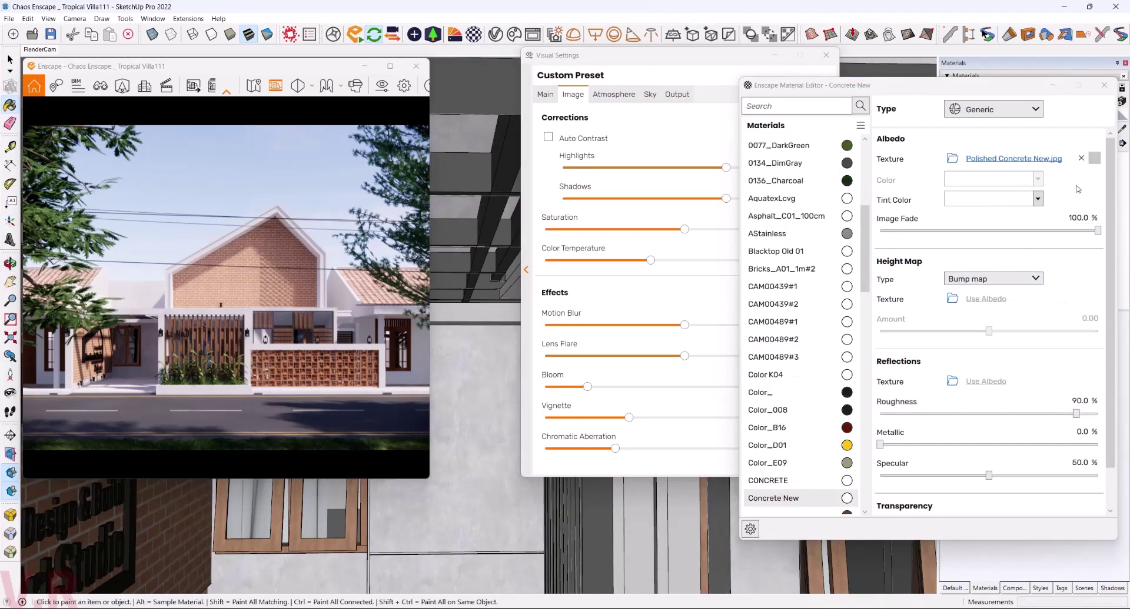
- Give Concrete New 85% albedo brightness and use Polished Concrete New.jpg for height map and reflections
click(1094, 158)
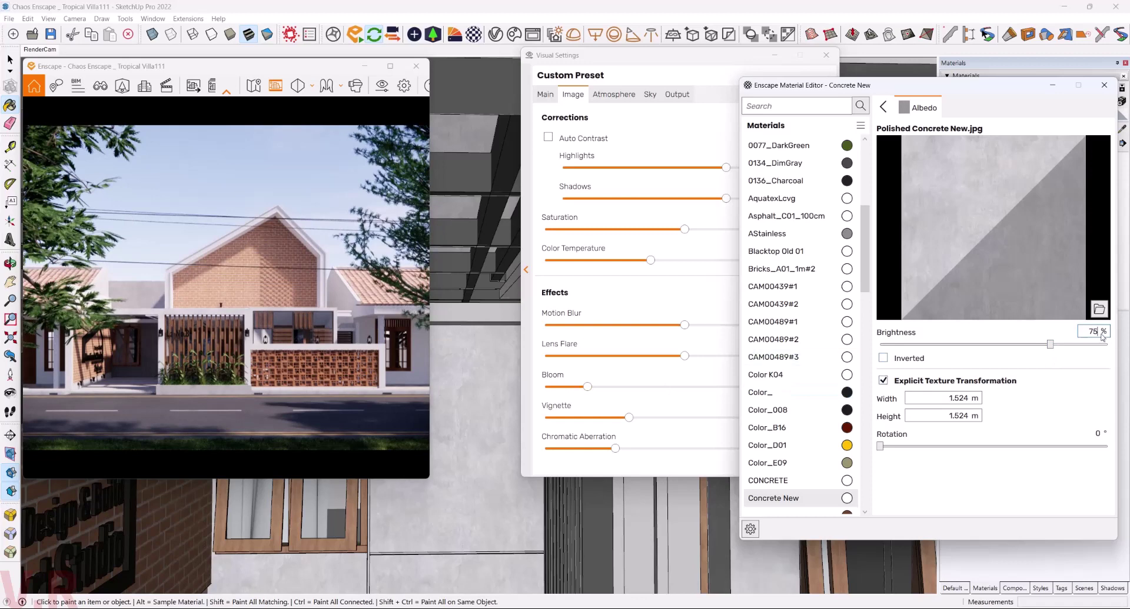
key(Return)
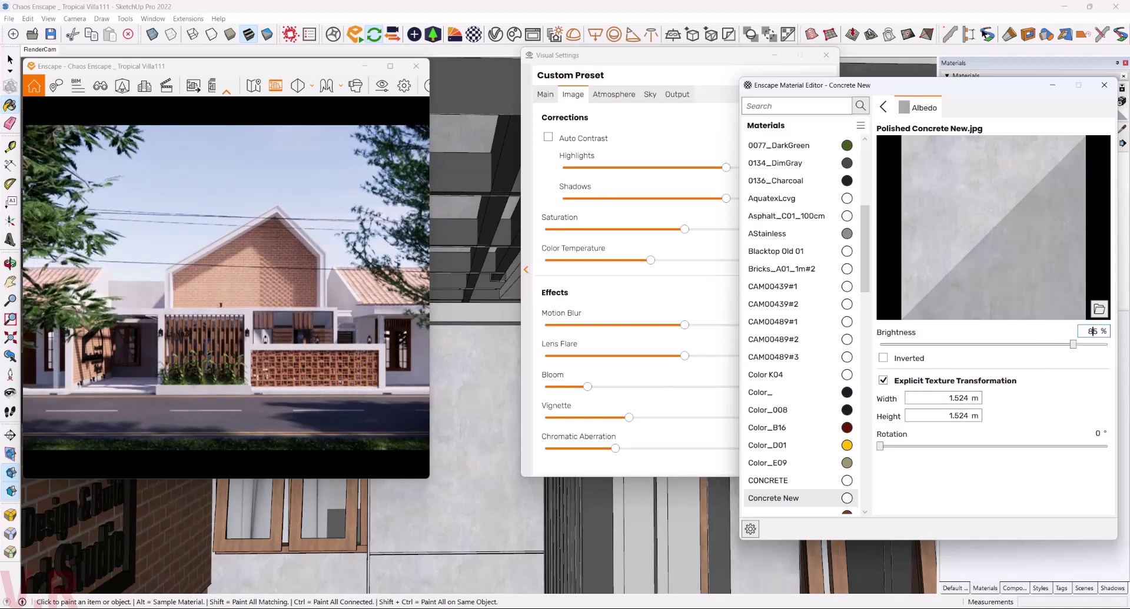
click(883, 107)
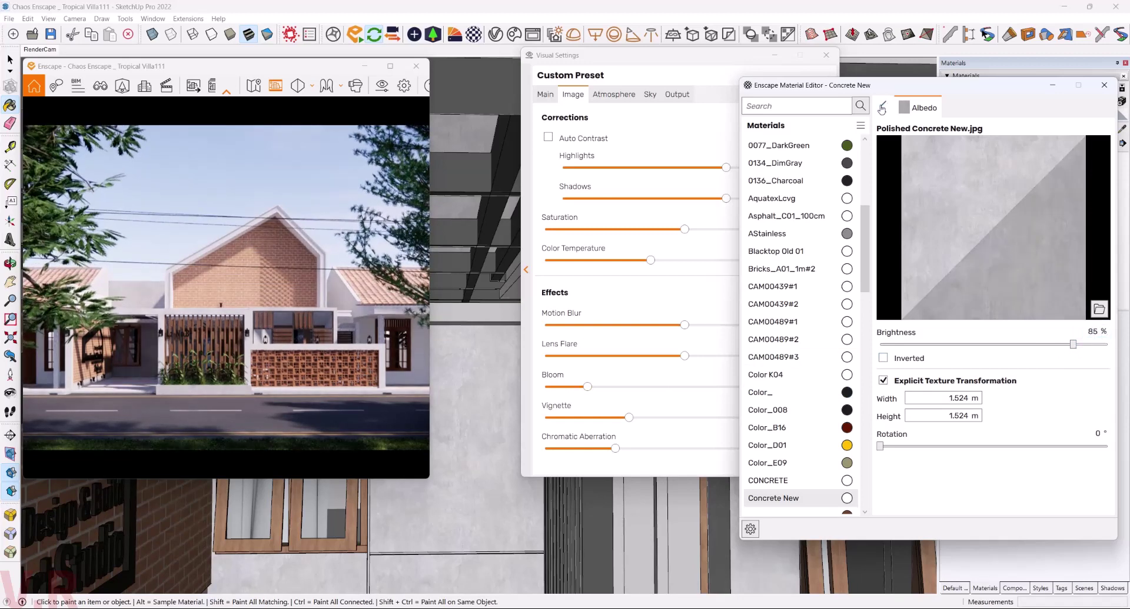
click(986, 300)
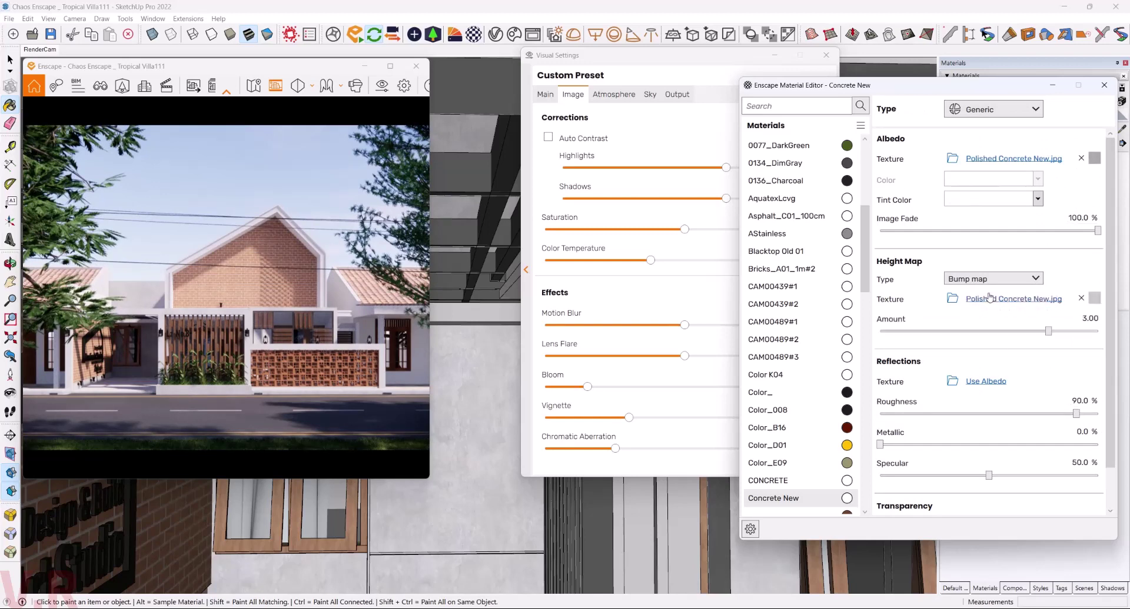
click(983, 381)
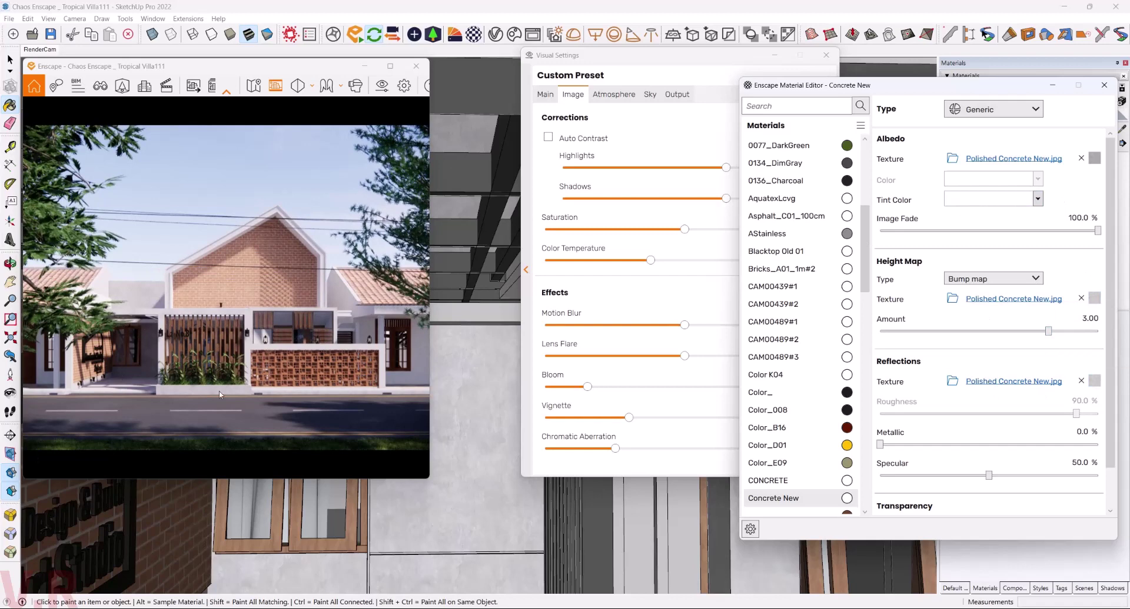
mouse_move(400, 531)
middle_down()
mouse_move(393, 543)
mouse_move(410, 526)
middle_up()
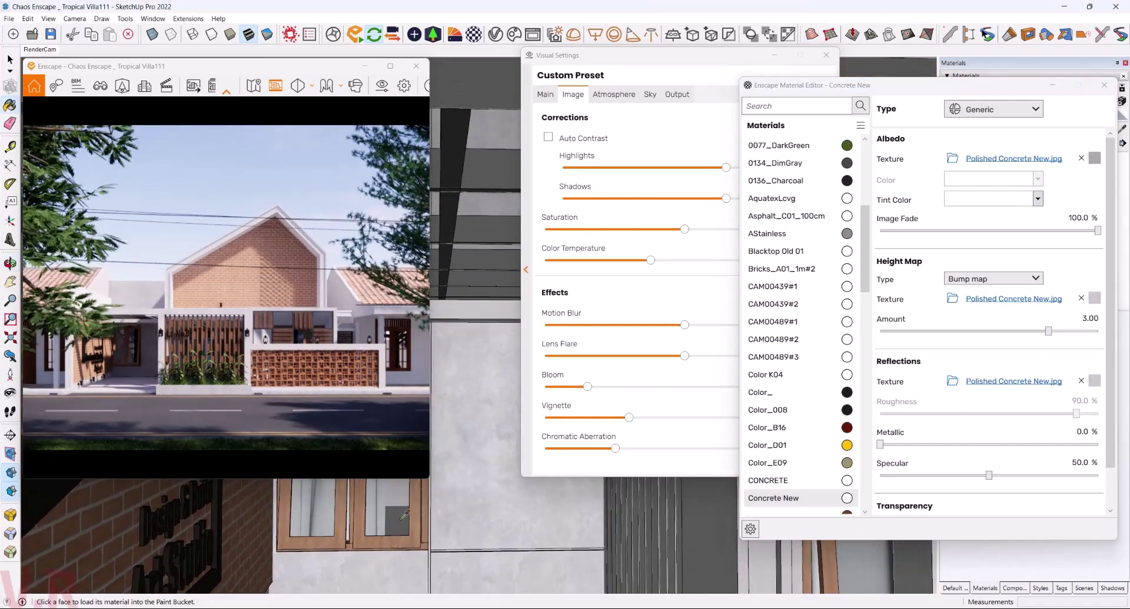
- Set Glass_Window_Neutral opacity to 10%, then load the Bricks_A01_1m#2 wall material for editing
alt+click(405, 515)
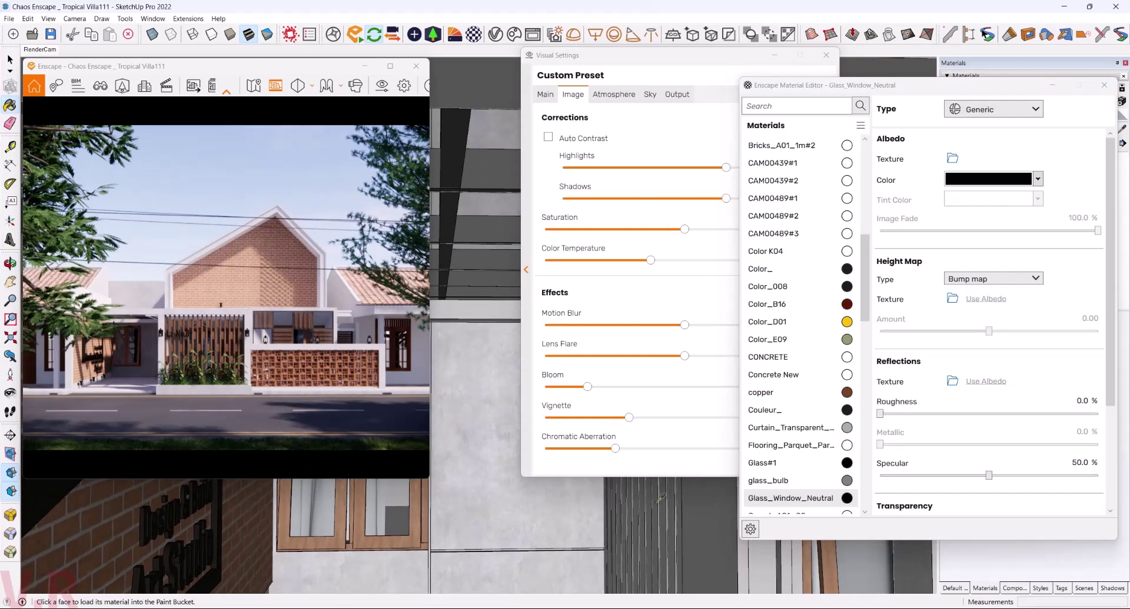
scroll(1096, 385, down, 5)
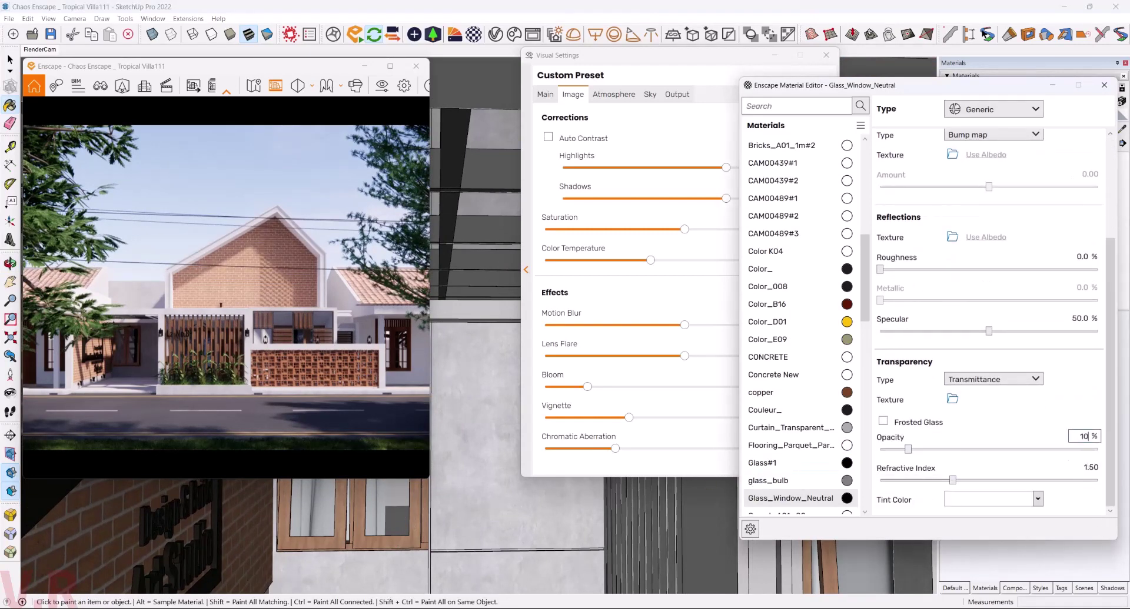
key(Return)
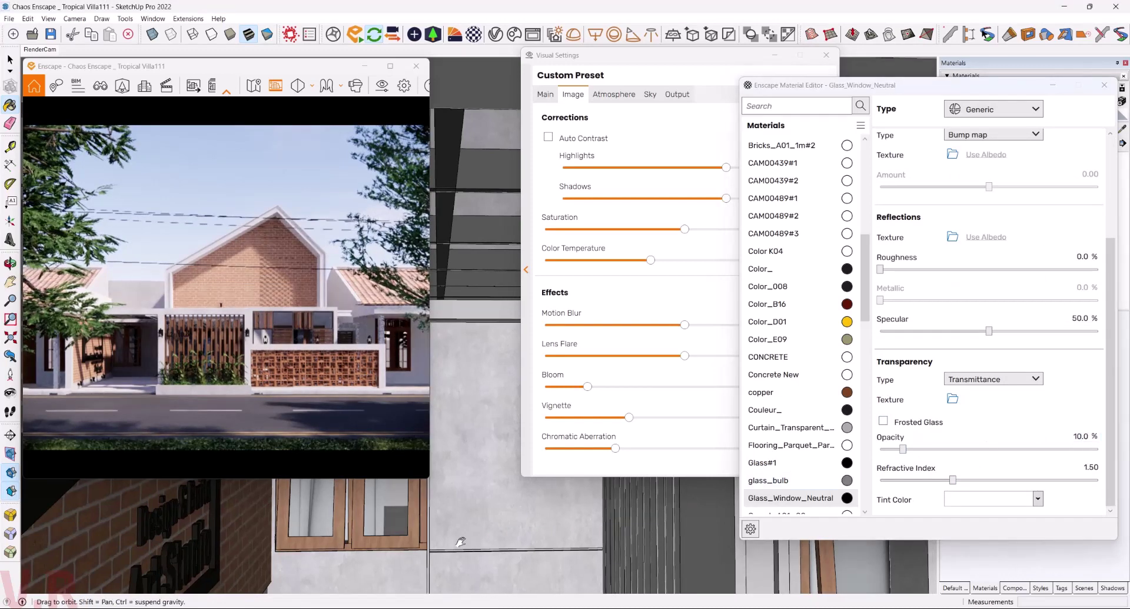
middle_drag(582, 532, 571, 524)
drag(571, 525, 483, 510)
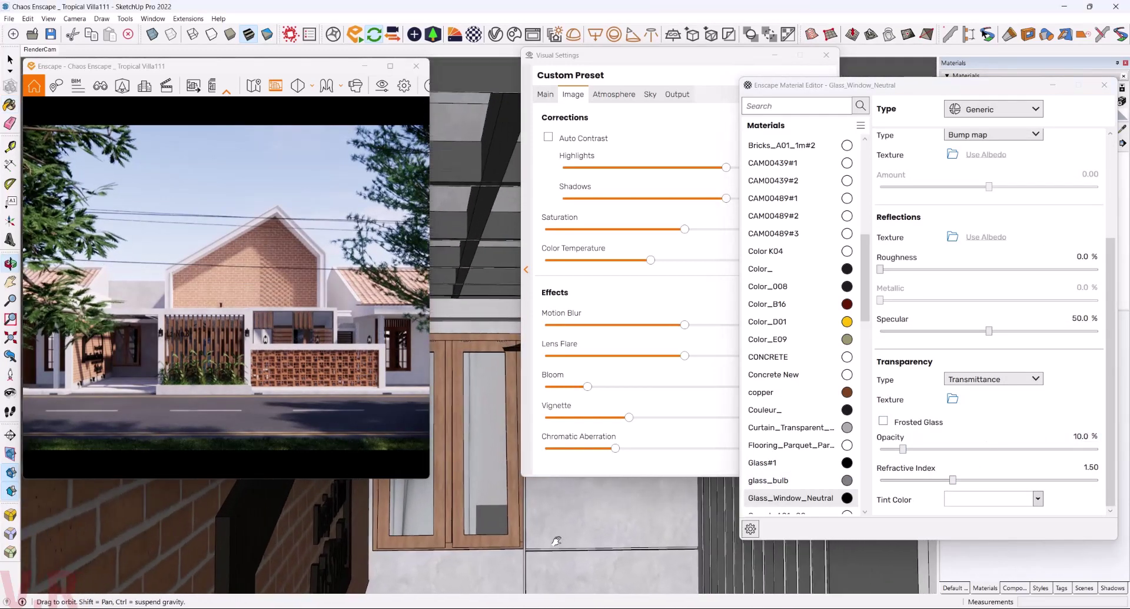
key(b)
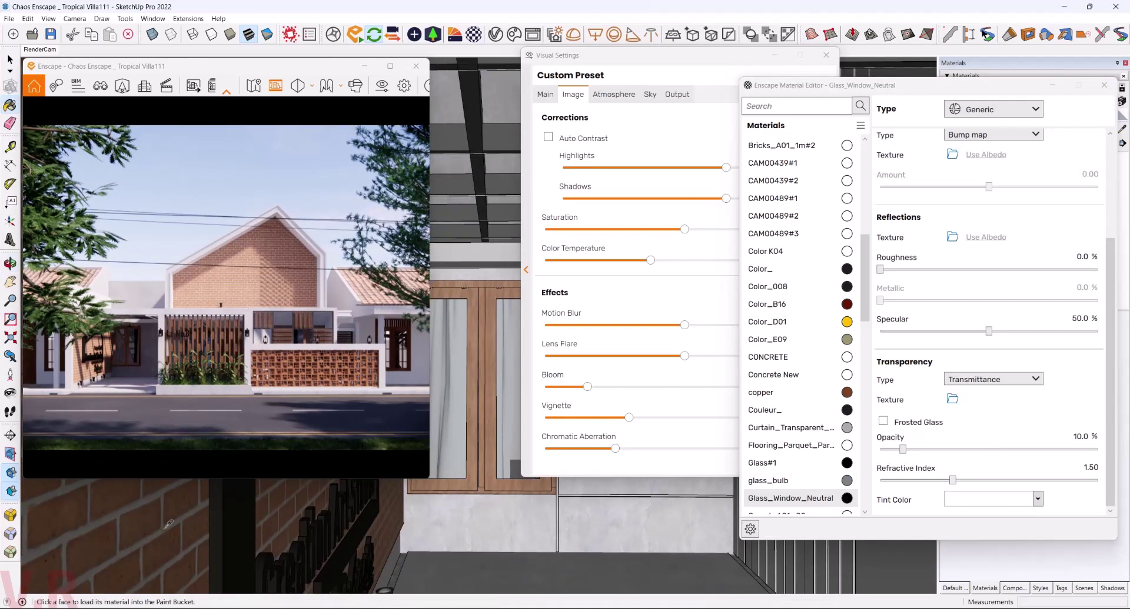
alt+click(151, 520)
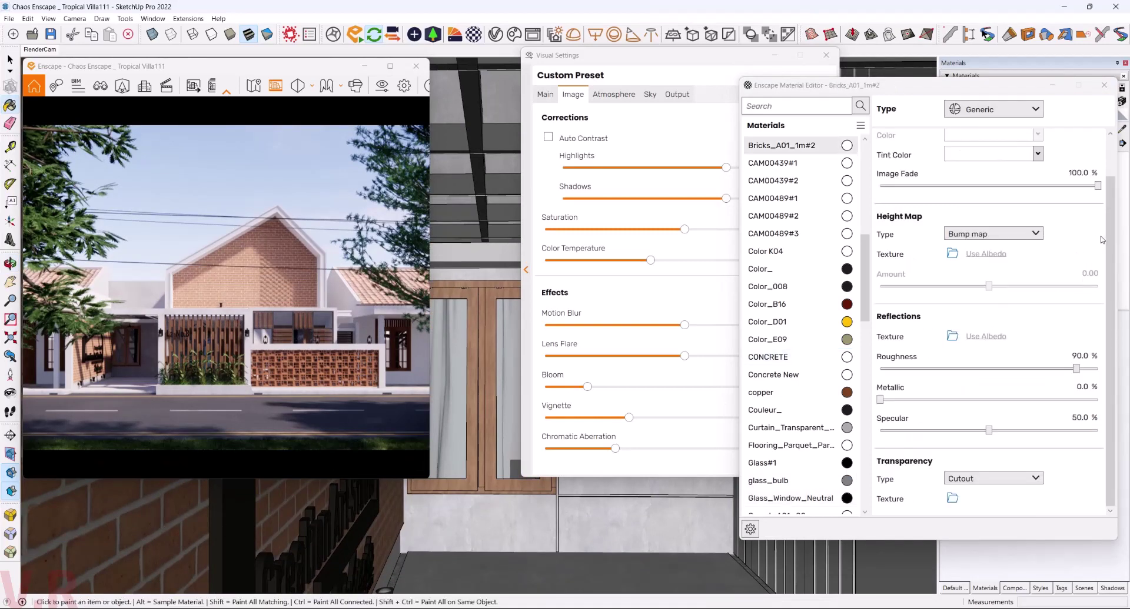
- Use Bricks_A_Diff_01.jpg as the brick's height map and reflection texture, with bump amount 5
scroll(1102, 239, up, 1)
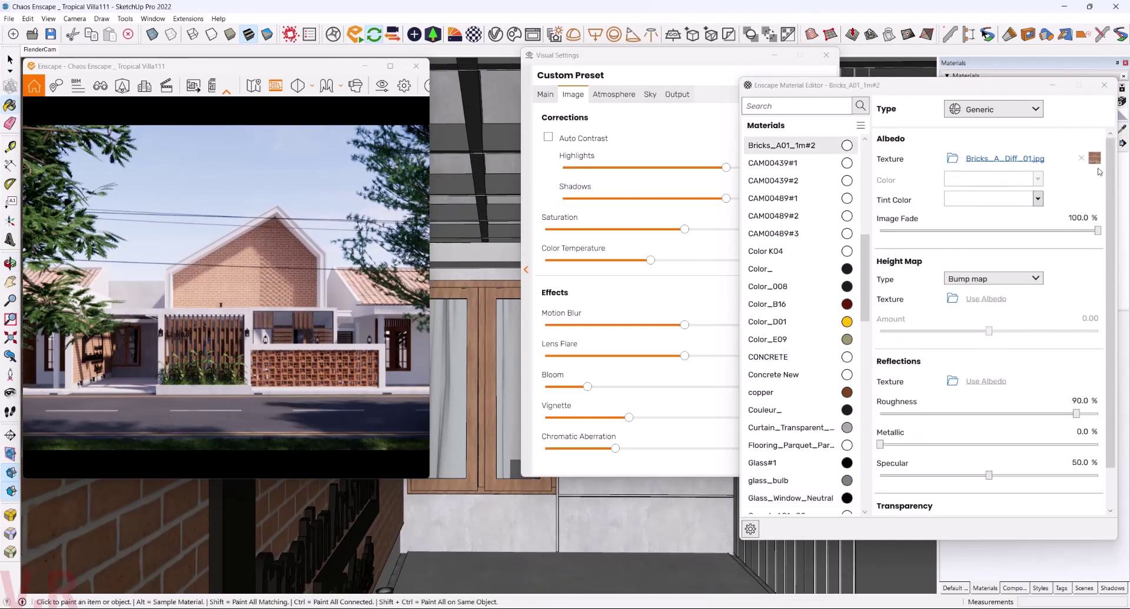
click(981, 299)
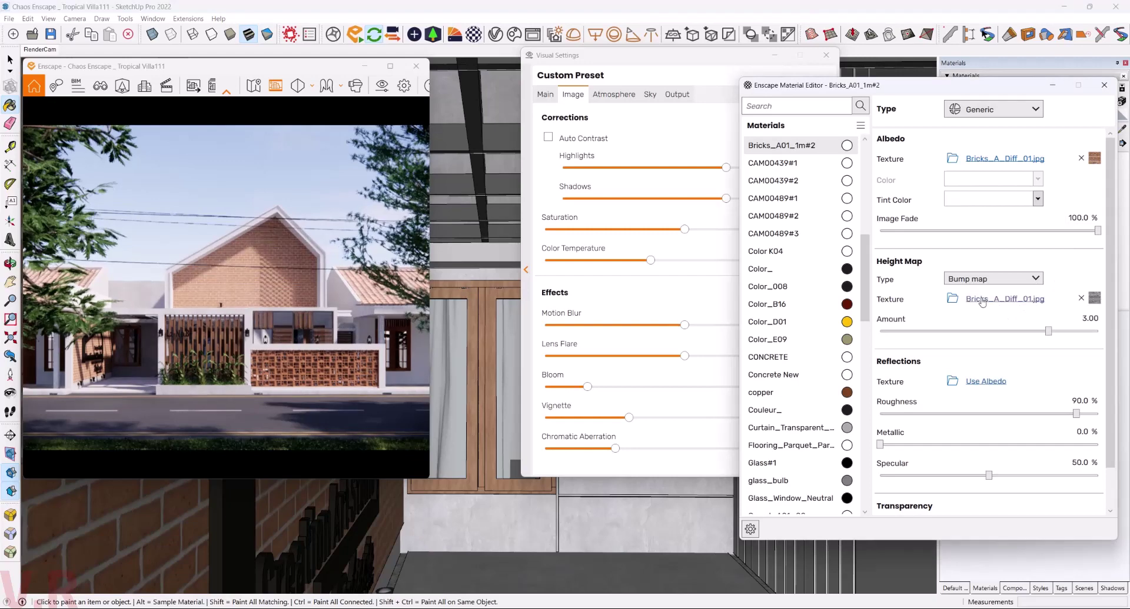
click(992, 384)
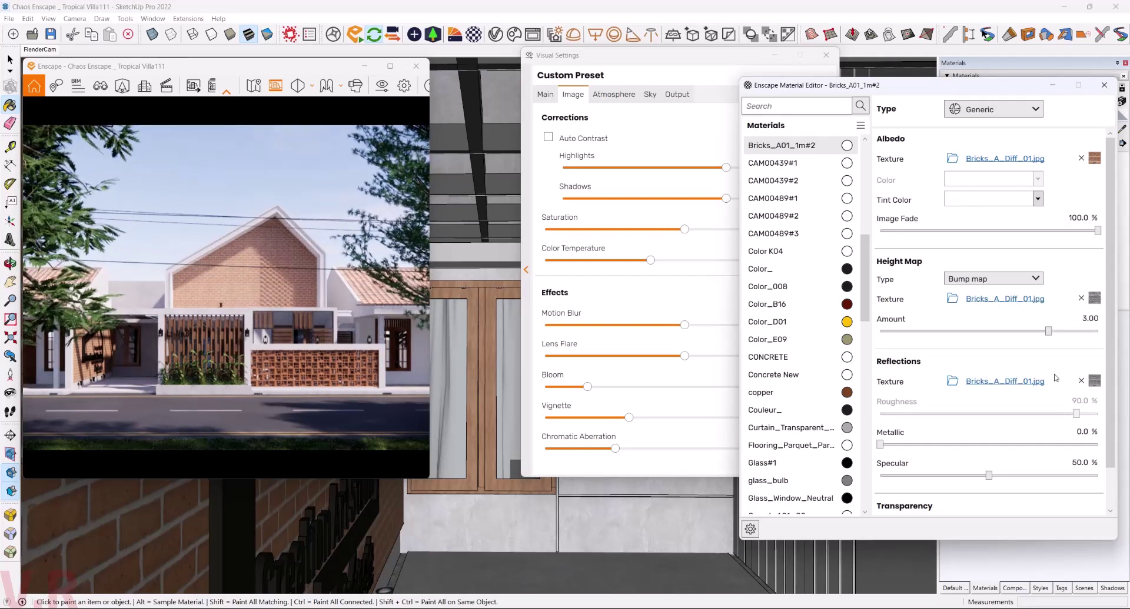
double_click(1074, 321)
text(5)
key(Return)
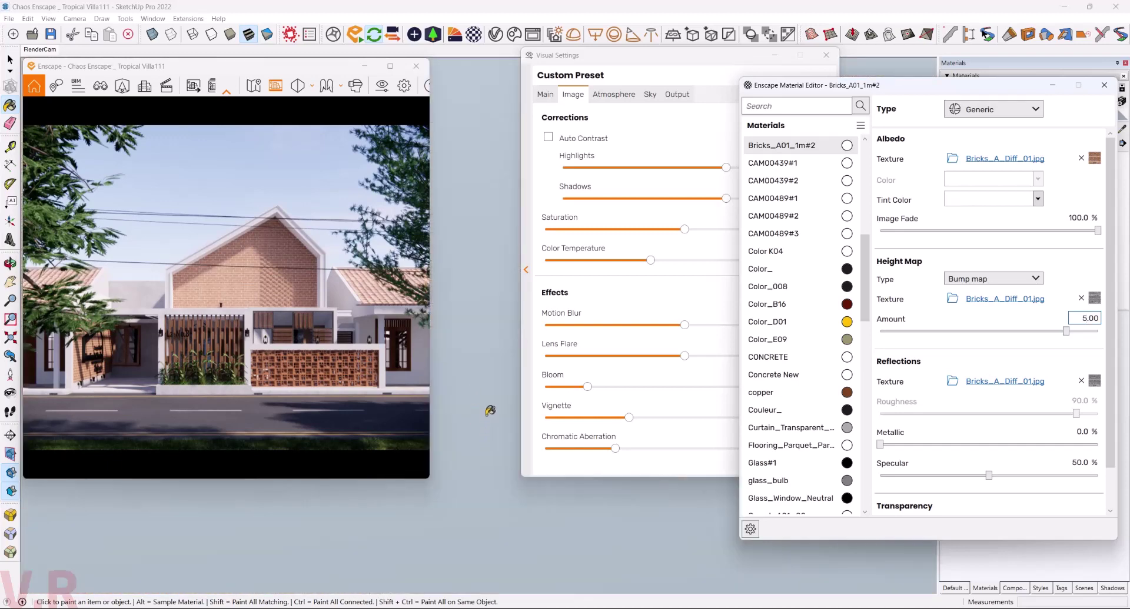
- Zoom in on the model and get ready to sample the next material
click(495, 322)
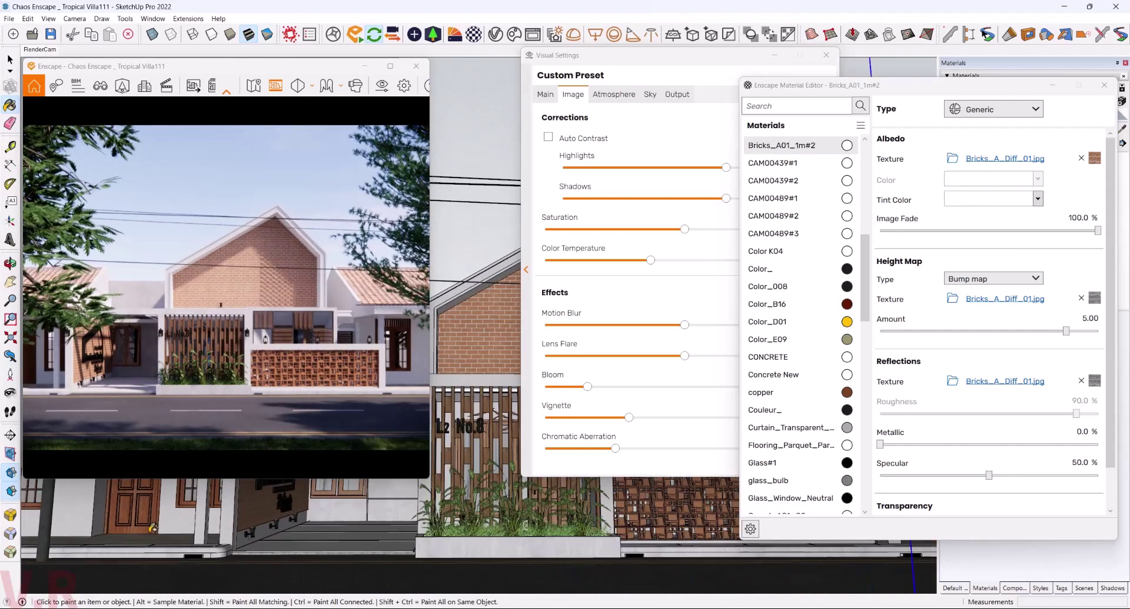
scroll(153, 530, up, 2)
scroll(155, 523, up, 2)
scroll(294, 542, up, 3)
scroll(353, 550, up, 2)
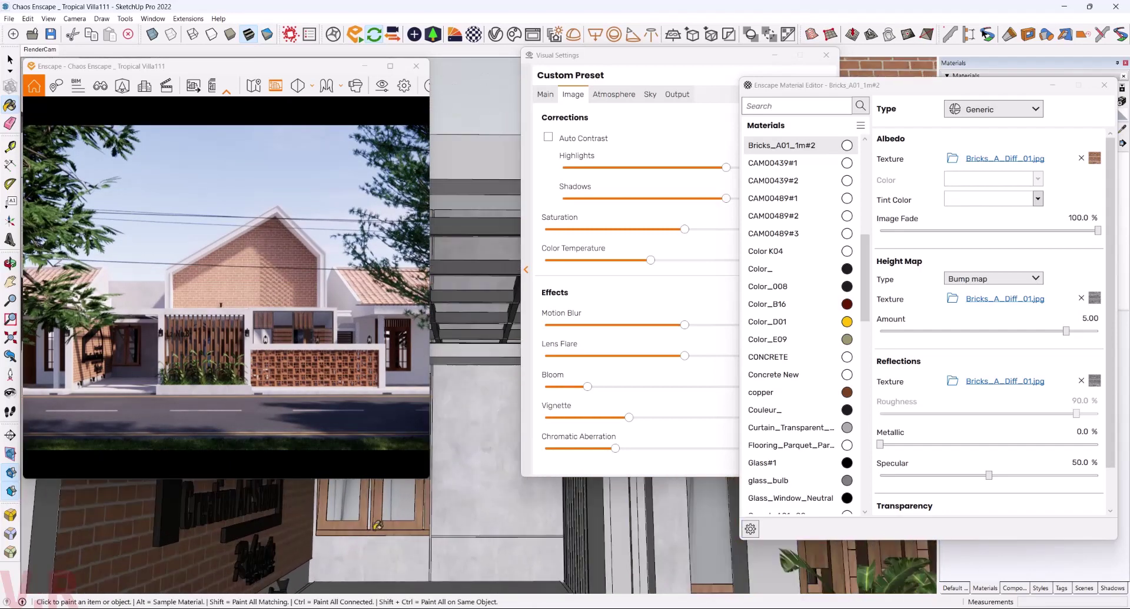
scroll(388, 536, up, 2)
scroll(432, 518, up, 2)
key(alt)
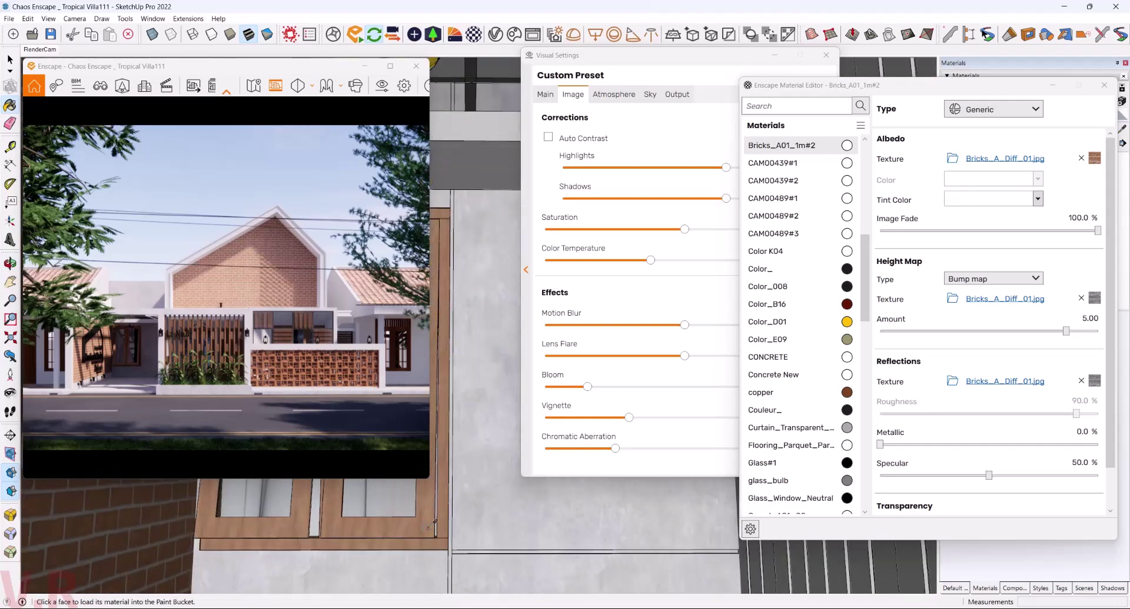
- Sample the laminate and use Laminate_B01_Diff.jpg for its bump map (3.00) and reflections
alt+click(429, 513)
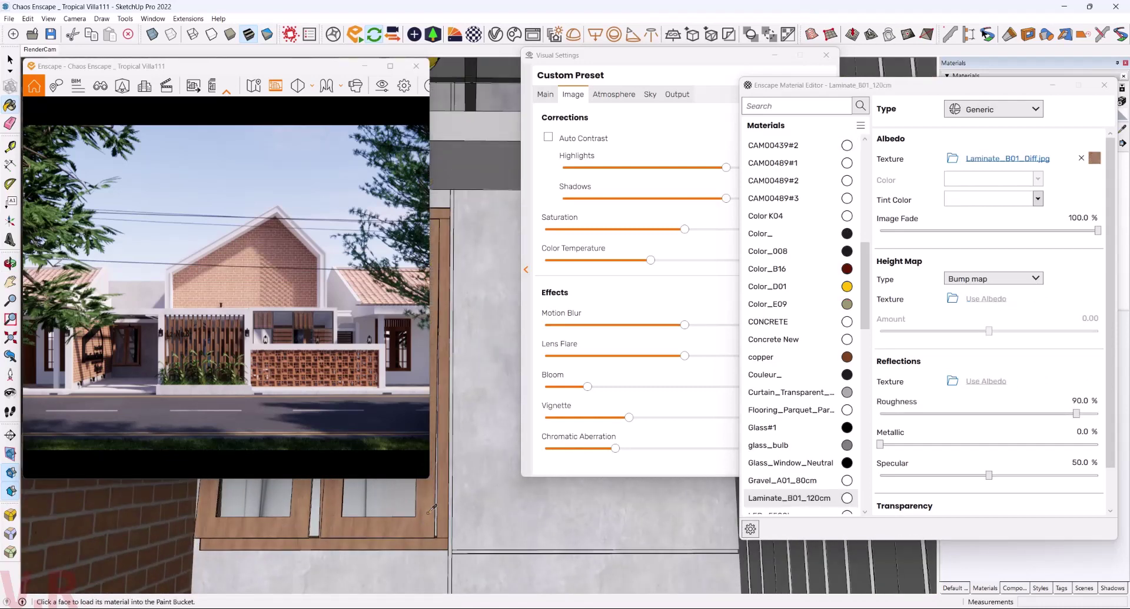
click(983, 299)
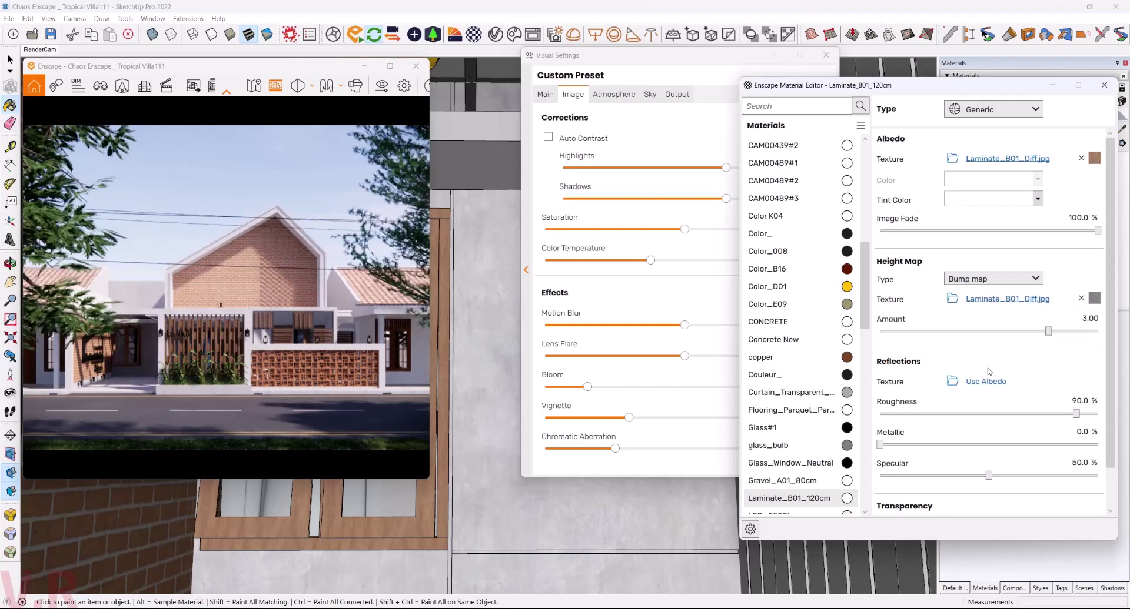
click(977, 383)
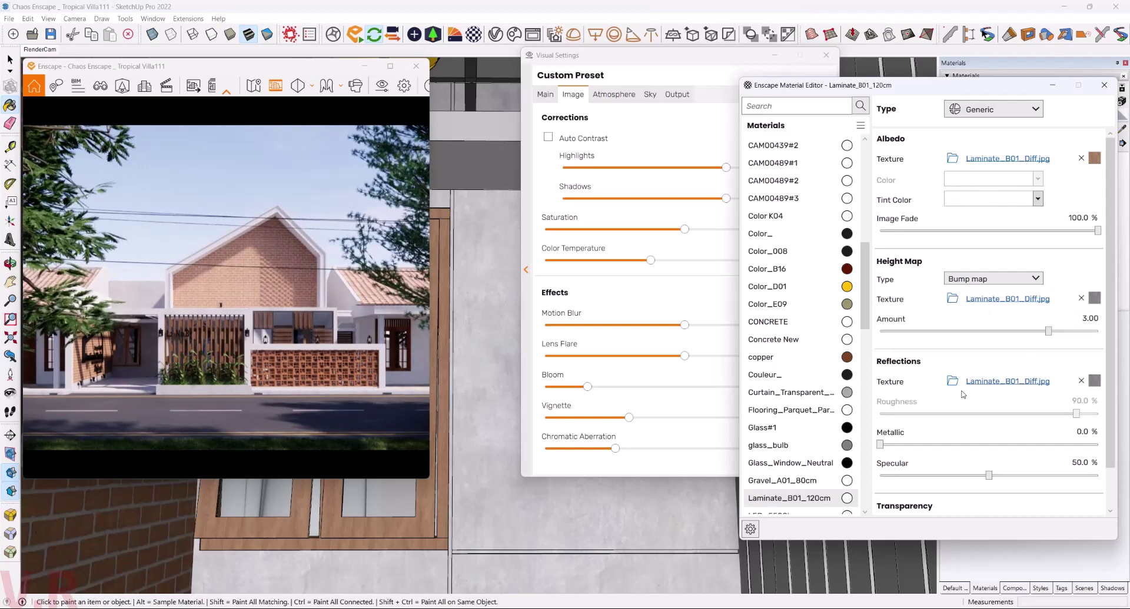
- Orbit to the pergola roof and sample the Glass#1 material for editing
middle_drag(323, 509, 466, 437)
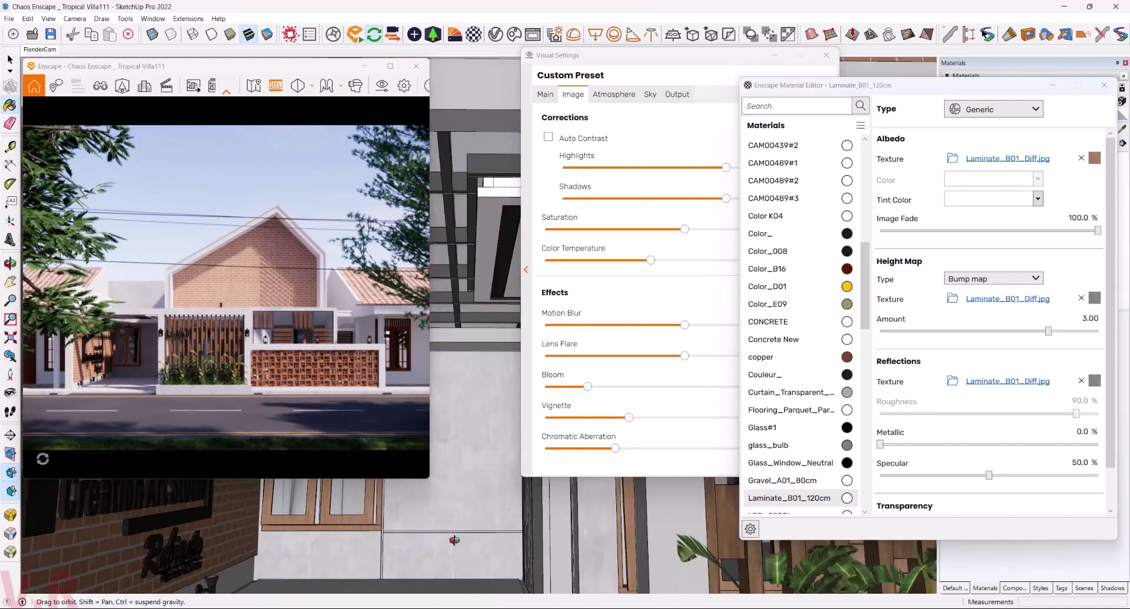
middle_drag(468, 377, 480, 351)
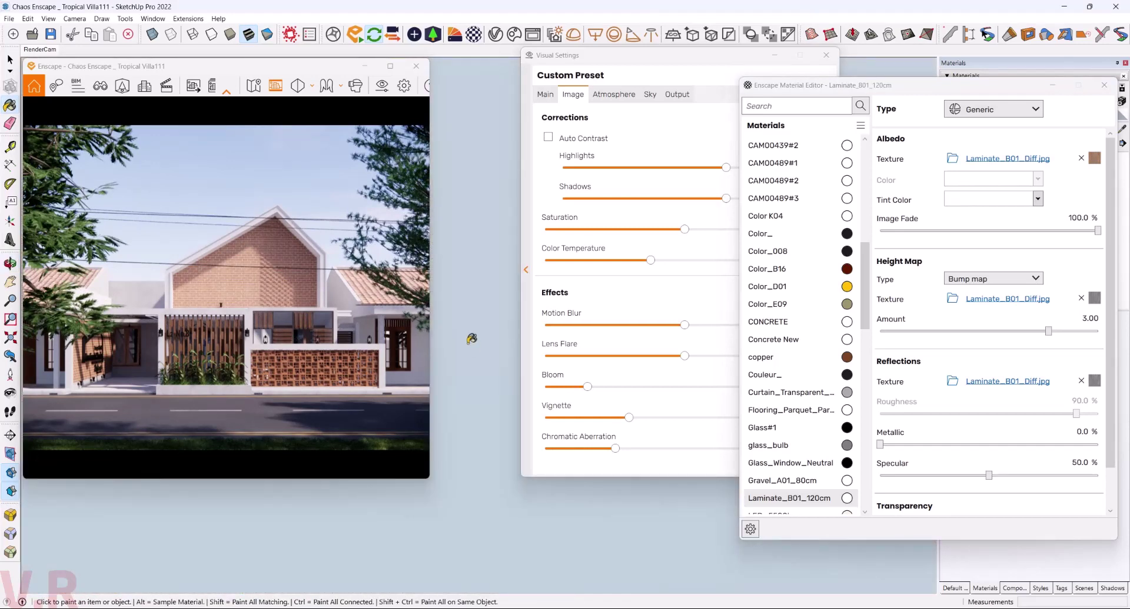
mouse_move(453, 332)
middle_down()
mouse_move(473, 492)
mouse_move(542, 540)
mouse_move(289, 573)
middle_up()
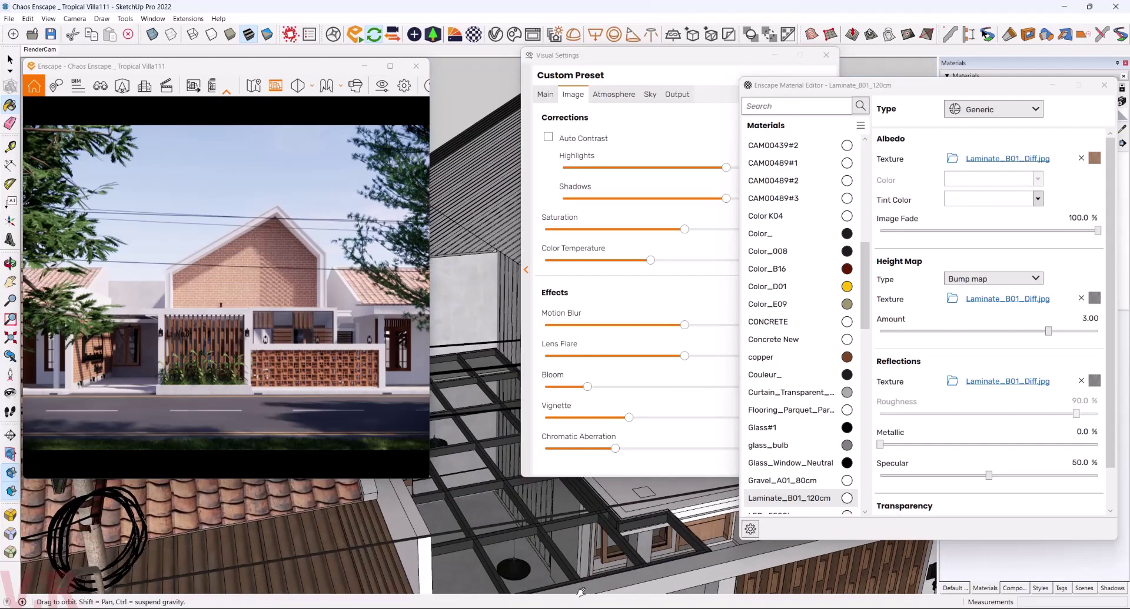
scroll(289, 573, up, 3)
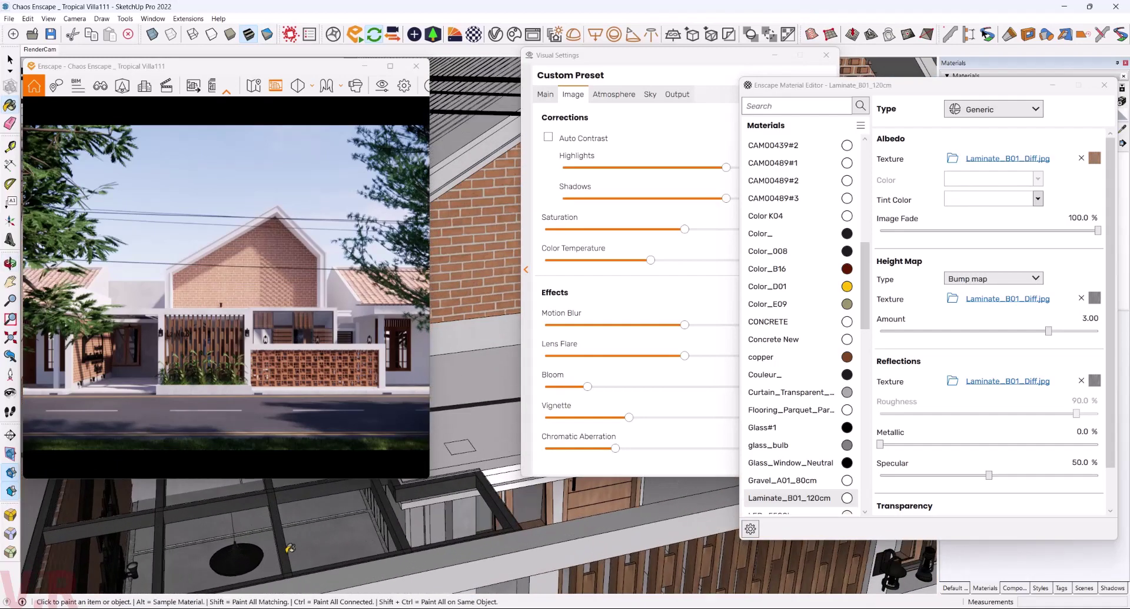
alt+click(284, 547)
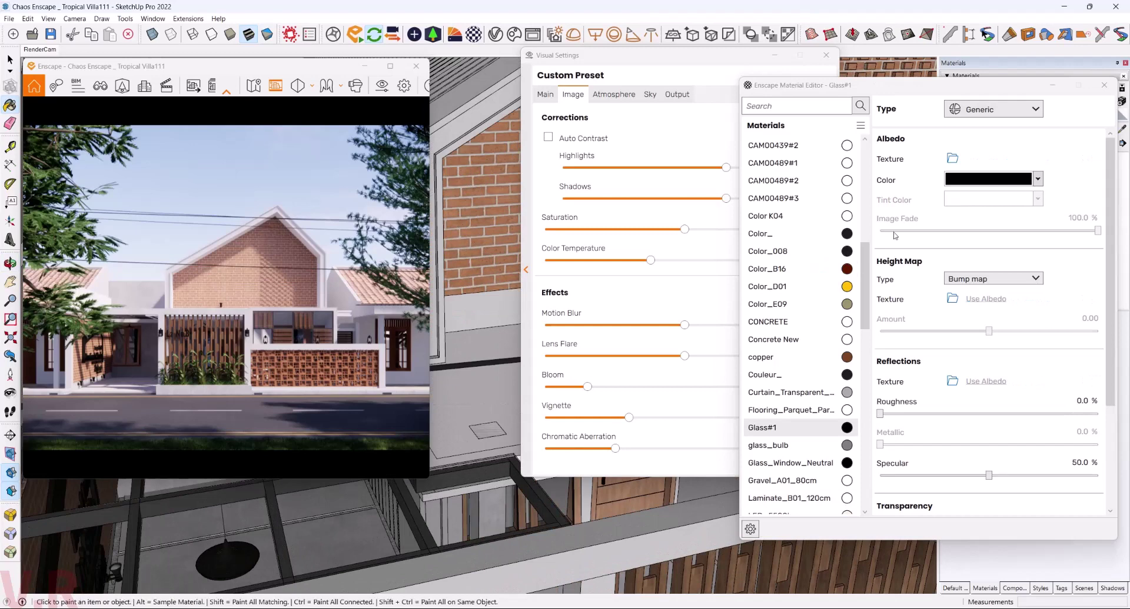
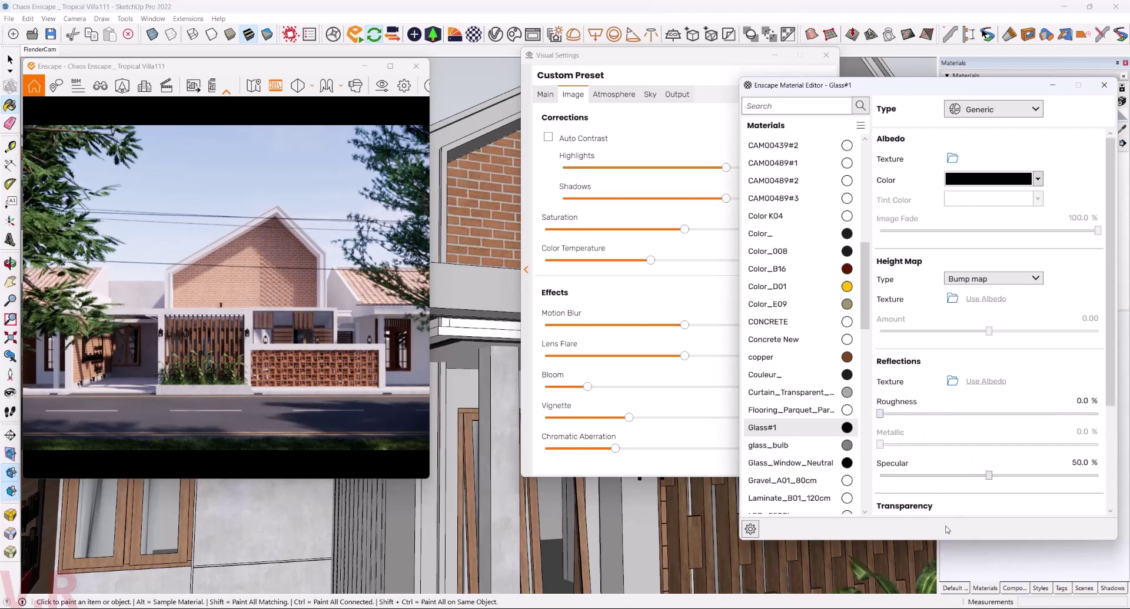
- Bring the ceiling beams into view and sample their 0134_DimGray material
scroll(960, 352, down, 1)
scroll(960, 351, down, 1)
scroll(961, 351, down, 1)
scroll(960, 351, down, 1)
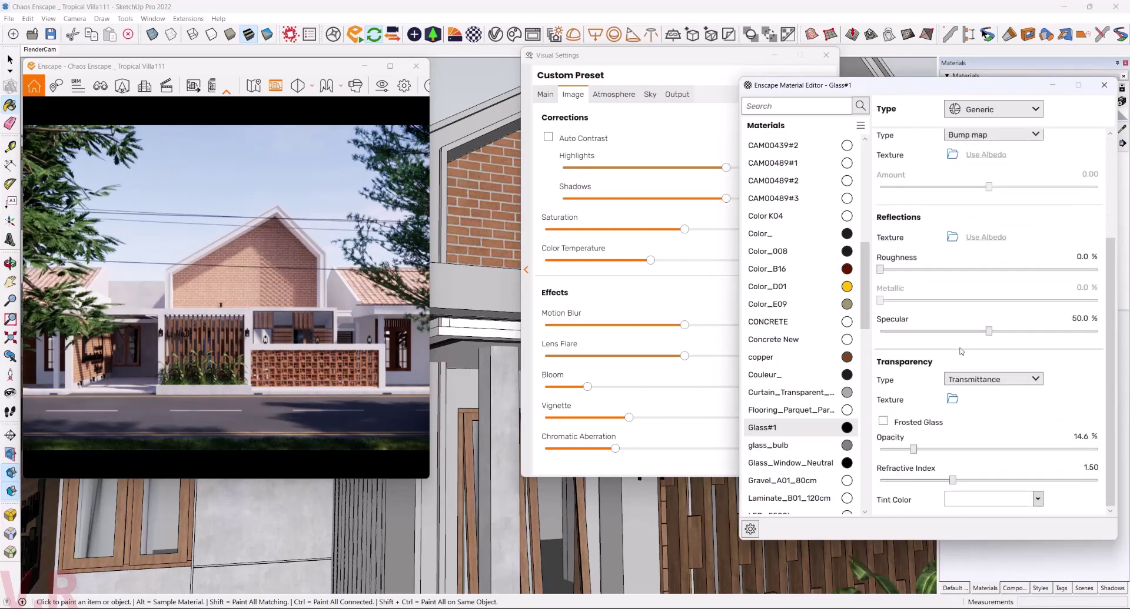
scroll(961, 351, up, 1)
scroll(960, 364, up, 3)
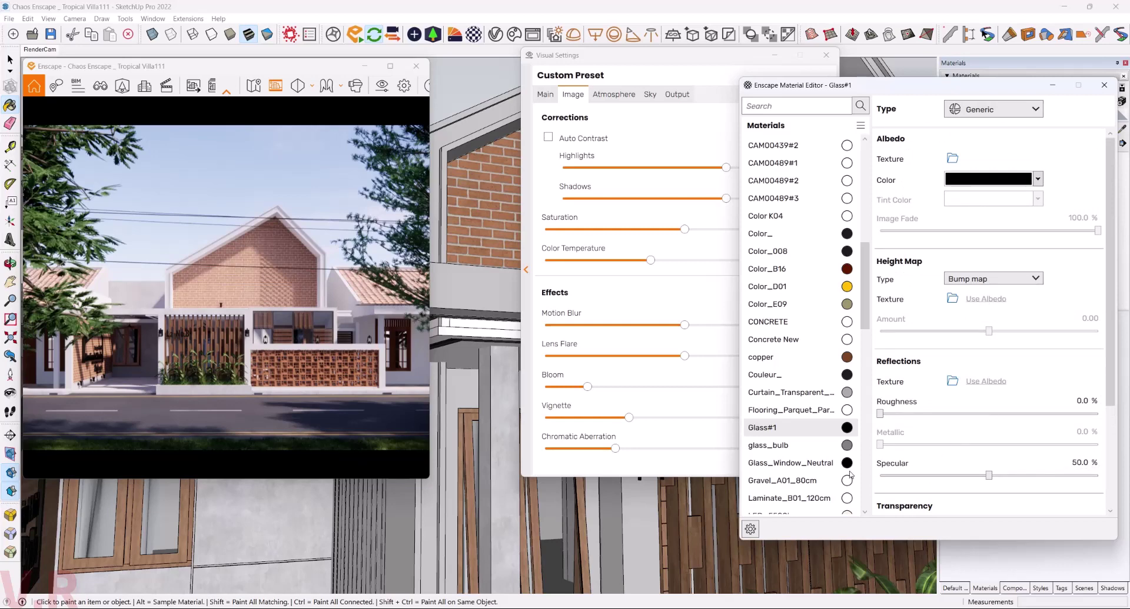
mouse_move(277, 522)
middle_down()
mouse_move(454, 606)
mouse_move(528, 558)
mouse_move(496, 491)
middle_up()
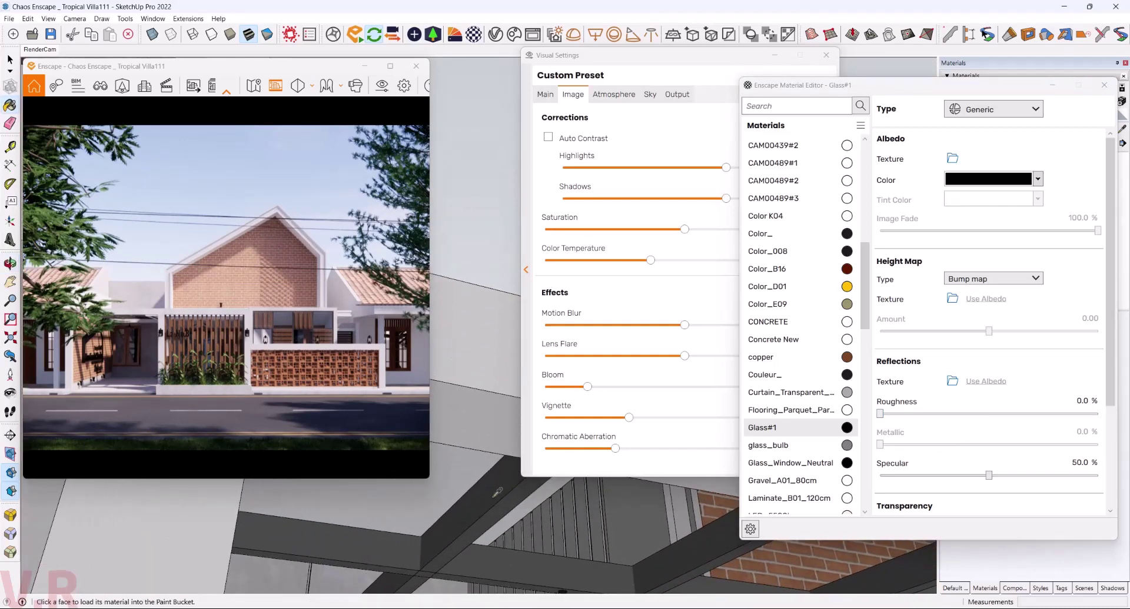
alt+click(495, 492)
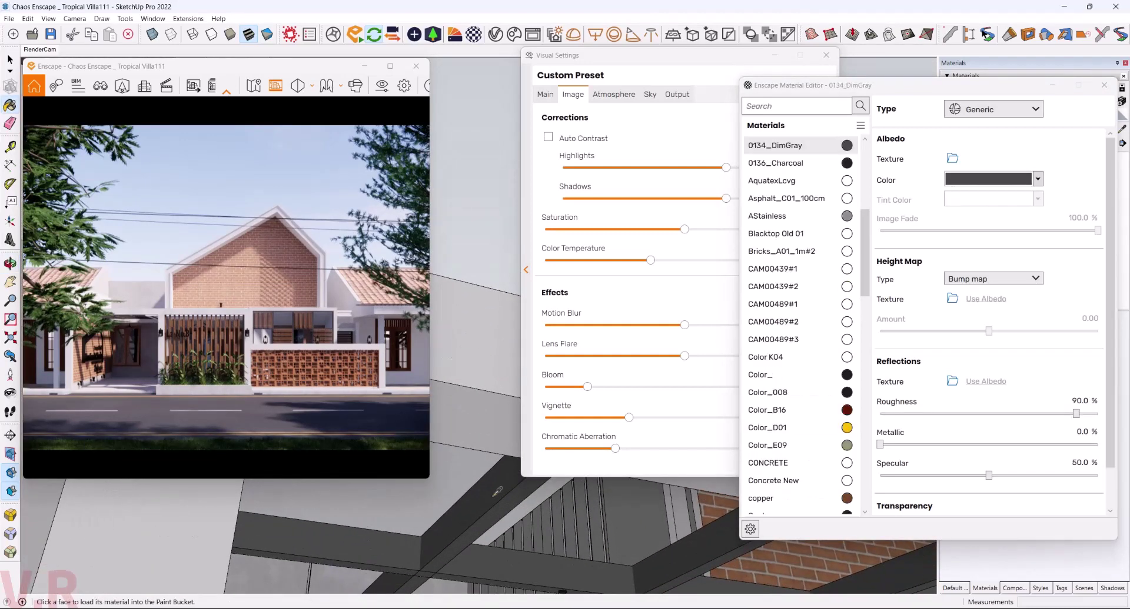
- Make 0134_DimGray 100% metallic with roughness lowered to 60%
click(1077, 433)
text(100)
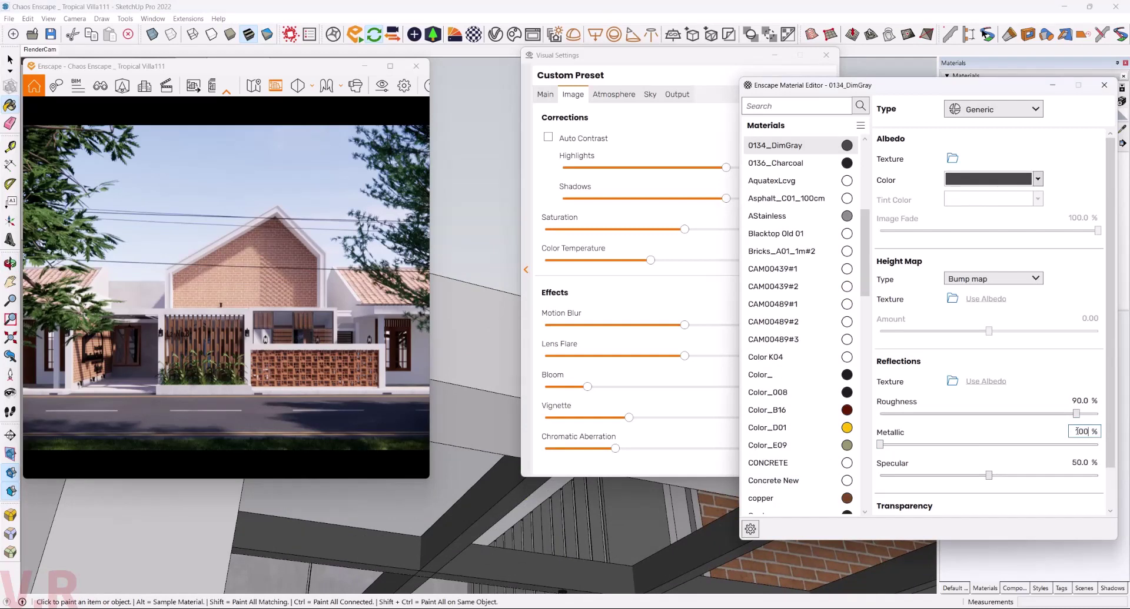
key(Return)
click(1078, 401)
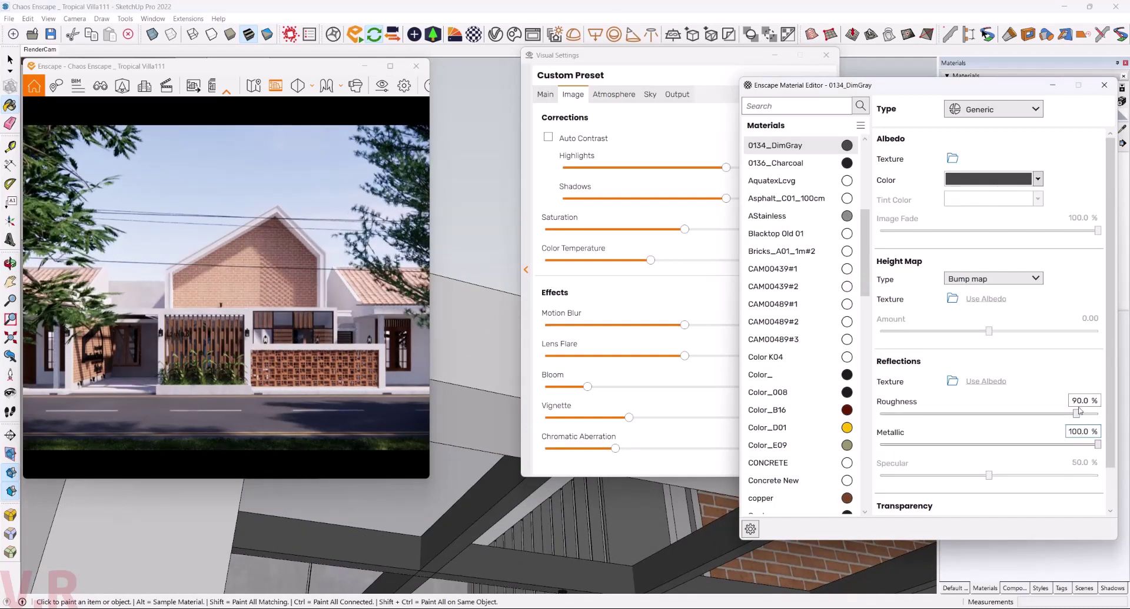
text(60)
key(Return)
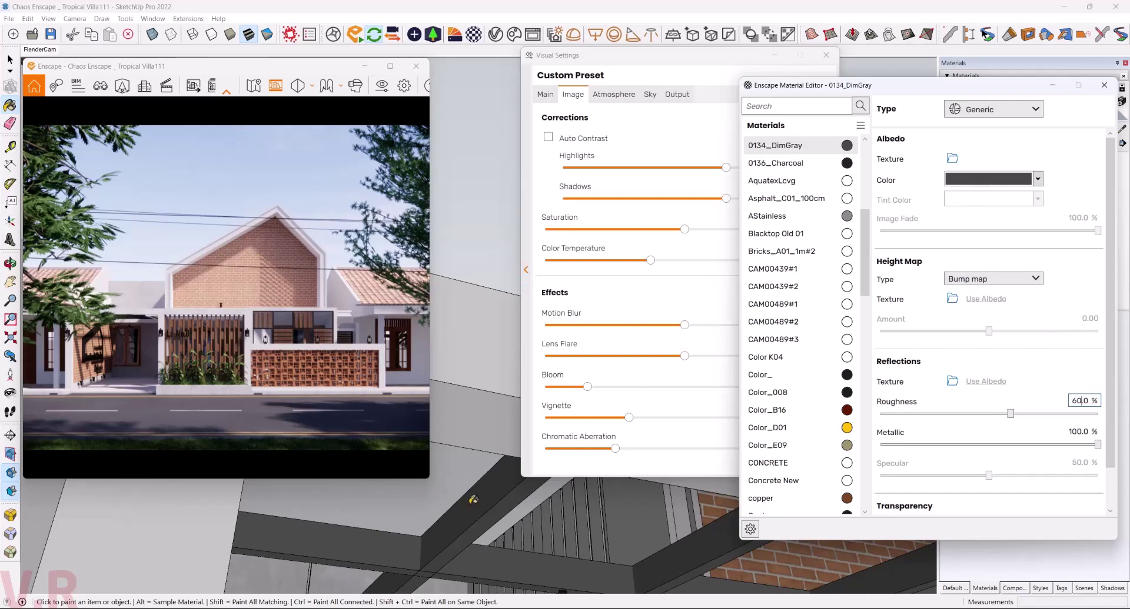
middle_drag(473, 500, 467, 544)
mouse_move(467, 494)
middle_down()
mouse_move(489, 552)
mouse_move(432, 527)
mouse_move(454, 509)
mouse_move(415, 512)
mouse_move(470, 322)
mouse_move(466, 509)
middle_up()
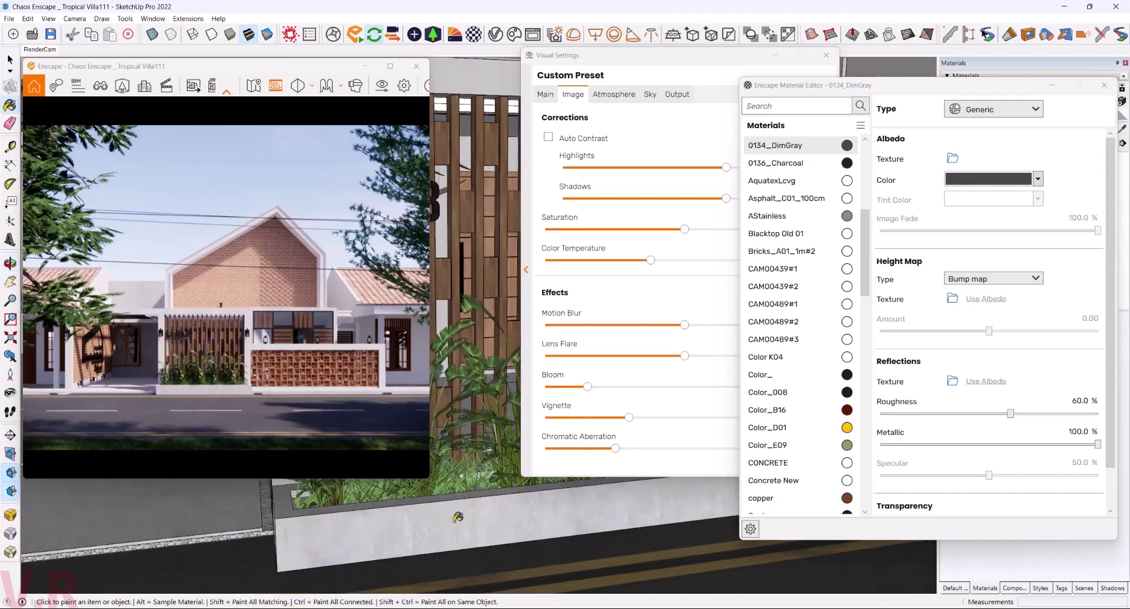
- Sample the Concrete New wall material and inspect its Polished Concrete New.jpg albedo texture
alt+click(466, 510)
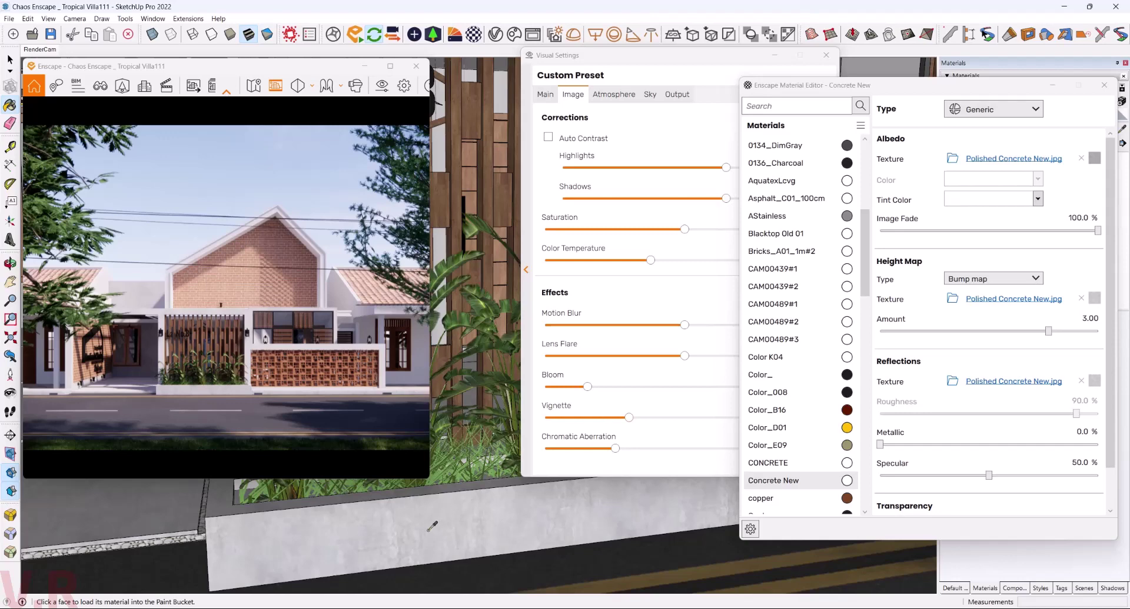
click(1094, 159)
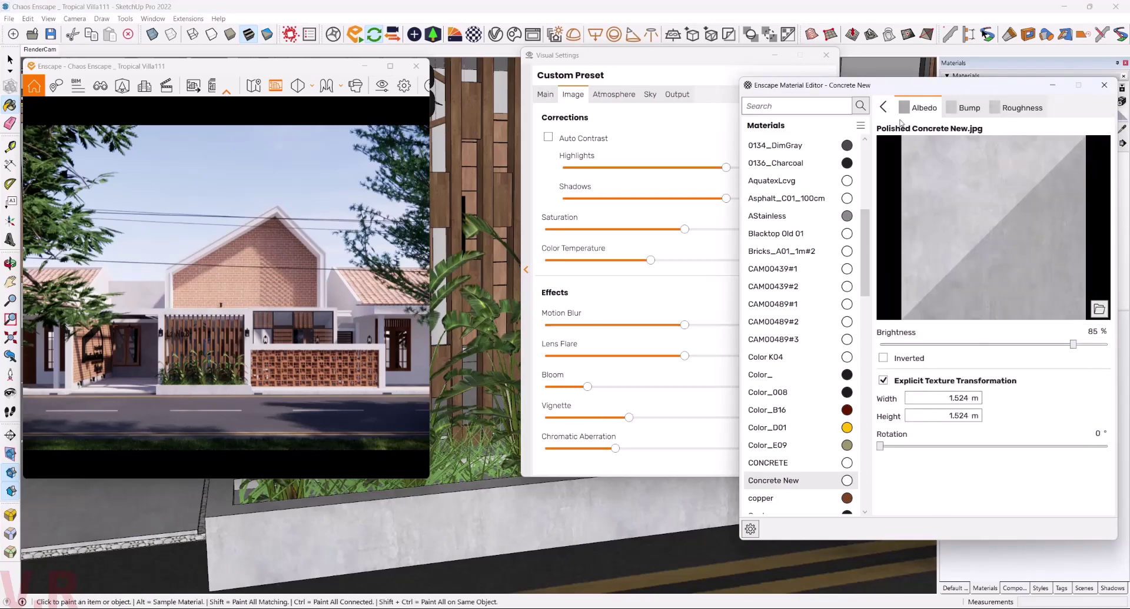
click(884, 108)
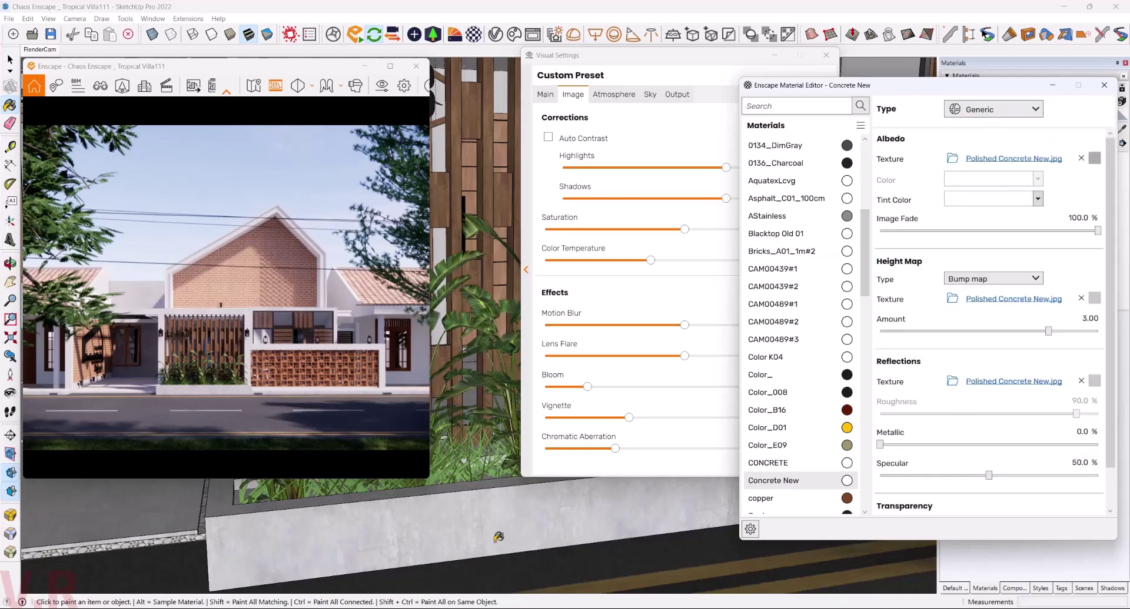
mouse_move(498, 537)
middle_down()
mouse_move(663, 577)
mouse_move(521, 512)
middle_up()
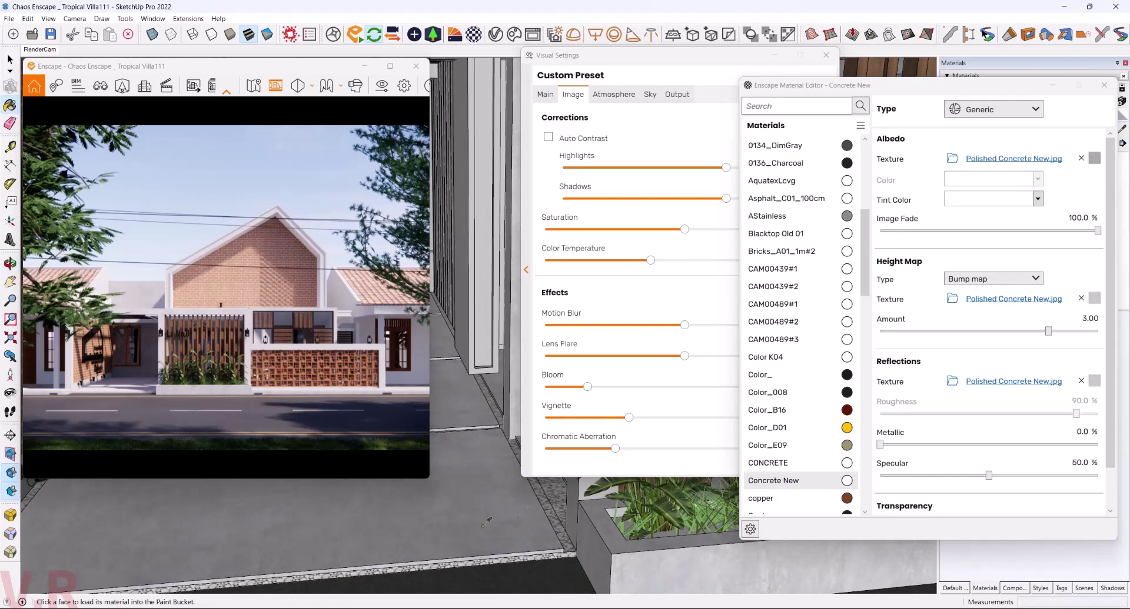
middle_drag(534, 525, 575, 553)
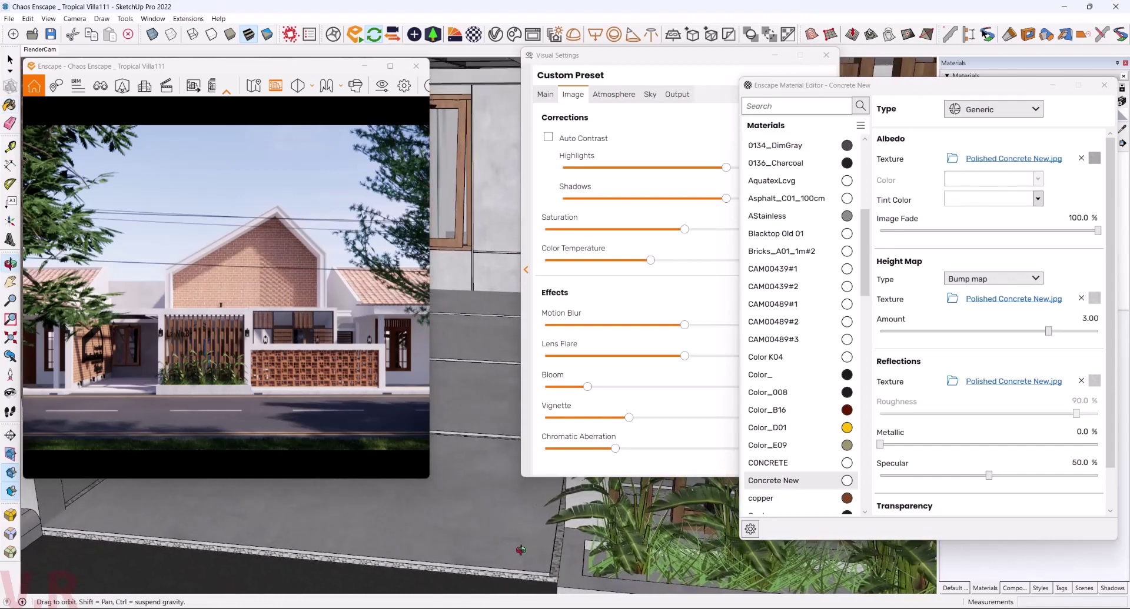
key(space)
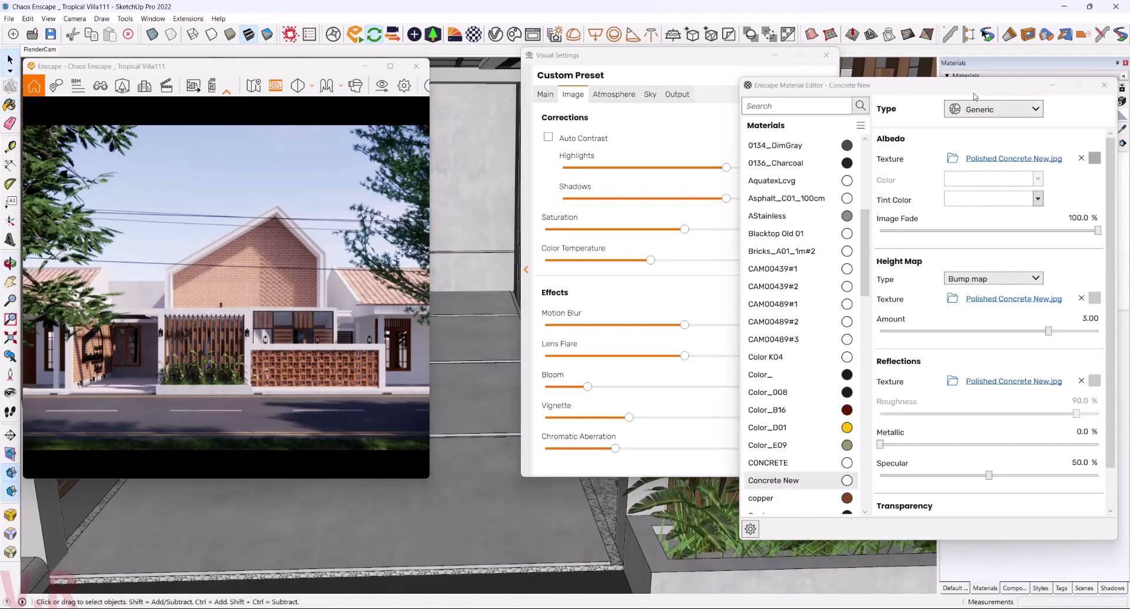
drag(989, 95, 888, 141)
- Create a new material named Concrete Floor from the Concrete New texture
click(1121, 103)
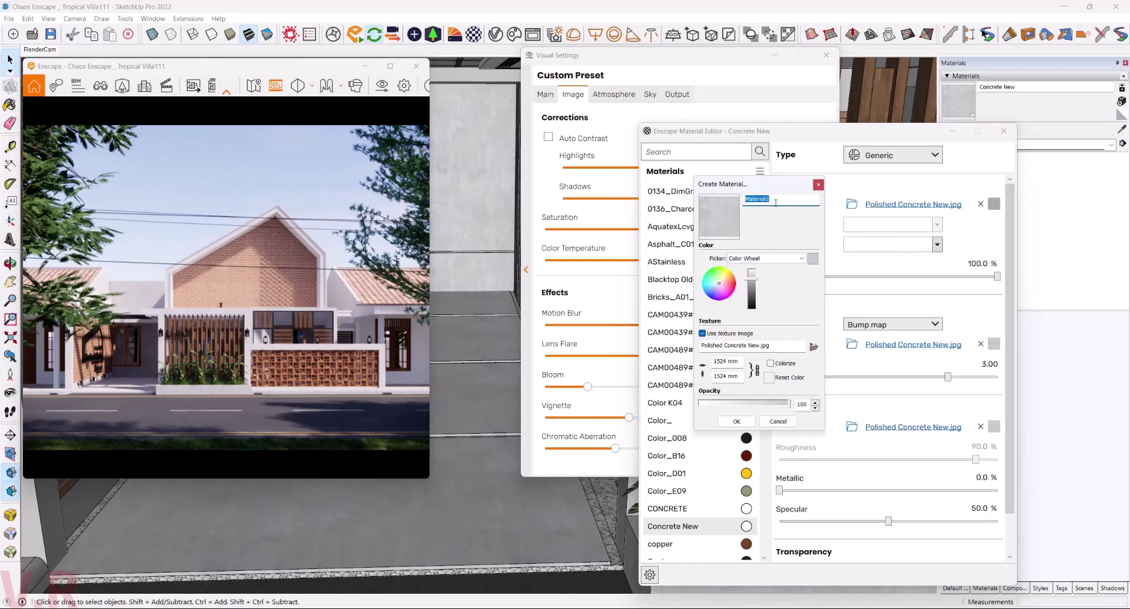
text(crete Floor)
click(736, 421)
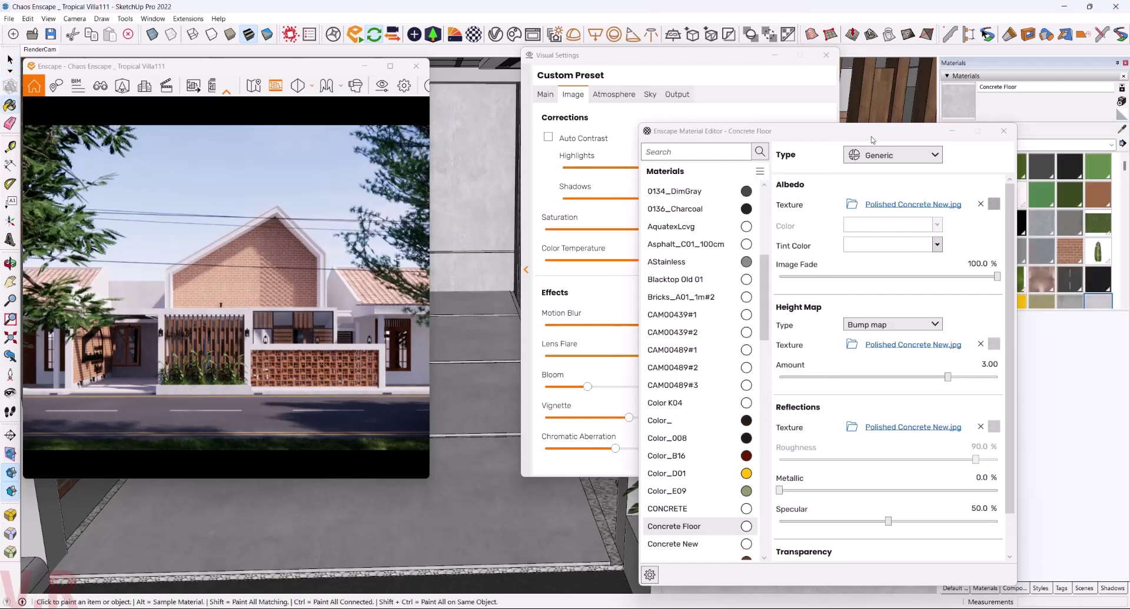
- Paint the floor face with Concrete Floor and reselect it
click(421, 563)
key(space)
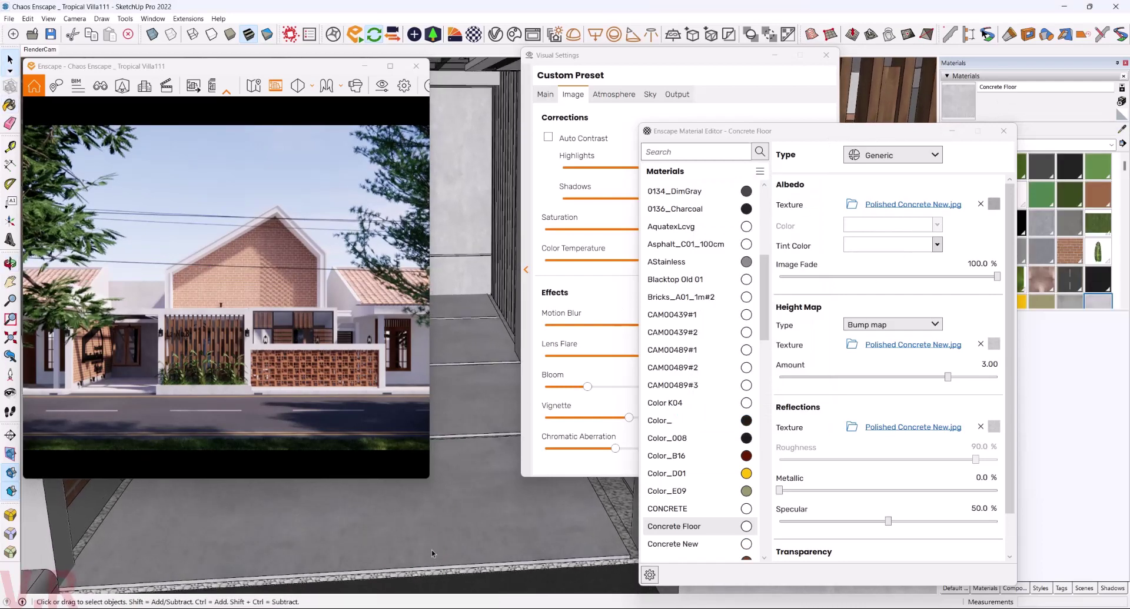
click(433, 553)
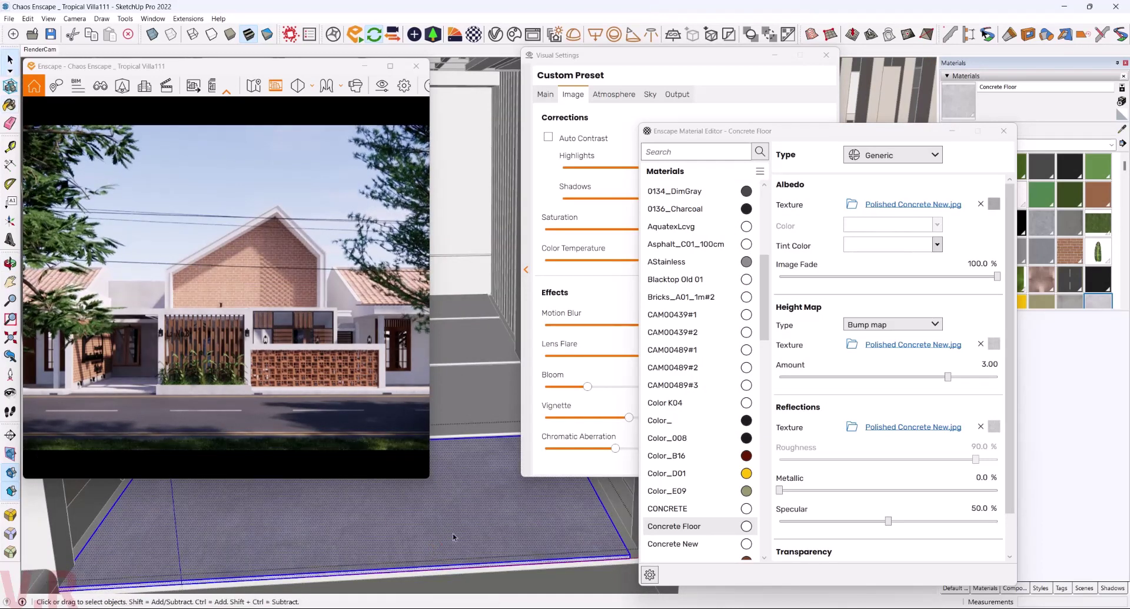
click(485, 390)
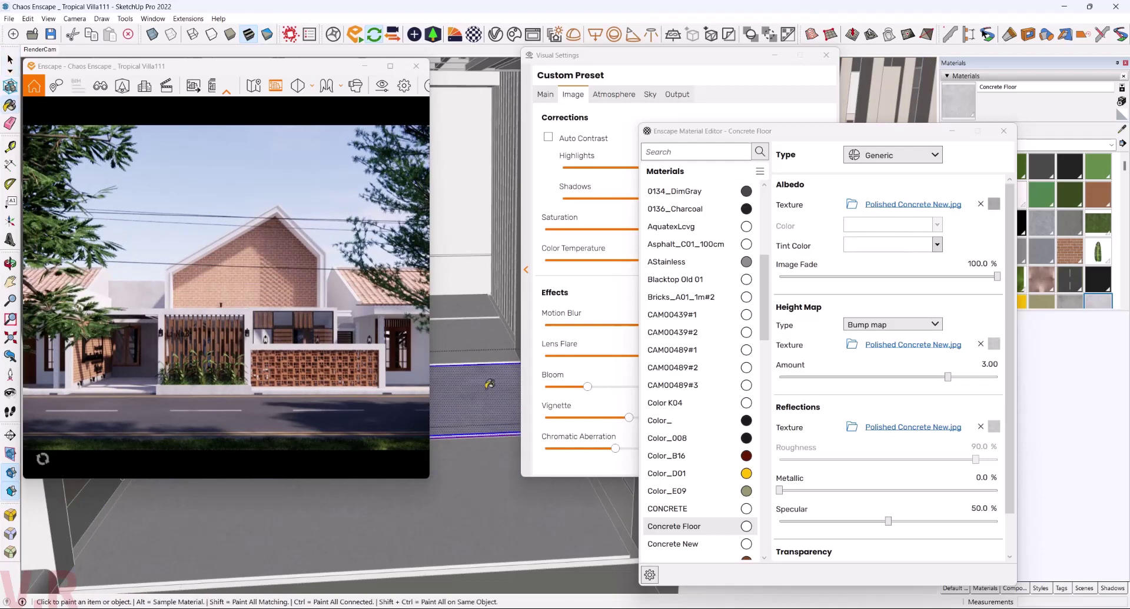
click(456, 316)
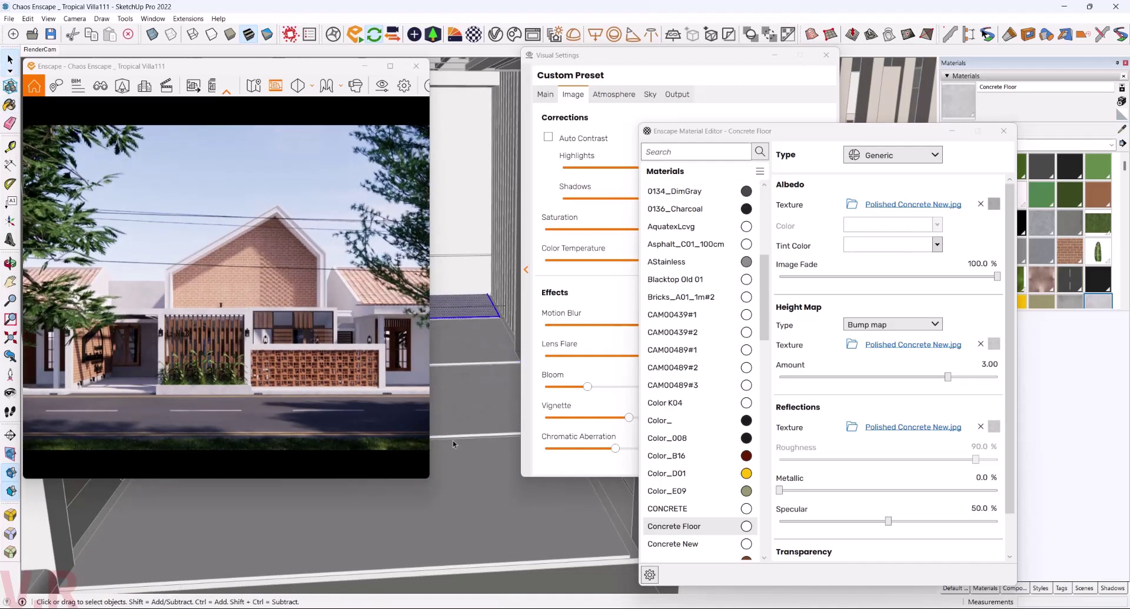
mouse_move(465, 503)
middle_down()
mouse_move(530, 561)
mouse_move(512, 549)
middle_up()
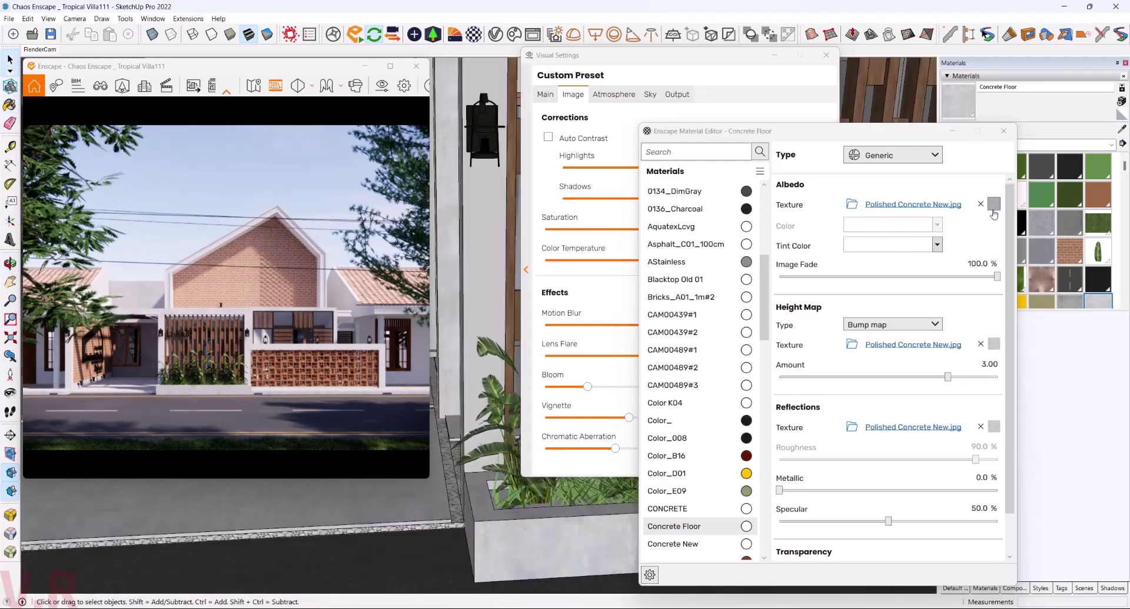
- Lower the Concrete Floor albedo texture brightness from 85% to 65%
click(993, 204)
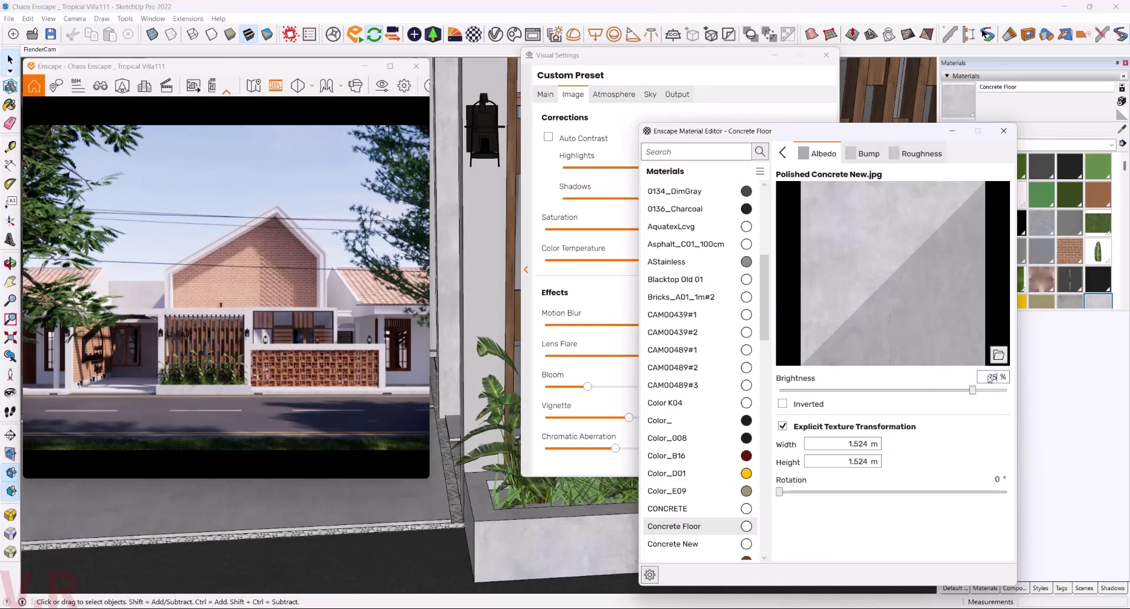
text(65)
key(Return)
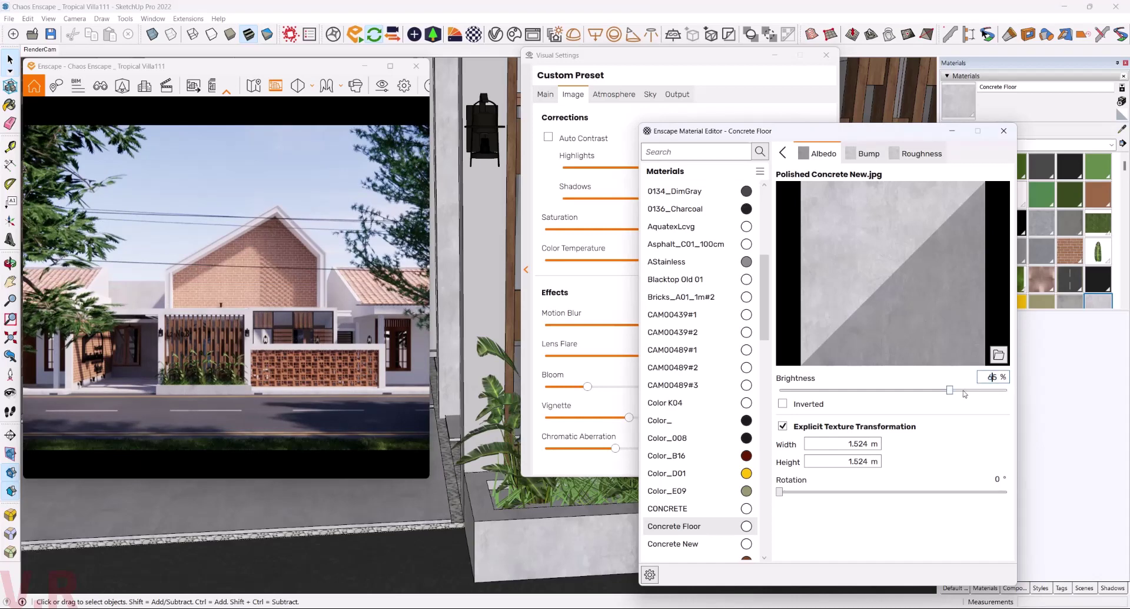
key(Return)
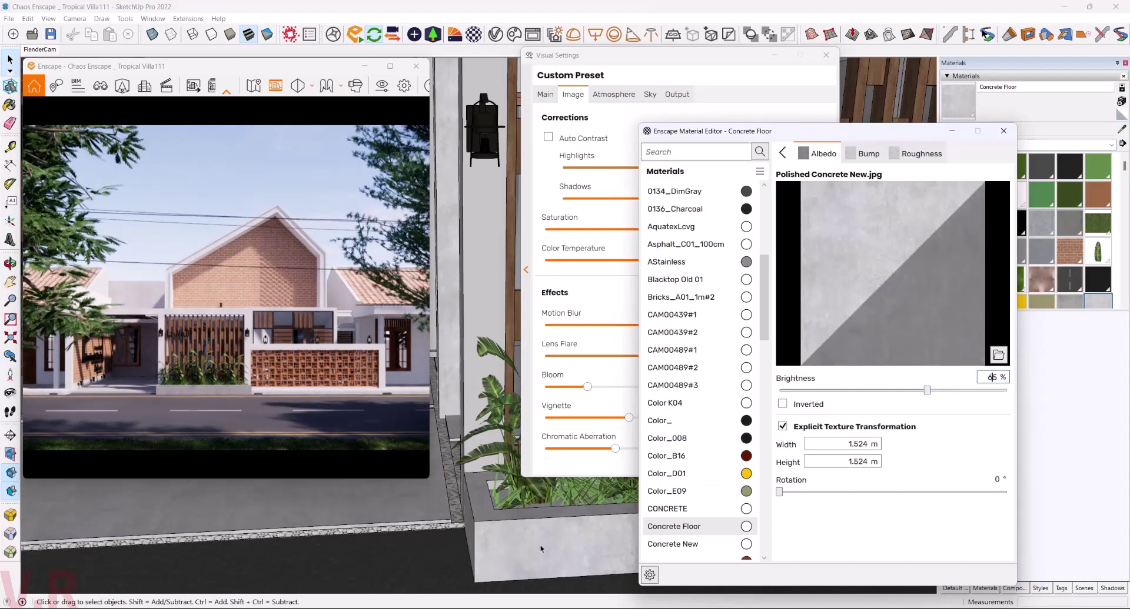
middle_click(534, 546)
middle_drag(534, 546, 486, 540)
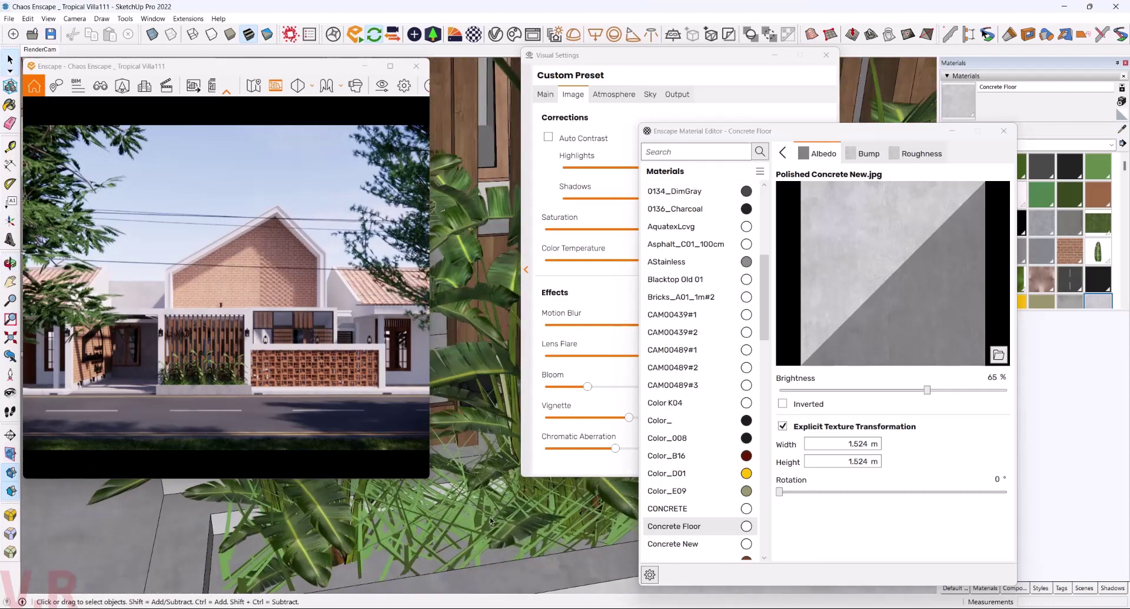
middle_drag(305, 553, 284, 551)
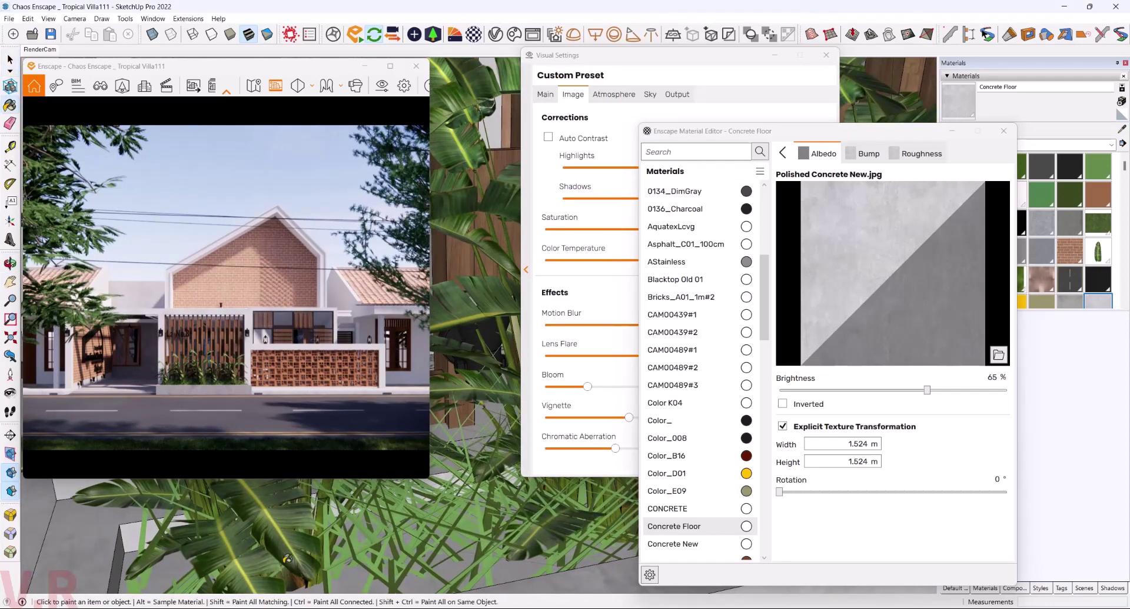
- Sample the CAM00439#1 leaf material and make it a Foliage type
key(b)
alt+click(284, 551)
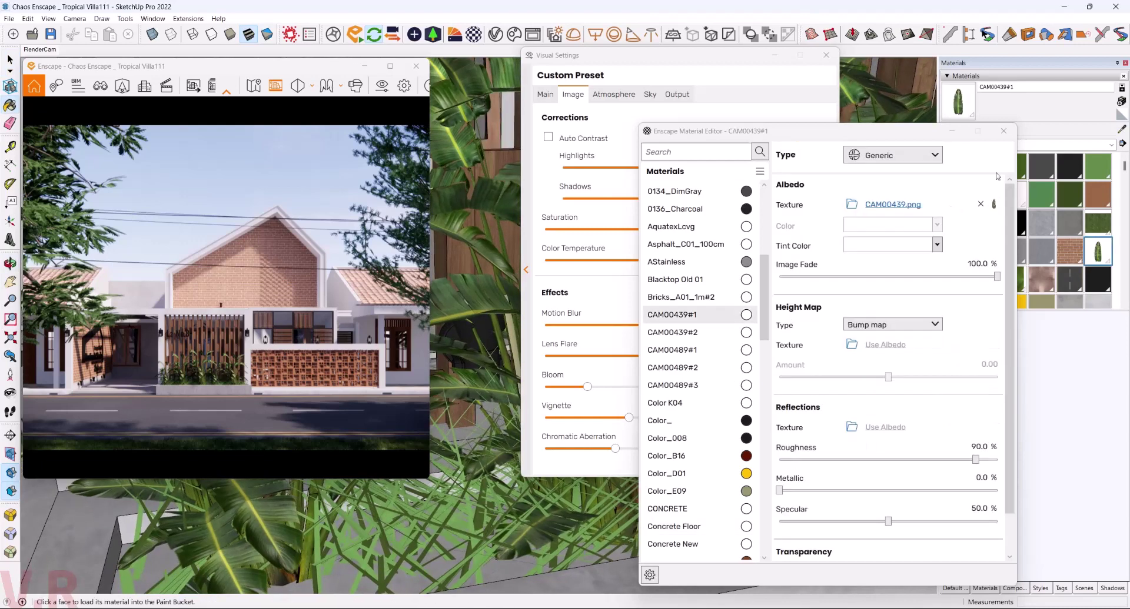
click(914, 149)
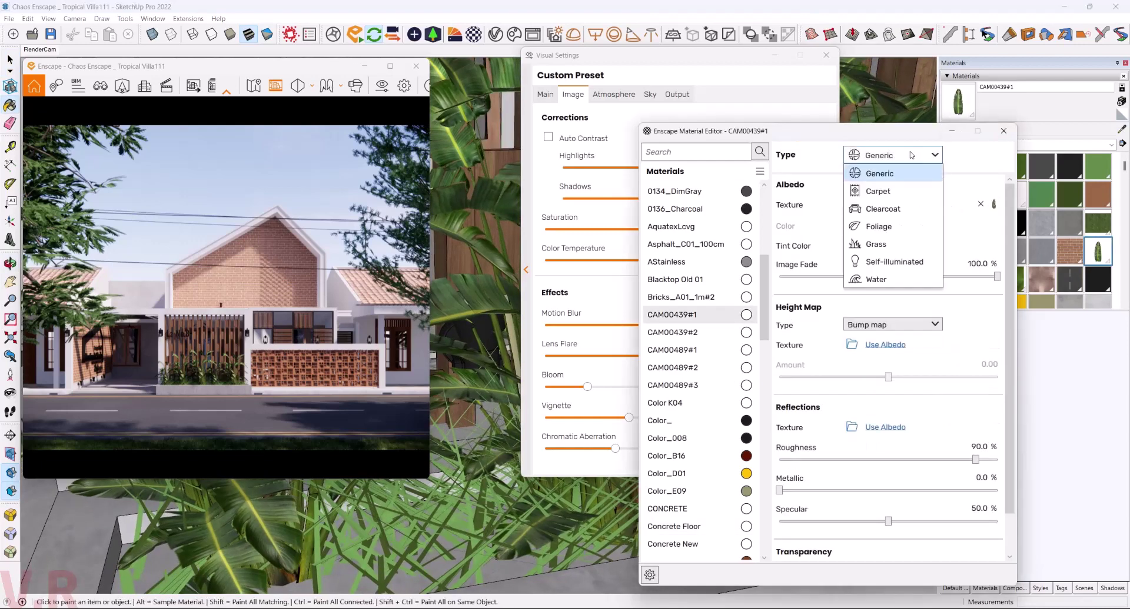
click(872, 229)
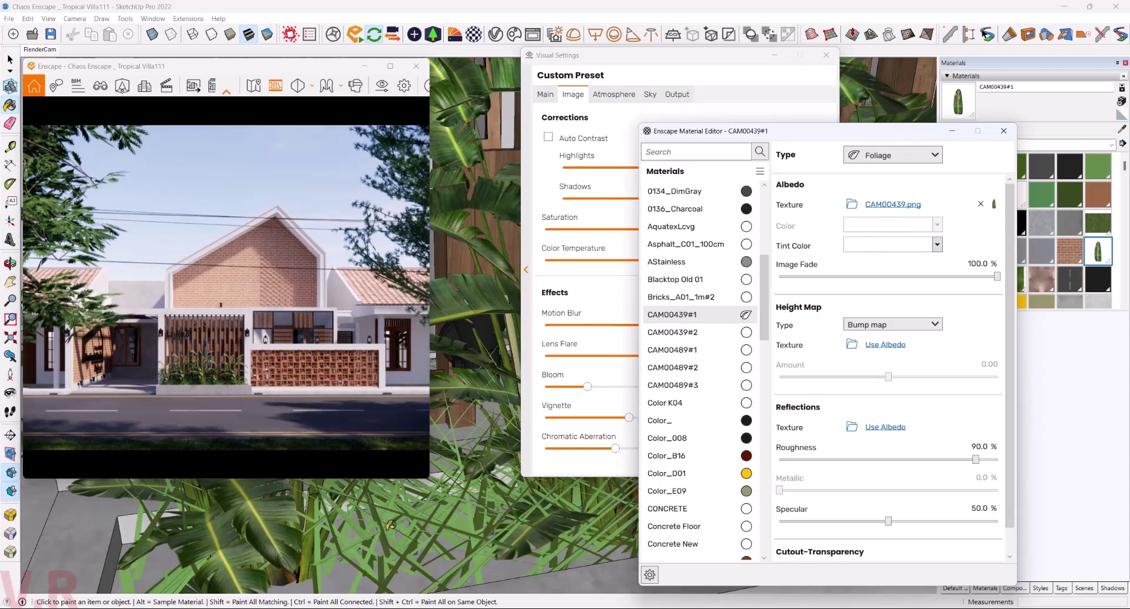
key(o)
drag(406, 531, 289, 555)
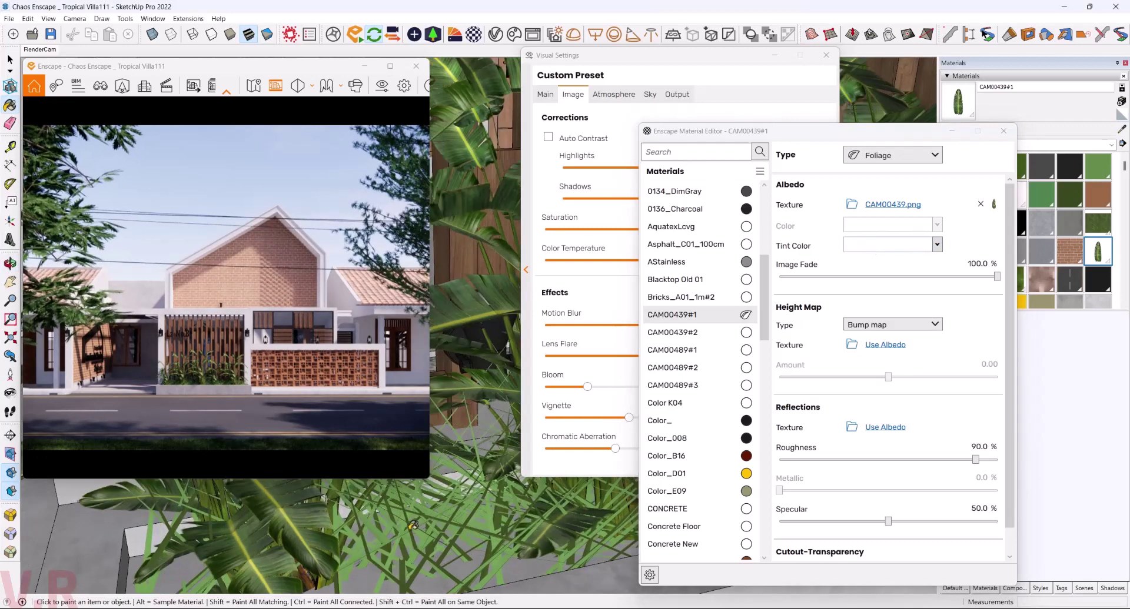
- Set CAM00439#1 roughness to 60%
key(b)
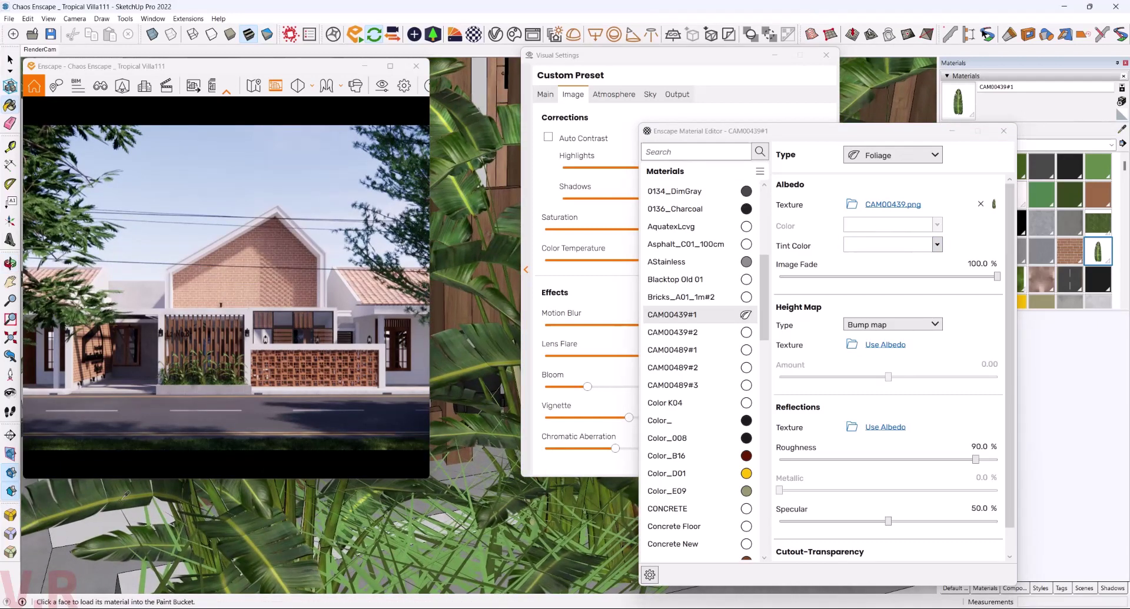
alt+click(228, 530)
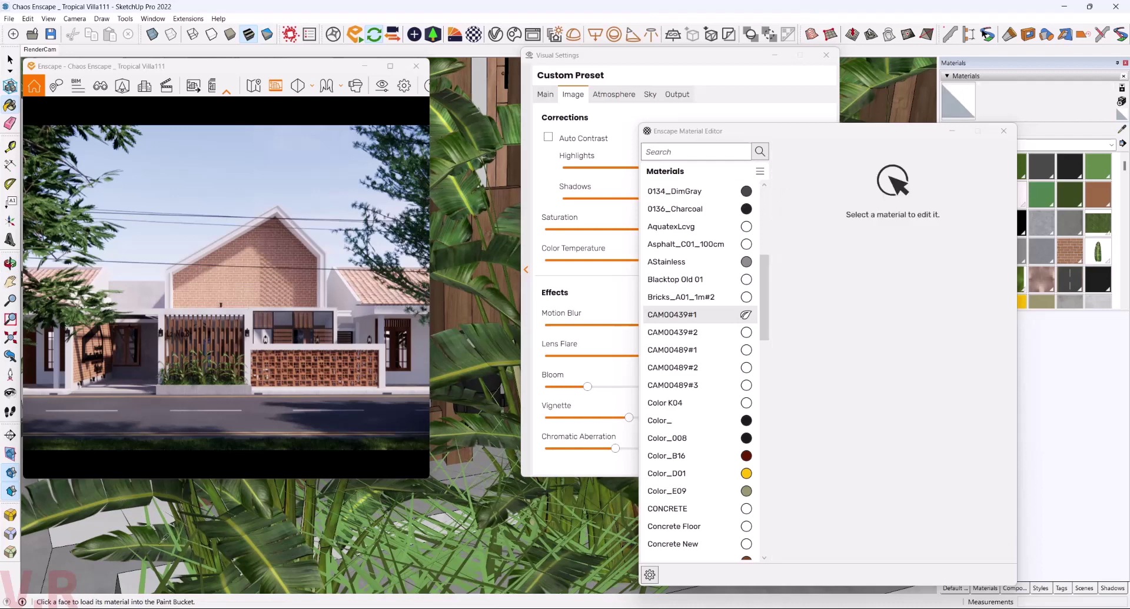
alt+click(113, 541)
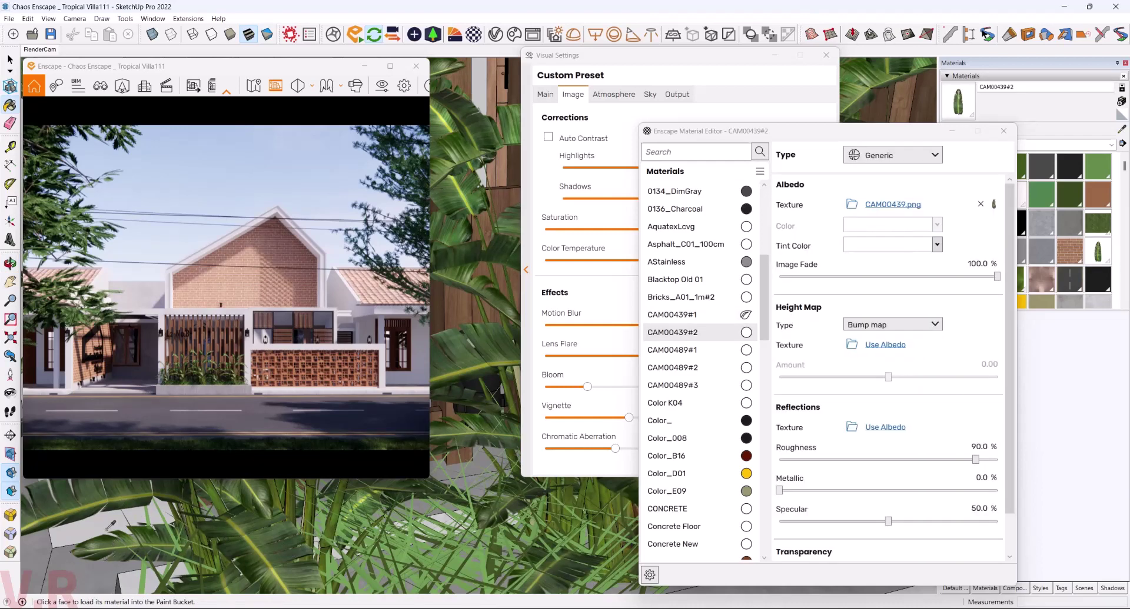
alt+click(107, 529)
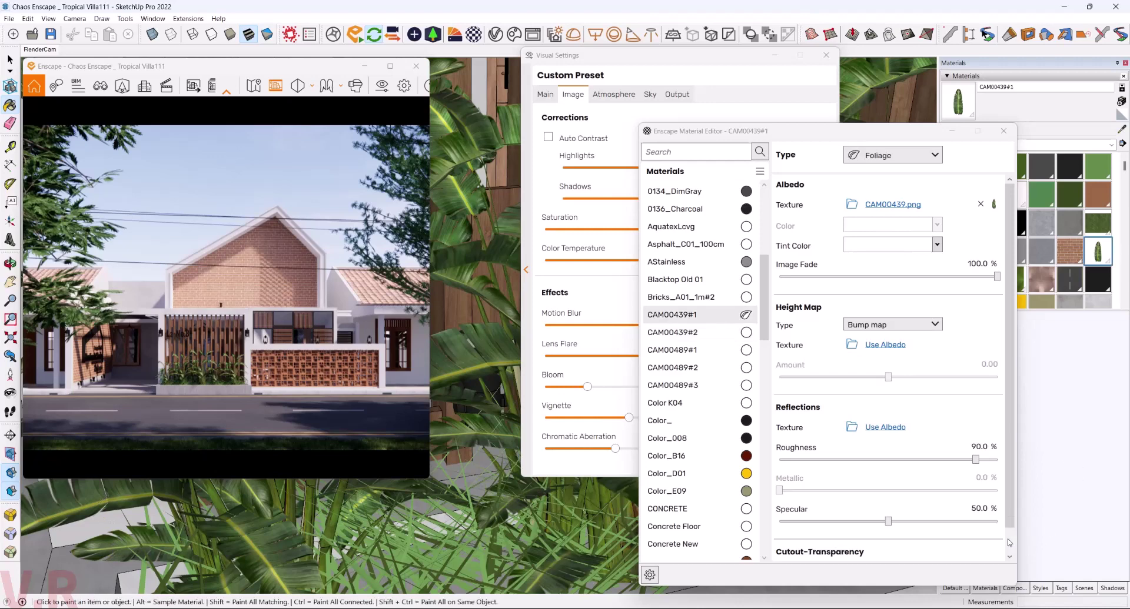
click(984, 445)
text(60)
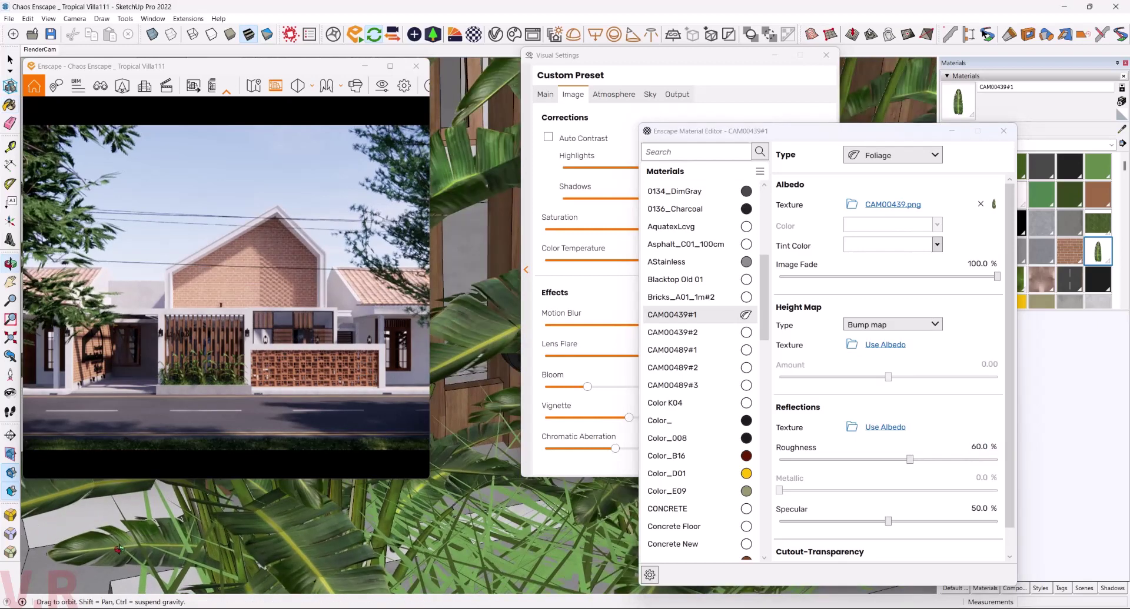
alt+click(170, 535)
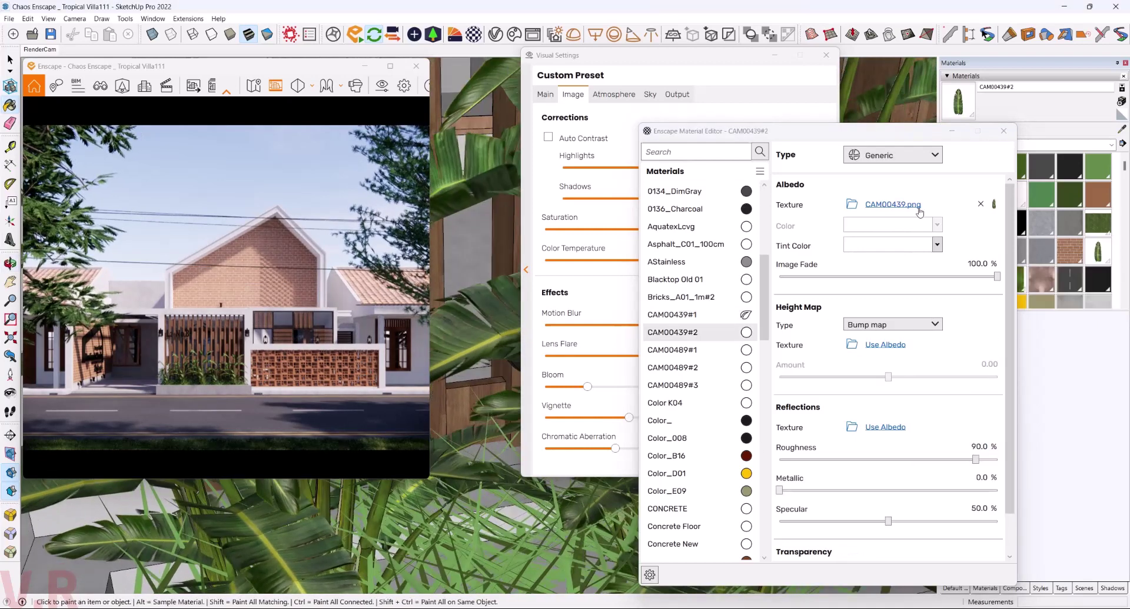
- Set CAM00439#2 to Foliage type with 60% roughness
click(892, 155)
click(878, 227)
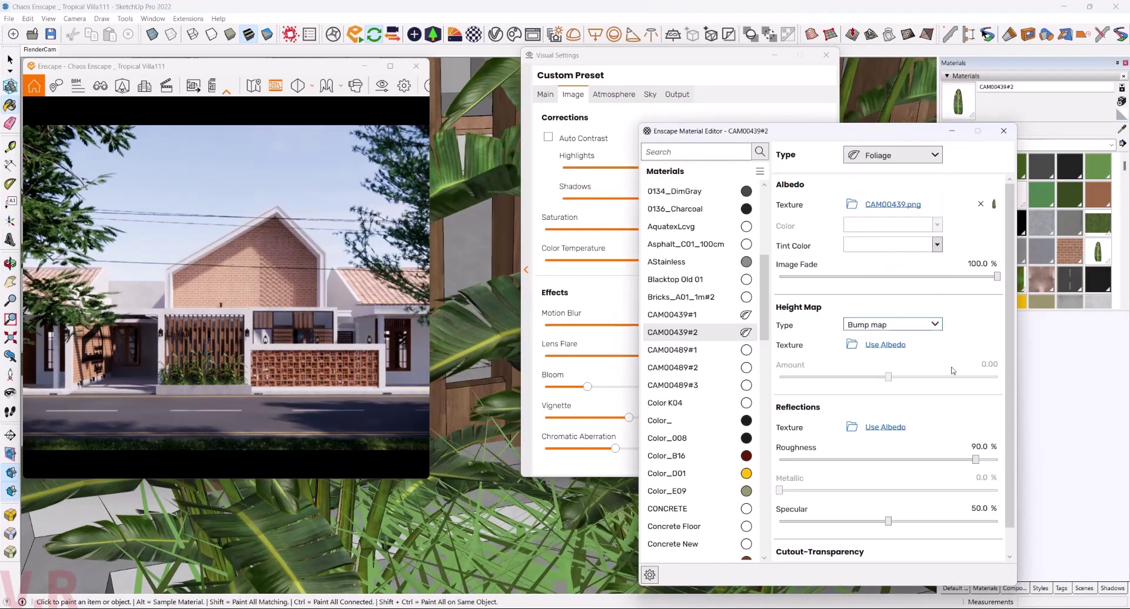
double_click(979, 446)
text(60)
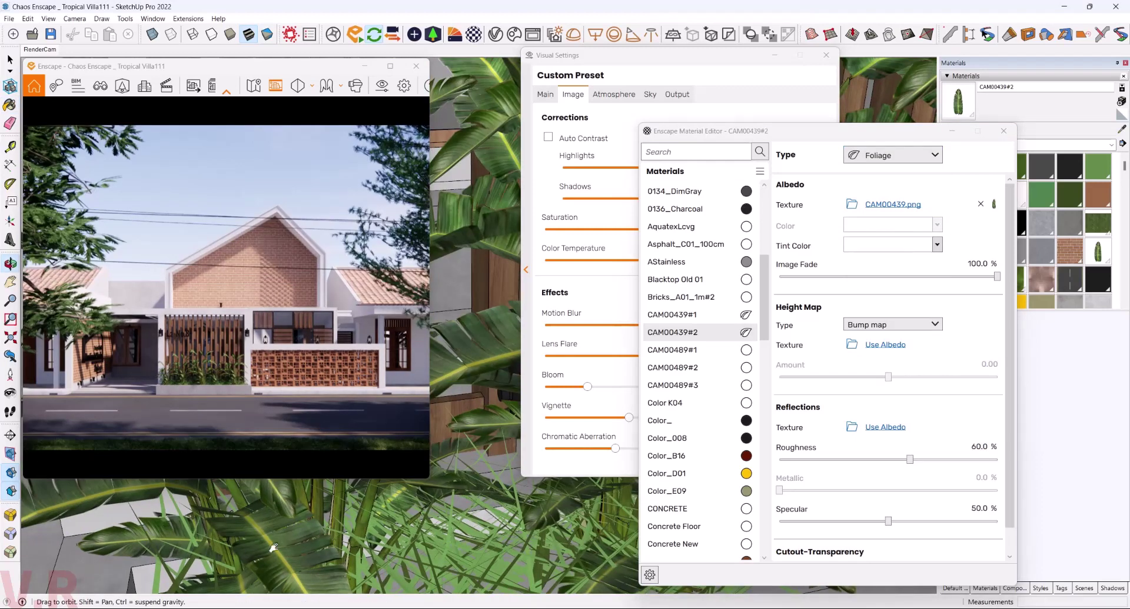
key(Return)
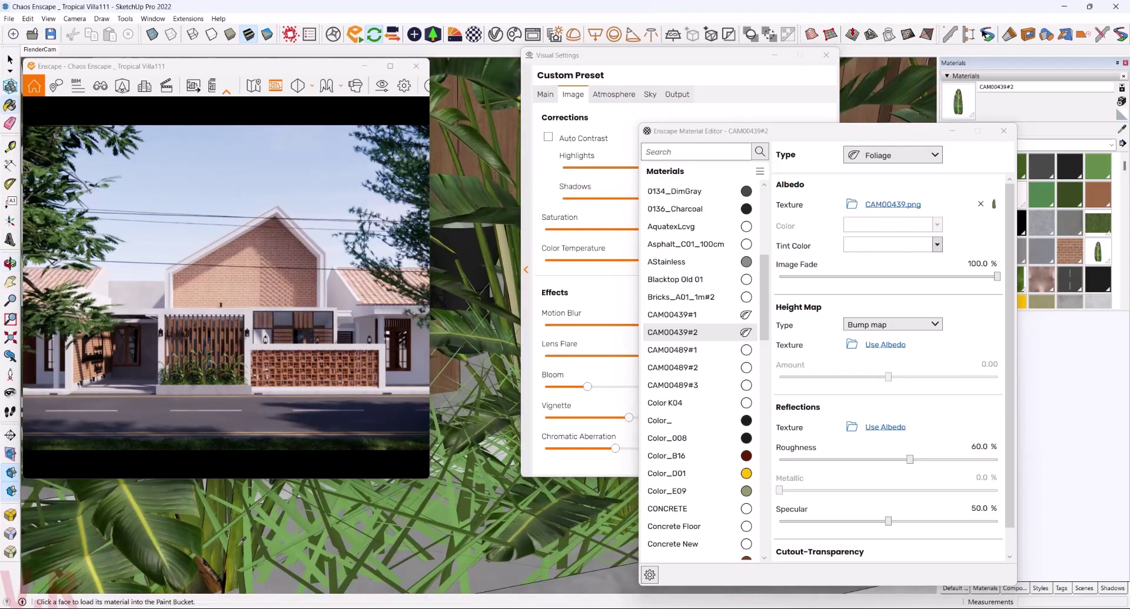
- Change CAM00489#1 and CAM00489#2 from Generic to Foliage type
alt+click(235, 546)
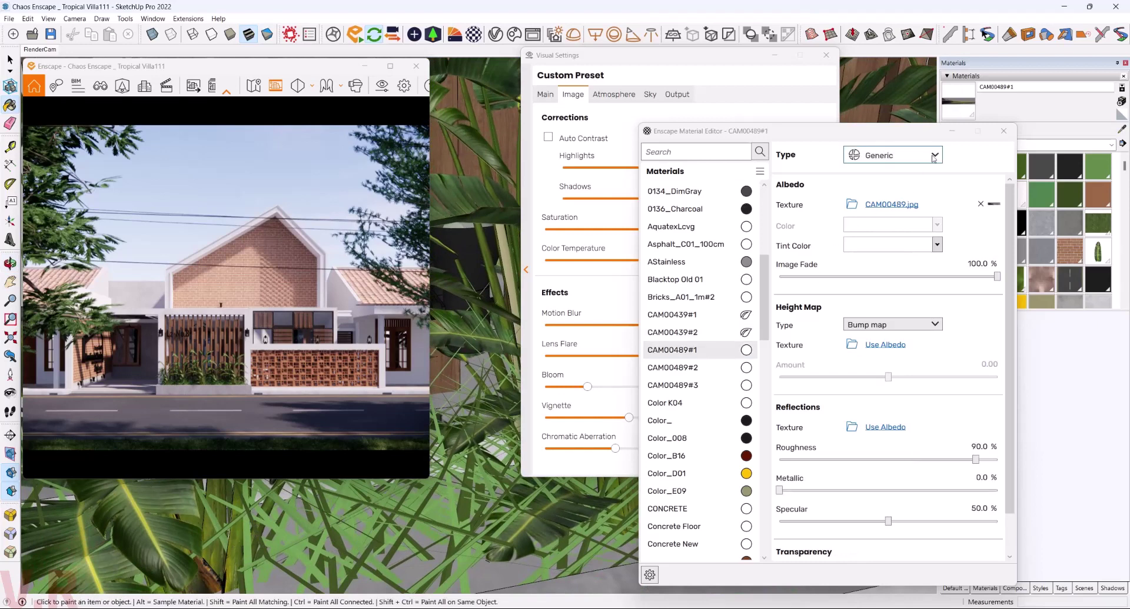
click(893, 155)
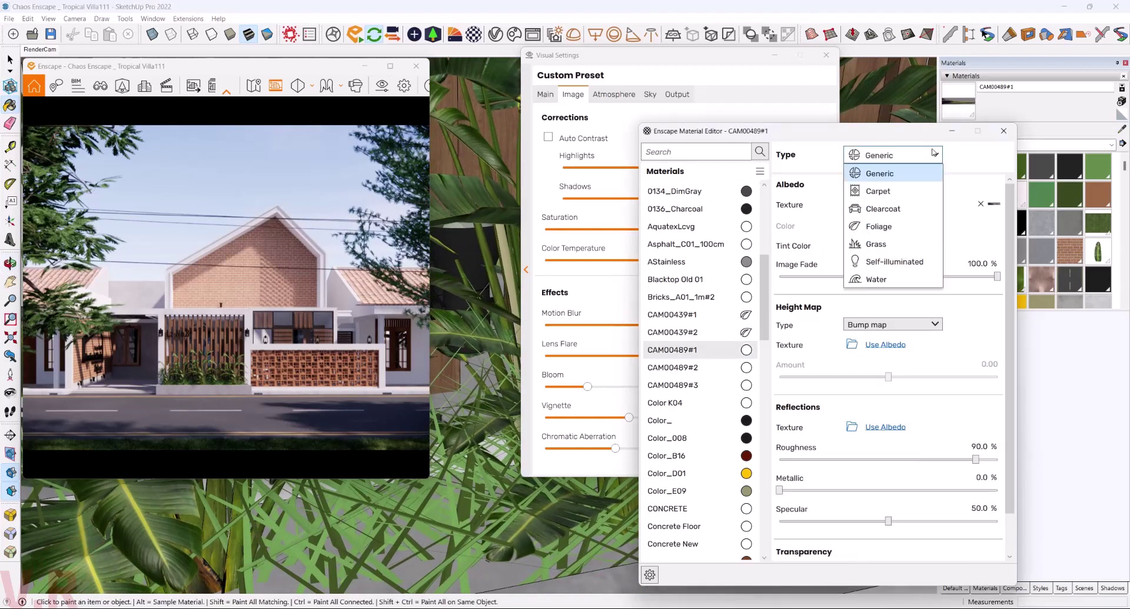
click(879, 226)
mouse_move(518, 447)
middle_down()
mouse_move(476, 500)
mouse_move(490, 485)
middle_up()
alt+click(486, 486)
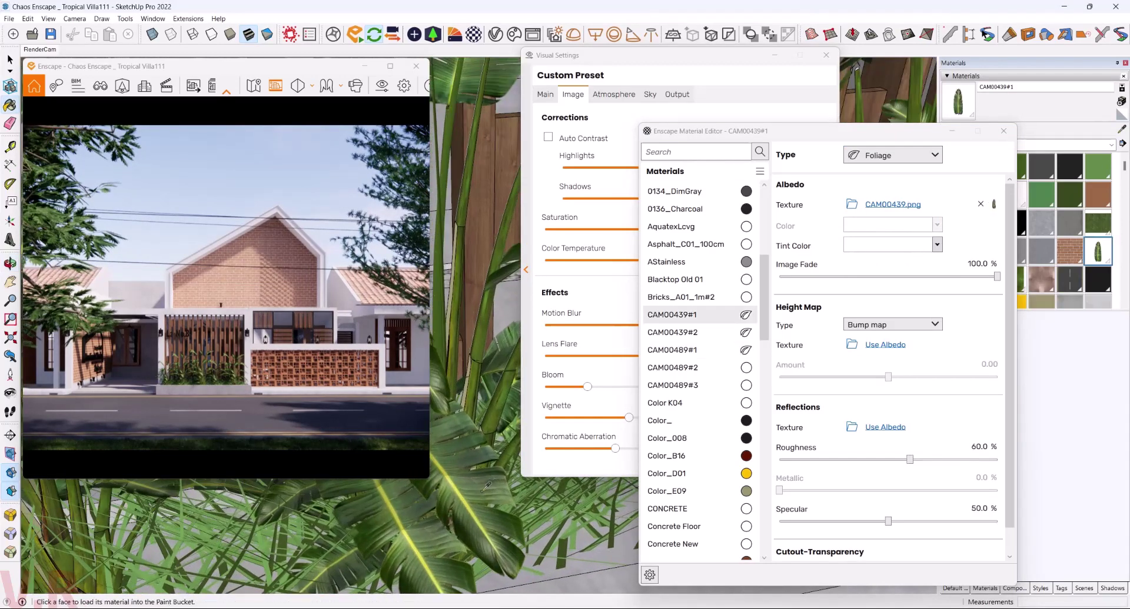
alt+click(484, 328)
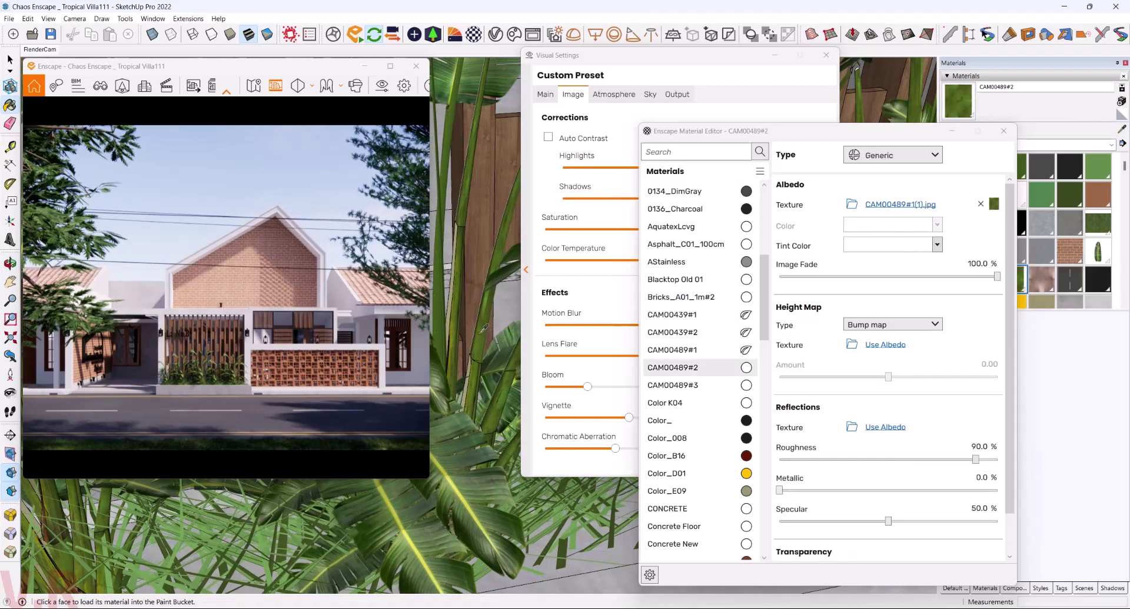
click(893, 154)
click(865, 224)
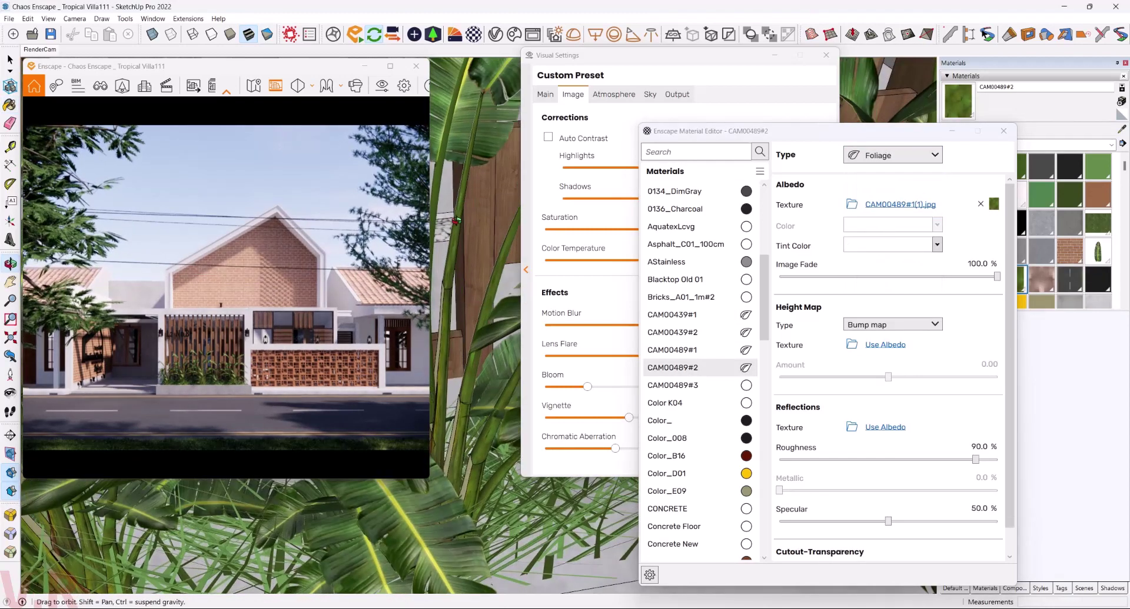
- Set the green 0057_DarkKhaki material to Foliage type
key(alt)
alt+click(469, 172)
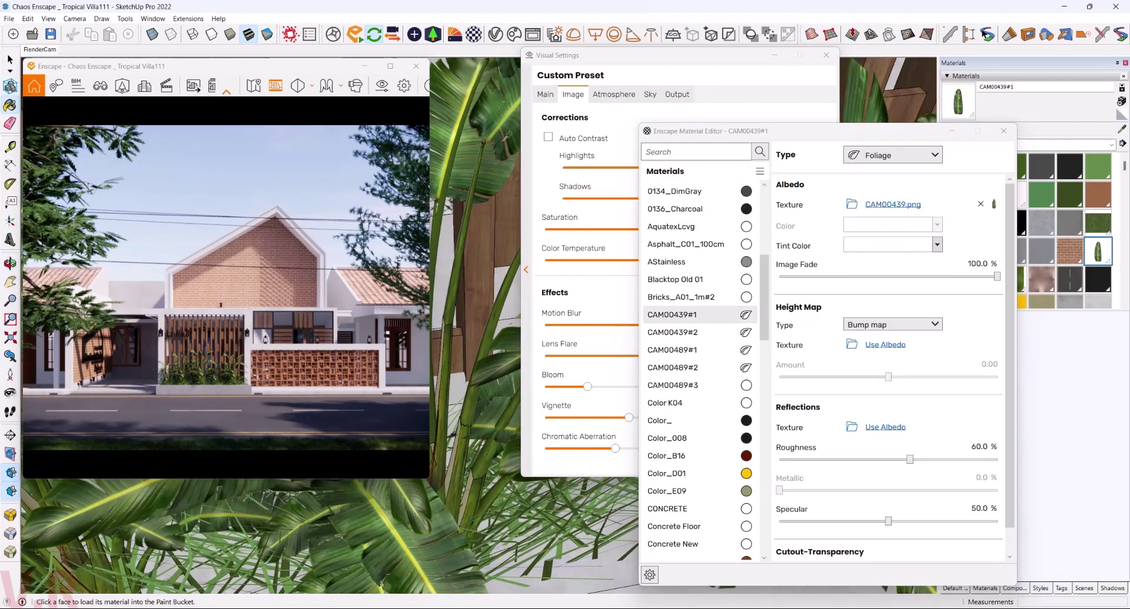
alt+click(464, 333)
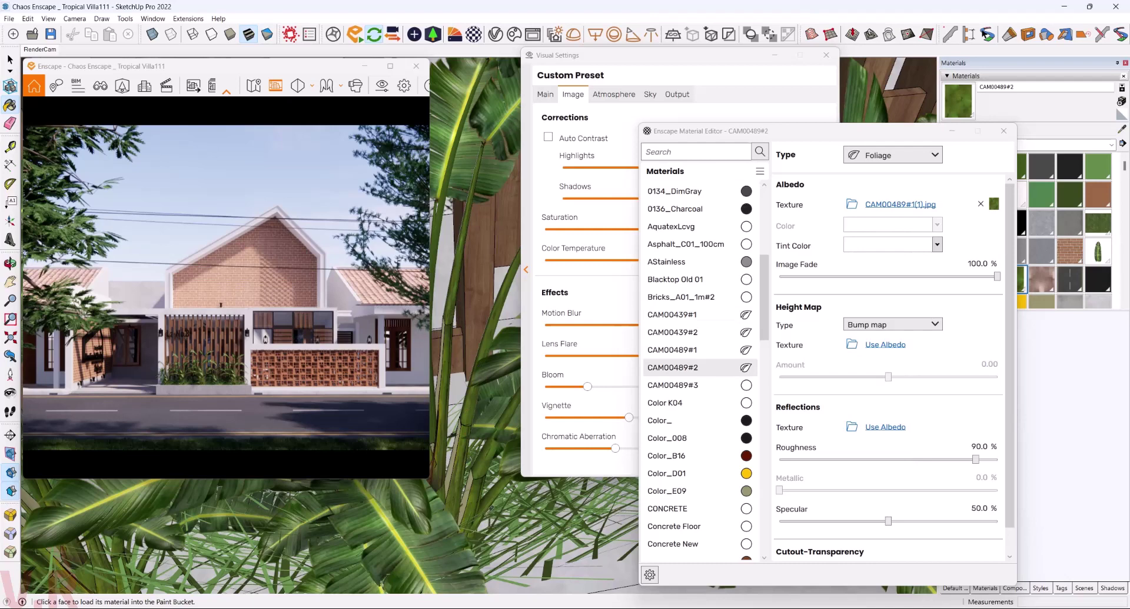
alt+click(520, 523)
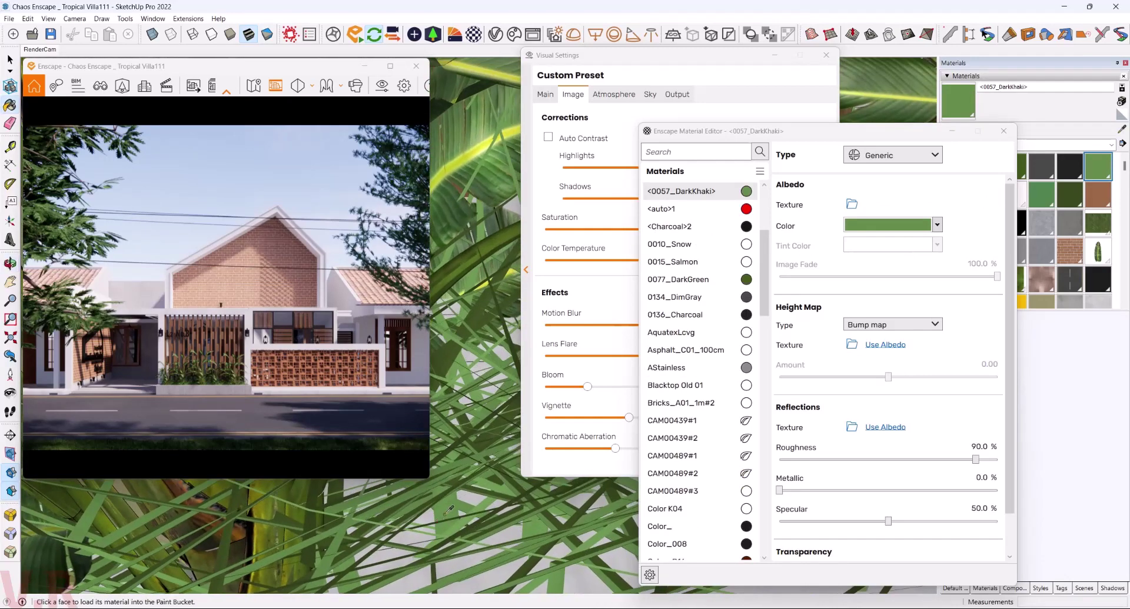
click(869, 158)
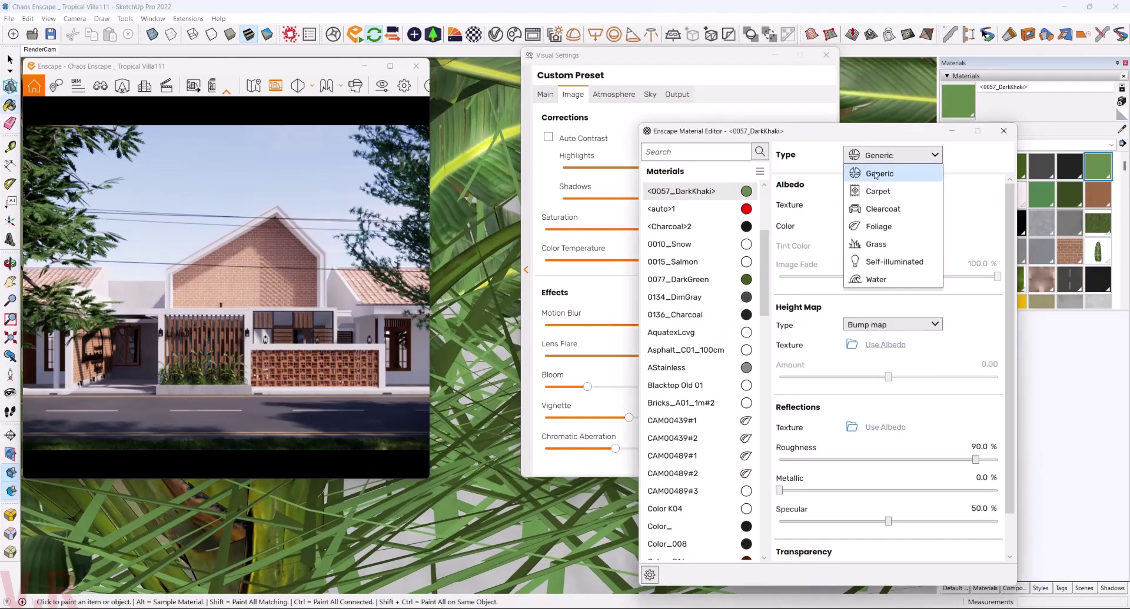
click(878, 224)
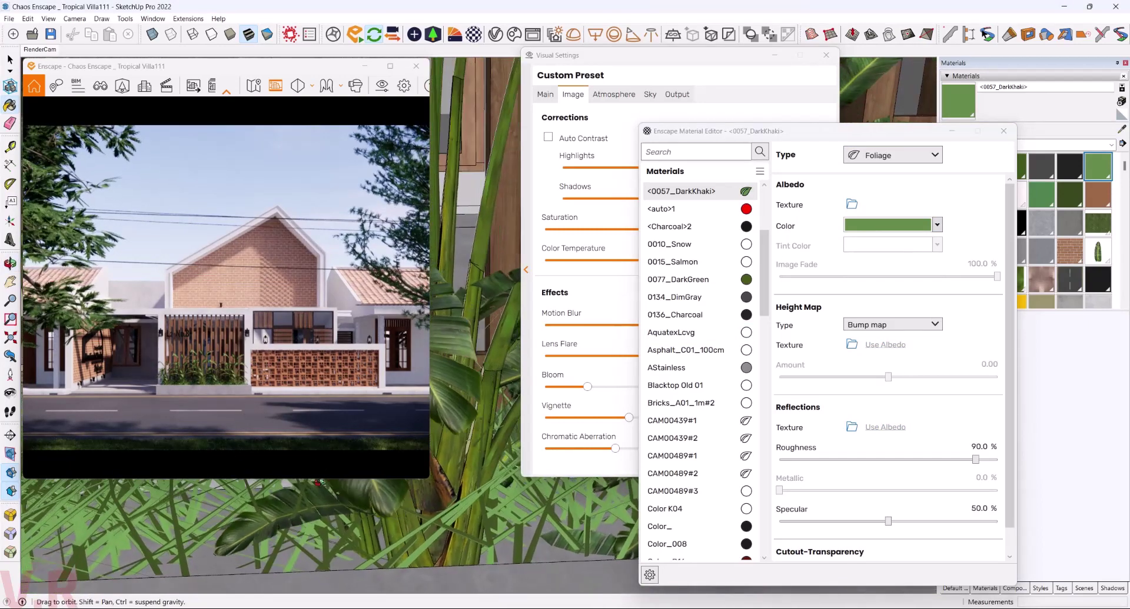
- Sample the wooden wall's Flooring_Parquet_Parallel_E01_120cm material
alt+click(441, 486)
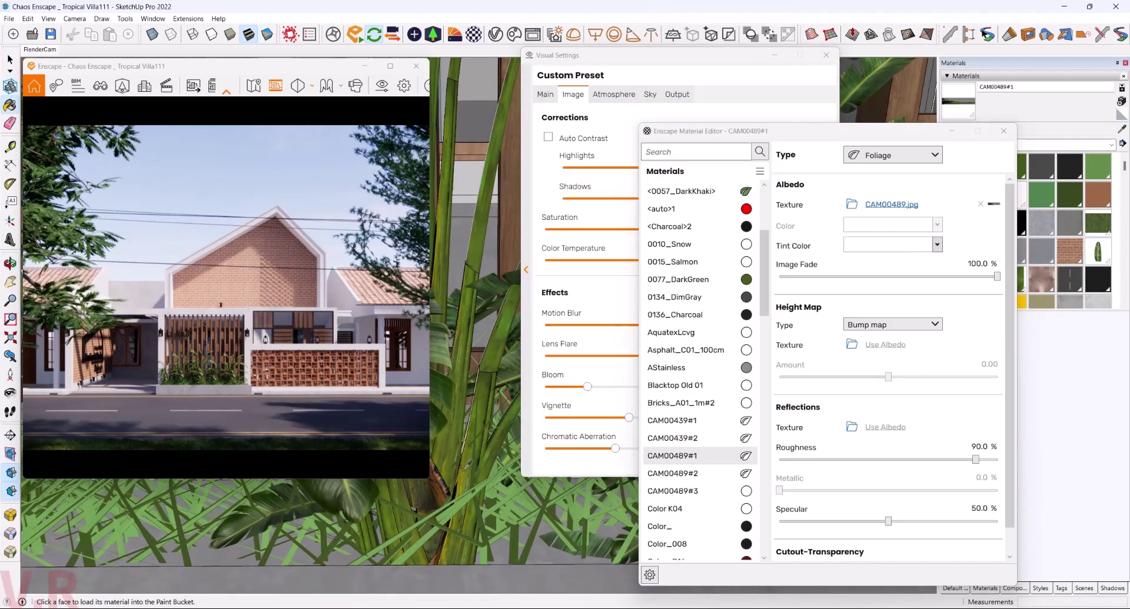
mouse_move(468, 465)
middle_down()
mouse_move(534, 475)
mouse_move(469, 453)
middle_up()
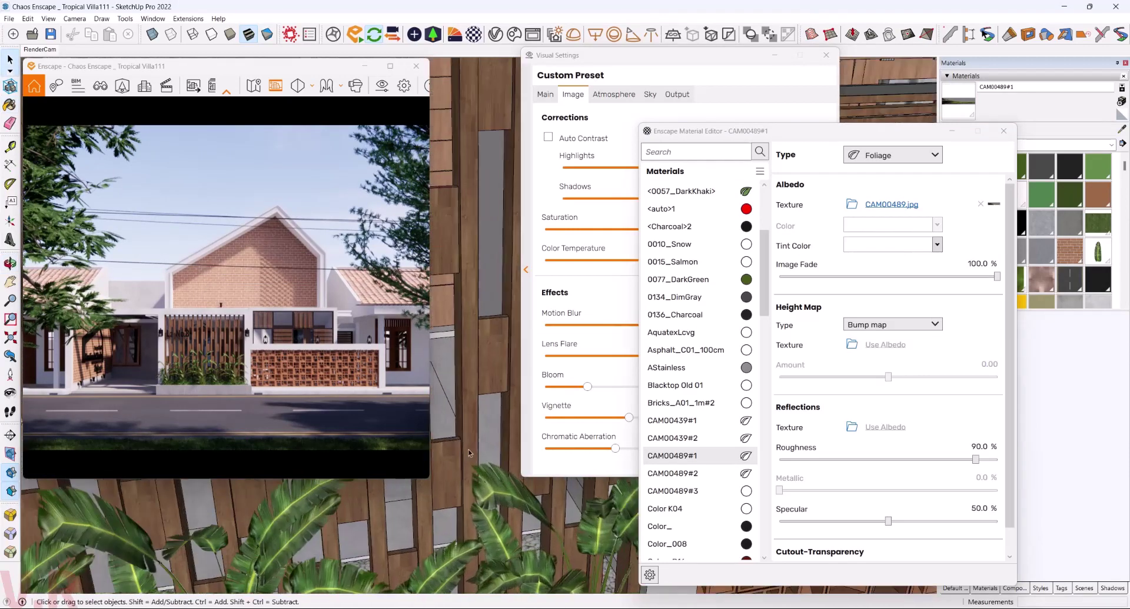
key(b)
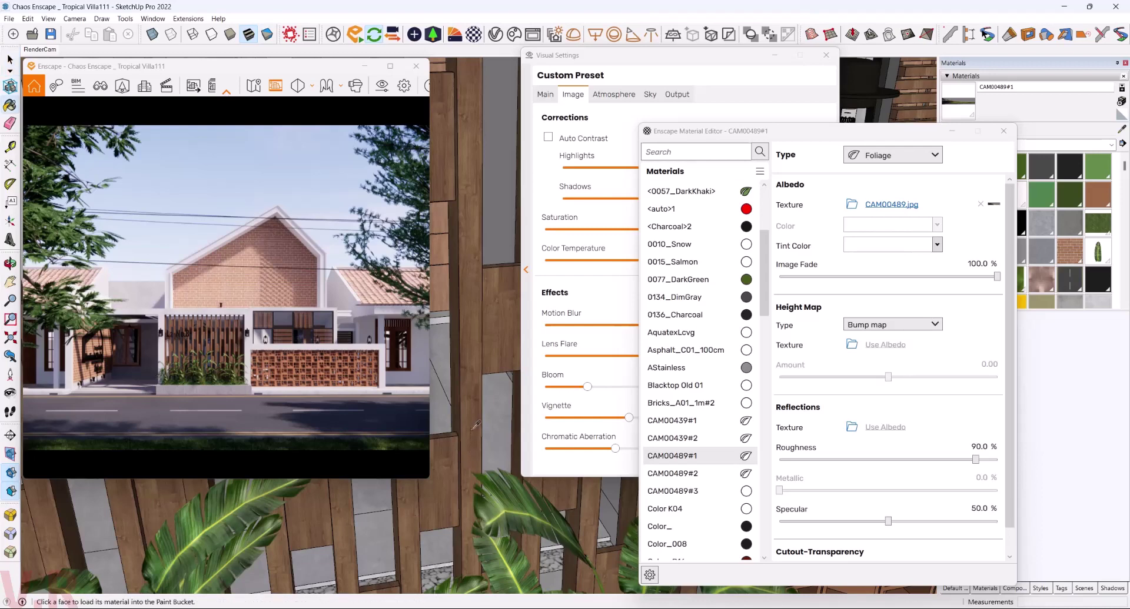
alt+click(474, 426)
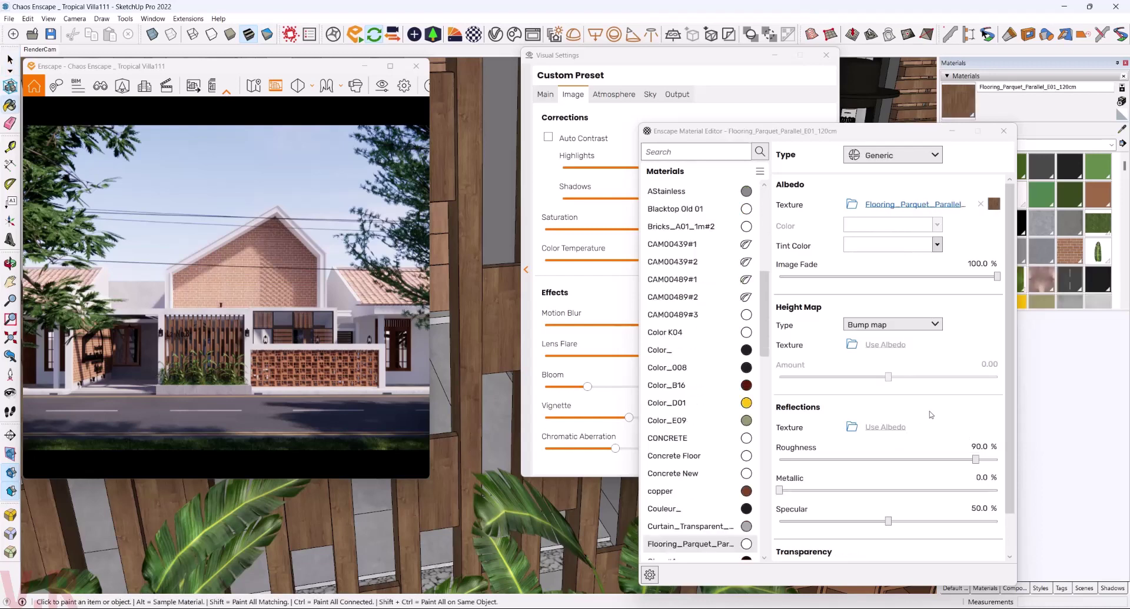
- Use the parquet texture for bump and roughness, and set albedo brightness to 90%
click(882, 345)
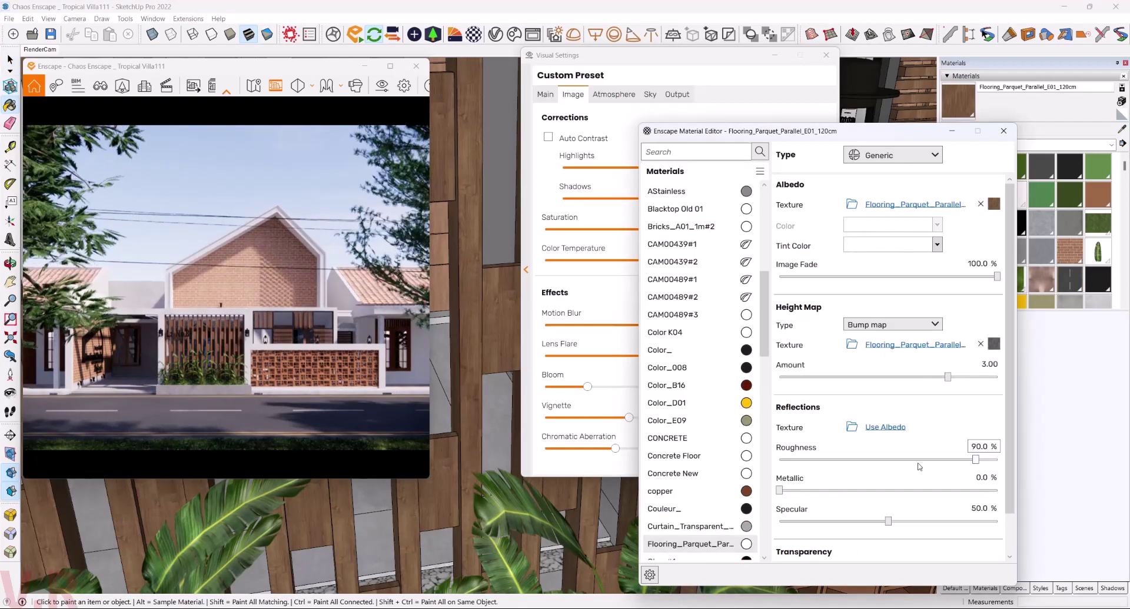
click(884, 433)
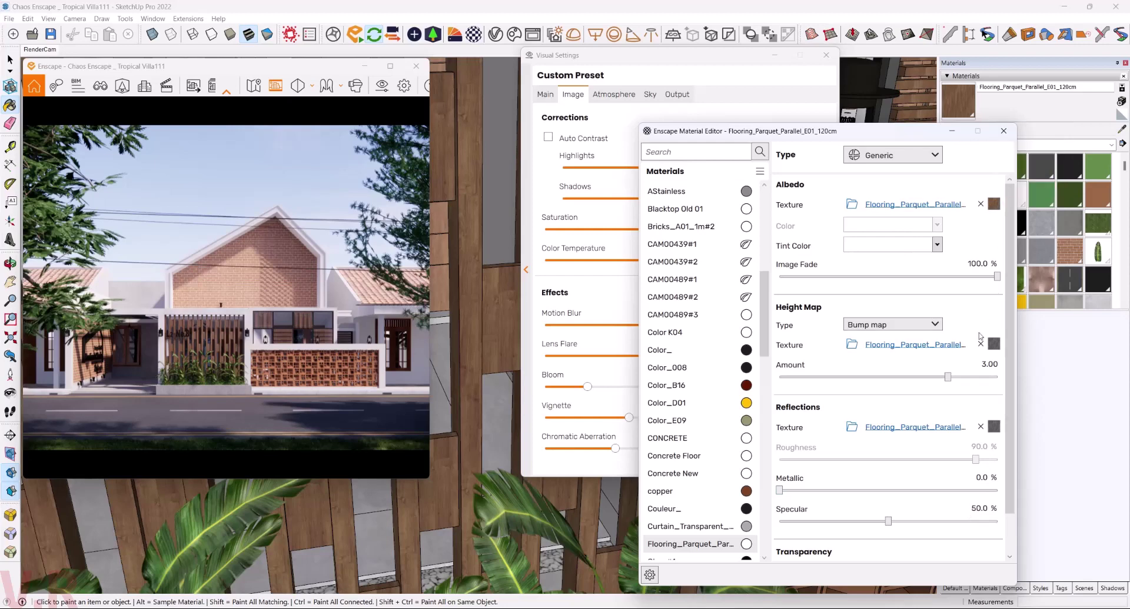
click(993, 203)
double_click(984, 379)
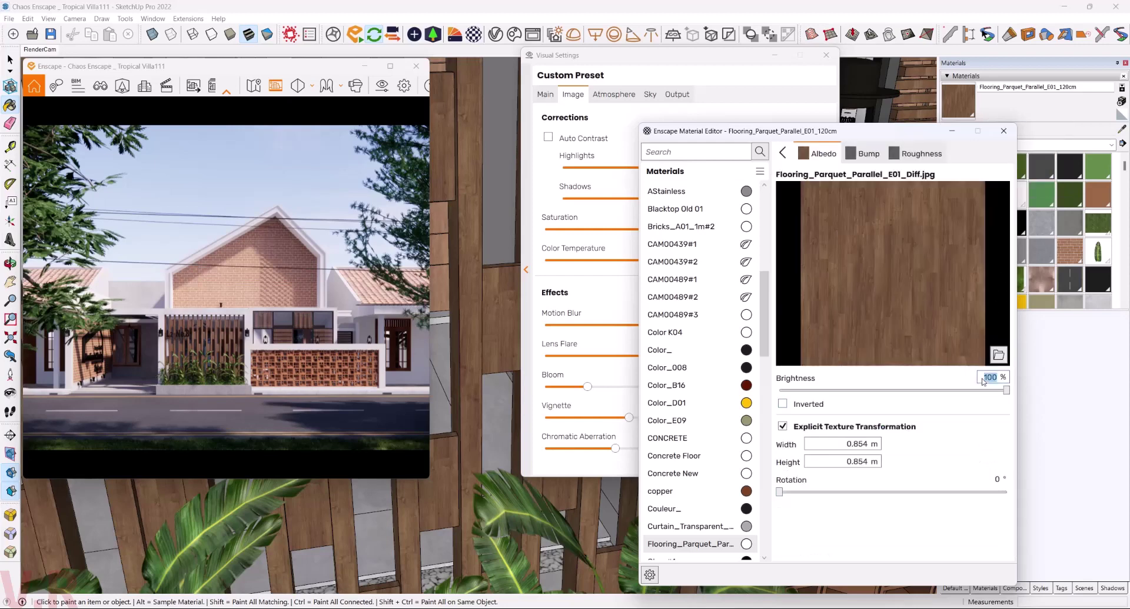
text(90)
key(Return)
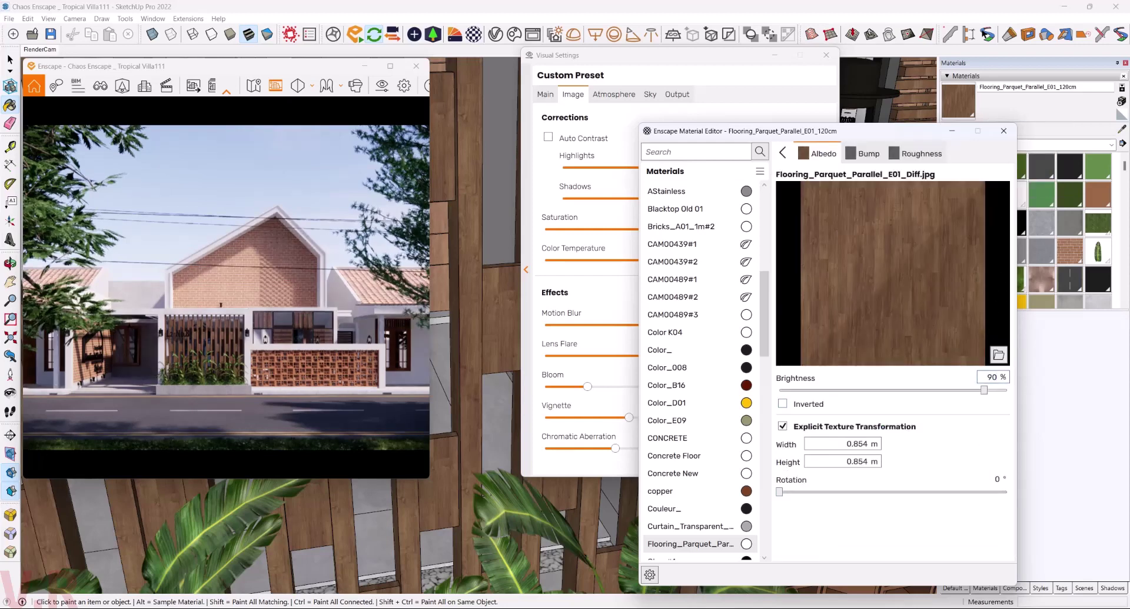
middle_click(405, 490)
mouse_move(405, 490)
middle_down()
mouse_move(198, 505)
mouse_move(213, 528)
mouse_move(432, 528)
mouse_move(429, 512)
middle_up()
- Sample the [Color C06]1 wall material and set its roughness to 75%
alt+click(410, 507)
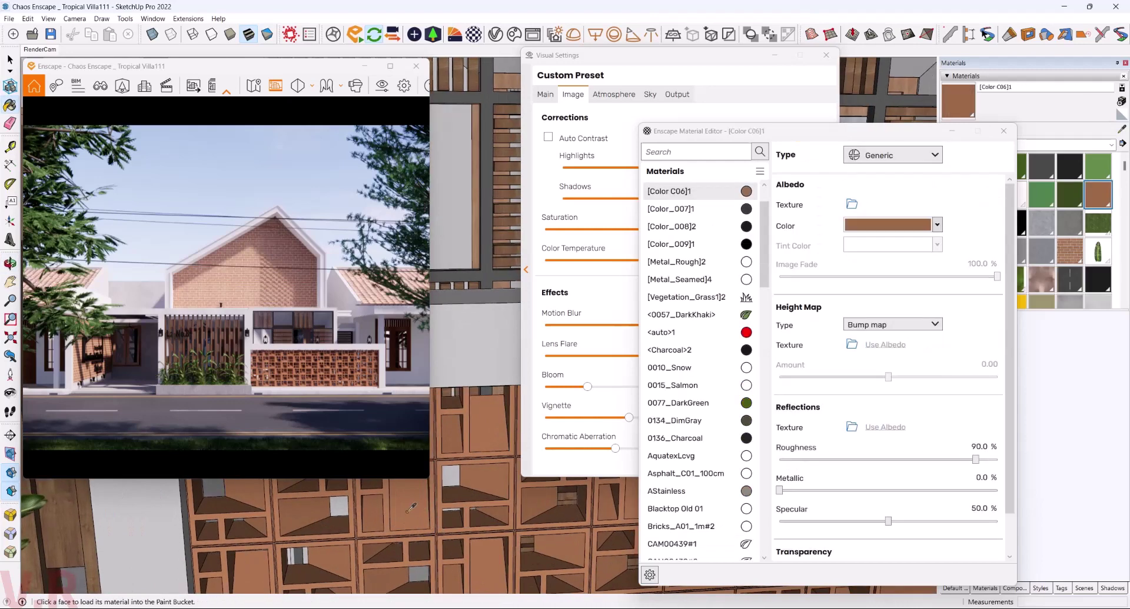
click(979, 447)
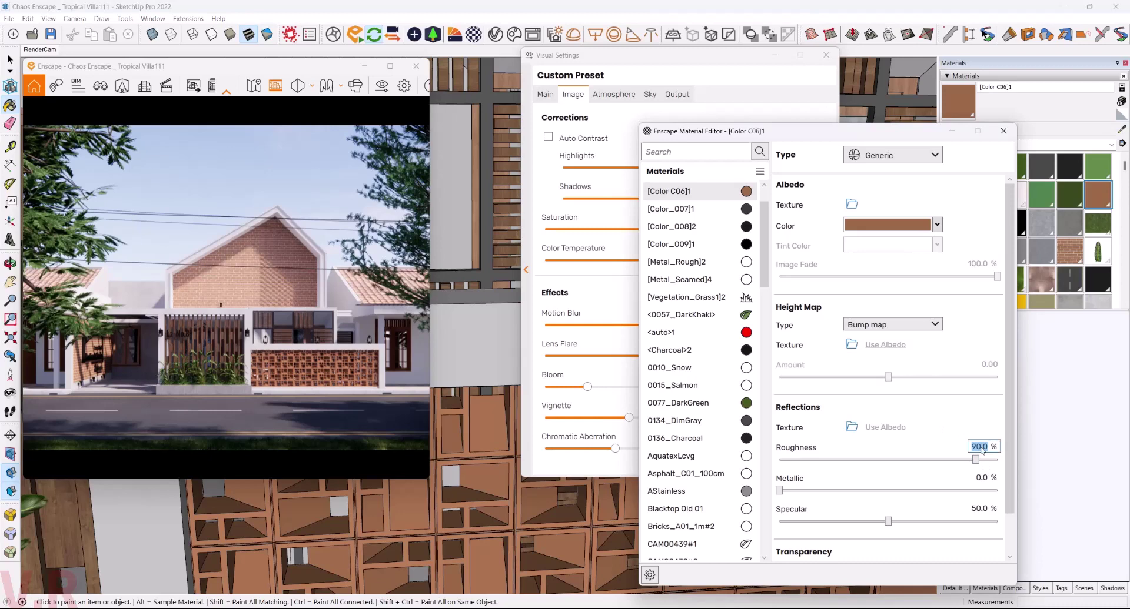
text(60)
key(Return)
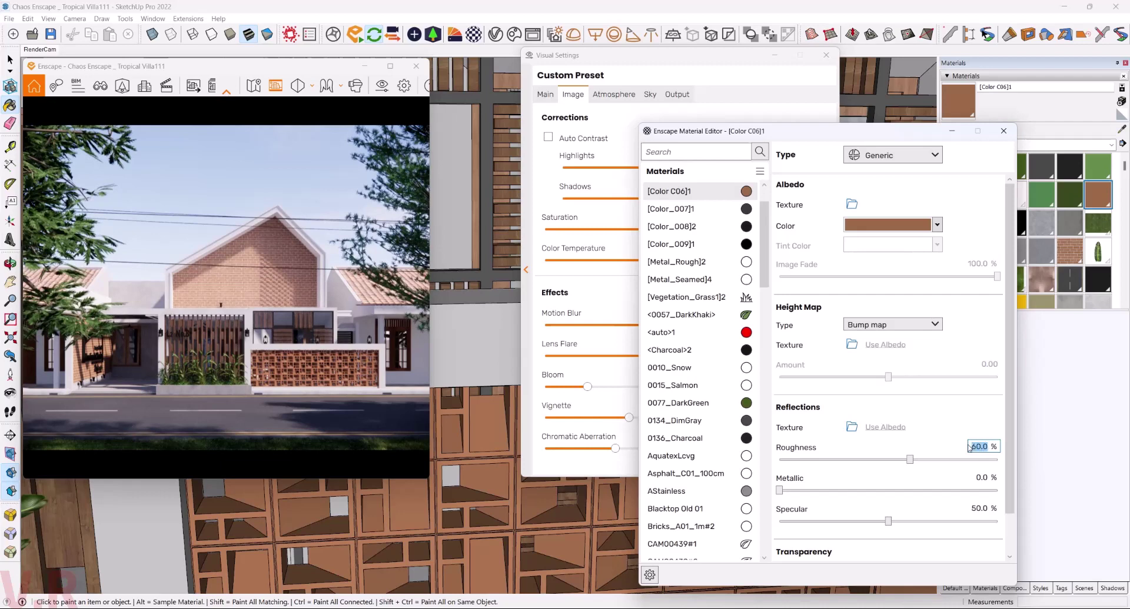
text(75)
key(Return)
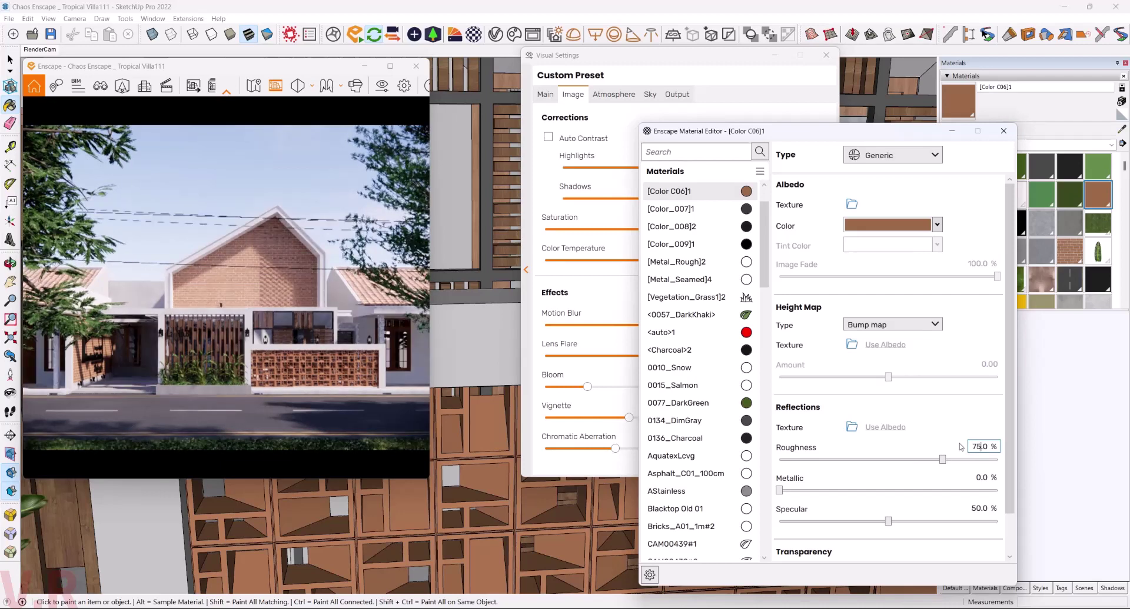
- Darken the [Color C06]1 albedo colour to brown #7E563B
click(937, 224)
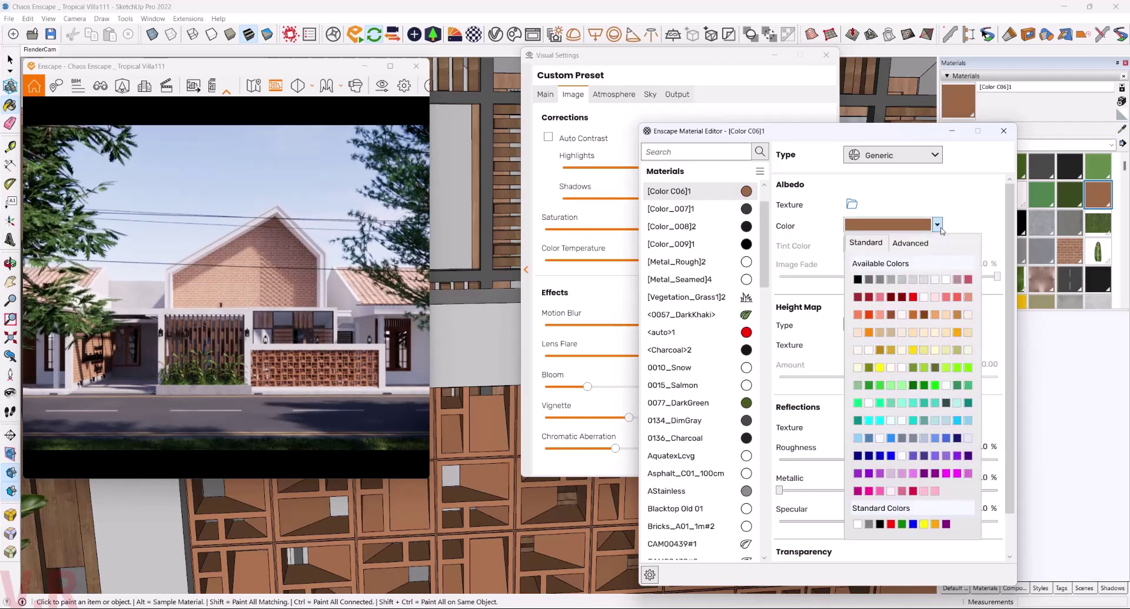
click(947, 231)
click(937, 225)
click(909, 243)
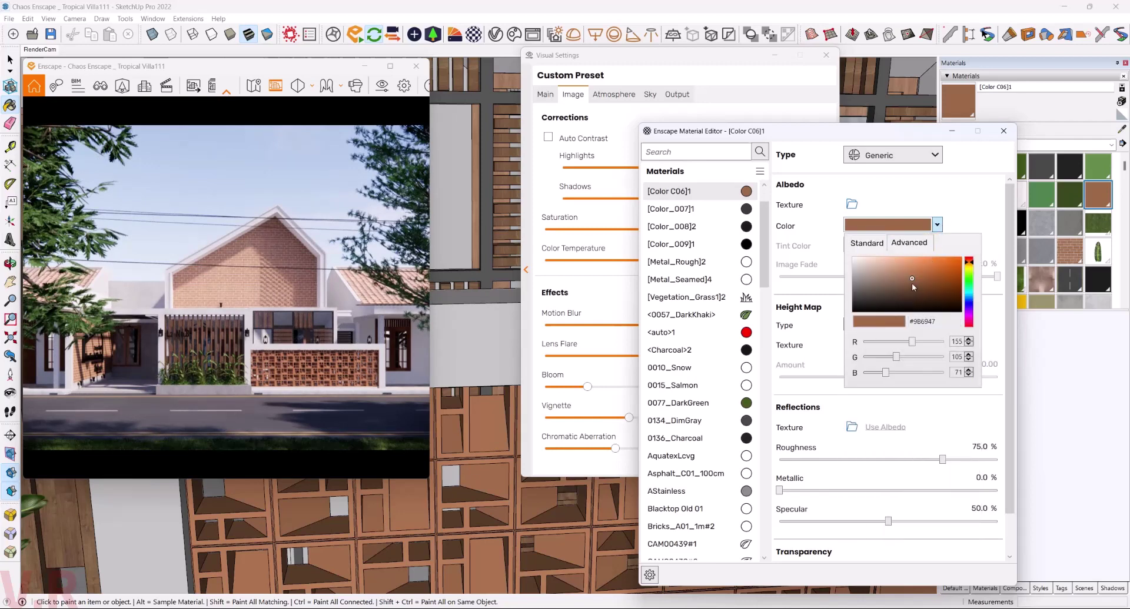
click(912, 283)
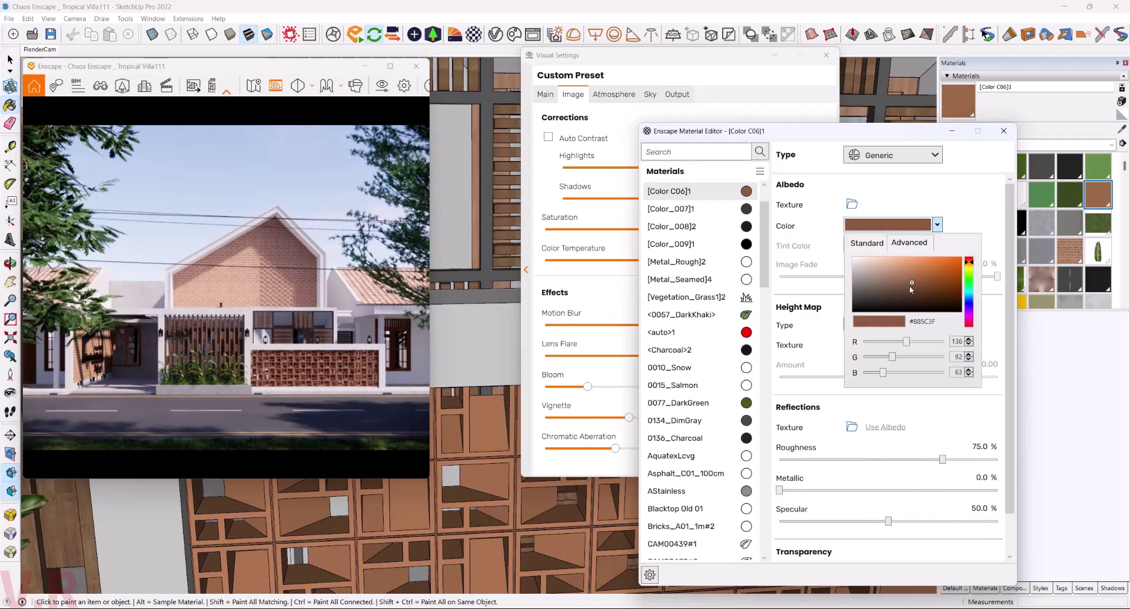
drag(910, 285, 910, 287)
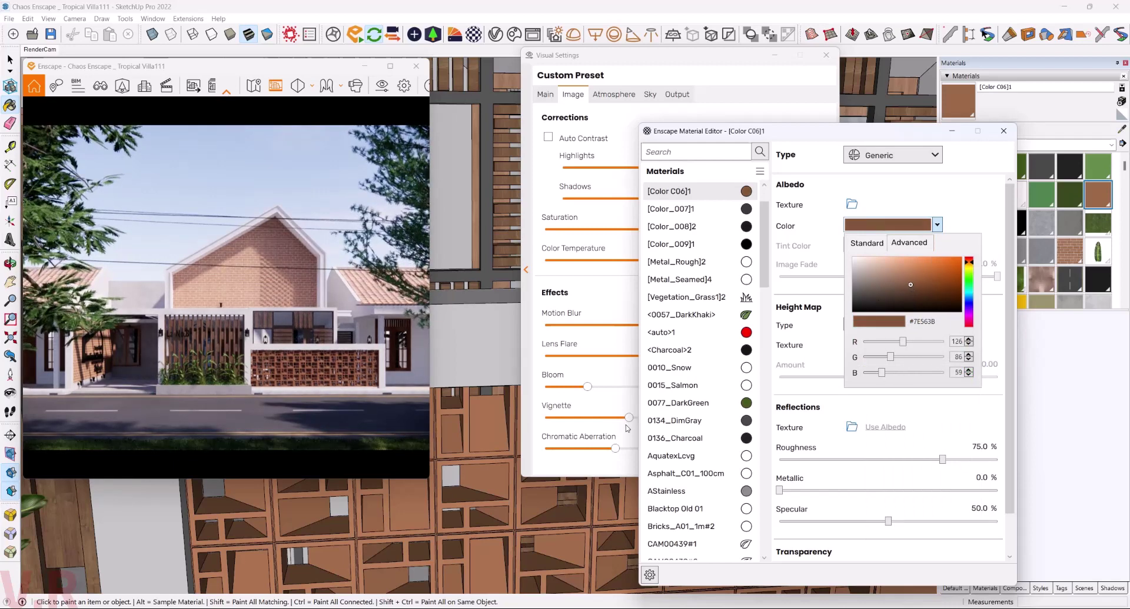
scroll(481, 482, down, 3)
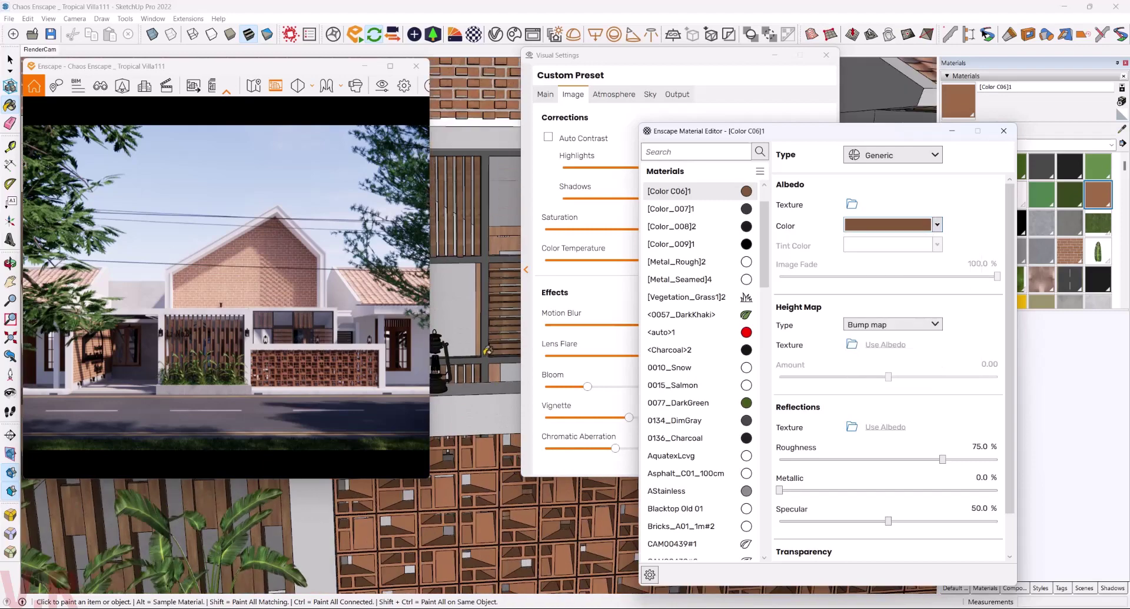
middle_drag(487, 351, 576, 286)
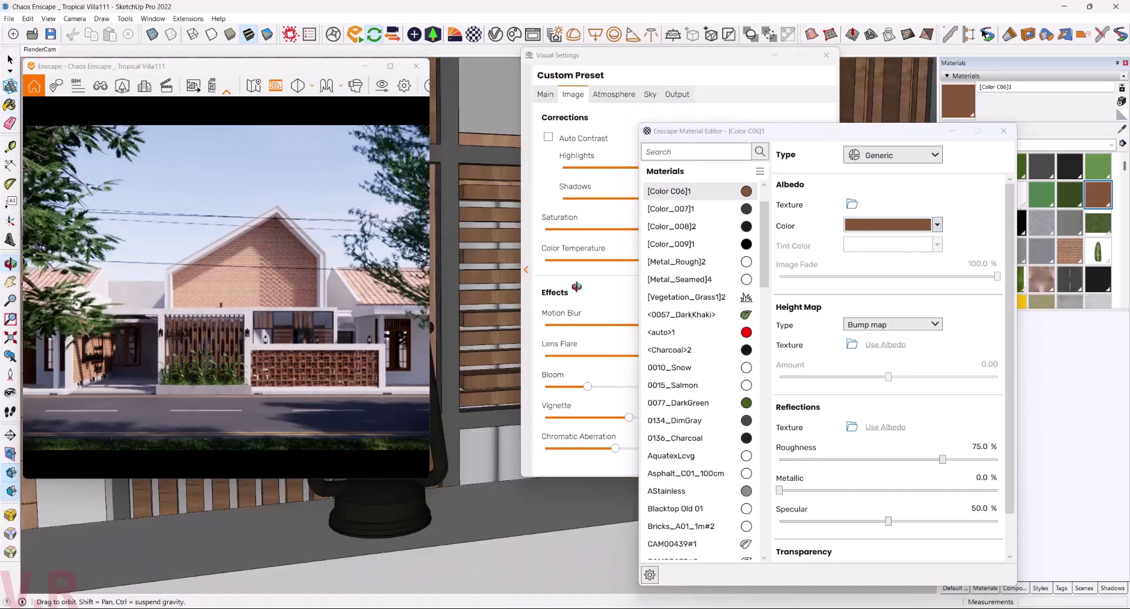
- Remove the wooden slats' parquet reflection texture and set its roughness to 50%
mouse_move(576, 287)
shift+middle_down()
mouse_move(454, 399)
mouse_move(480, 315)
shift+middle_up()
key(b)
alt+click(480, 315)
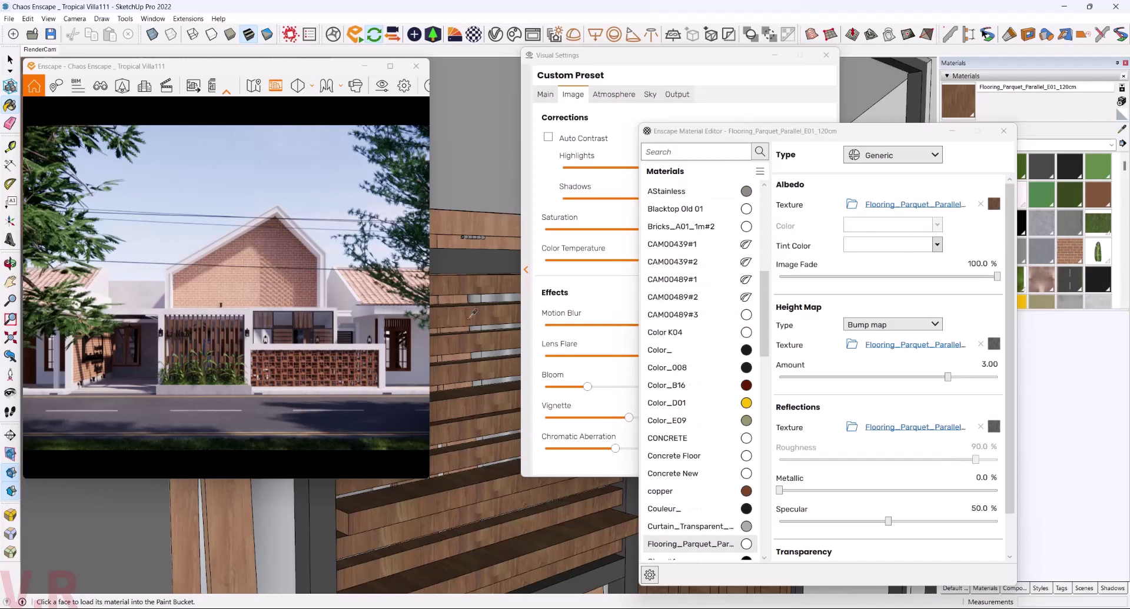
mouse_move(993, 427)
click(980, 428)
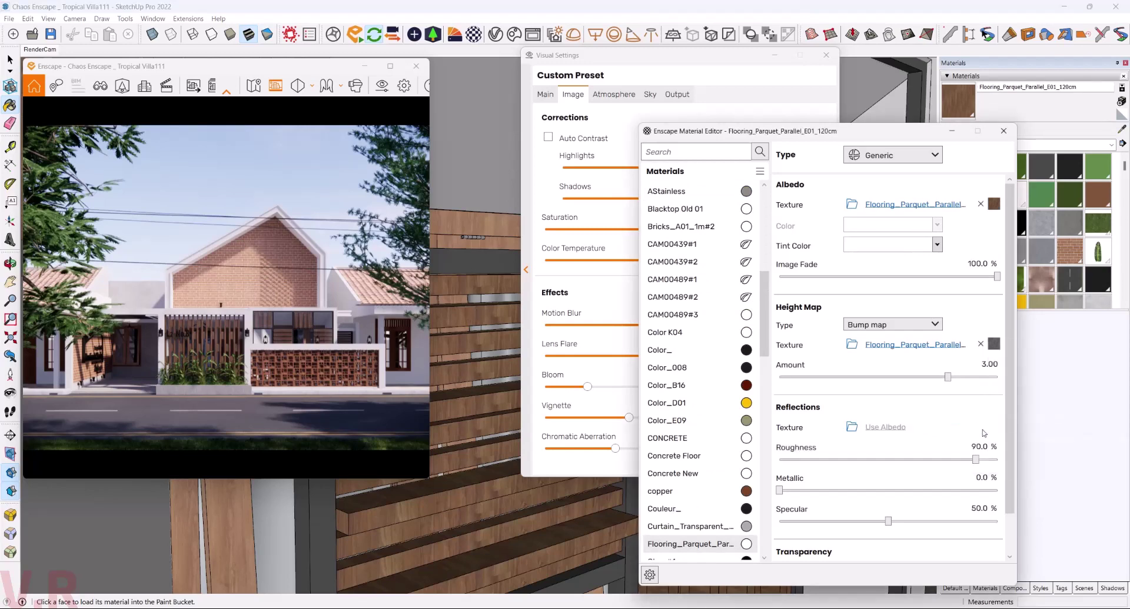
click(978, 446)
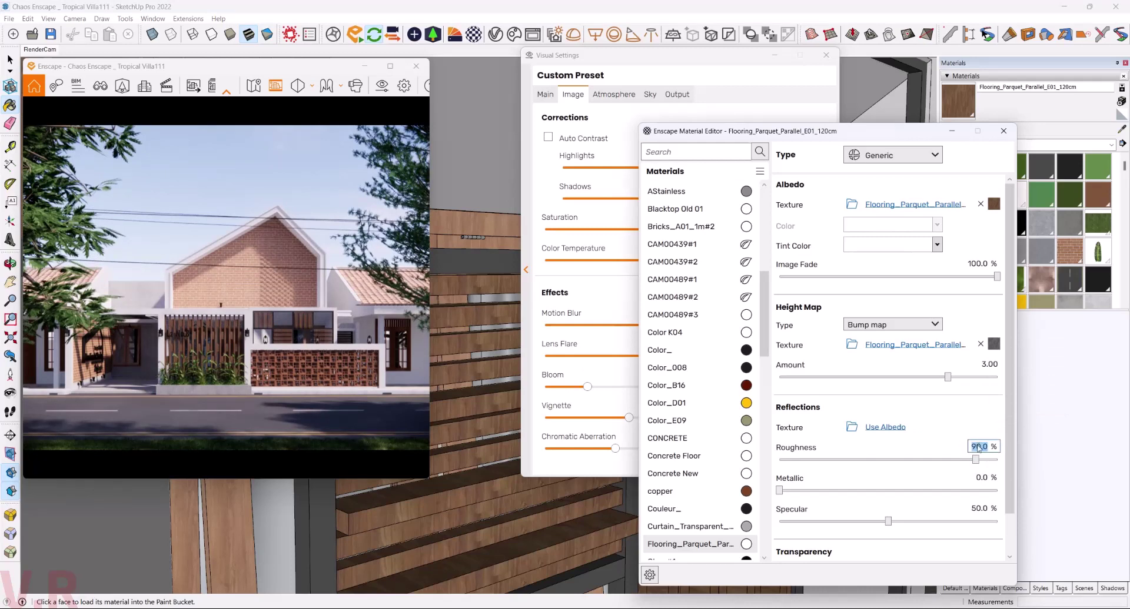
text(6)
key(Return)
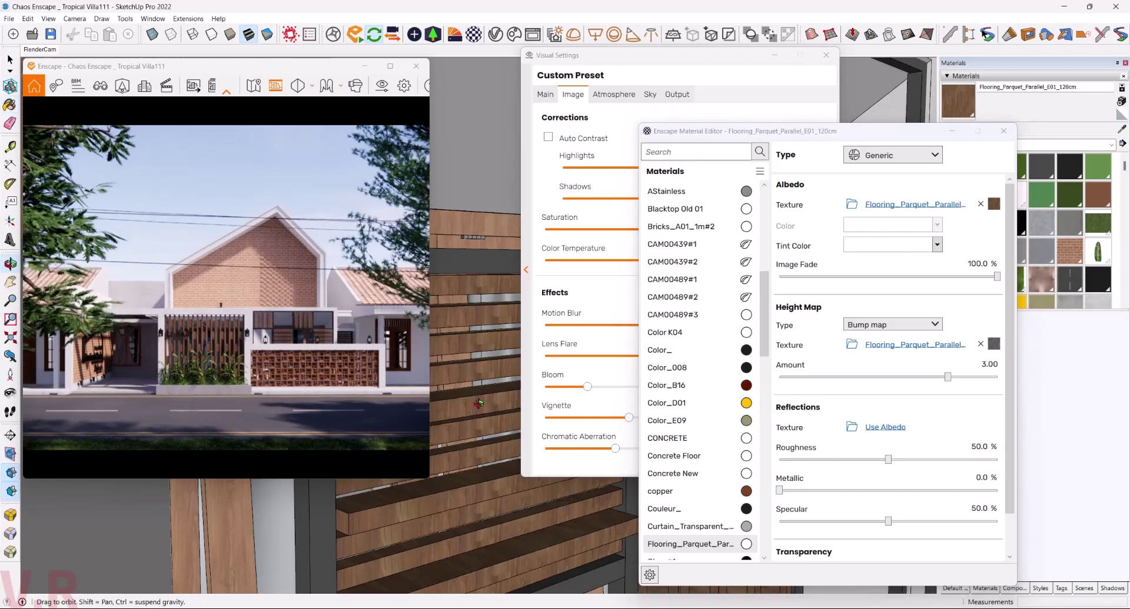
scroll(484, 329, down, 3)
click(475, 364)
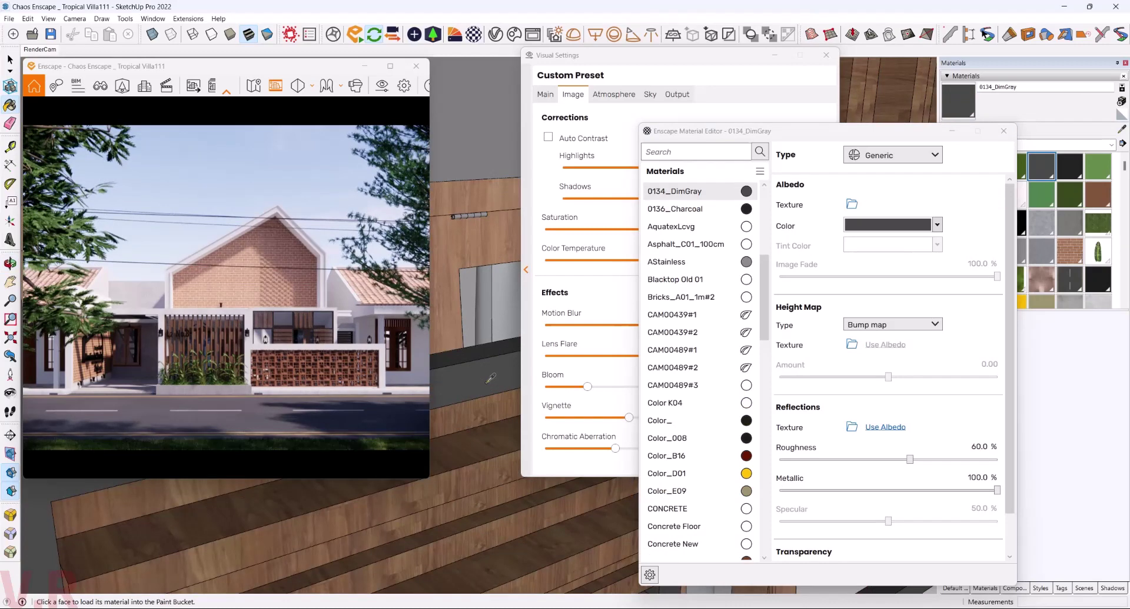
- Orbit around the facade to the L2 No.8 sign and sample its <Charcoal>2 material
middle_drag(486, 319, 476, 417)
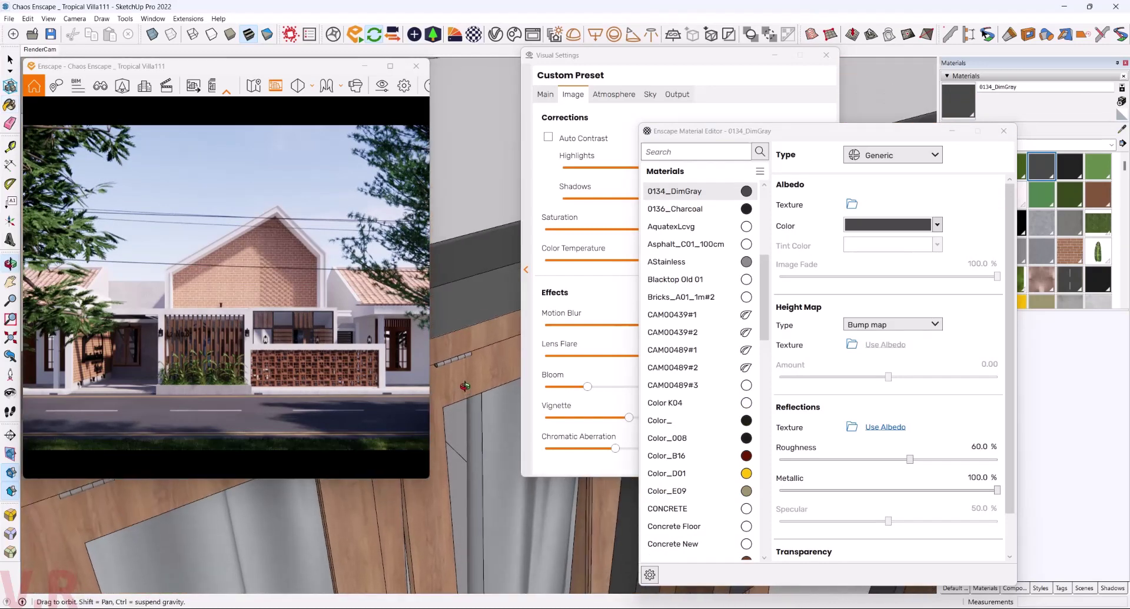
click(465, 434)
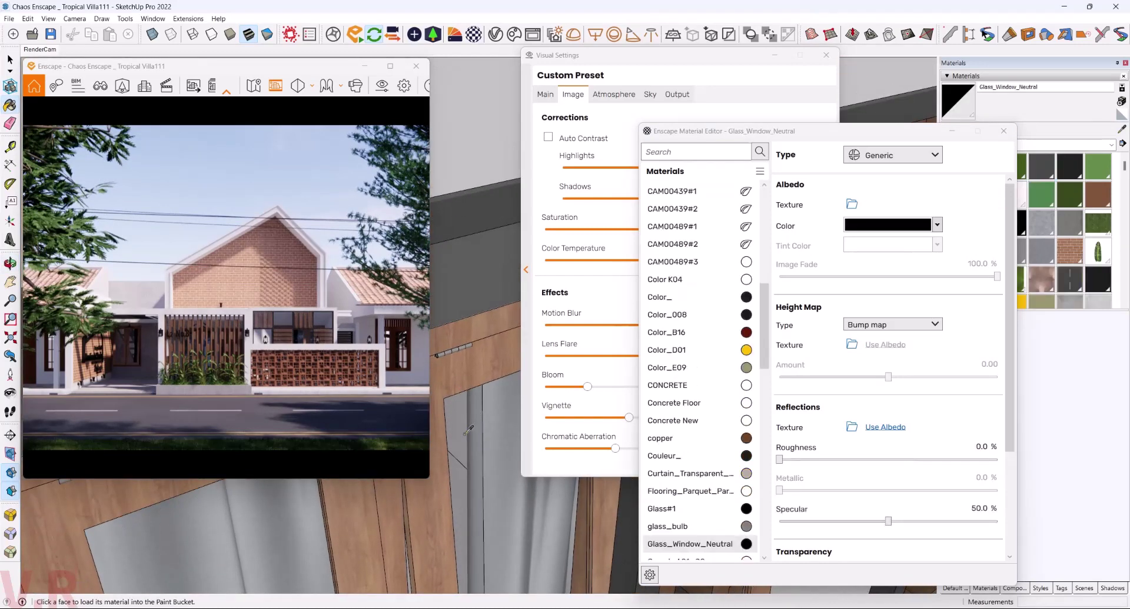
scroll(468, 431, down, 3)
scroll(470, 412, down, 3)
scroll(473, 391, down, 3)
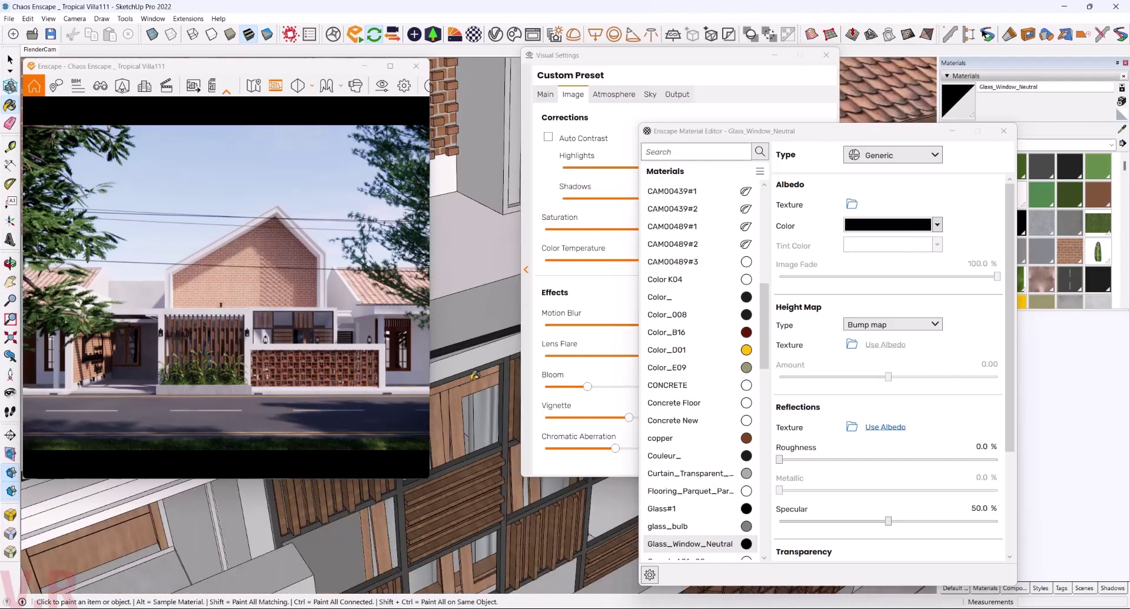
scroll(474, 372, down, 3)
middle_drag(475, 372, 443, 500)
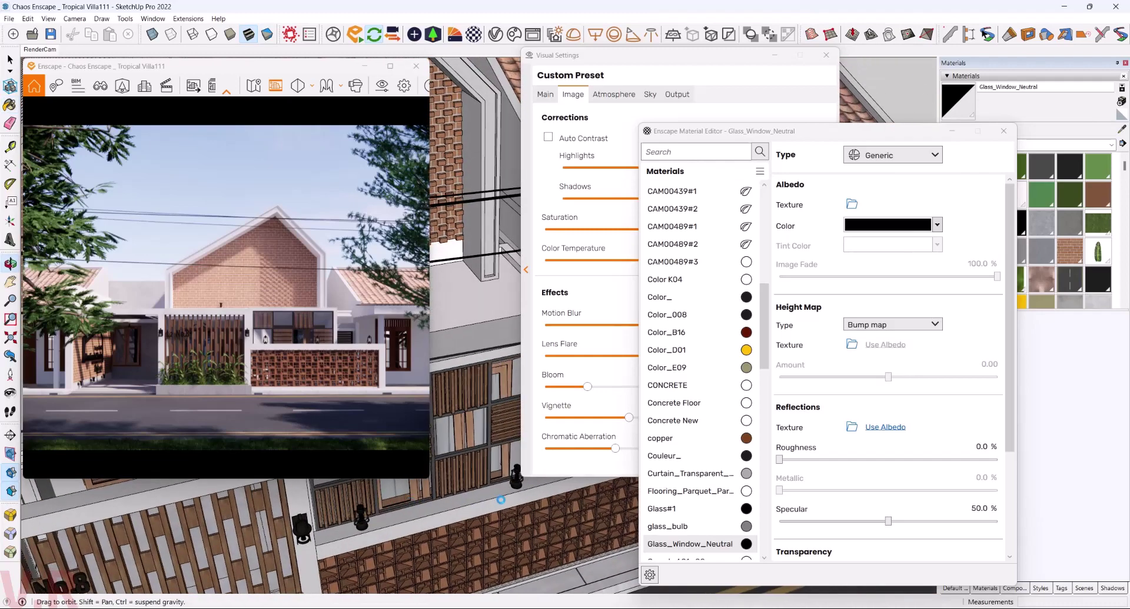
key(space)
scroll(299, 565, up, 3)
scroll(302, 547, up, 3)
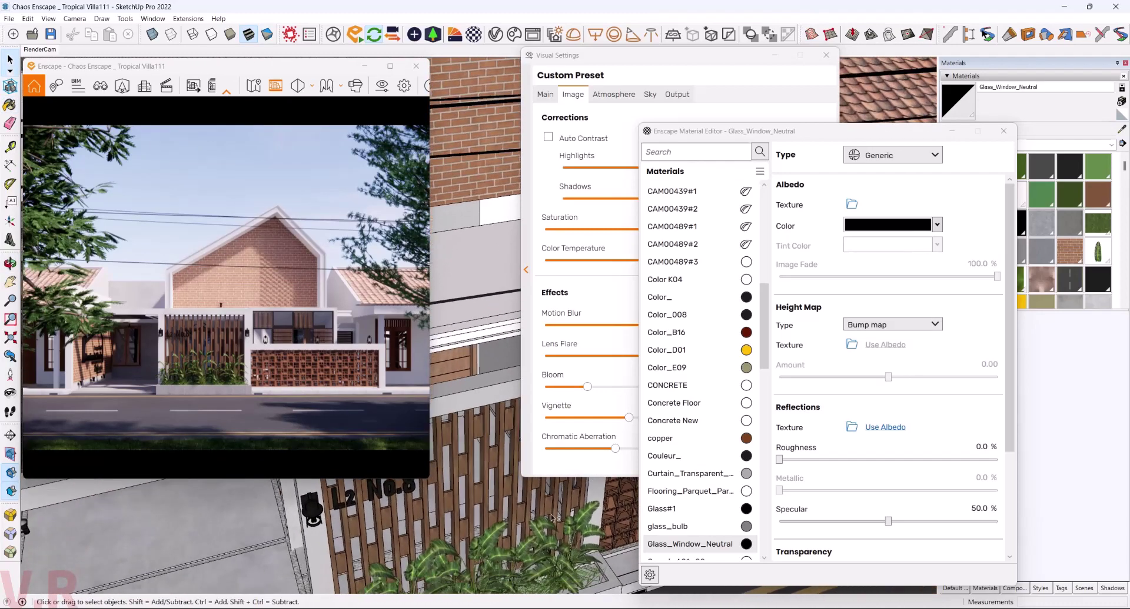
scroll(306, 527, up, 2)
scroll(310, 507, up, 2)
mouse_move(310, 507)
middle_down()
mouse_move(198, 595)
mouse_move(503, 536)
middle_up()
key(b)
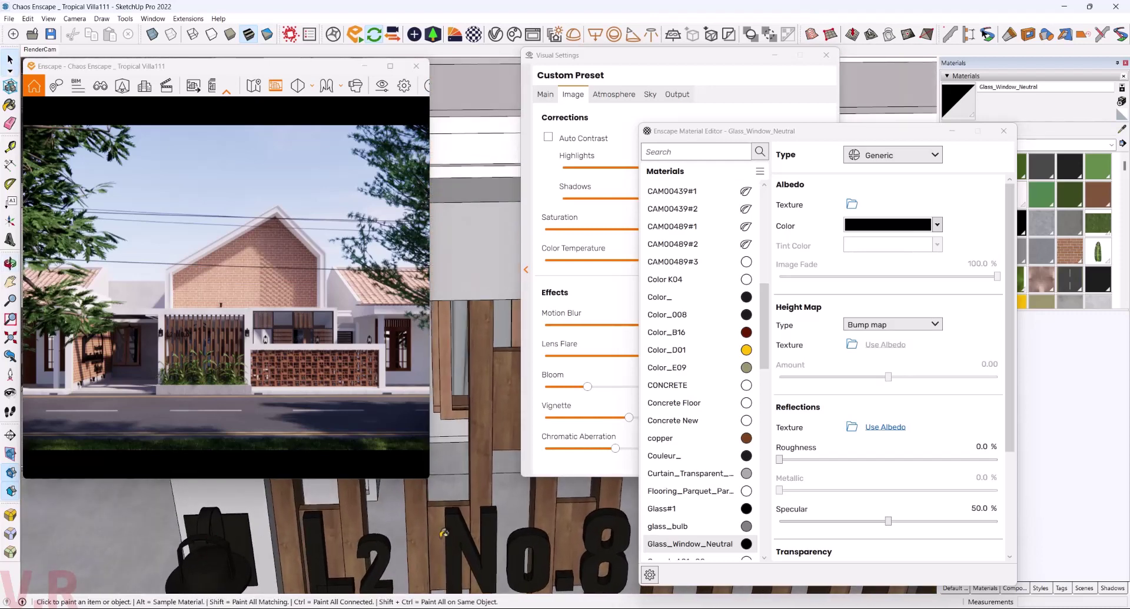
key(alt)
alt+click(503, 537)
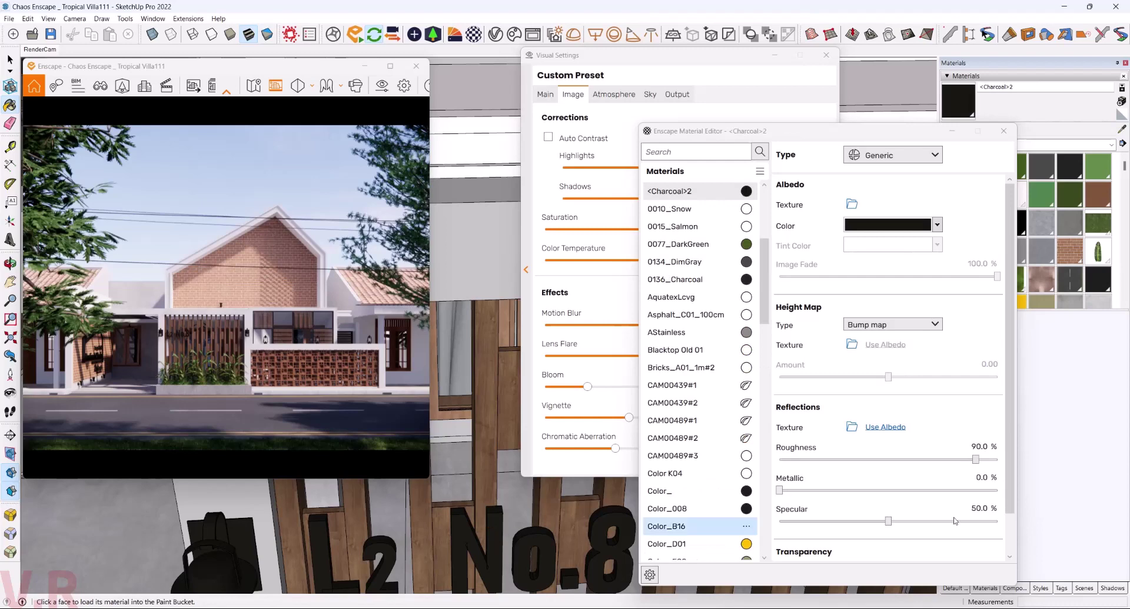
- Make <Charcoal>2 100% metallic with 60% roughness
click(981, 477)
text(100)
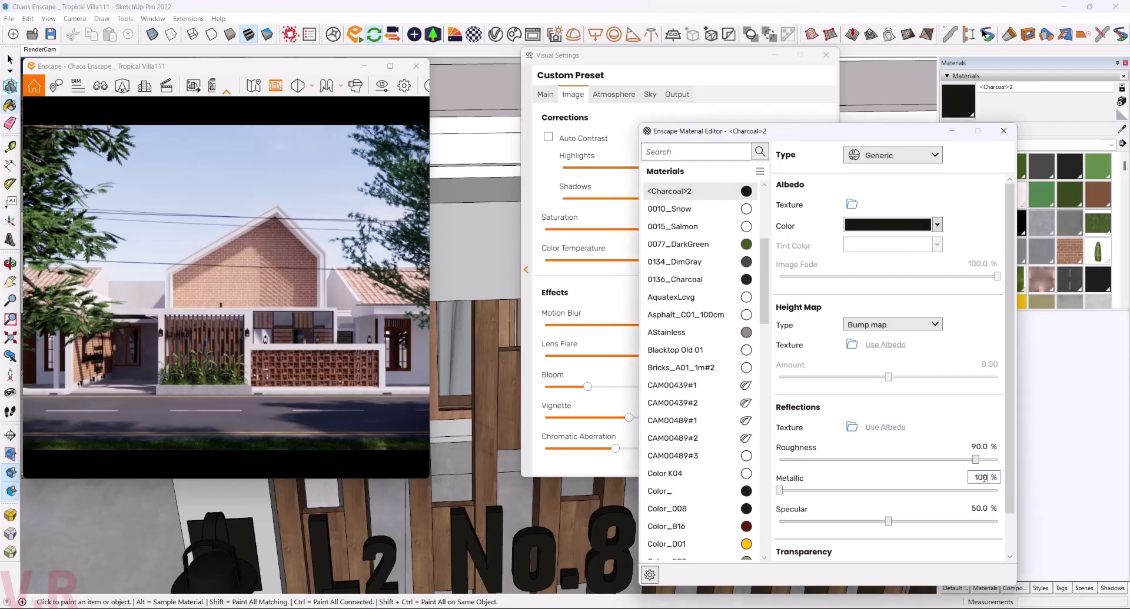
key(Return)
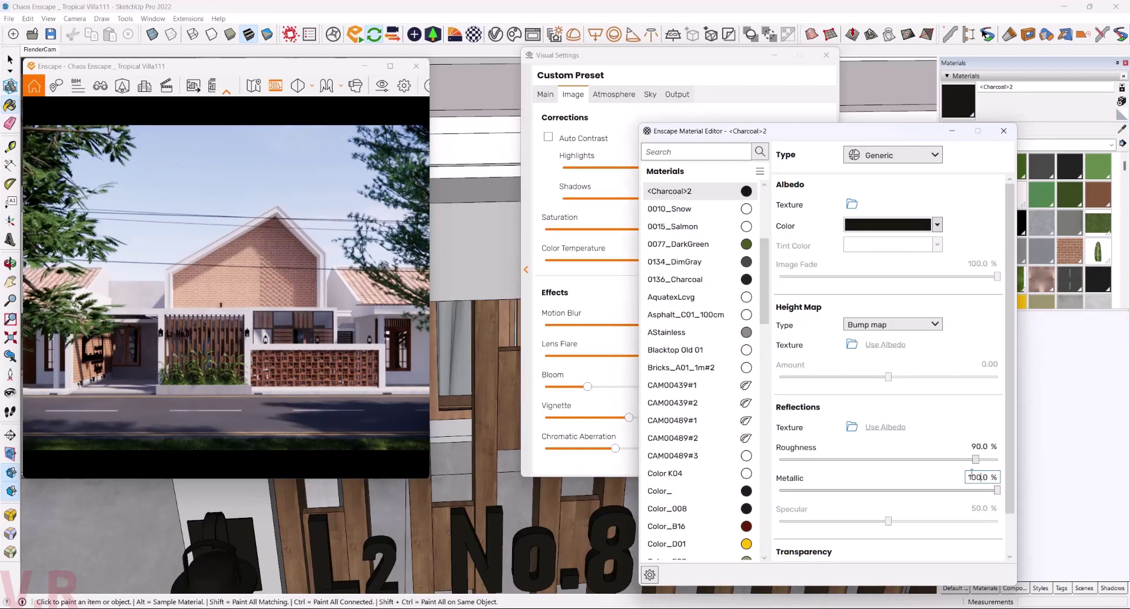
double_click(980, 447)
text(60)
key(Return)
- Lighten the <Charcoal>2 albedo to dark grey #454545
click(937, 225)
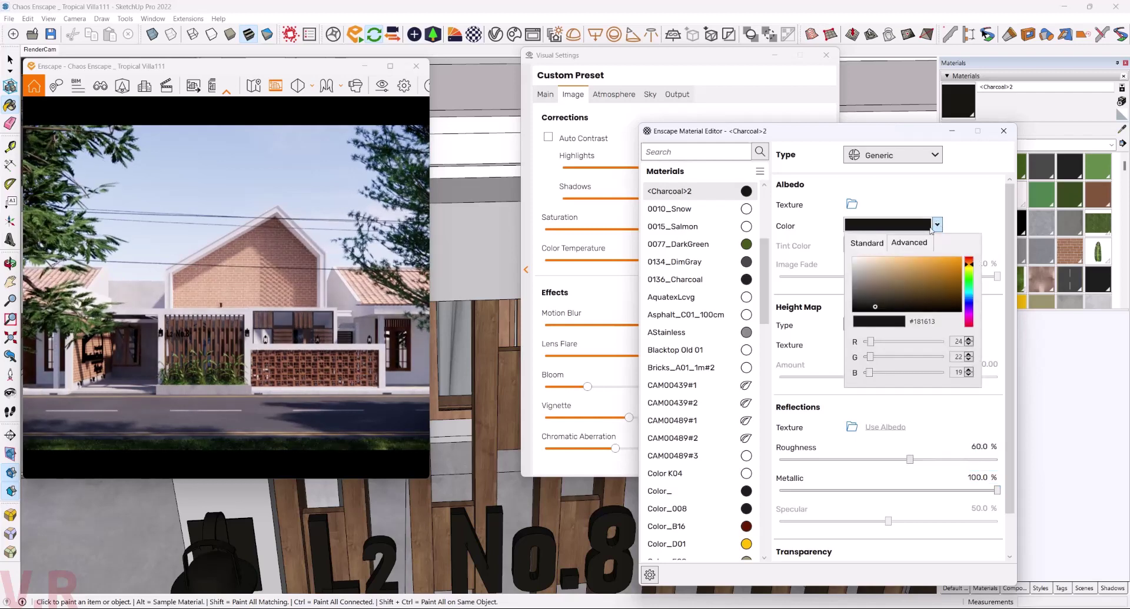
drag(869, 306, 852, 296)
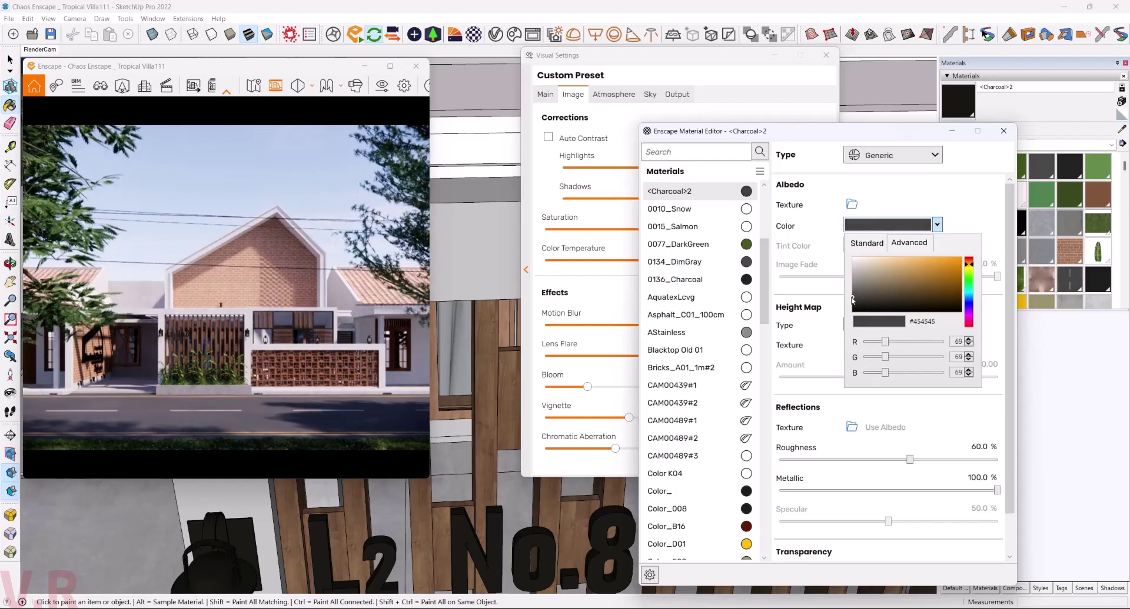
click(323, 541)
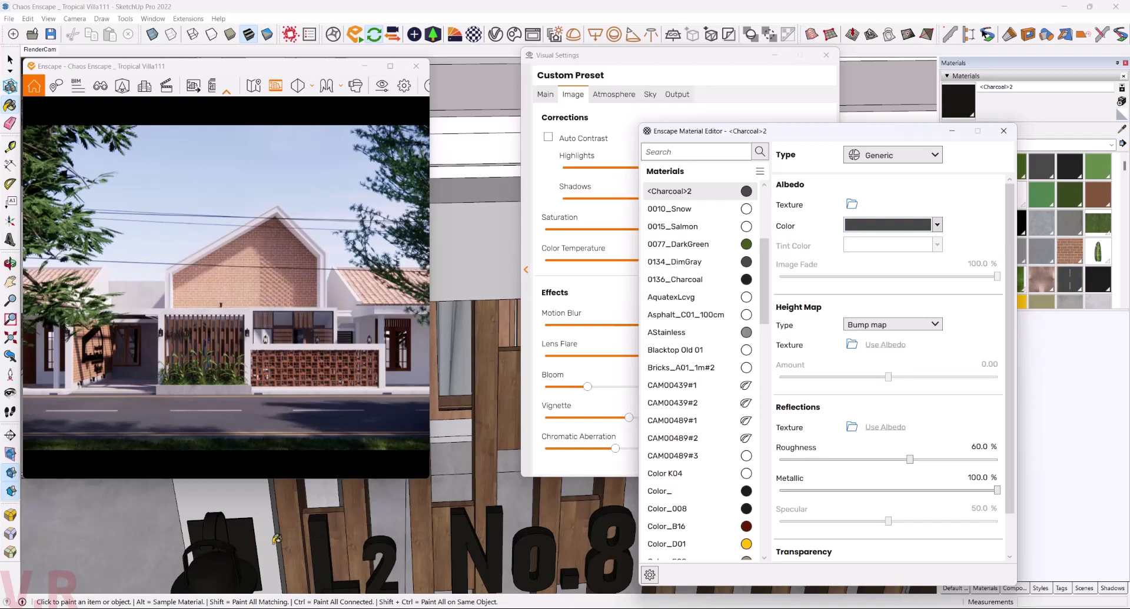
mouse_move(270, 546)
middle_down()
mouse_move(478, 481)
mouse_move(462, 509)
mouse_move(365, 518)
middle_up()
- Make the wall lamp's [Color_008]2 material 100% metallic, 60% rough, with a #474747 dark grey albedo
scroll(365, 518, up, 5)
click(362, 521)
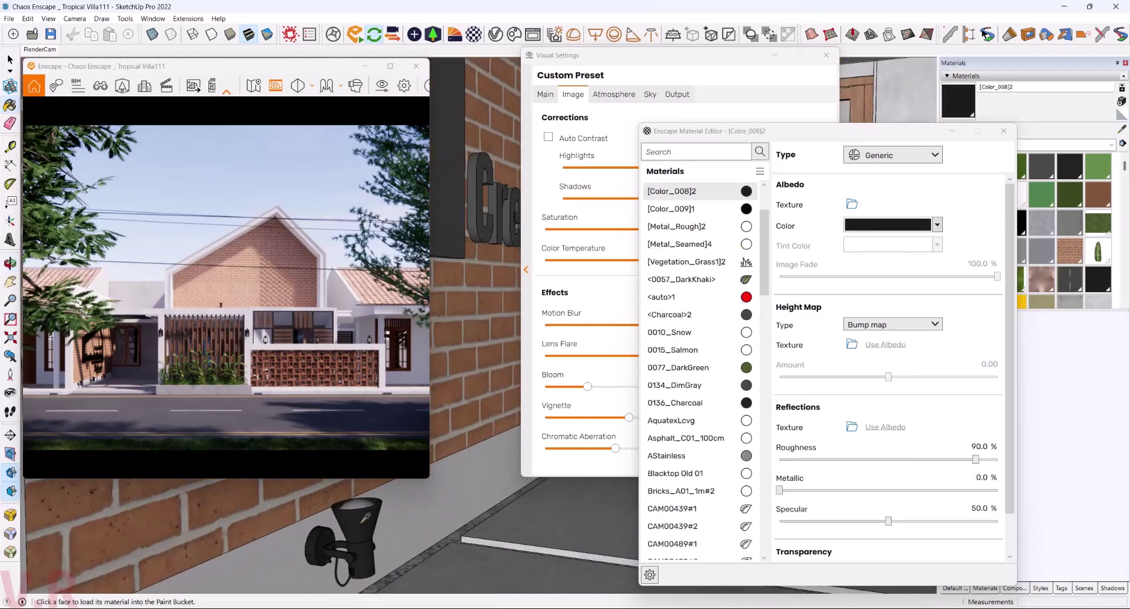
double_click(986, 476)
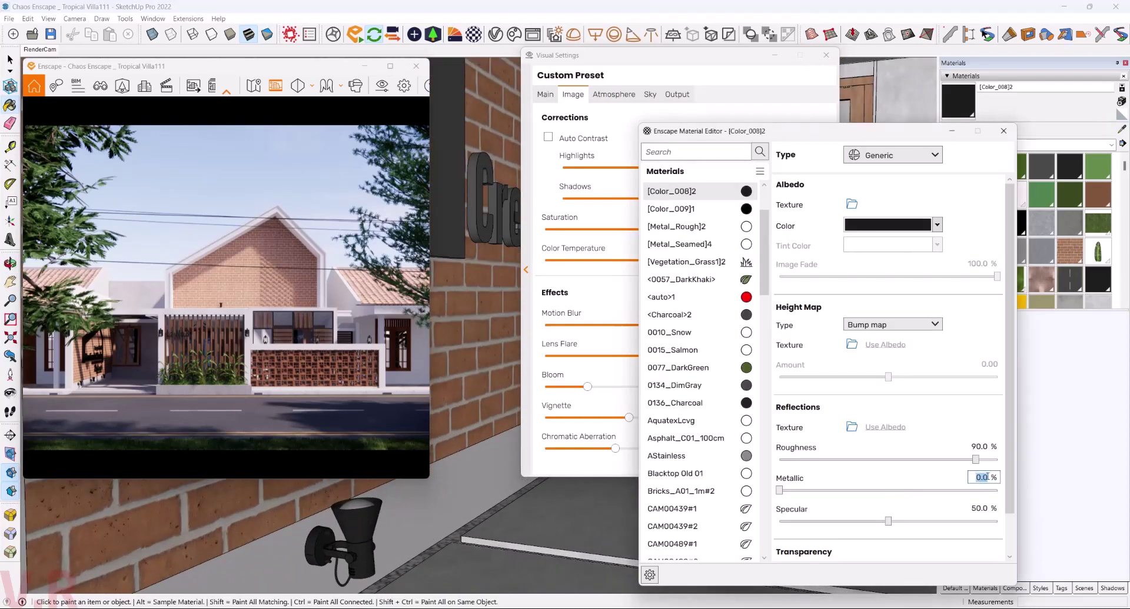
text(10)
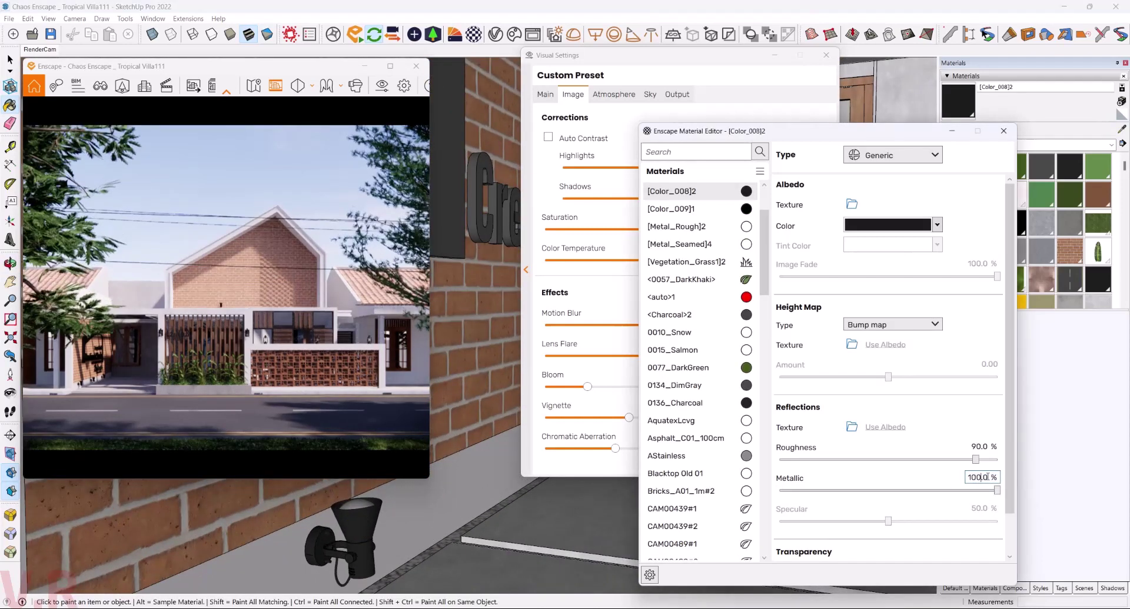
double_click(981, 447)
text(0.0)
key(Return)
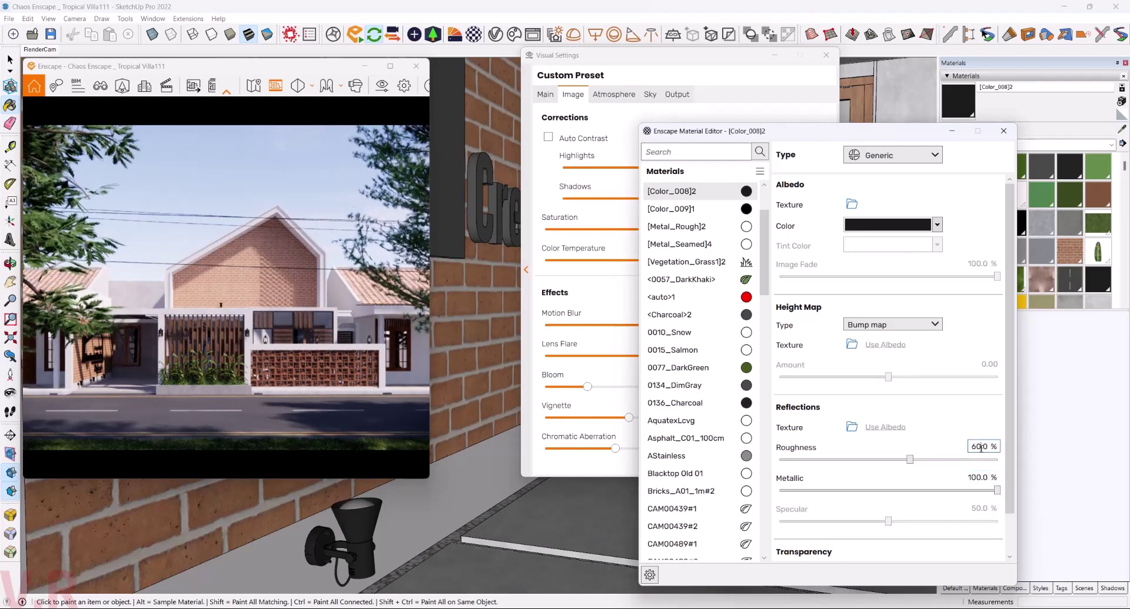
click(938, 225)
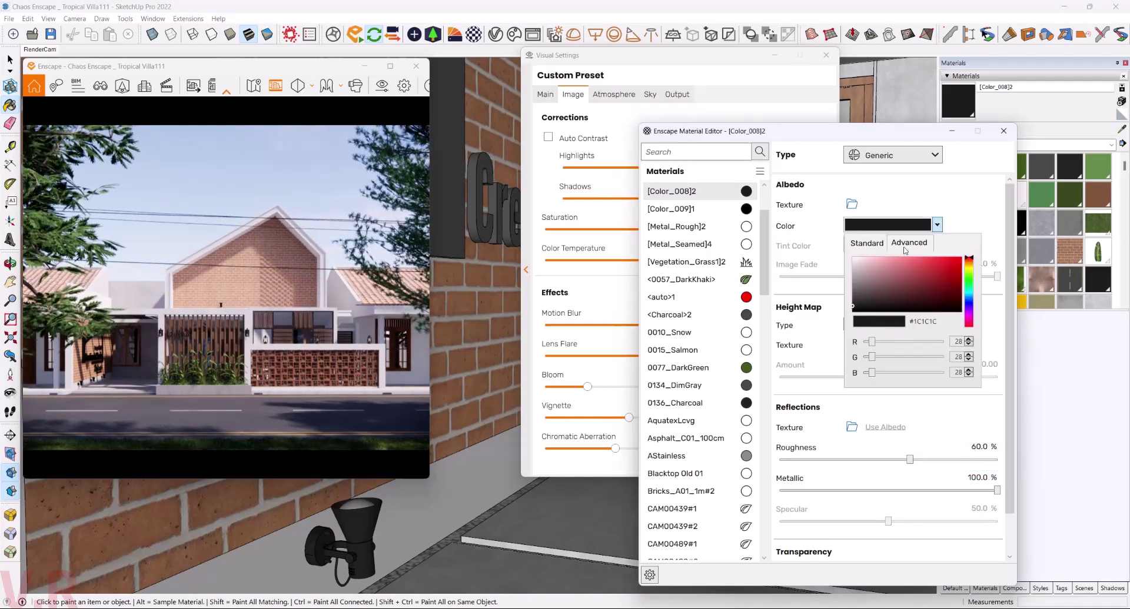
drag(855, 301, 853, 299)
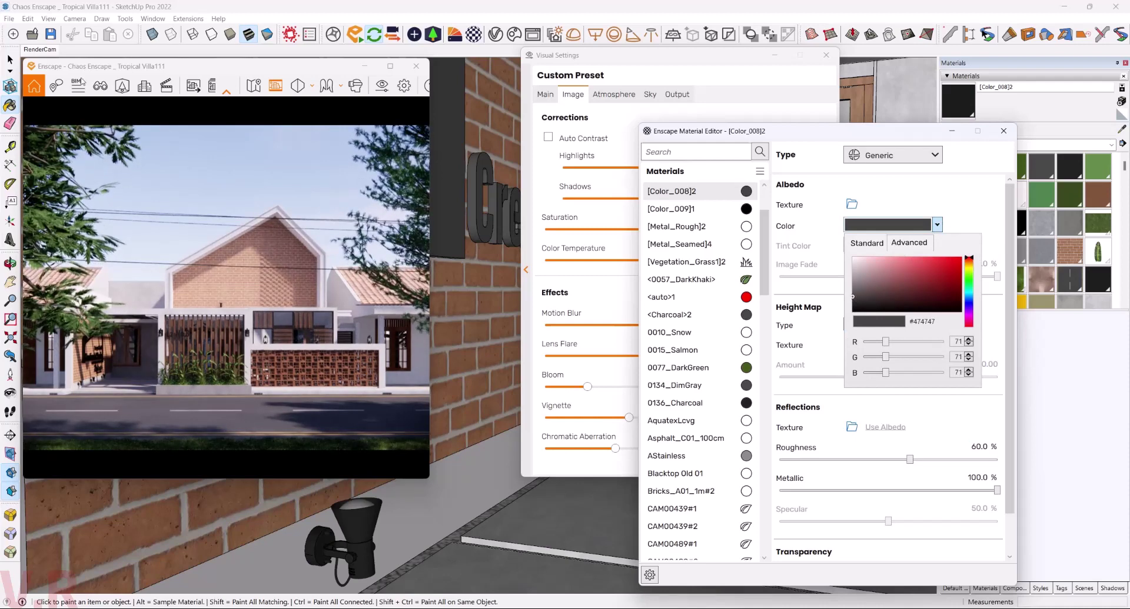
click(10, 60)
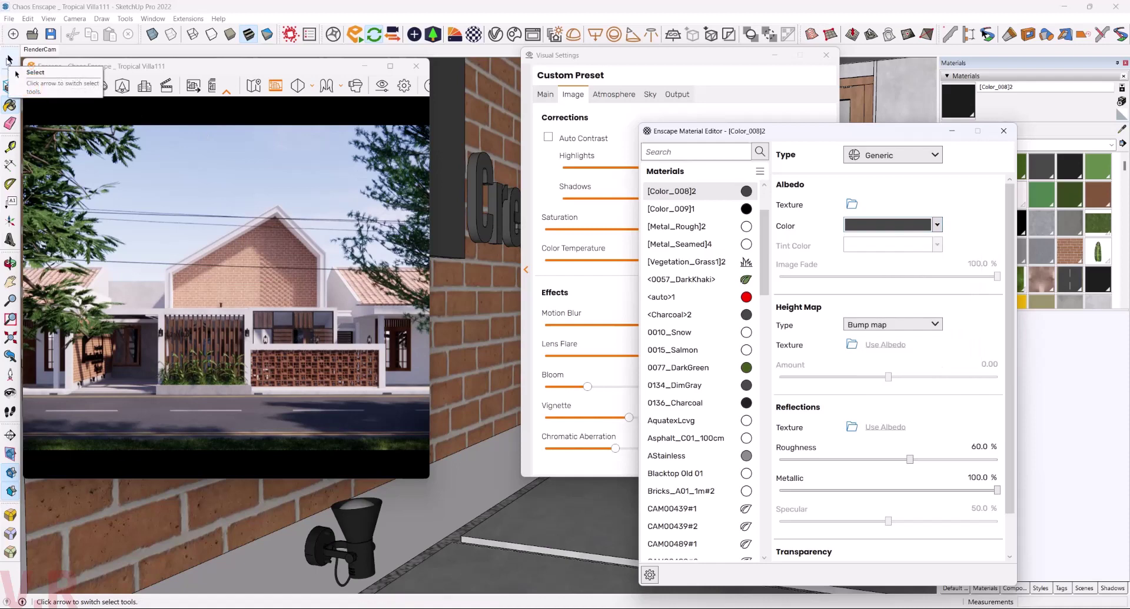
middle_drag(506, 349, 214, 174)
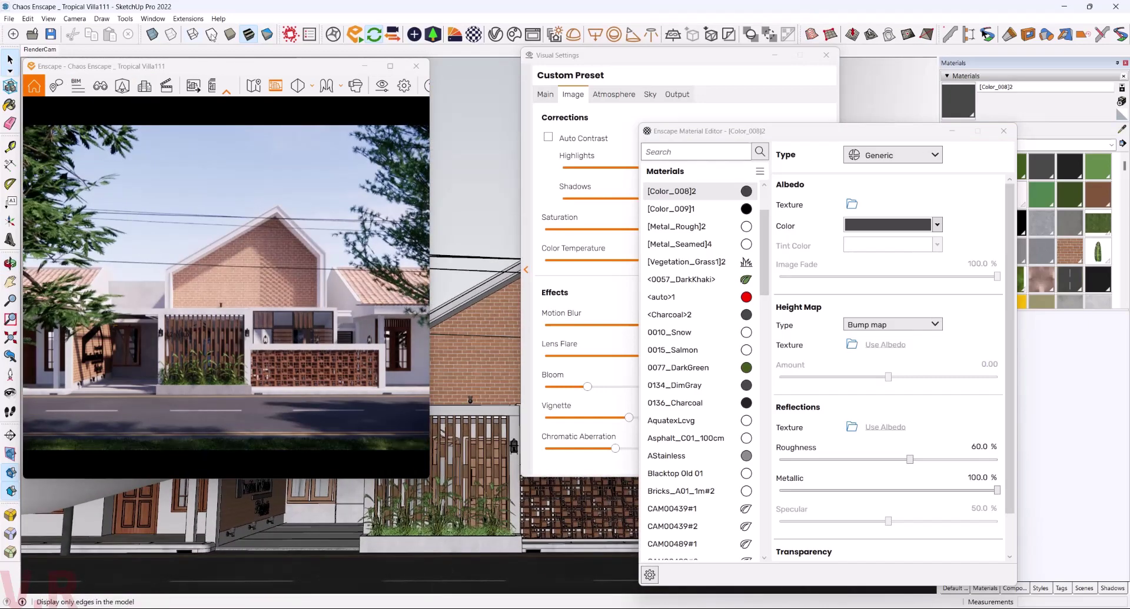
- Place the yellow car from the Enscape Vehicles assets in front of the gate
click(432, 34)
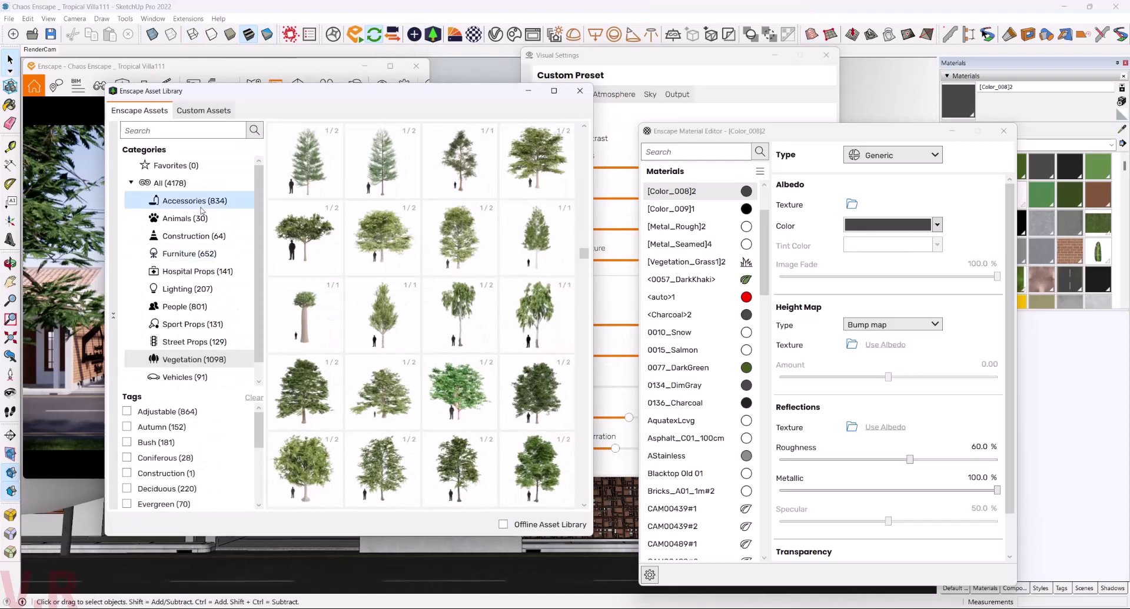
click(188, 376)
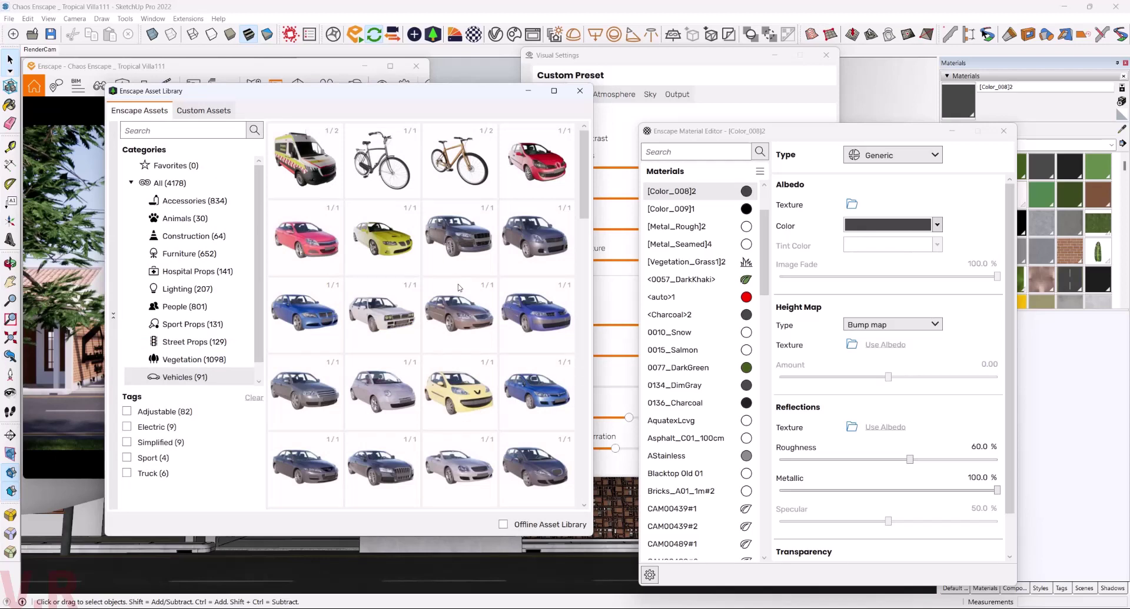
click(459, 391)
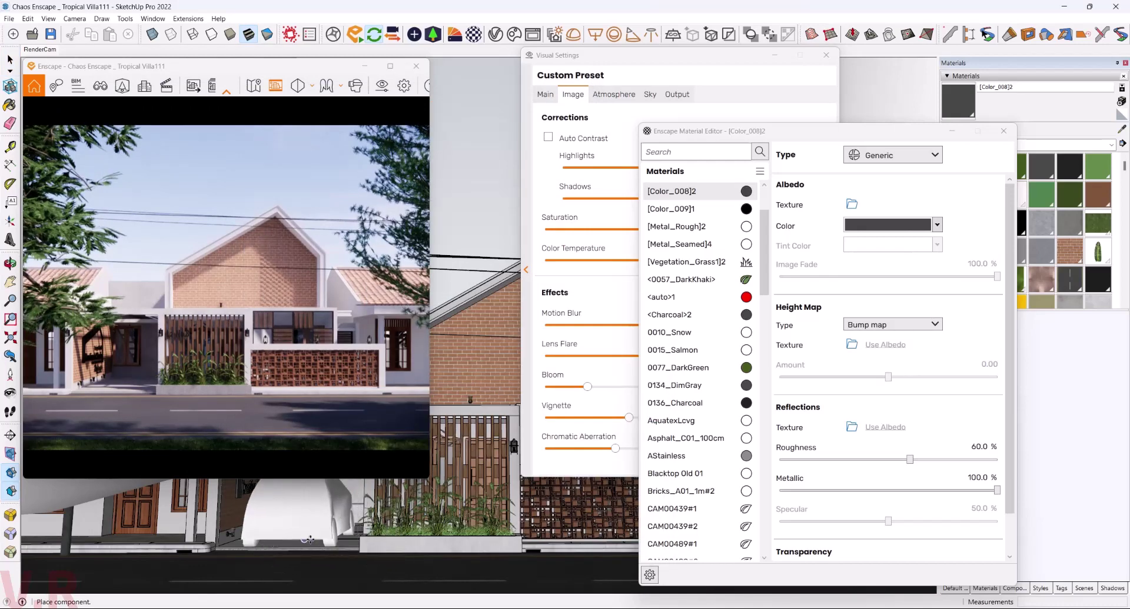
click(313, 539)
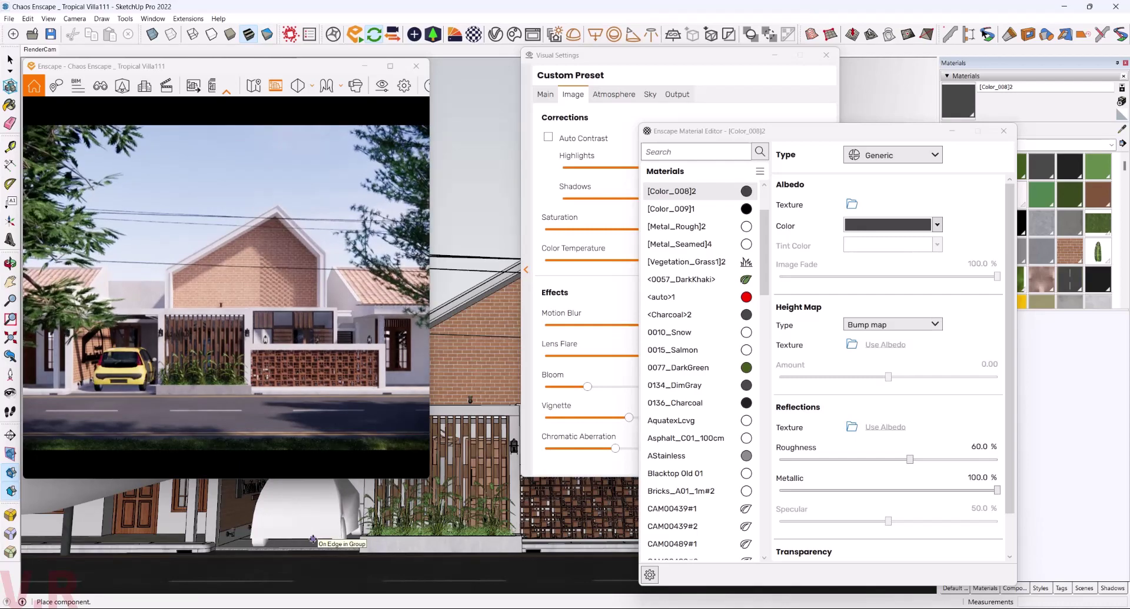
key(Escape)
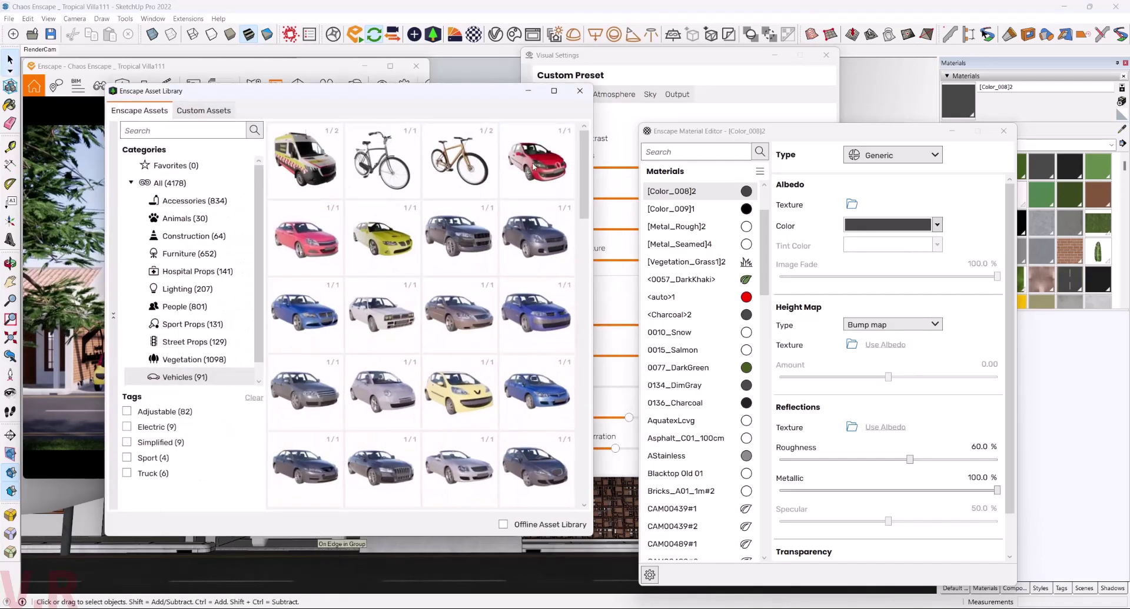
click(579, 91)
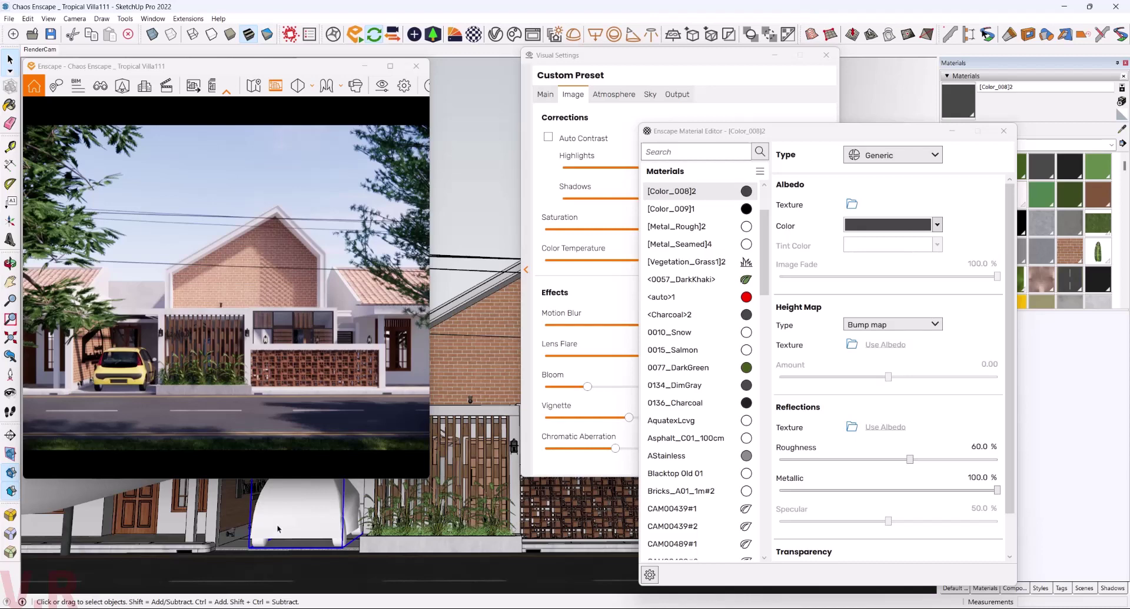
- Rotate the yellow car 90 degrees and drop it at its new position
middle_drag(277, 529, 297, 553)
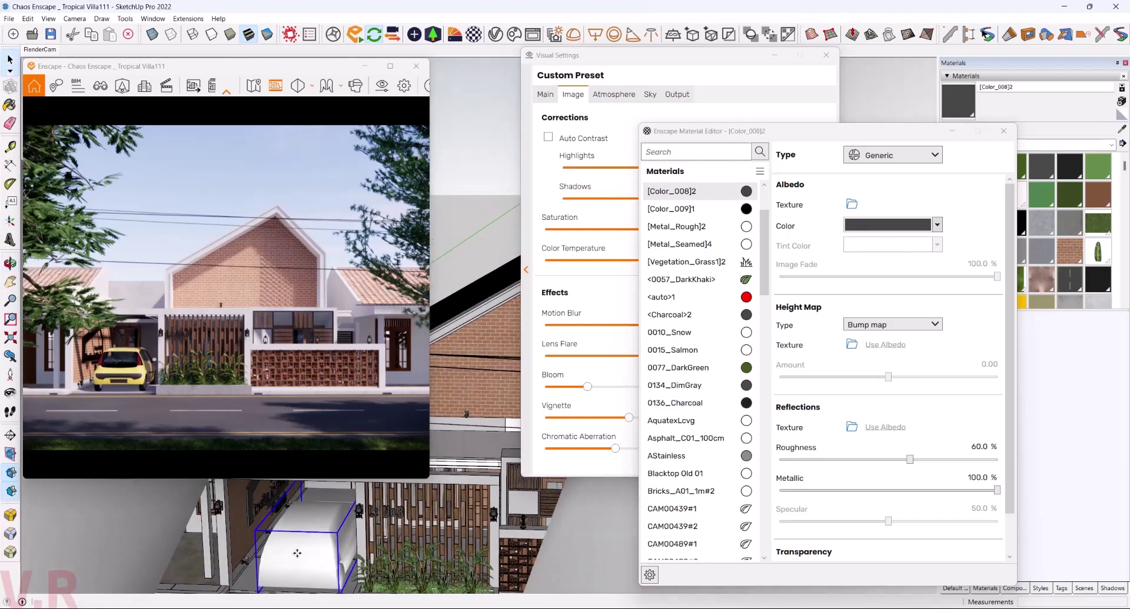
click(301, 519)
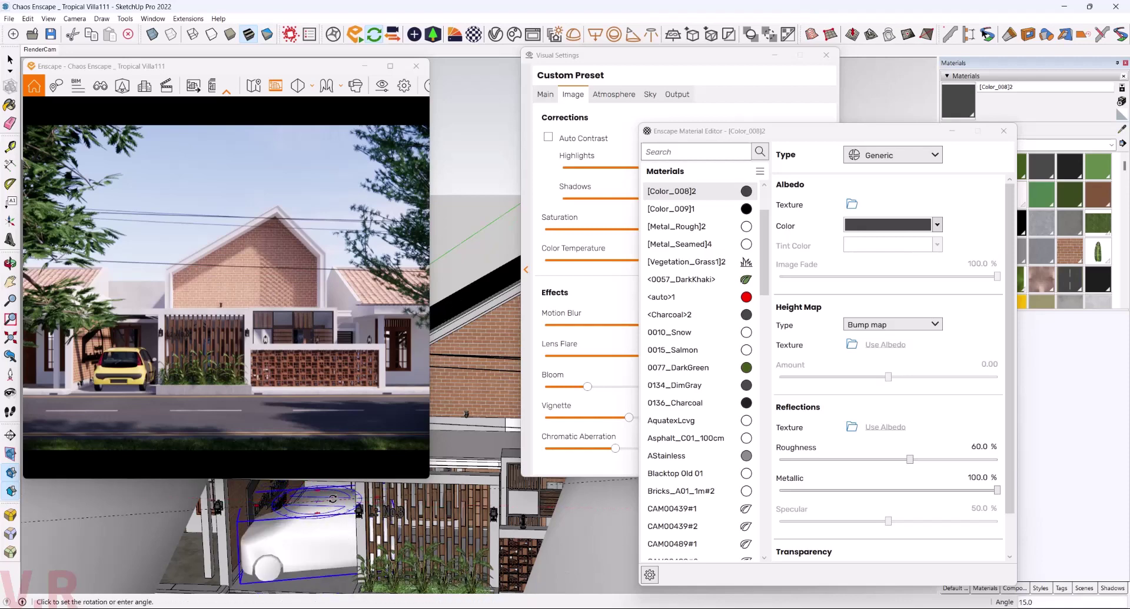
click(328, 487)
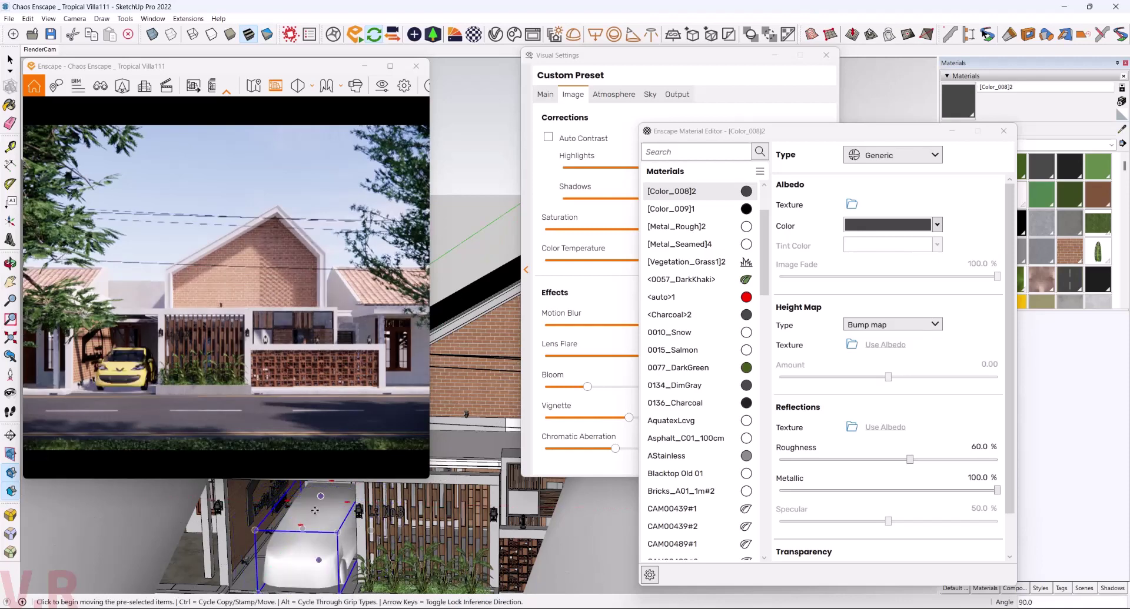
scroll(357, 545, up, 3)
mouse_move(357, 544)
middle_down()
mouse_move(458, 489)
mouse_move(506, 512)
middle_up()
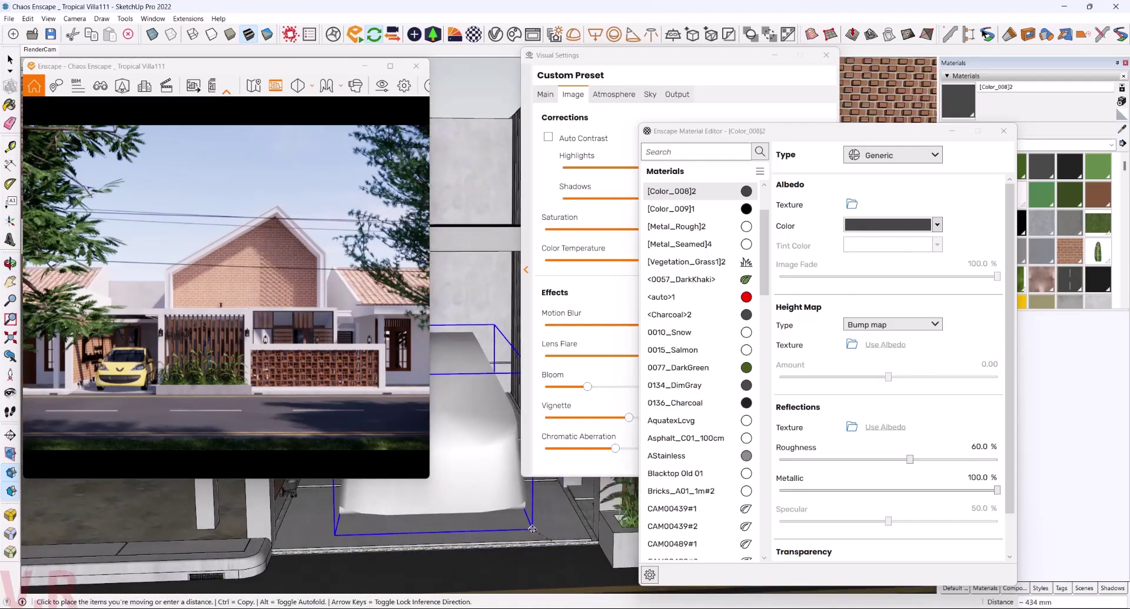
click(525, 511)
- Nudge the car slightly left, then return to the saved street-front camera view
middle_drag(524, 511, 473, 492)
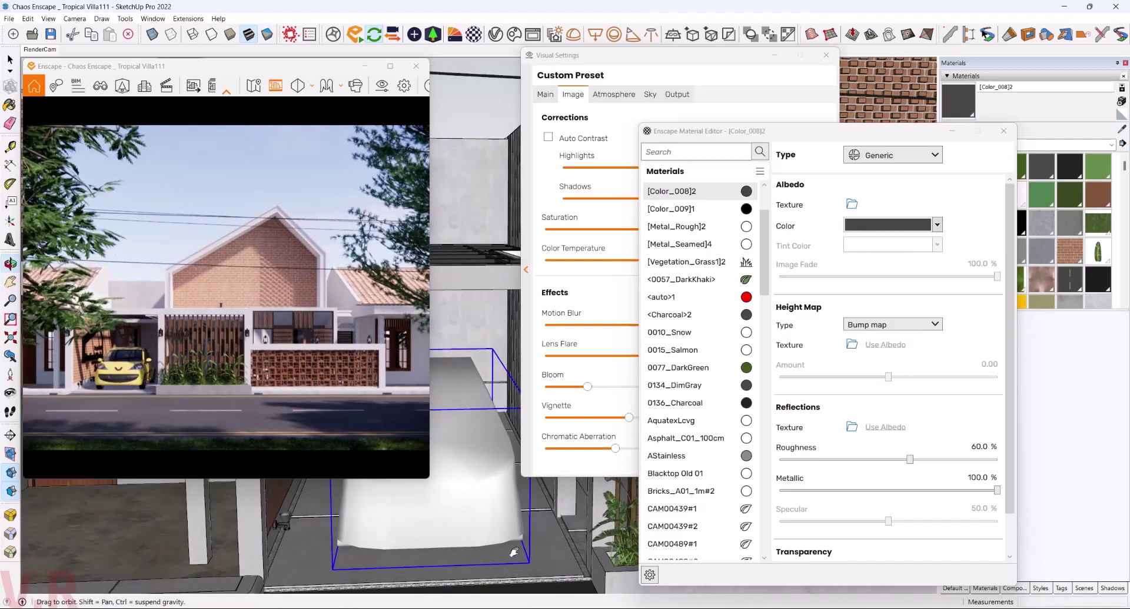
scroll(474, 492, up, 2)
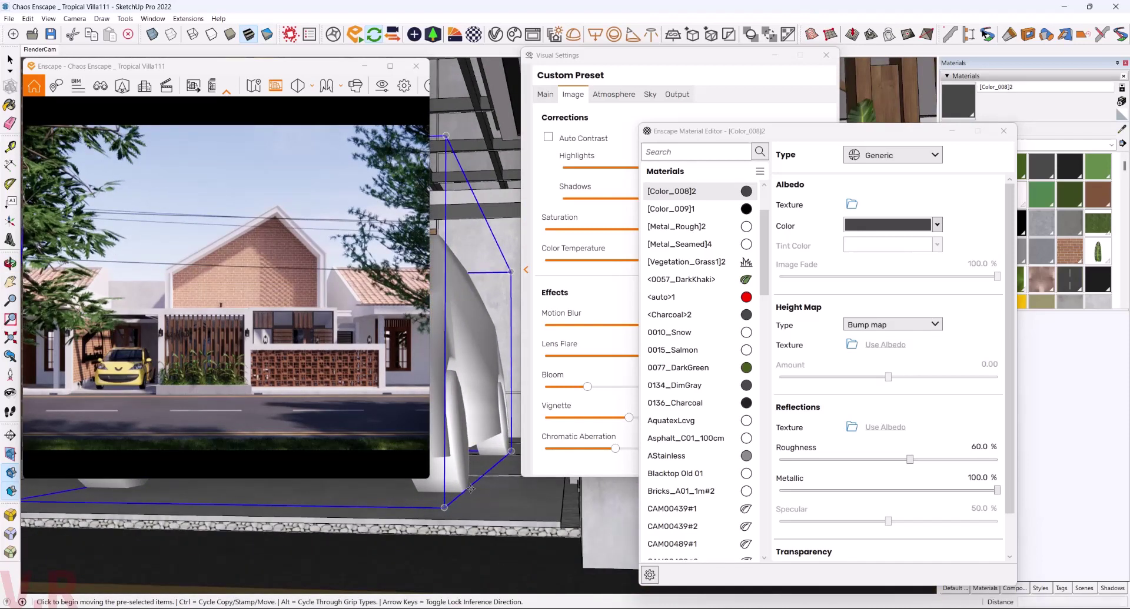
click(471, 490)
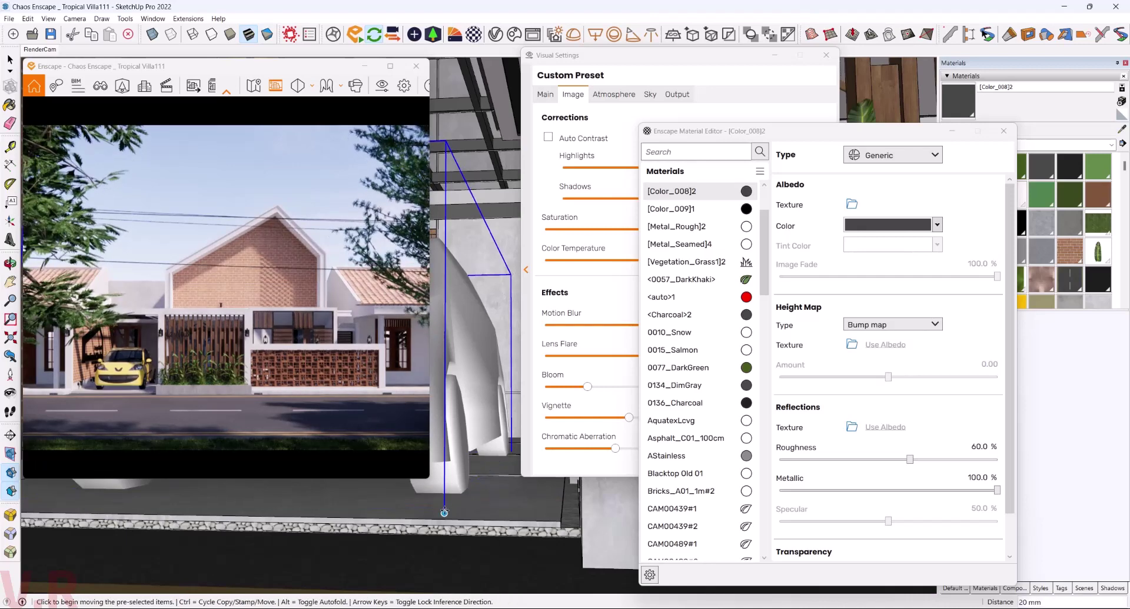
click(486, 505)
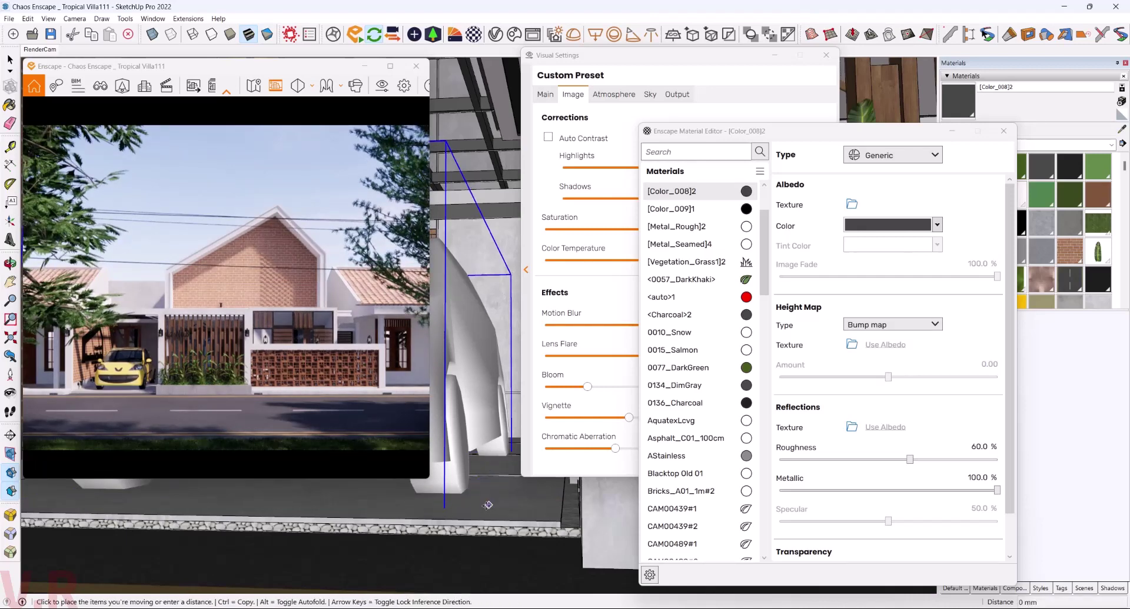
click(480, 506)
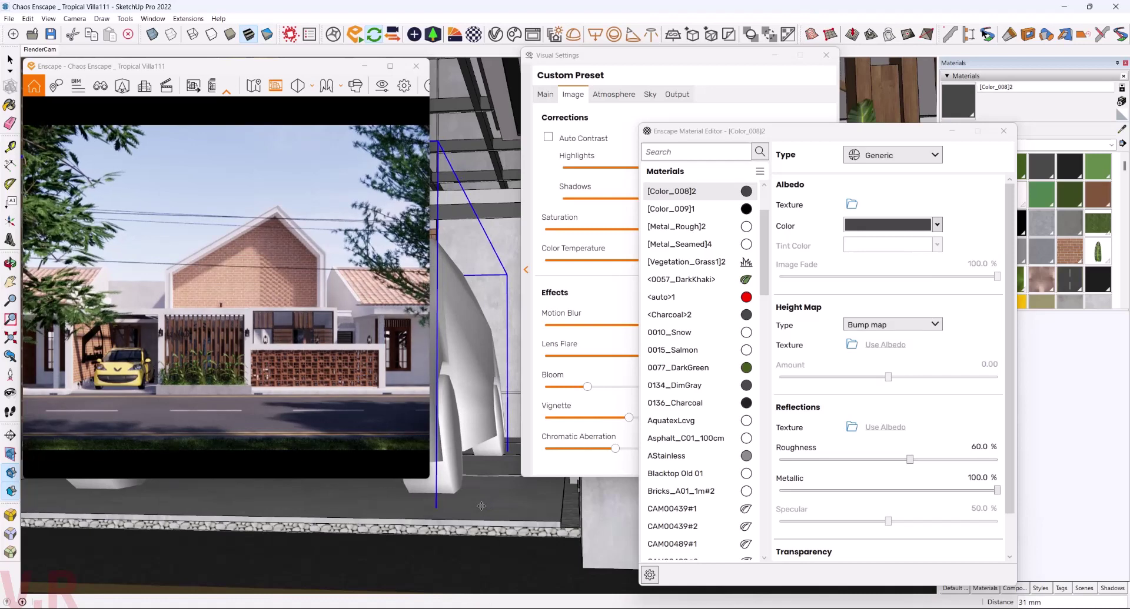
key(space)
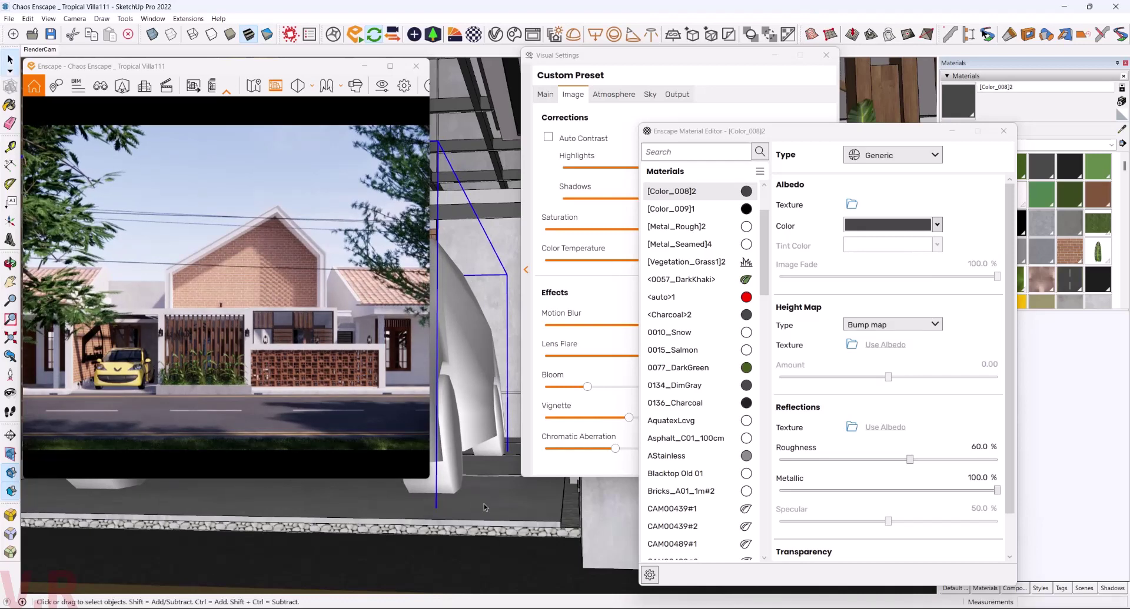
click(39, 48)
middle_drag(458, 310, 459, 455)
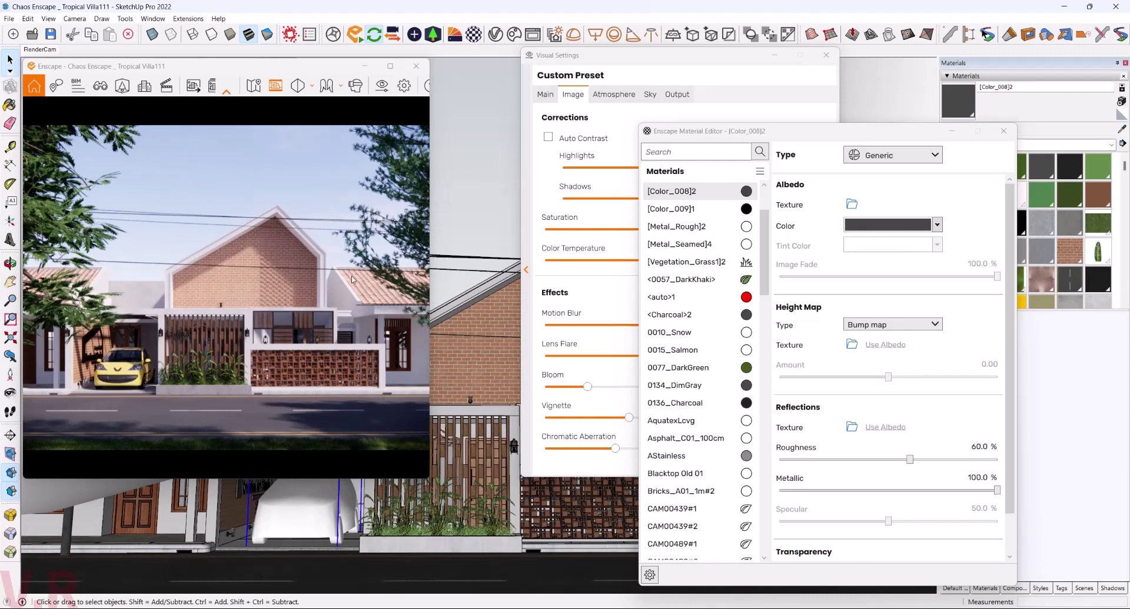
- Orbit around the house, then restore the saved street-front camera view
click(521, 380)
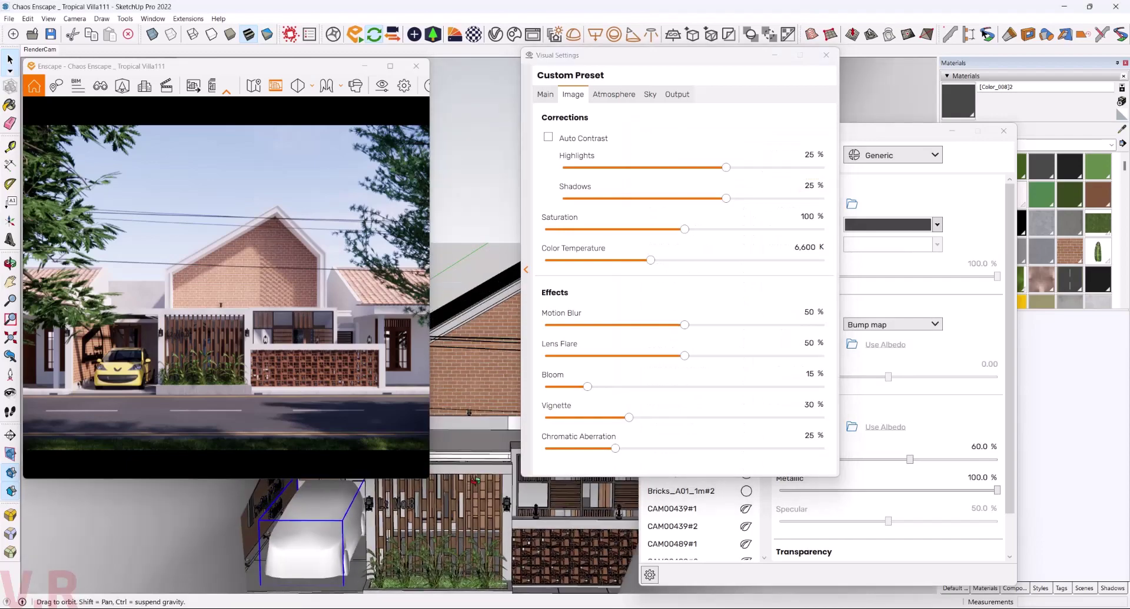
mouse_move(483, 447)
middle_down()
mouse_move(411, 550)
mouse_move(485, 499)
mouse_move(486, 546)
mouse_move(558, 466)
mouse_move(443, 320)
middle_up()
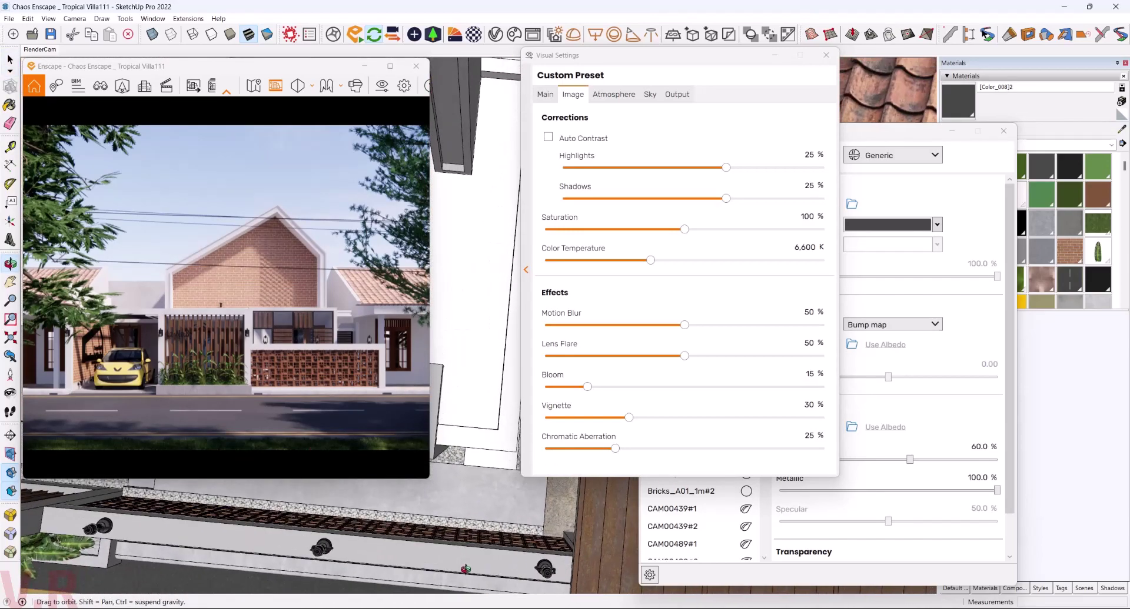
mouse_move(443, 321)
middle_down()
mouse_move(438, 540)
mouse_move(540, 477)
mouse_move(244, 151)
middle_up()
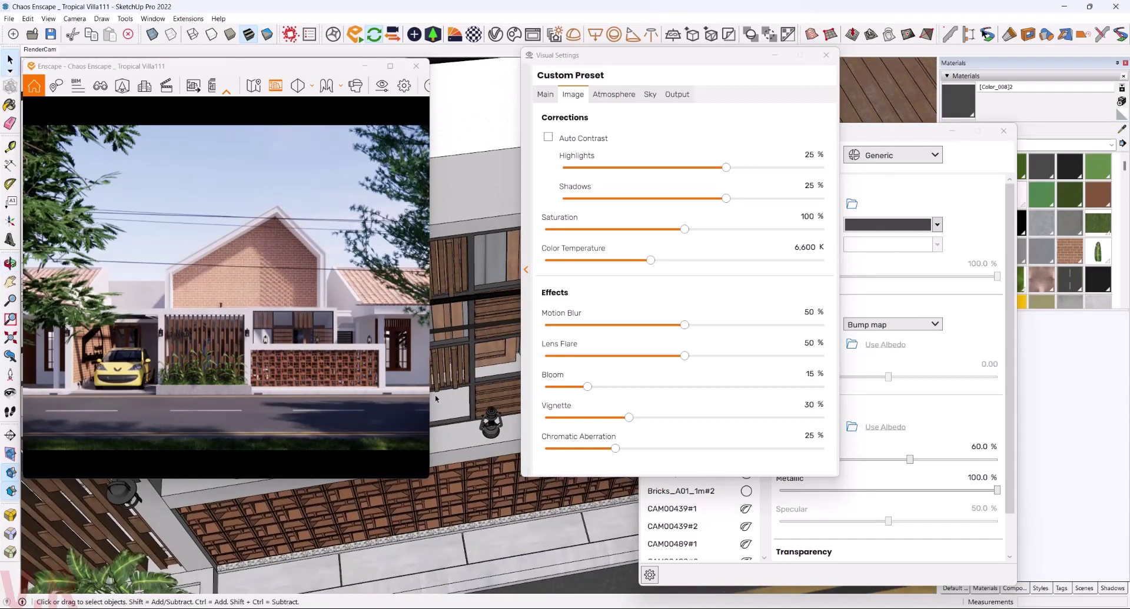
click(40, 49)
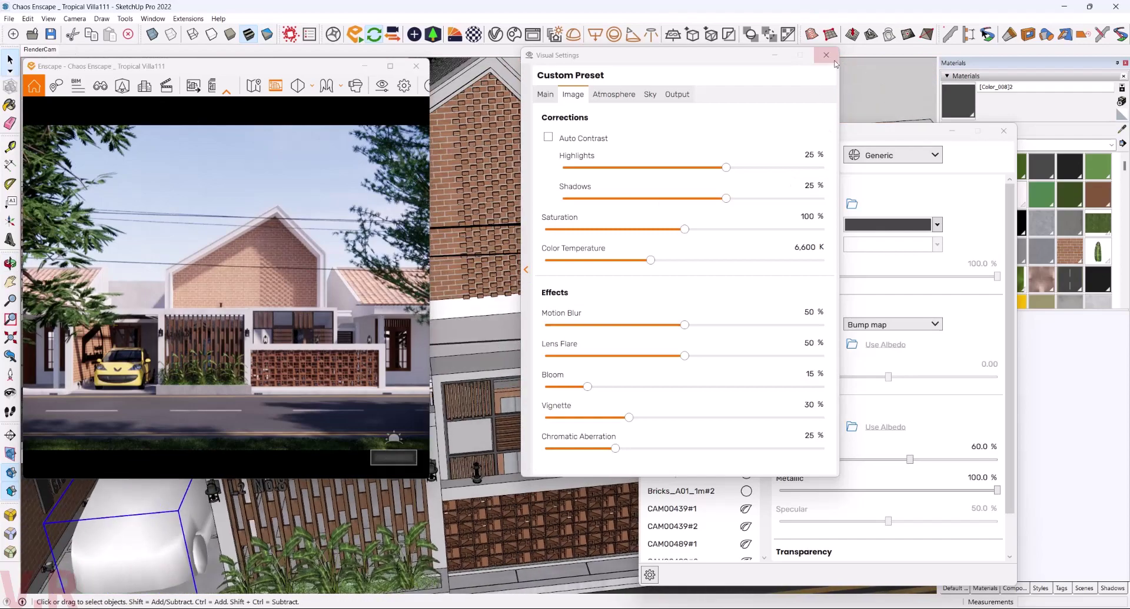
- Close the visual settings and material editor, and enlarge the Enscape render preview window
click(826, 55)
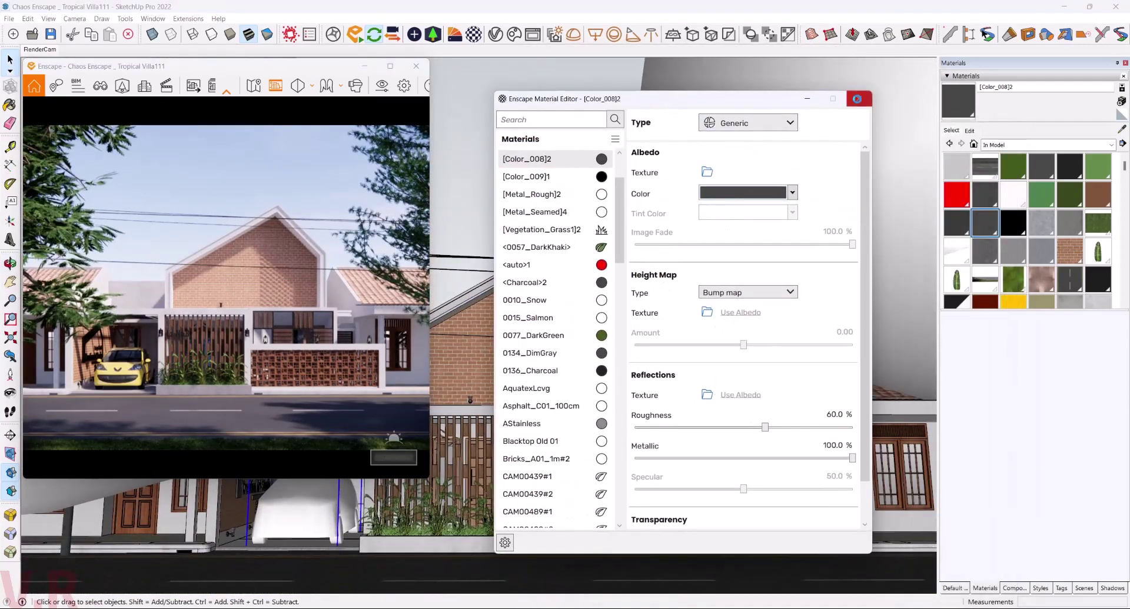
click(447, 150)
drag(432, 151, 645, 153)
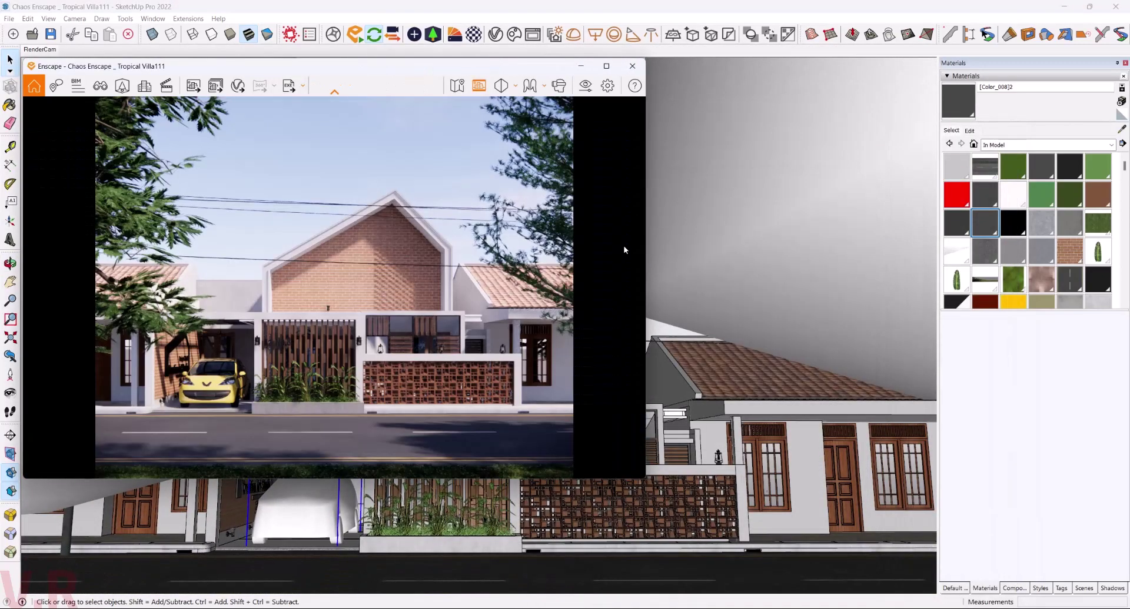
drag(483, 477, 483, 534)
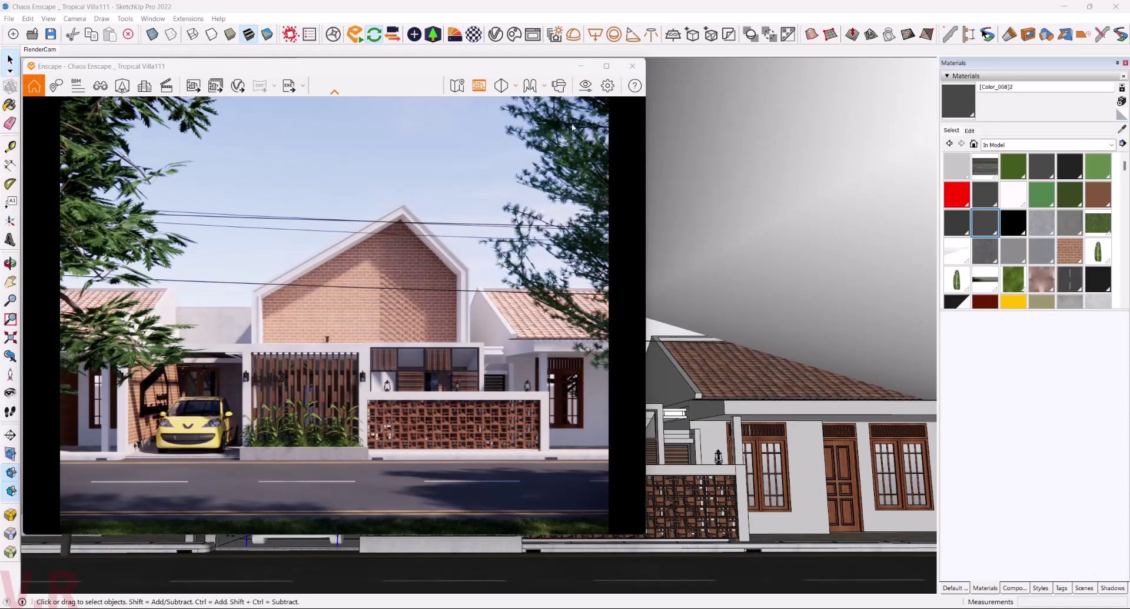
- Set the Enscape output resolution to 4000 × 3600
click(586, 85)
click(677, 94)
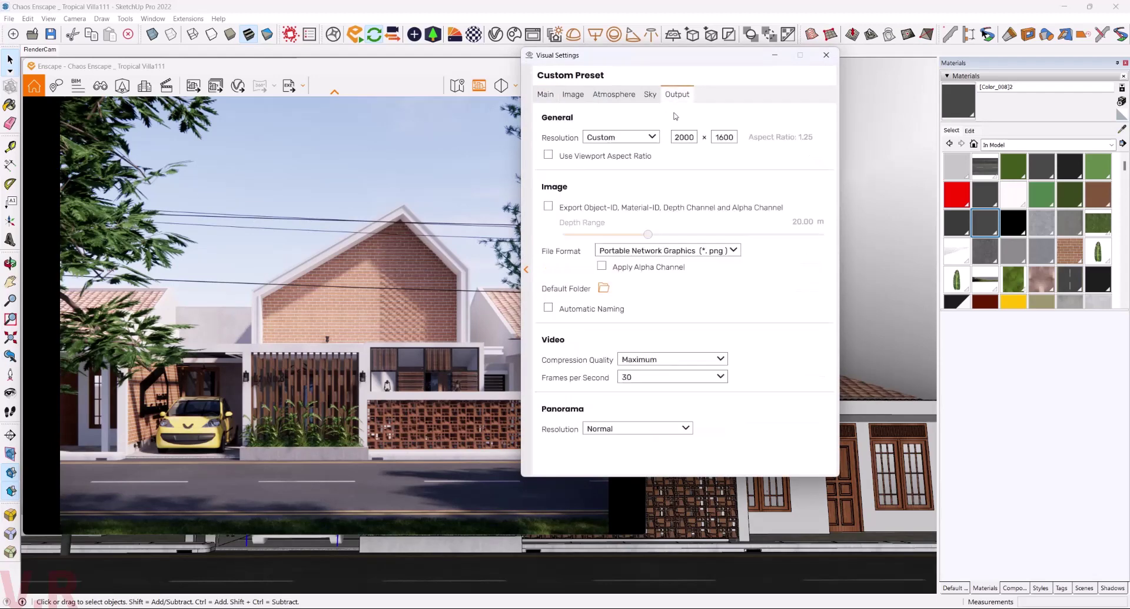
mouse_move(681, 137)
mouse_down()
mouse_move(672, 142)
mouse_move(711, 144)
mouse_up()
text(4)
text(3)
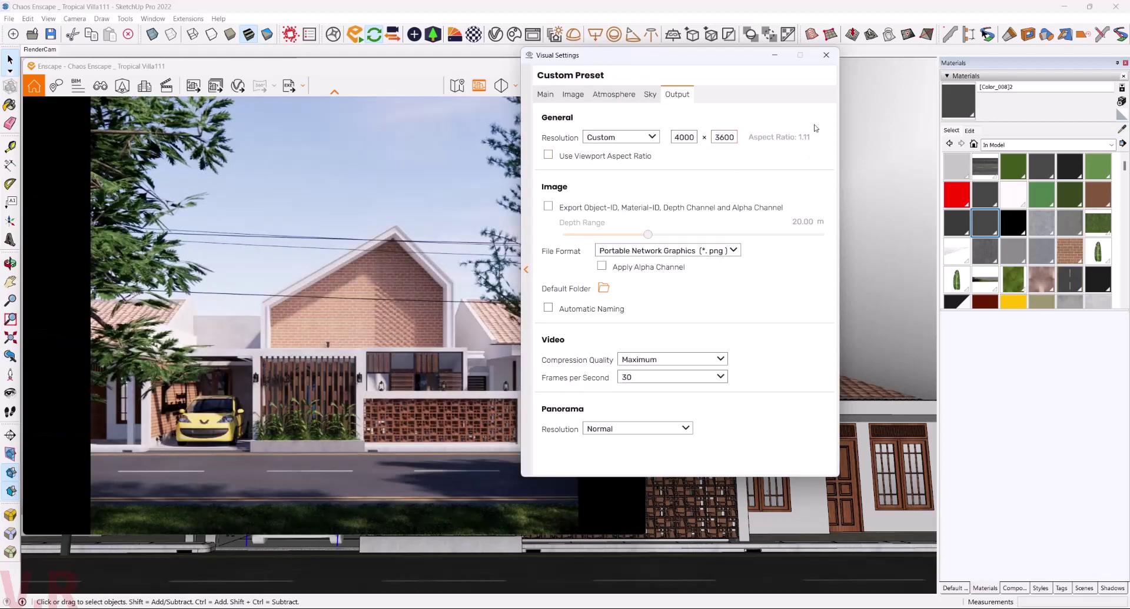
- Raise rendering quality to Ultra and start a screenshot save to the Desktop
click(544, 94)
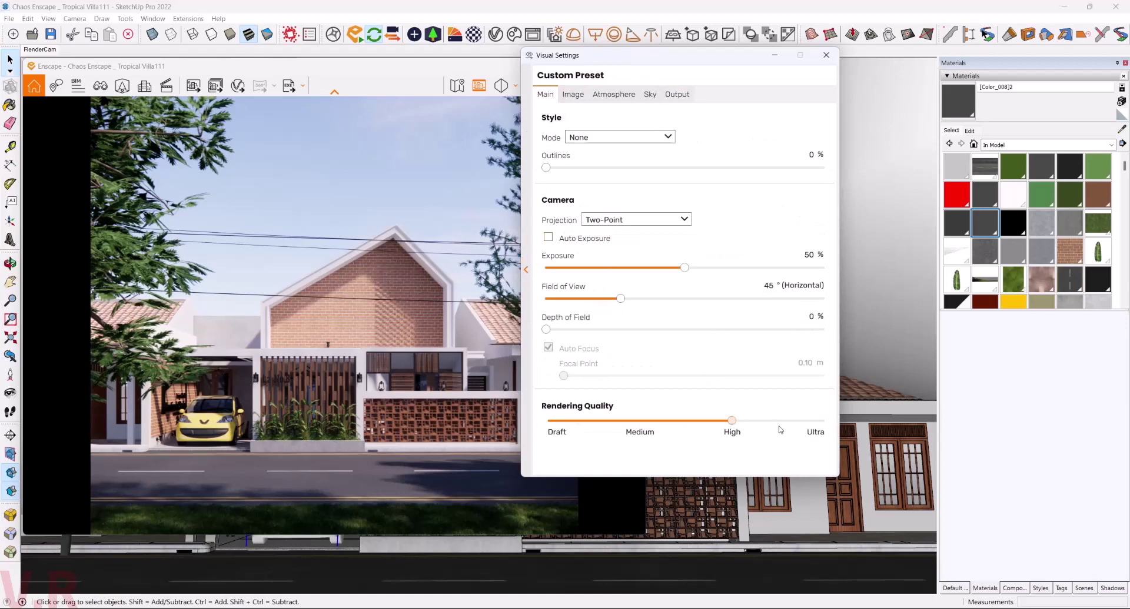
drag(731, 421, 823, 430)
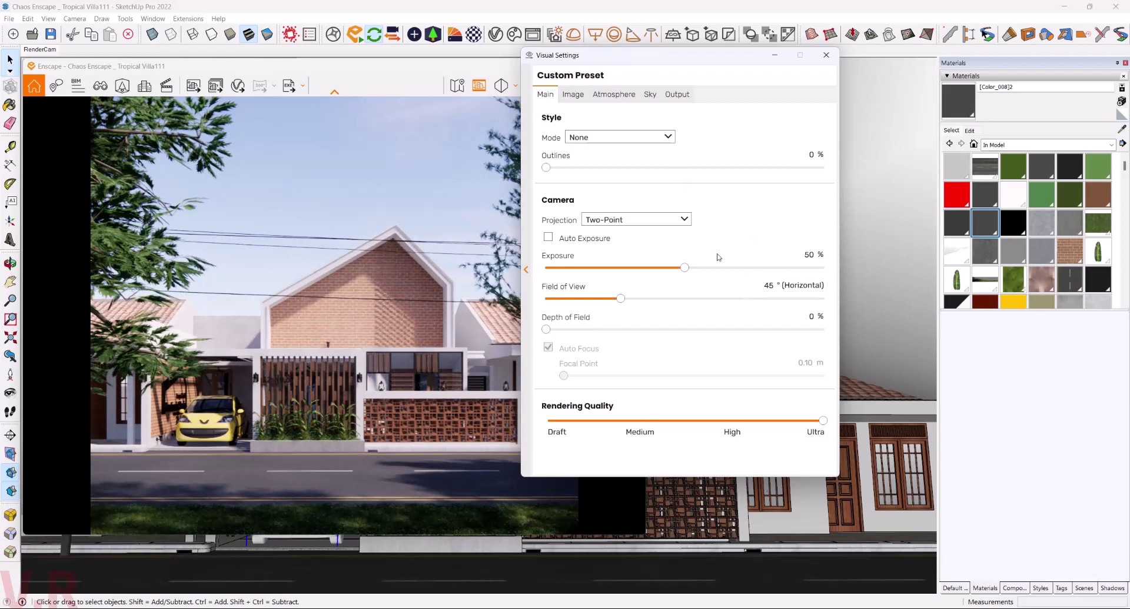
click(192, 86)
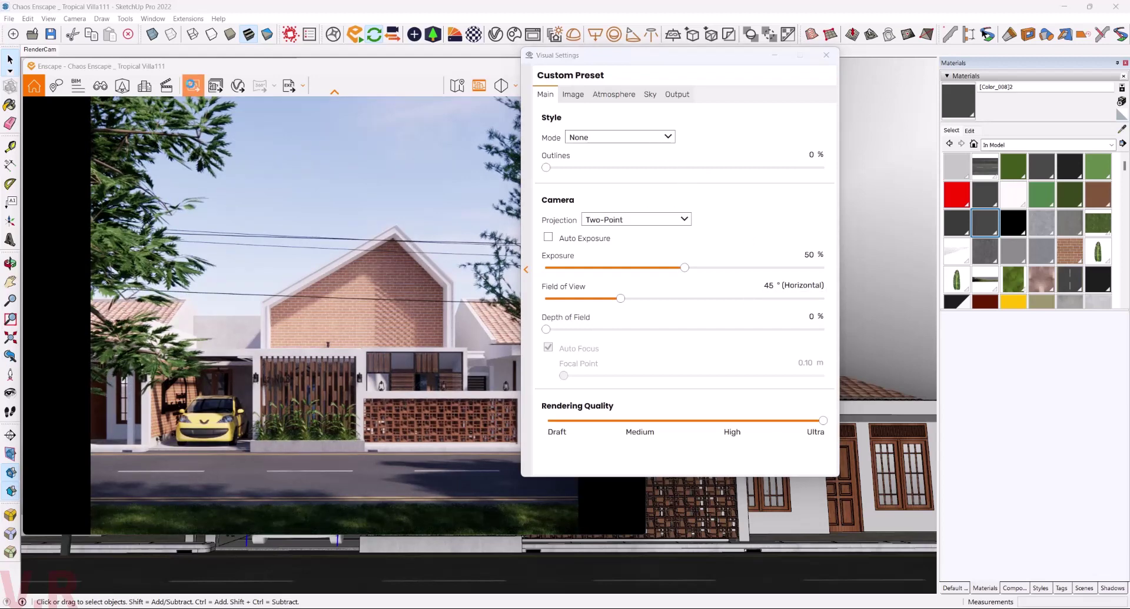
click(101, 220)
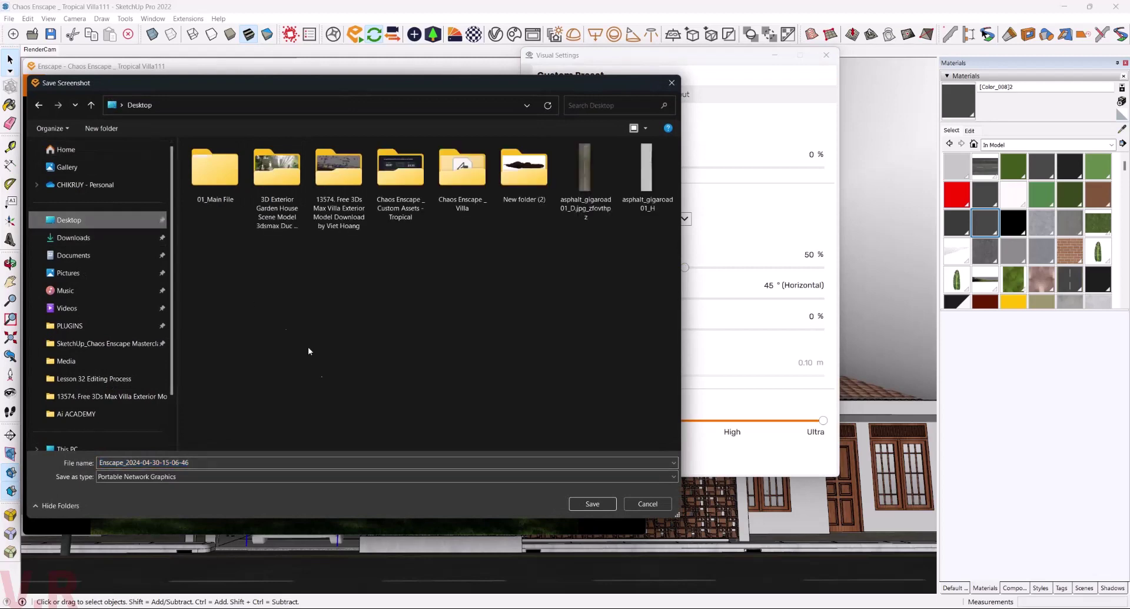
- Save the high-resolution screenshot to the Desktop as RenderCam.png
click(304, 466)
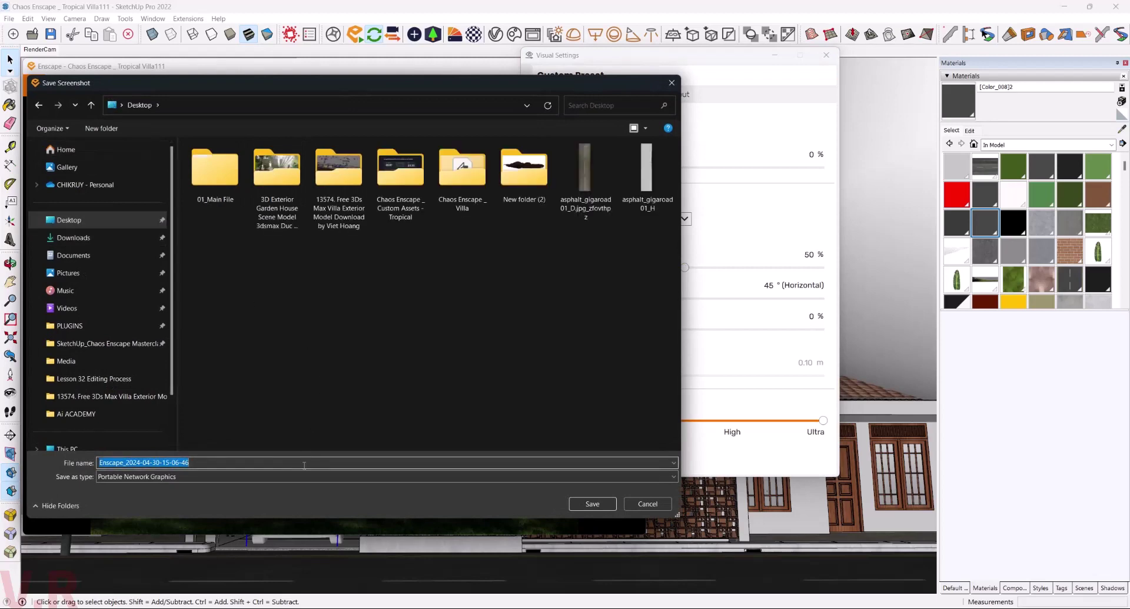
text(Rwe)
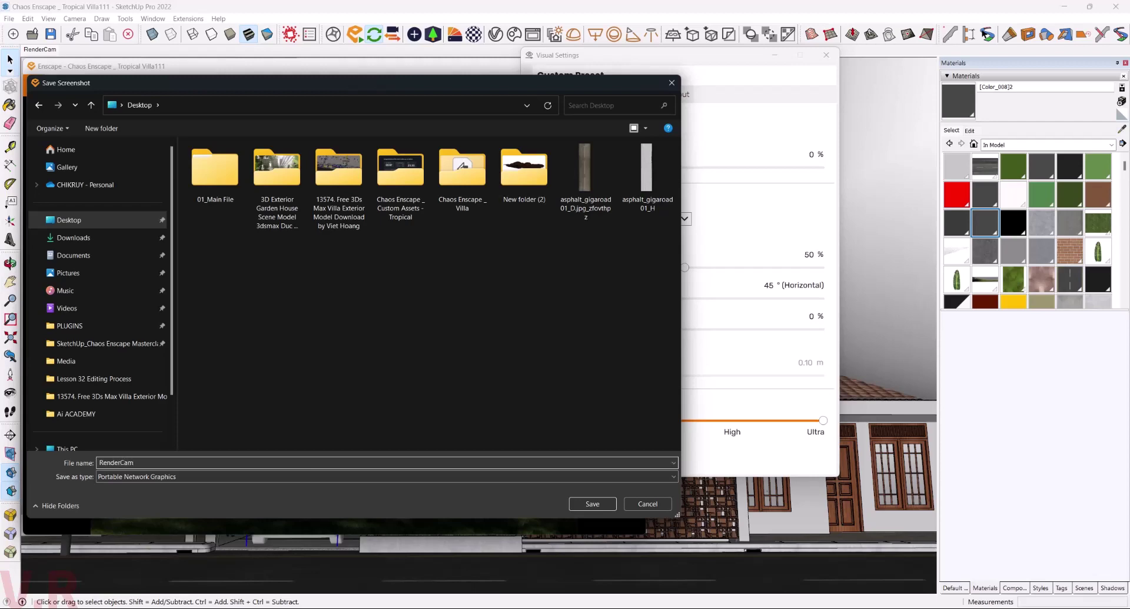
key(Return)
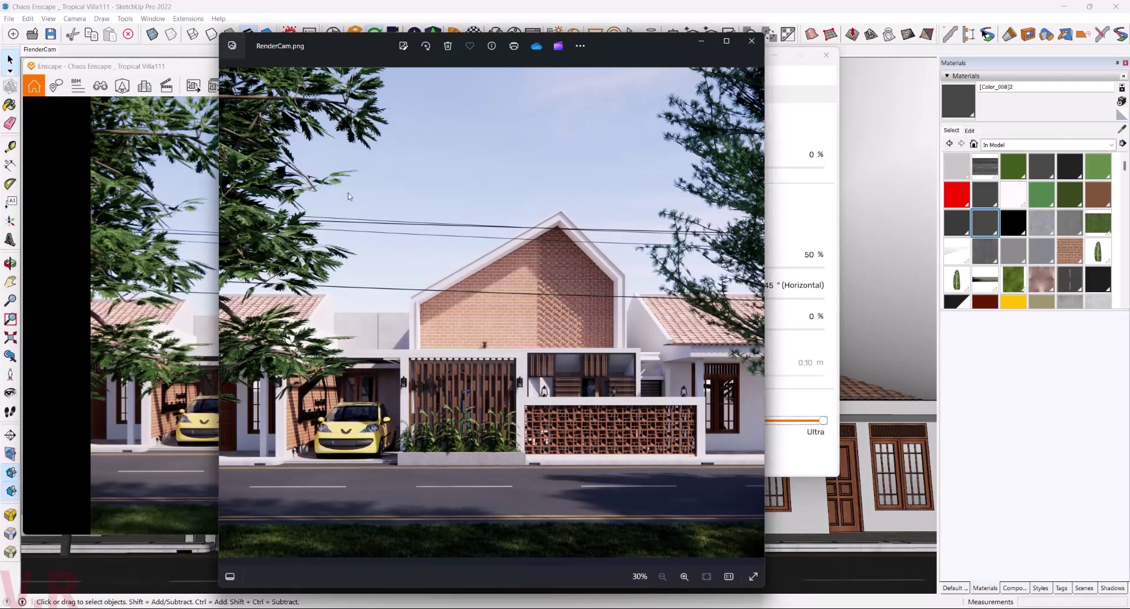
- Inspect the RenderCam.png preview, close it, and bring up the Photoshop Background layer options
scroll(518, 417, up, 2)
drag(535, 349, 625, 338)
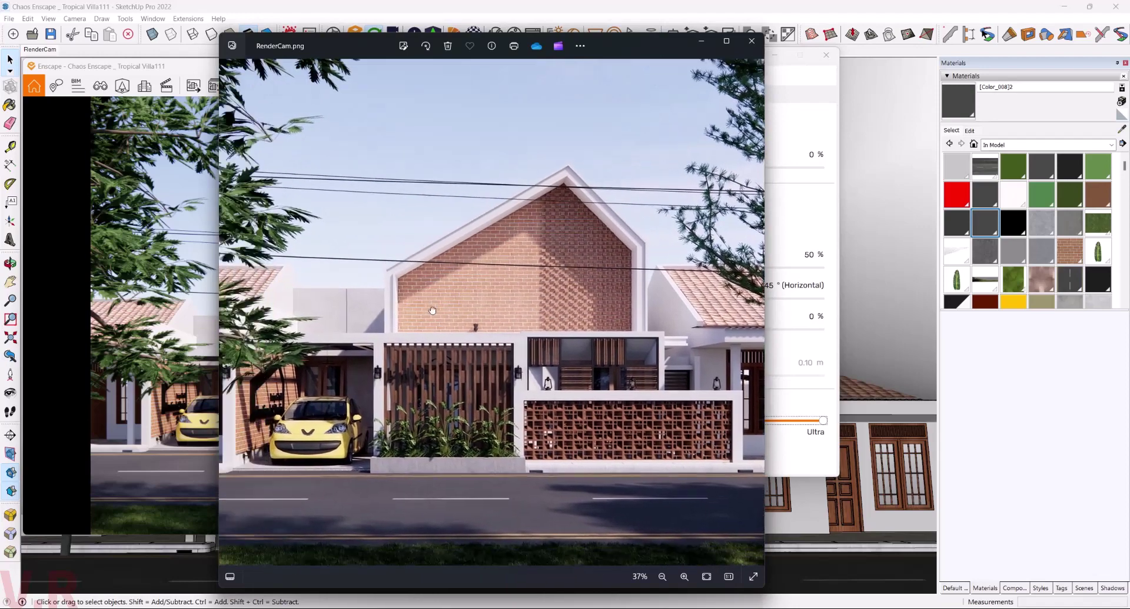
scroll(624, 339, down, 2)
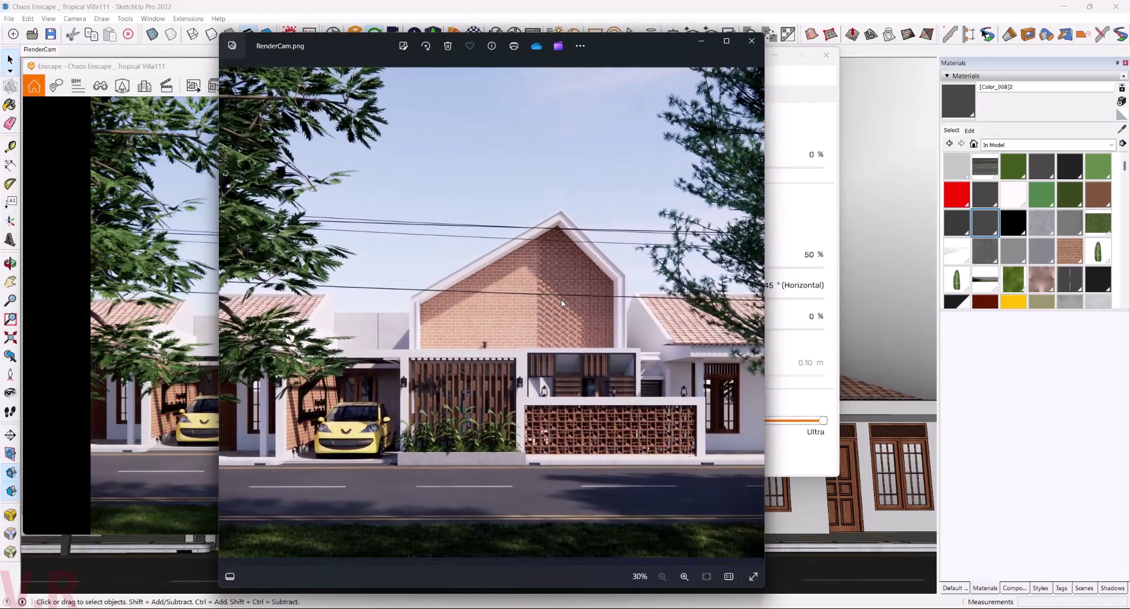
click(751, 41)
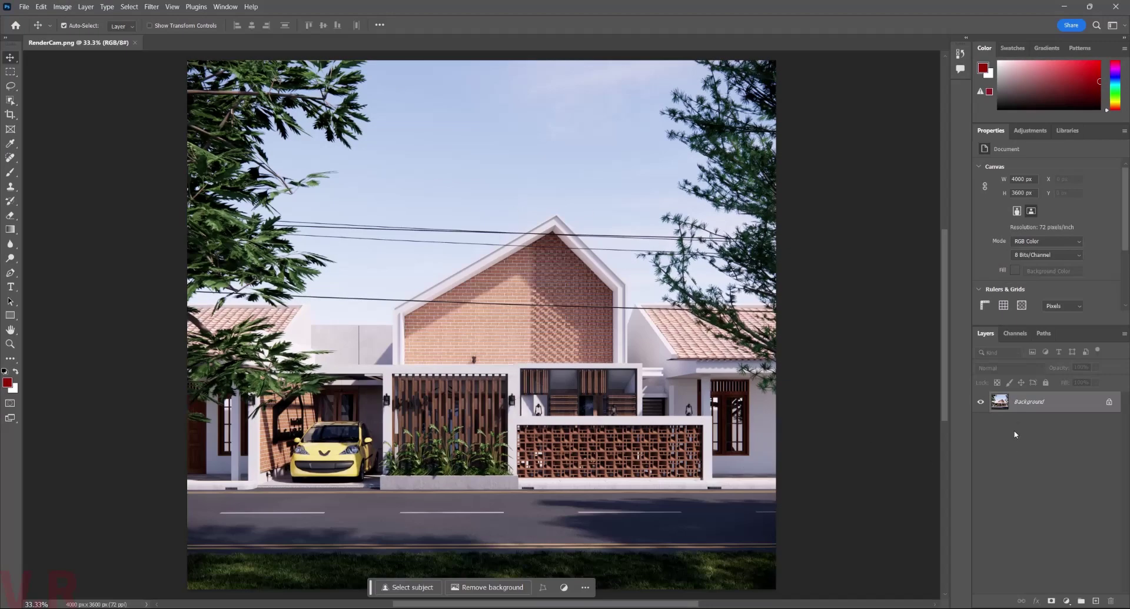
right_click(1033, 404)
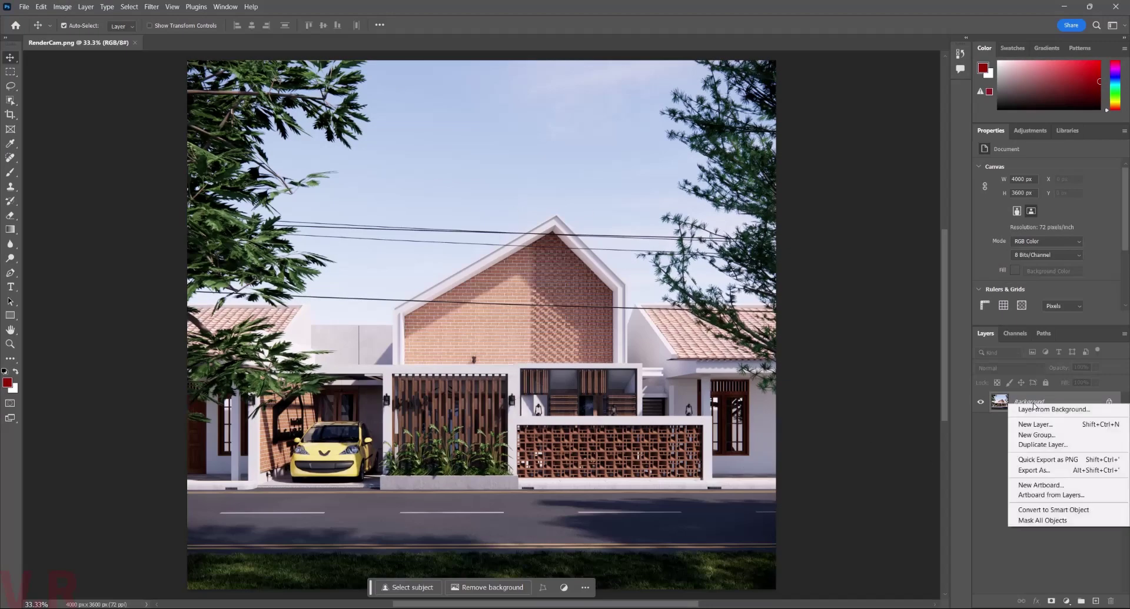
- Convert the layer to a smart object, add Unsharp Mask (50%, 1.0 px), and launch Camera Raw Filter
click(1059, 512)
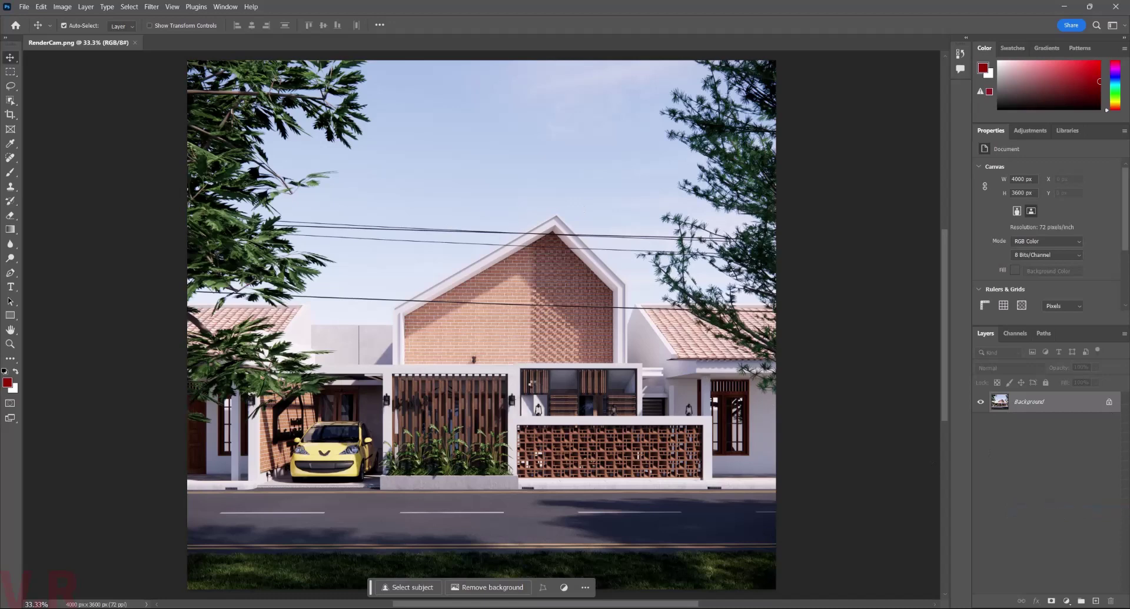
click(151, 6)
mouse_move(164, 186)
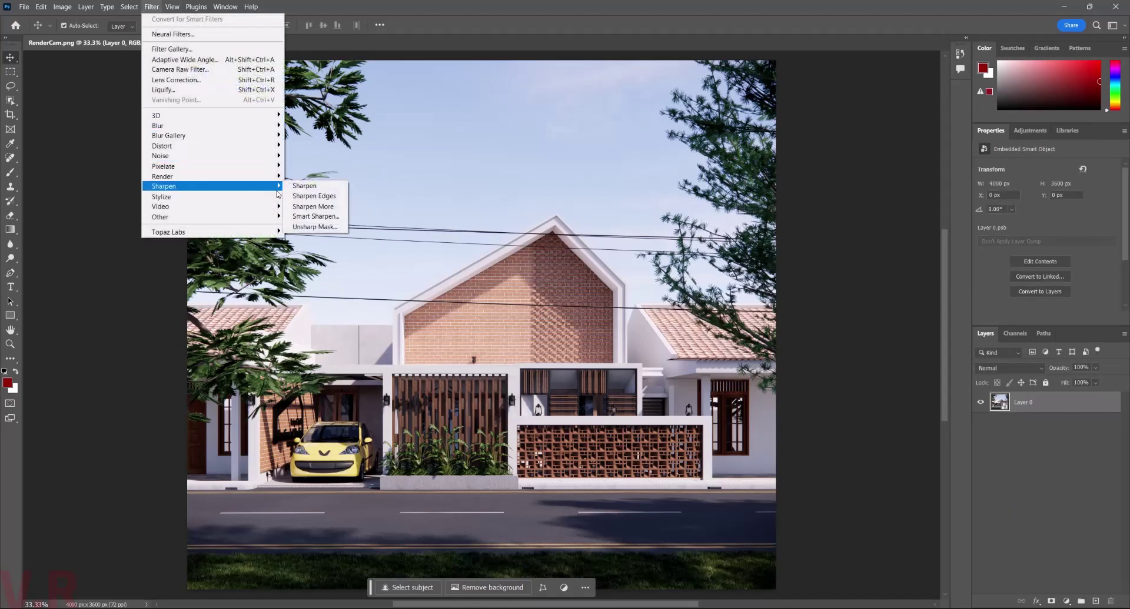
click(315, 228)
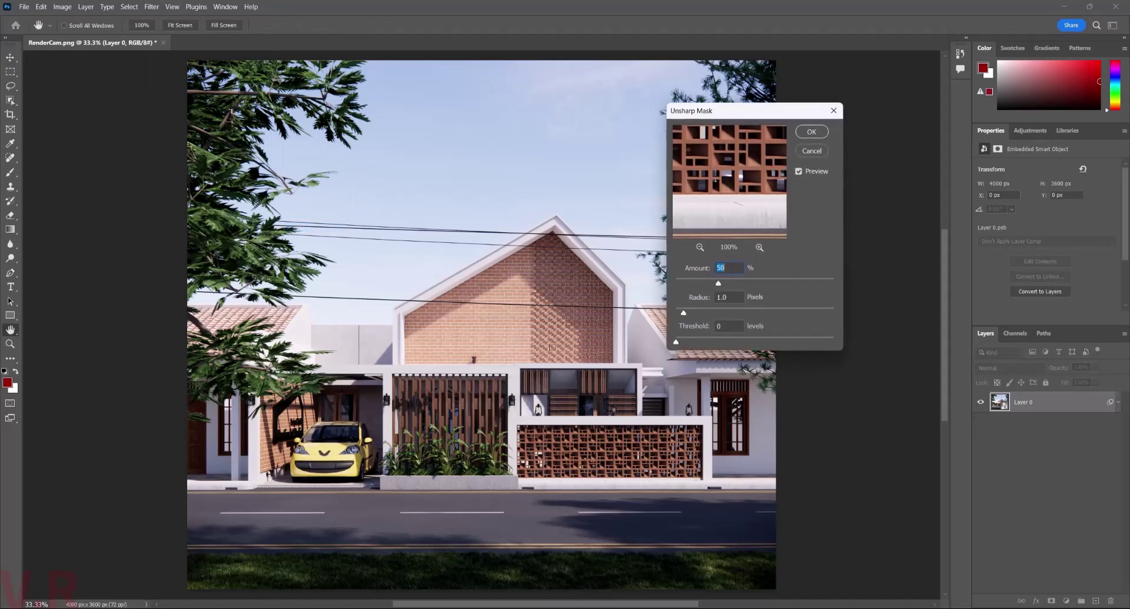
click(811, 132)
click(172, 7)
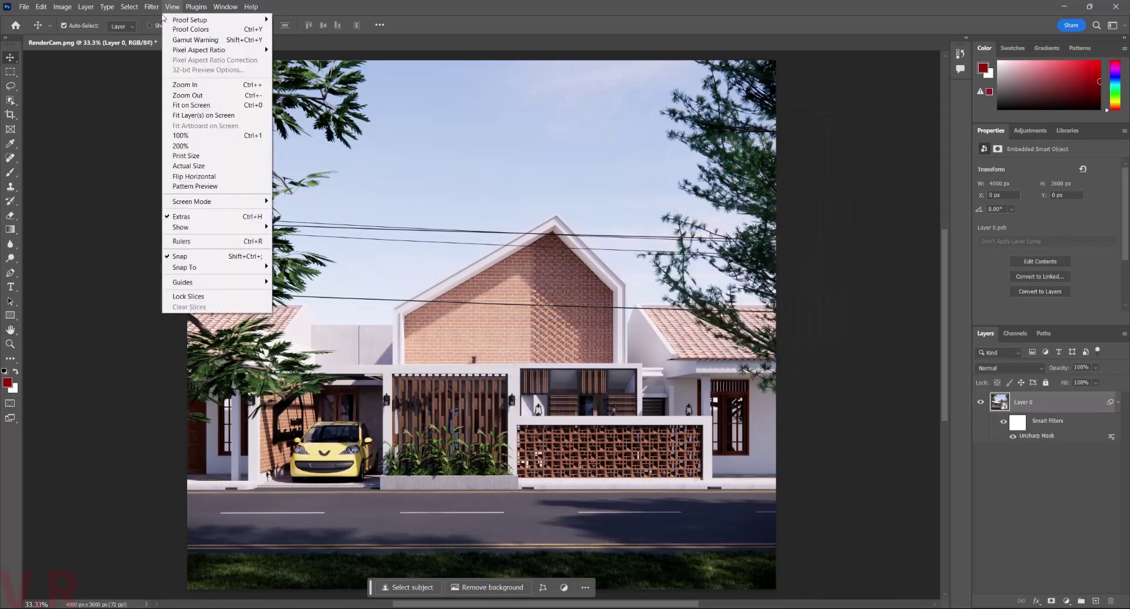
mouse_move(150, 7)
click(175, 84)
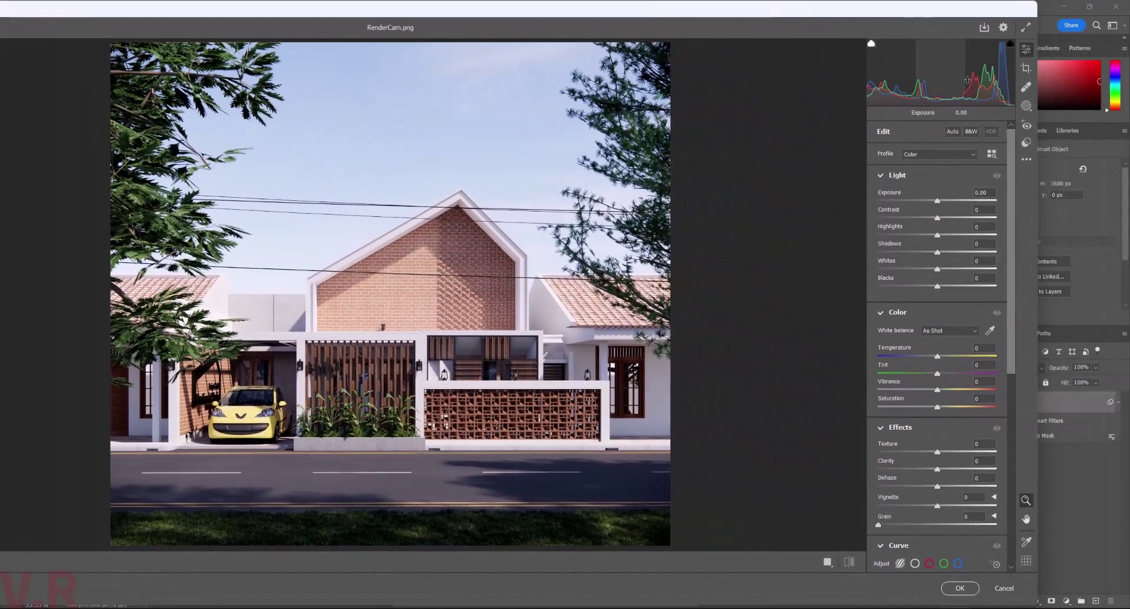
- Apply Camera Raw Auto corrections, reset vibrance to 0, and lower saturation to -10
click(1025, 28)
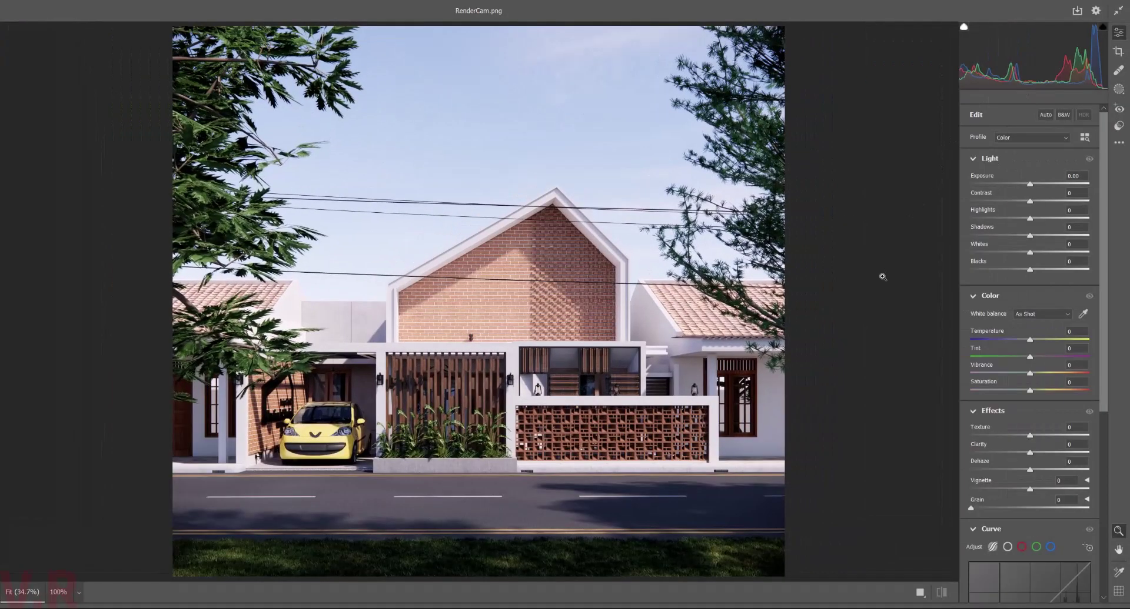
click(1045, 115)
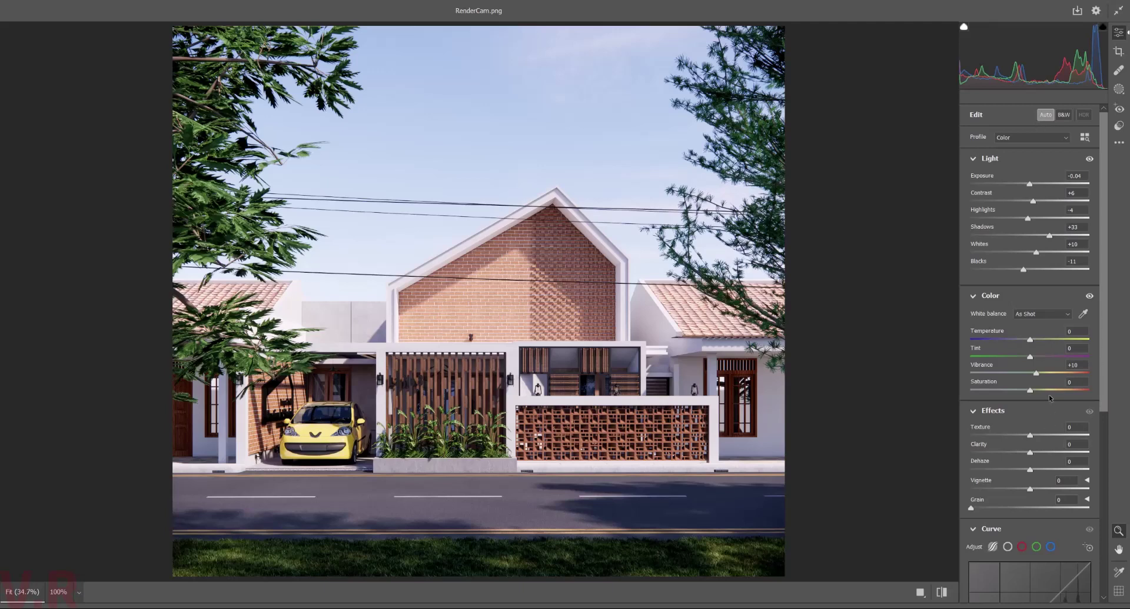
drag(1037, 374, 1028, 374)
double_click(1026, 374)
drag(1032, 394, 1025, 393)
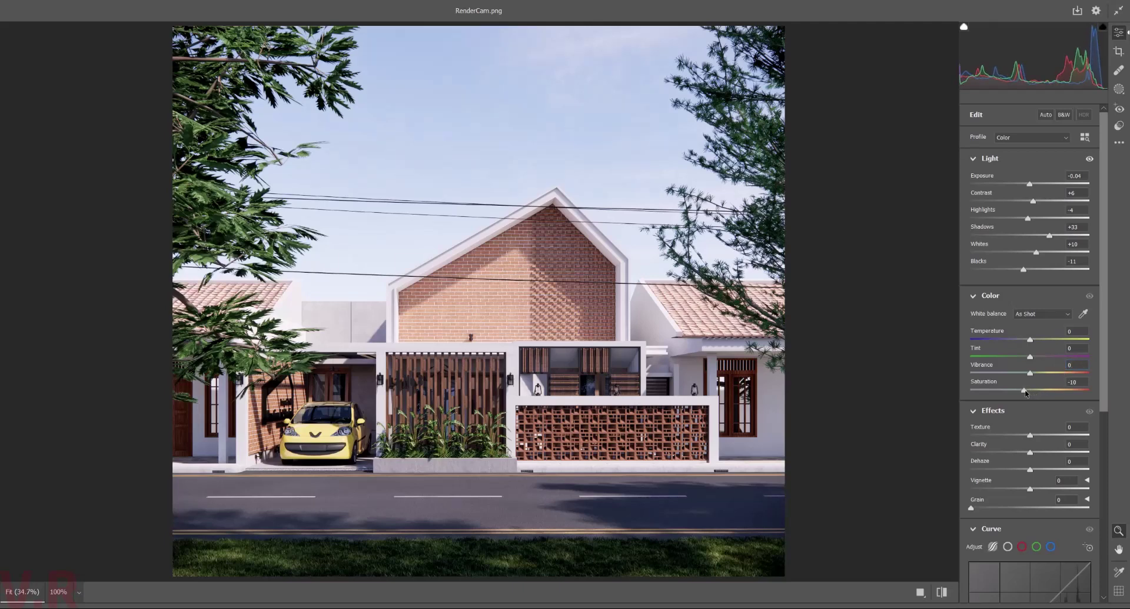
click(1081, 382)
key(Return)
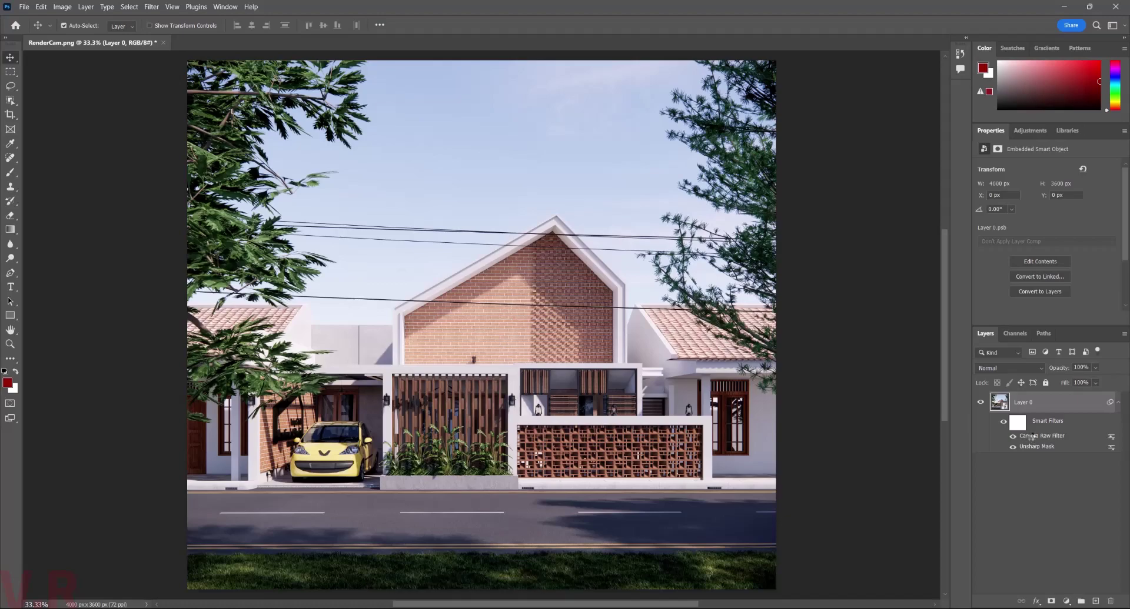
- Add a faint vignette in Camera Raw and compare the smart filters on and off
double_click(1031, 436)
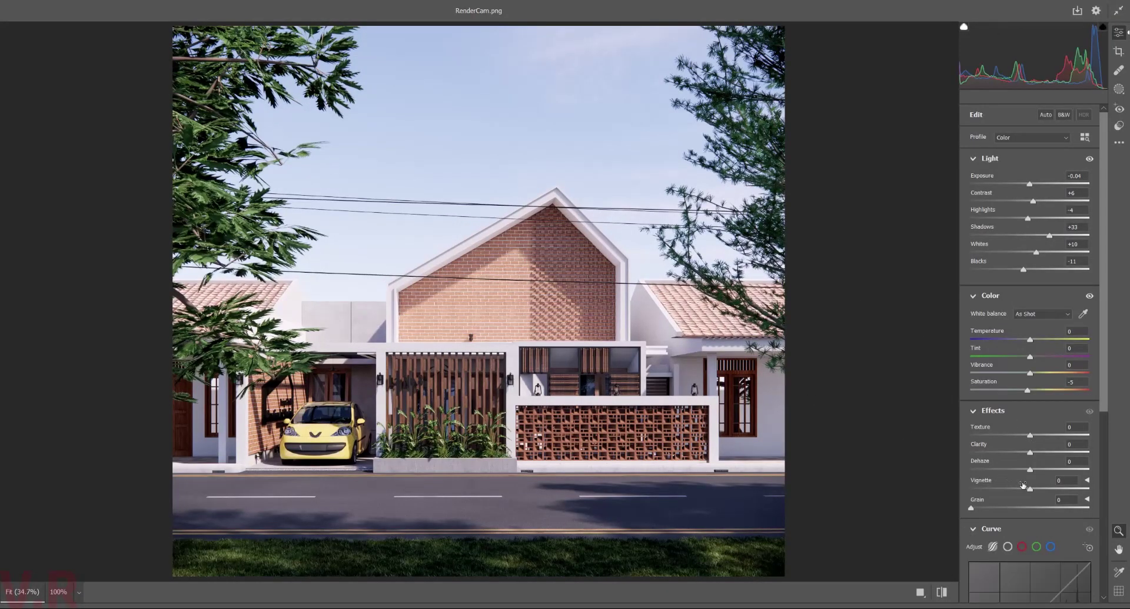
drag(1029, 489, 1020, 490)
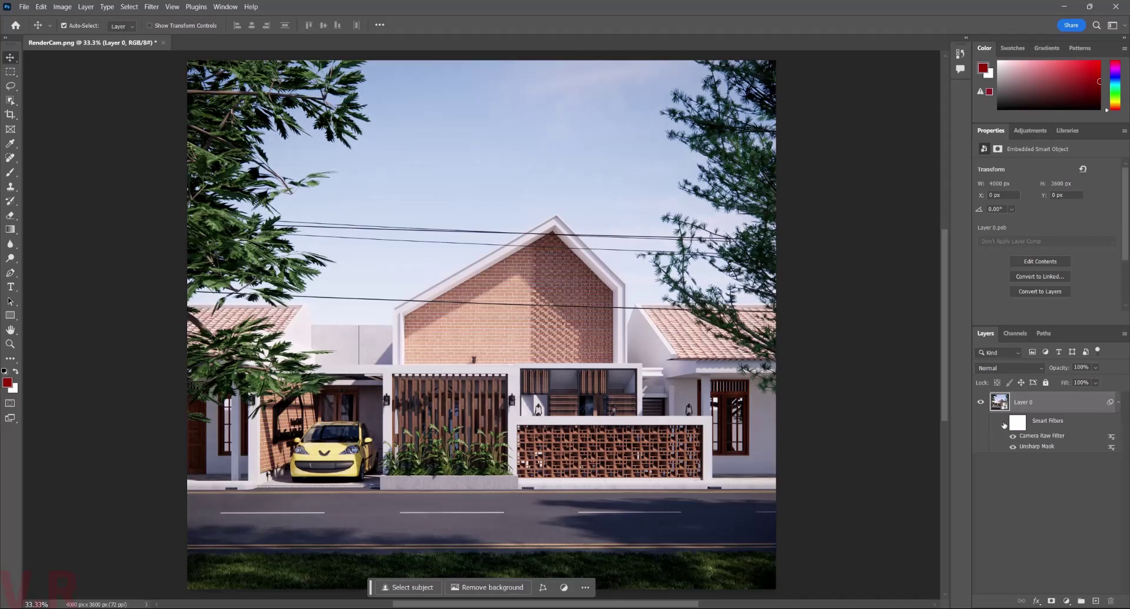
click(1004, 423)
click(1004, 423)
click(1004, 423)
click(890, 413)
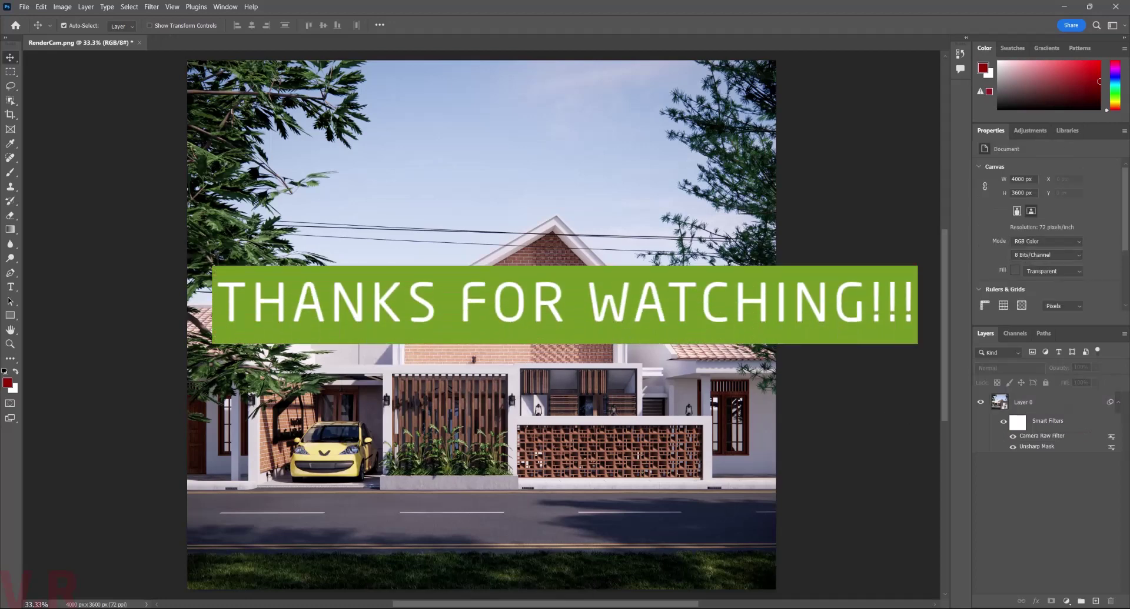